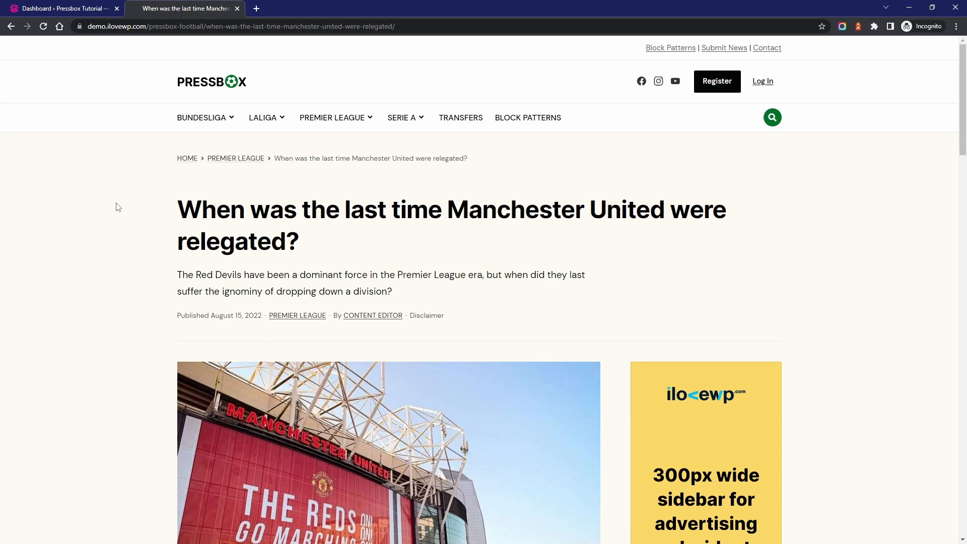
# Look over the Manchester United article's header on the demo site, opening and closing the search form
pyautogui.scroll(-3, 119, 186)
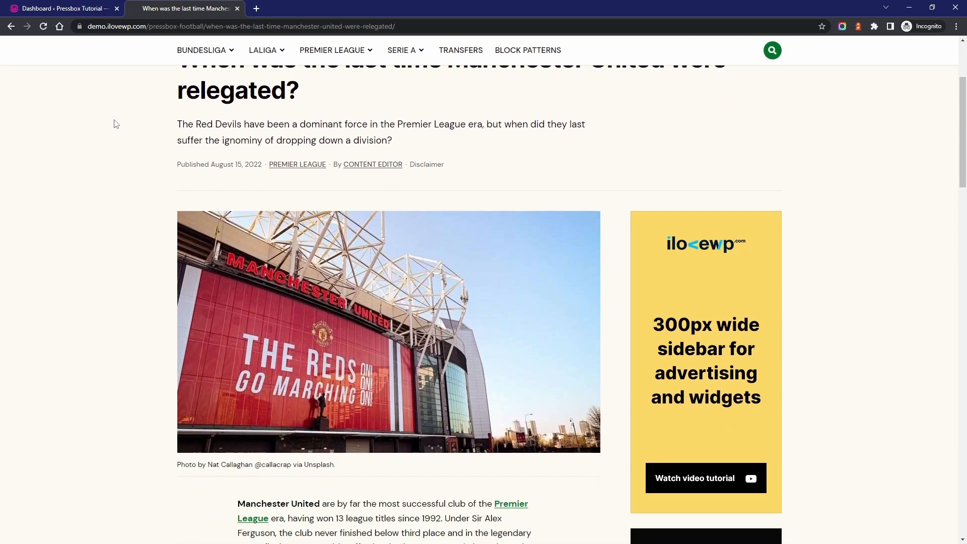
pyautogui.scroll(2, 116, 121)
pyautogui.scroll(2, 116, 119)
pyautogui.click(772, 118)
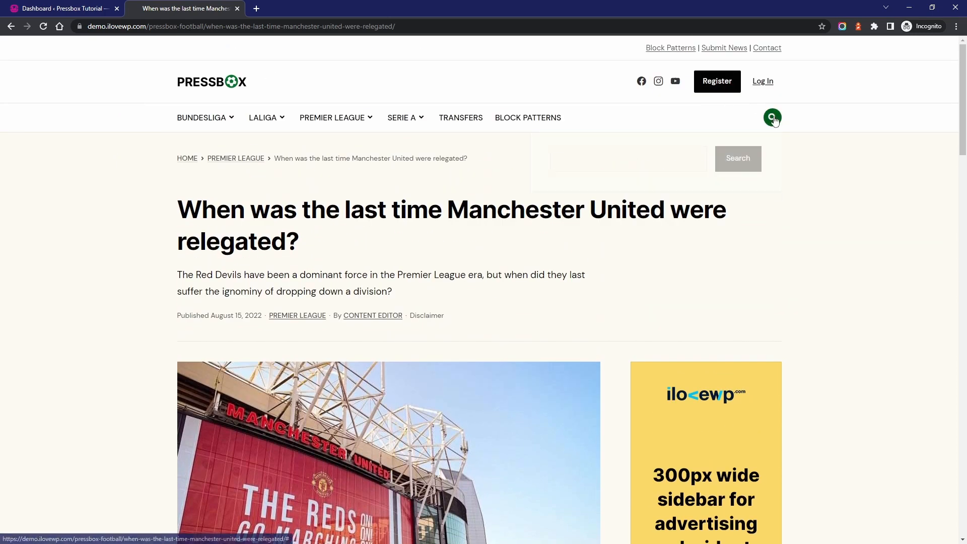
pyautogui.click(773, 118)
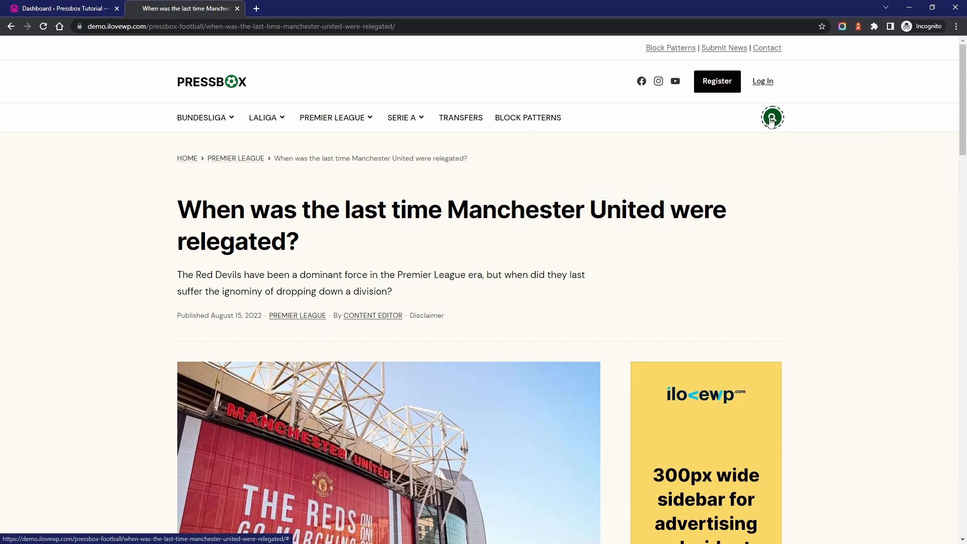
# Examine the demo article's excerpt, the featured image caption and the Disclaimer note in the post details
pyautogui.scroll(-2, 340, 209)
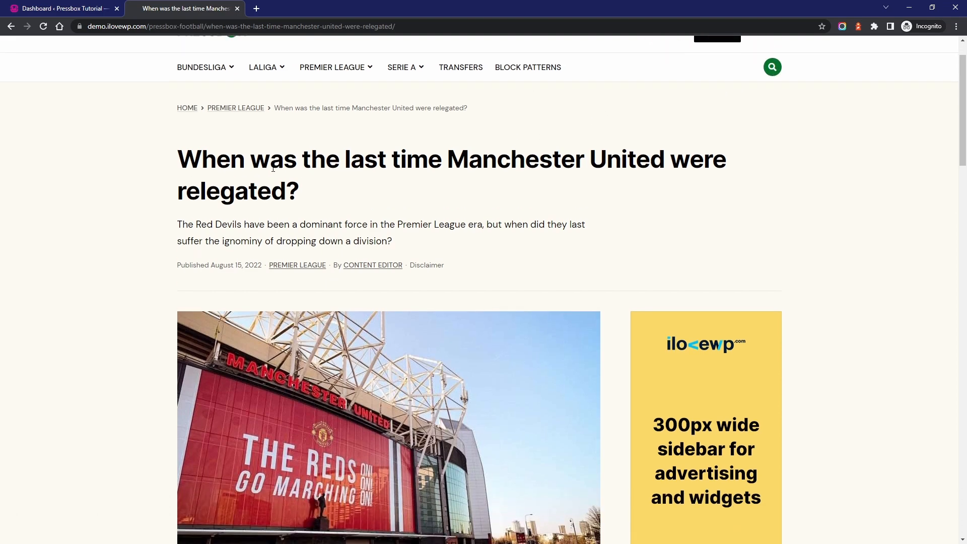
pyautogui.moveTo(177, 174); pyautogui.dragTo(416, 195)
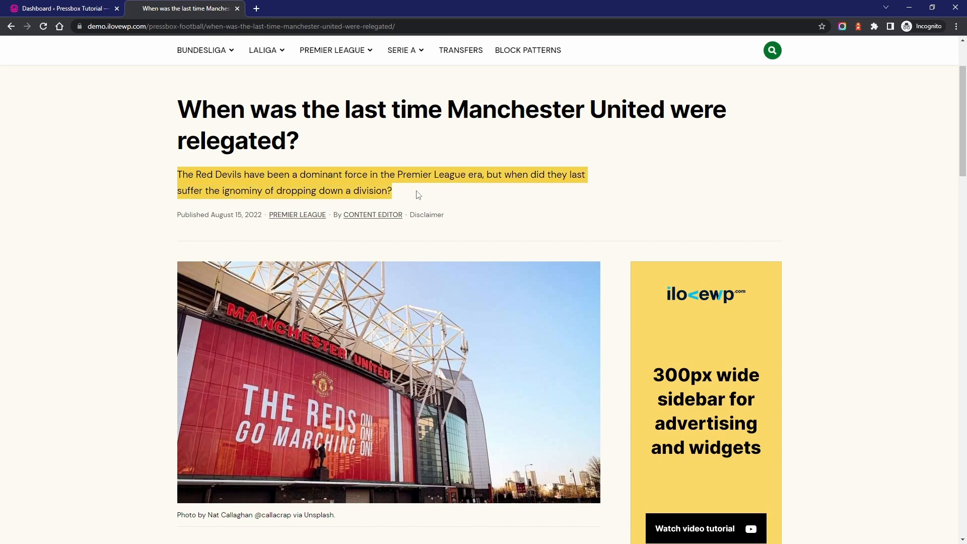
pyautogui.click(417, 194)
pyautogui.scroll(-4, 119, 220)
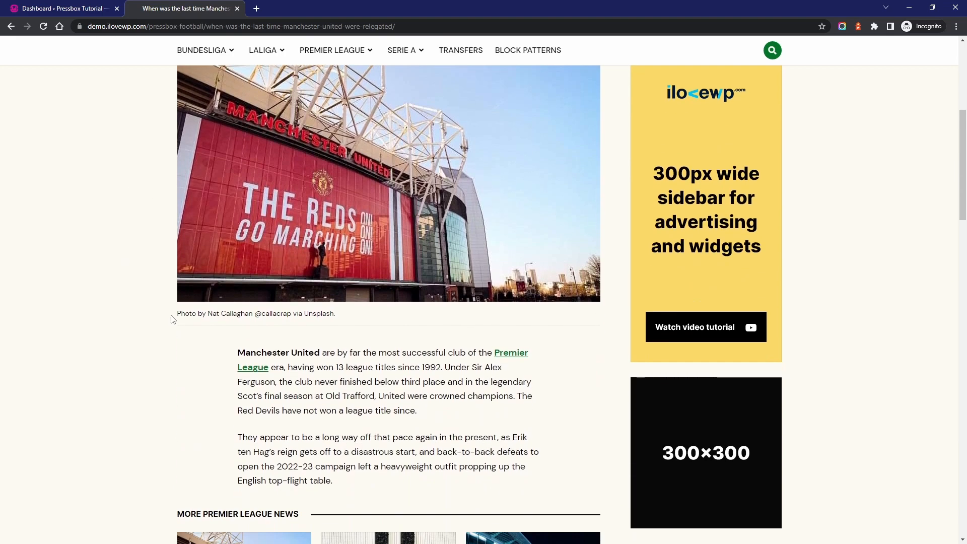
pyautogui.moveTo(173, 314); pyautogui.dragTo(356, 317)
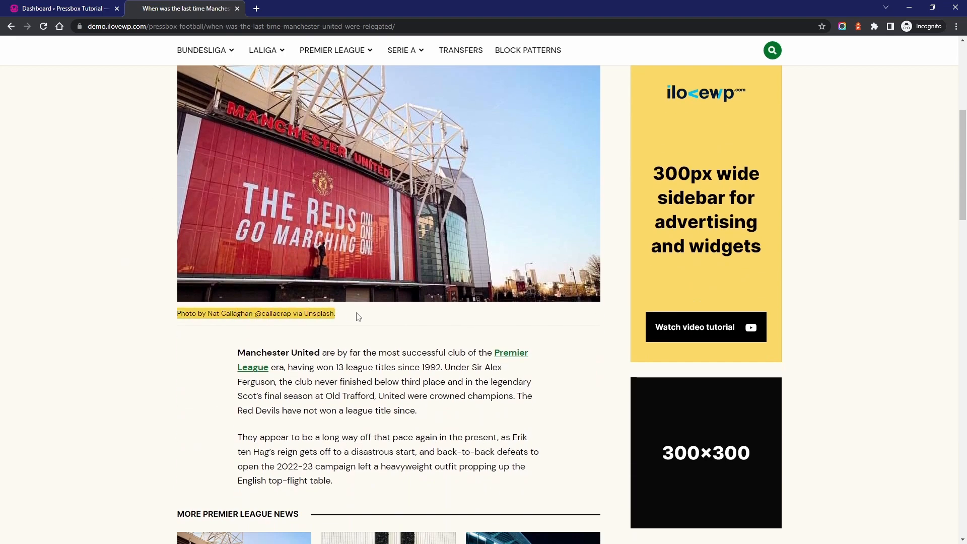
pyautogui.click(354, 315)
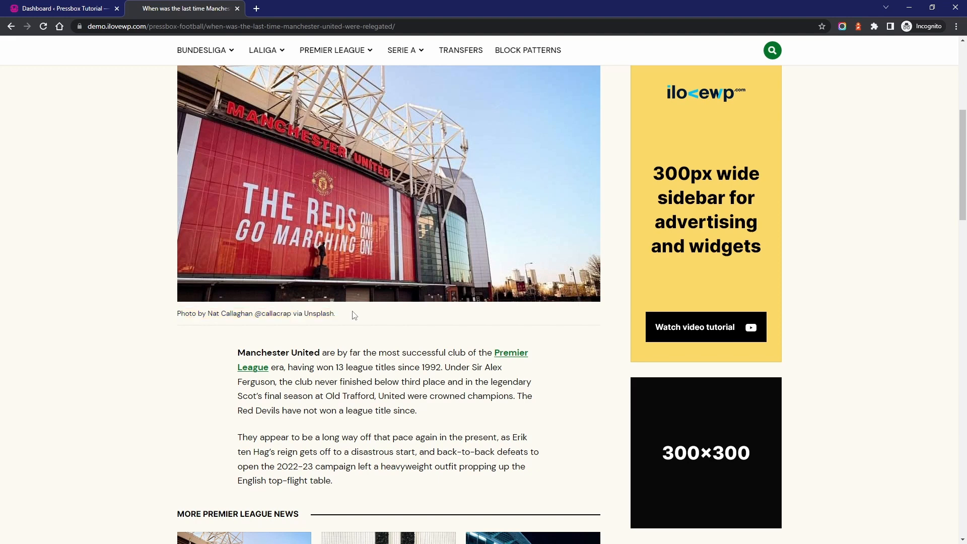
pyautogui.scroll(6, 354, 315)
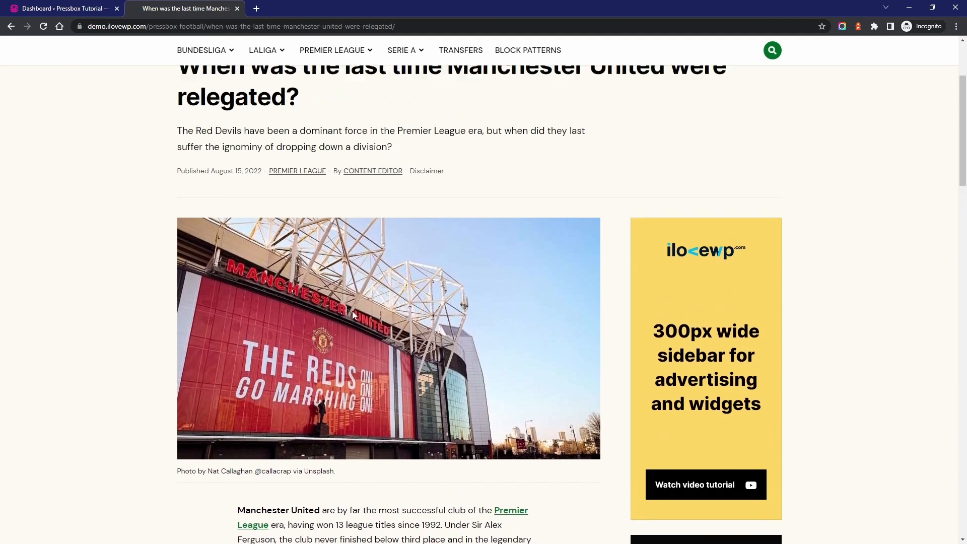
pyautogui.moveTo(428, 318)
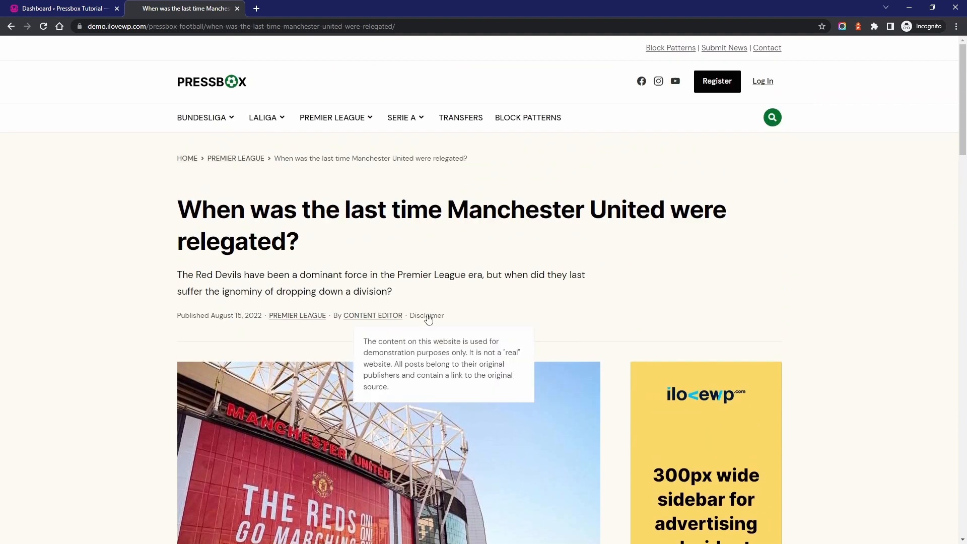
# View the Premier League category page and its description, and return to the demo site's homepage
pyautogui.click(333, 120)
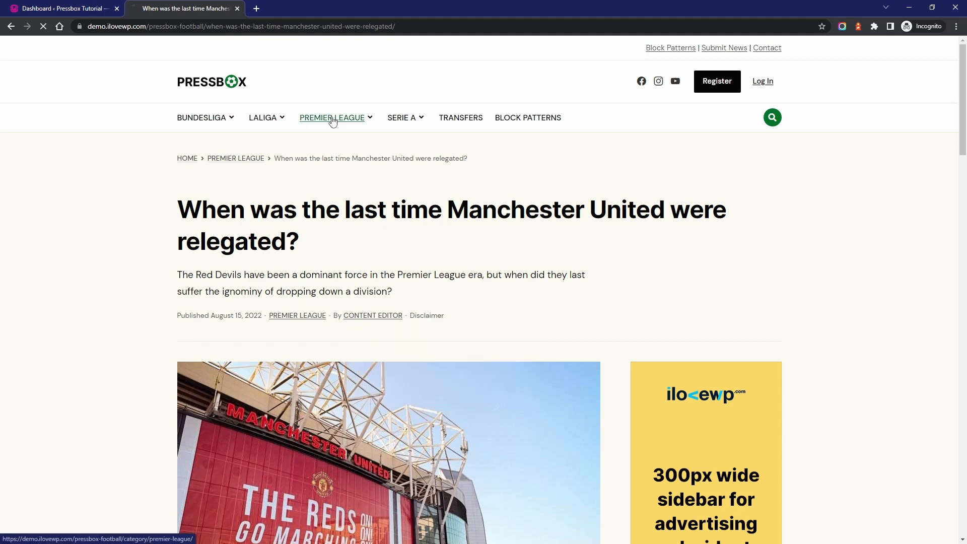
pyautogui.moveTo(176, 244); pyautogui.dragTo(281, 277)
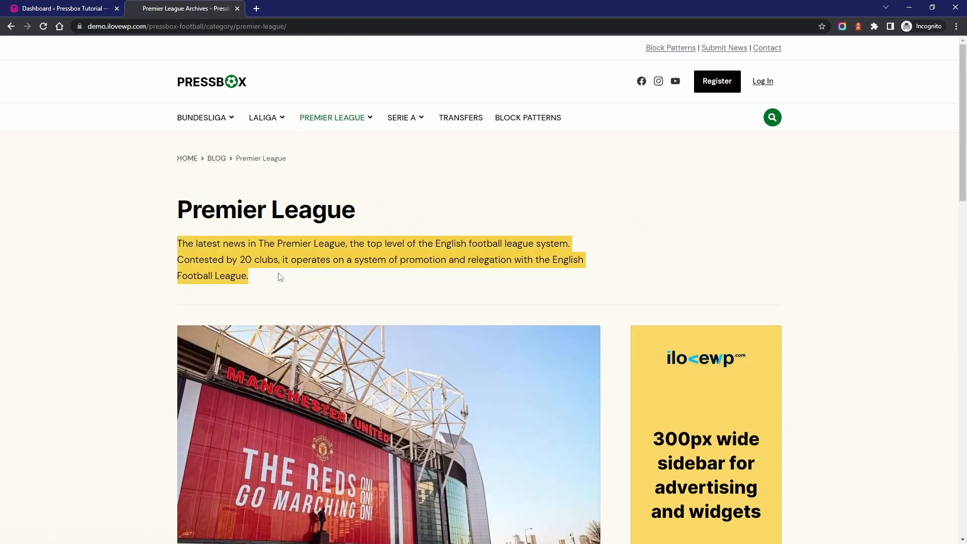
pyautogui.click(274, 280)
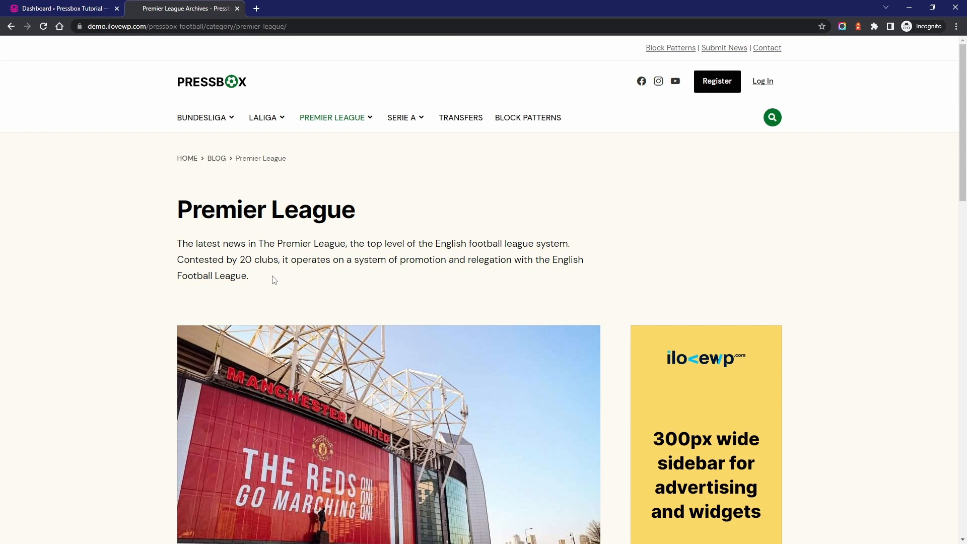
pyautogui.click(214, 88)
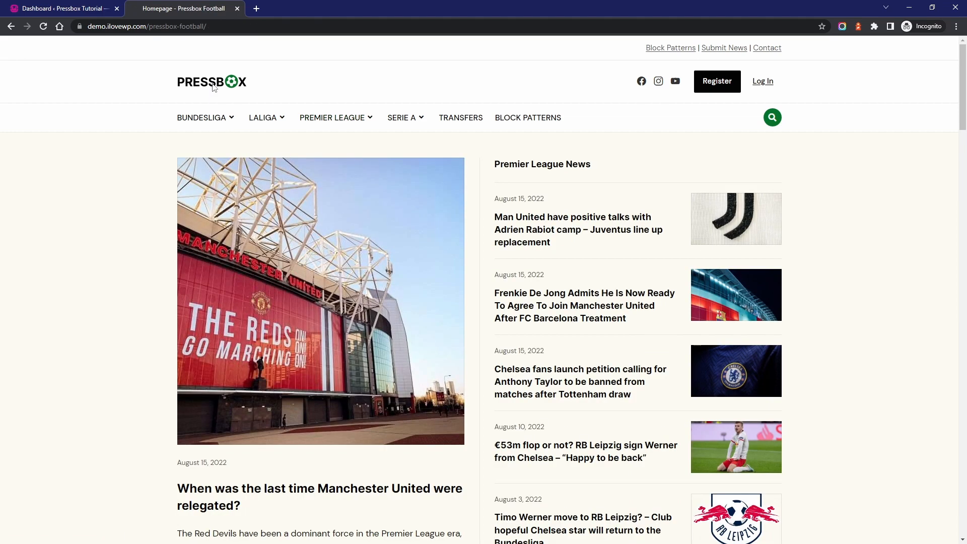
# Switch to the Pressbox Tutorial site, view its front page and return to its WordPress dashboard
pyautogui.click(88, 10)
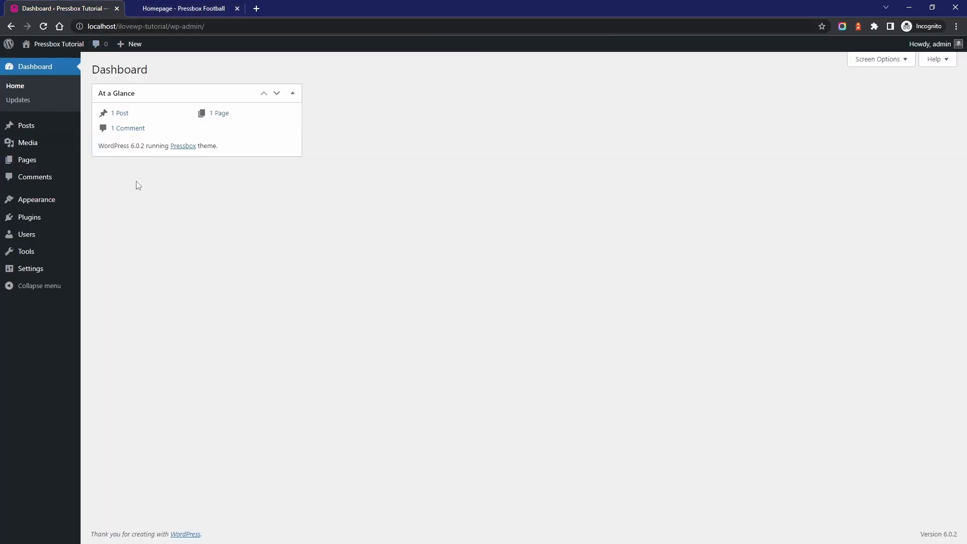
pyautogui.moveTo(56, 46)
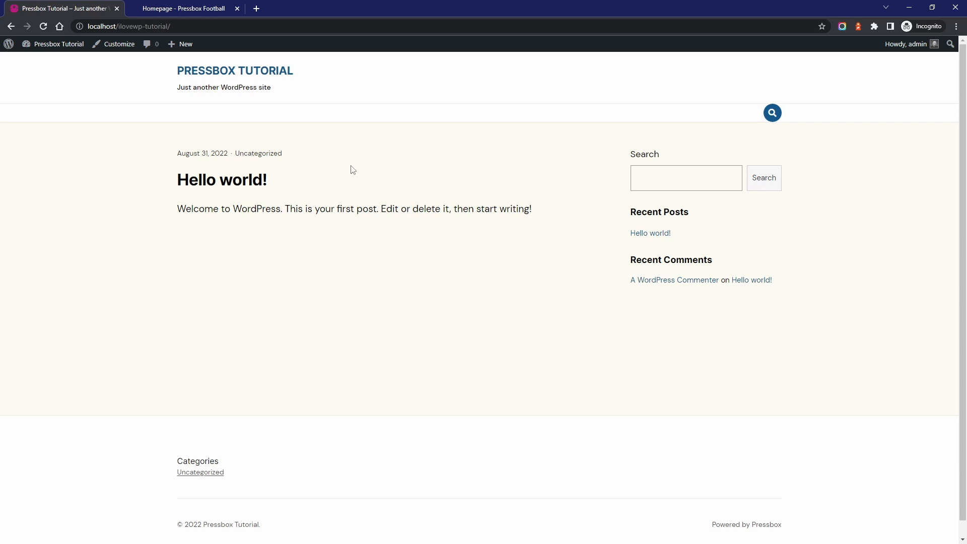
pyautogui.click(54, 61)
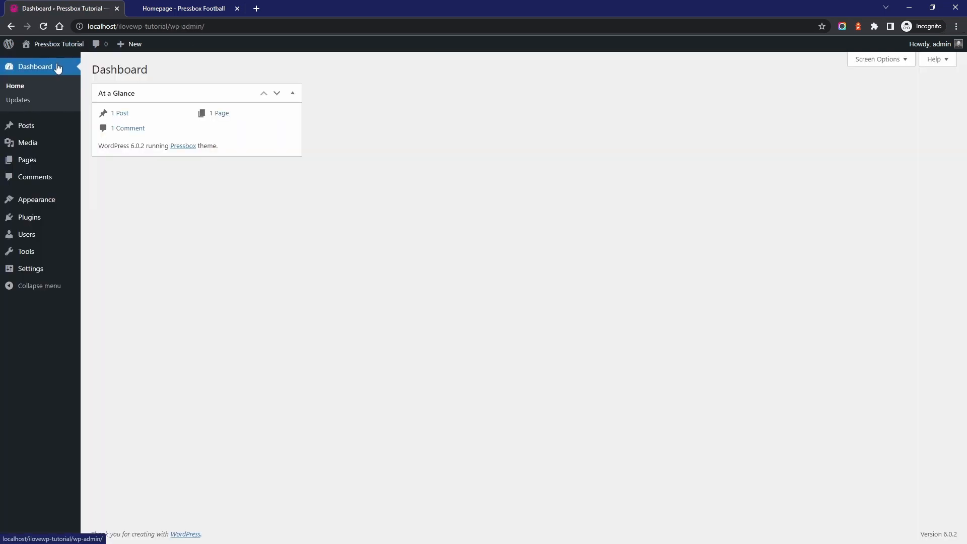
# Review the Import Demo Content page and the Football demo's recommended plugins, and leave for the tutorial site's front page without importing
pyautogui.moveTo(60, 202)
pyautogui.click(121, 272)
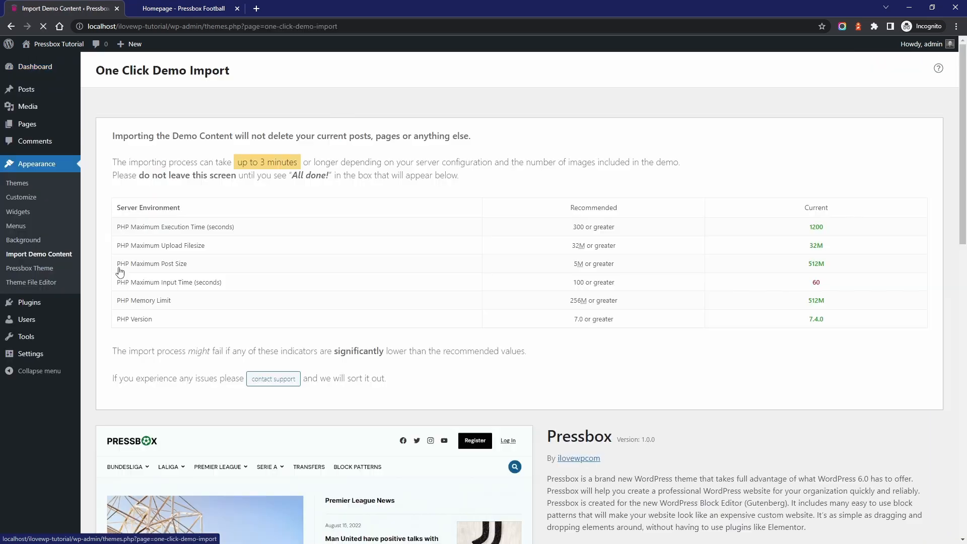
pyautogui.scroll(-20, 257, 277)
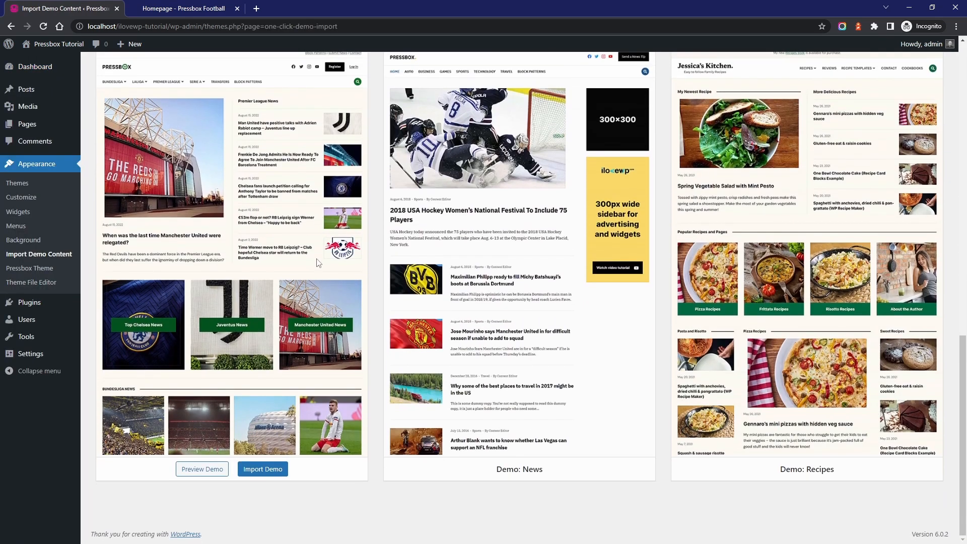
pyautogui.click(261, 469)
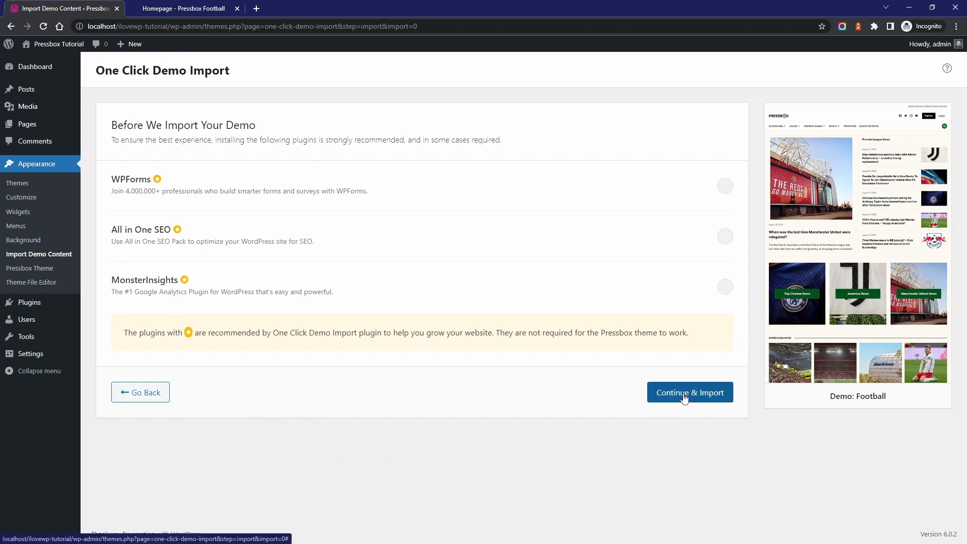
pyautogui.click(51, 45)
# Open the Frenkie De Jong article on the demo site and start a new post on the tutorial site
pyautogui.click(172, 8)
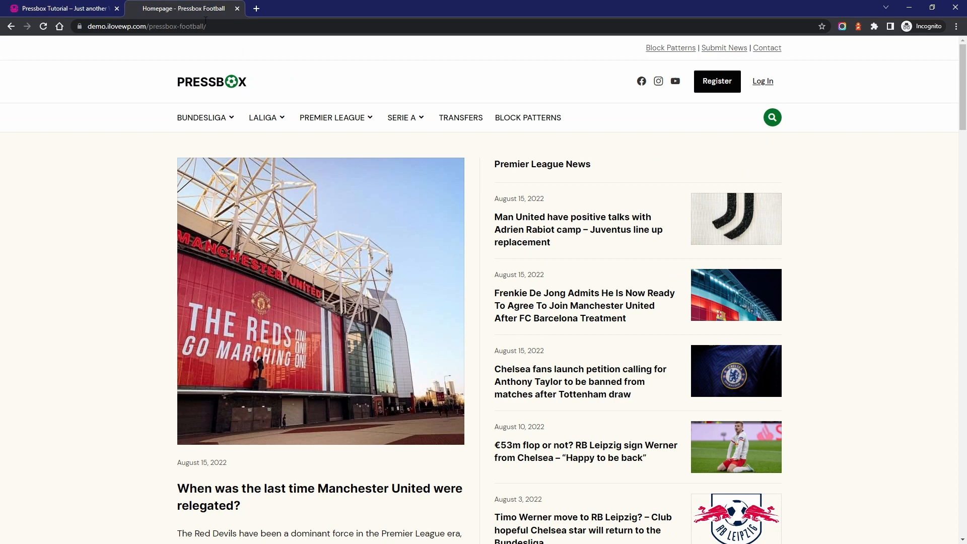
pyautogui.click(544, 294)
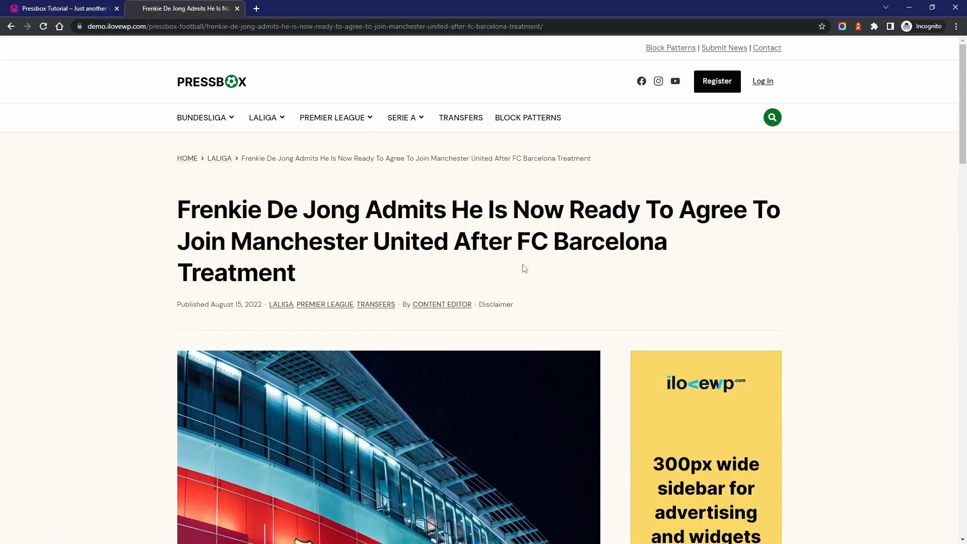
pyautogui.click(80, 8)
pyautogui.moveTo(180, 44)
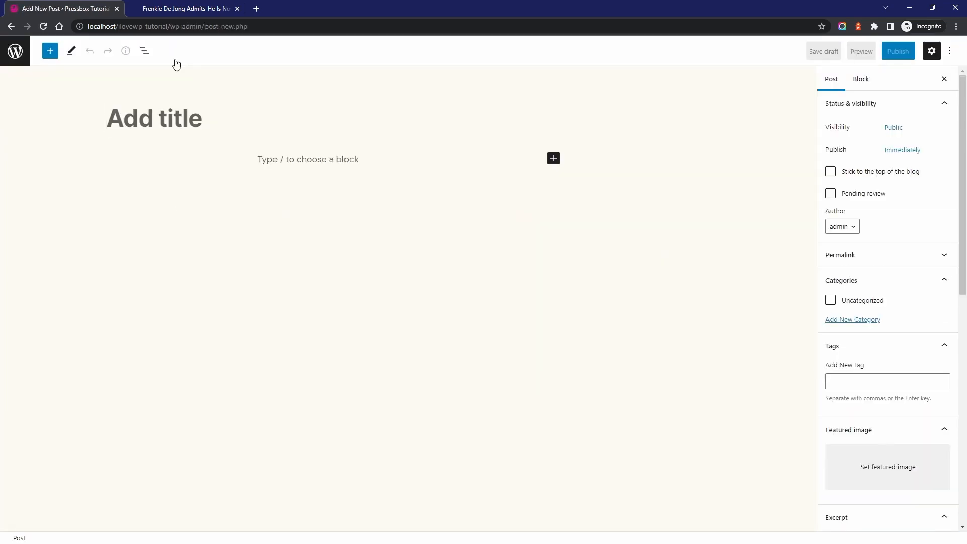
# Copy the Frenkie De Jong article's title from the demo site into the new post's title
pyautogui.click(170, 9)
pyautogui.moveTo(178, 212); pyautogui.dragTo(299, 274)
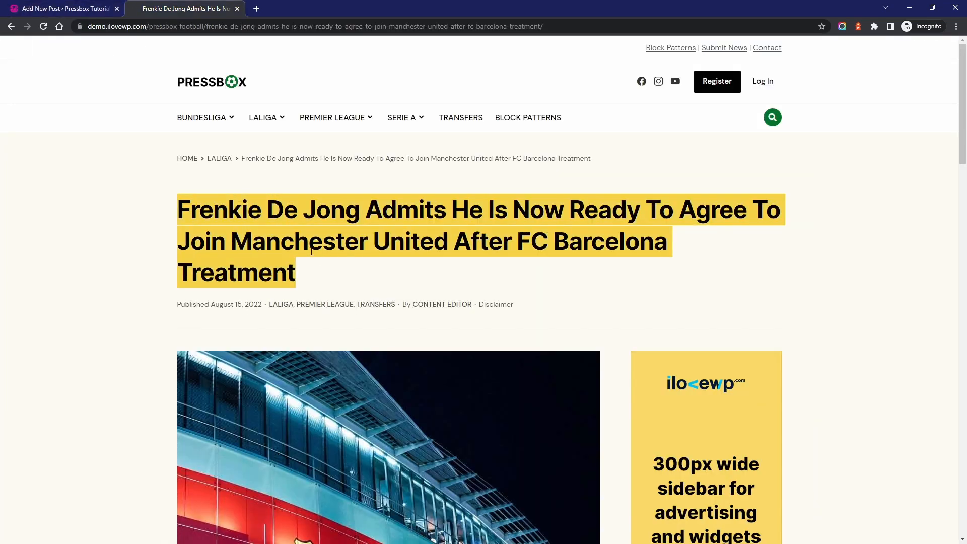
pyautogui.hotkey('ctrl', 'c')
pyautogui.click(90, 8)
pyautogui.hotkey('ctrl', 'v')
# Copy the demo article's body text, through the "full story on Forbes.com" line, into the new post's content
pyautogui.hotkey('ctrl', 'Tab')
pyautogui.scroll(-10, 228, 203)
pyautogui.moveTo(237, 137); pyautogui.dragTo(399, 424)
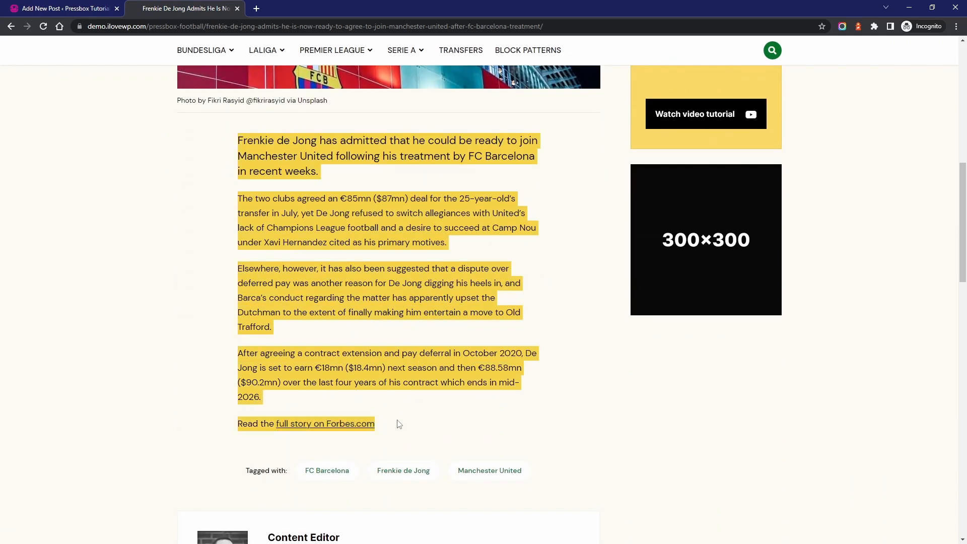
pyautogui.hotkey('ctrl', 'c')
pyautogui.hotkey('ctrl', 'Tab')
pyautogui.click(307, 222)
pyautogui.hotkey('ctrl', 'v')
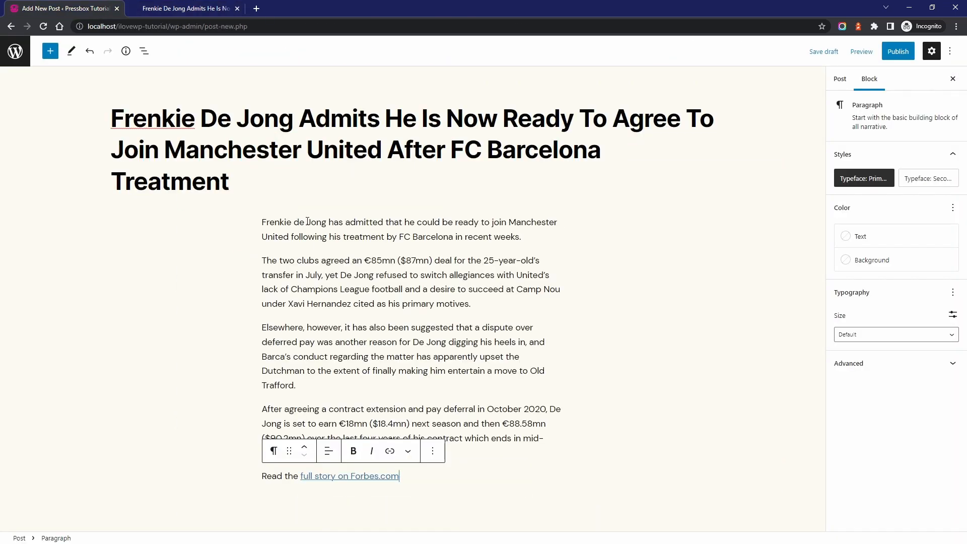
# Set the stadium photo from the media library as the post's featured image, checking its caption
pyautogui.click(840, 79)
pyautogui.scroll(-5, 874, 302)
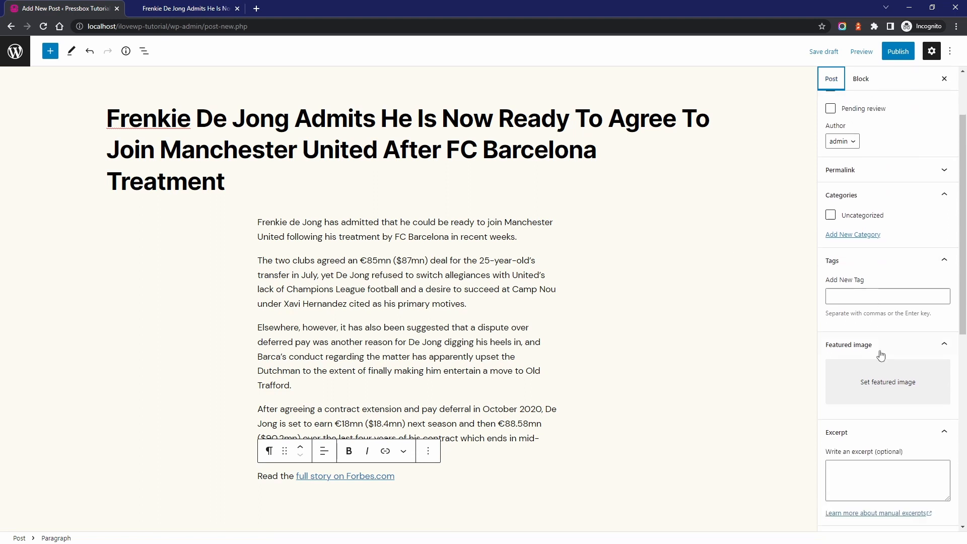
pyautogui.click(872, 324)
pyautogui.click(72, 162)
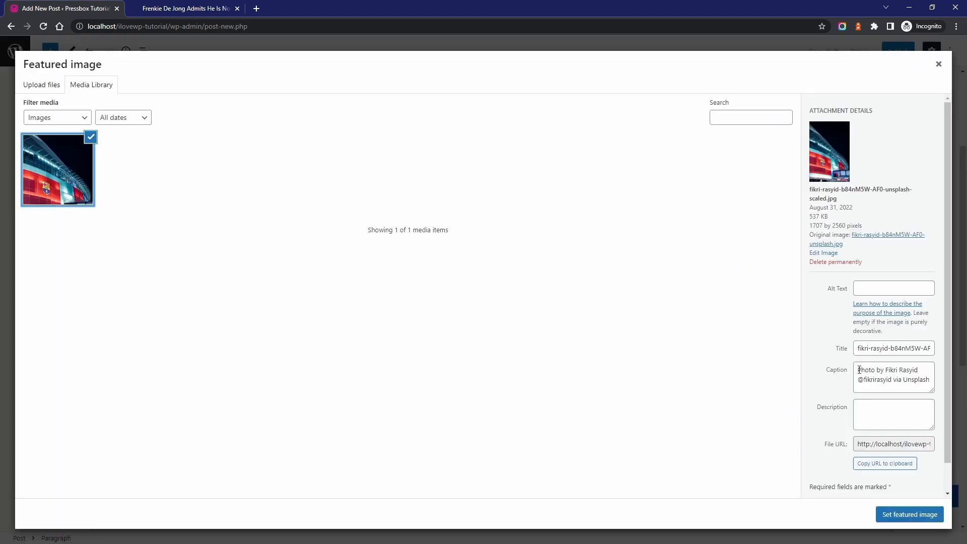
pyautogui.moveTo(857, 370); pyautogui.dragTo(926, 379)
pyautogui.click(926, 379)
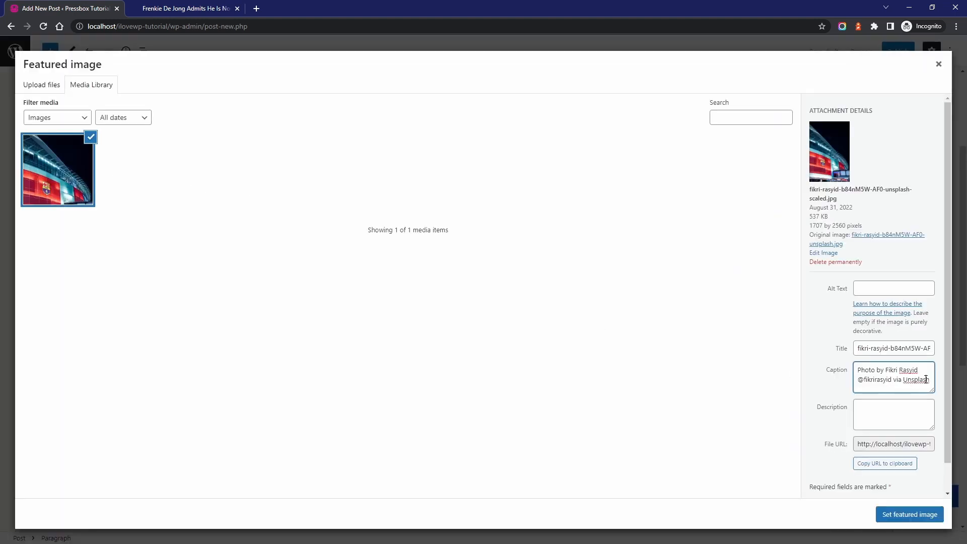
pyautogui.click(919, 516)
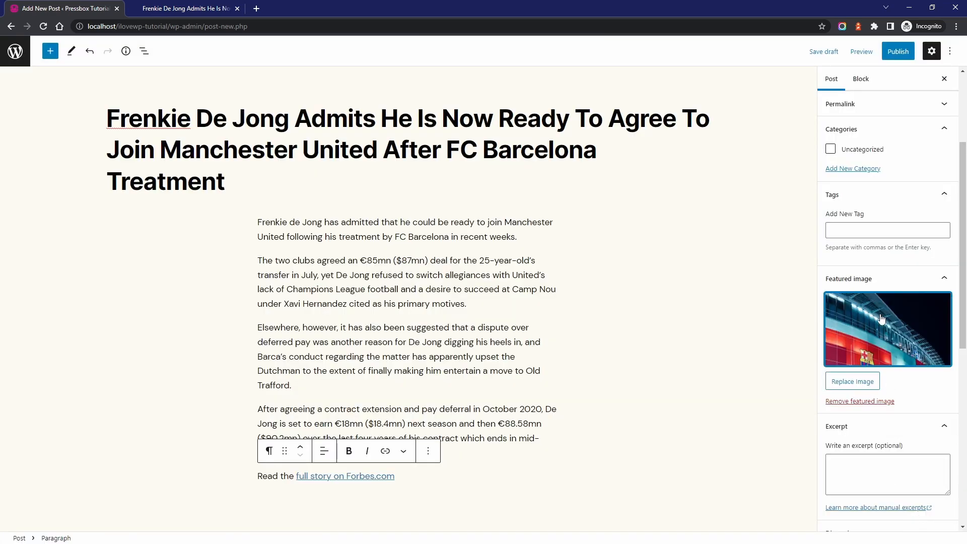
# Add a new category named Premier League and assign it to the post
pyautogui.scroll(1, 881, 319)
pyautogui.click(852, 219)
pyautogui.write('Premier League')
pyautogui.press('Return')
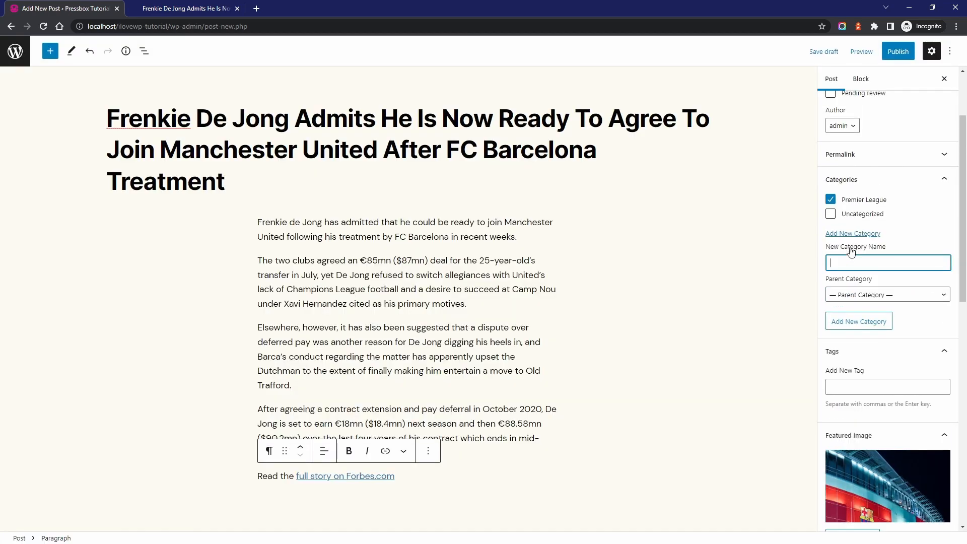
# Add the tags FC Barcelona, Manchester United and Frenkie De Jong to the post
pyautogui.click(863, 382)
pyautogui.write('FC Bar')
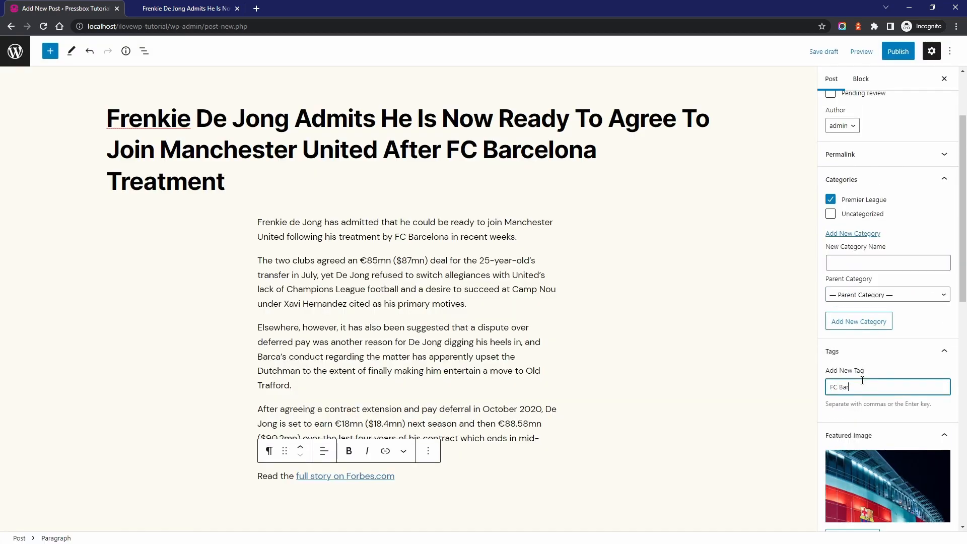
pyautogui.write('celona')
pyautogui.press('Return')
pyautogui.write('Ma')
pyautogui.write('Jong')
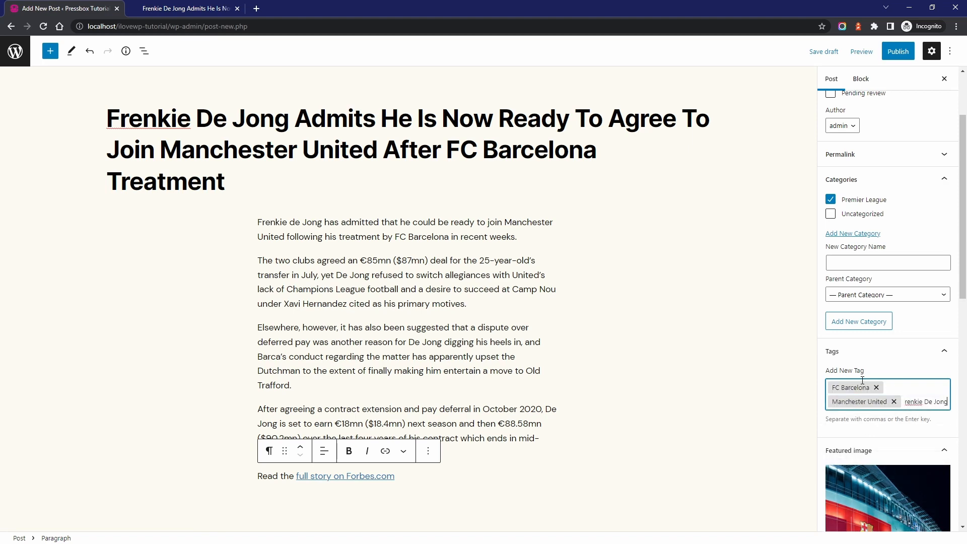
pyautogui.press('Return')
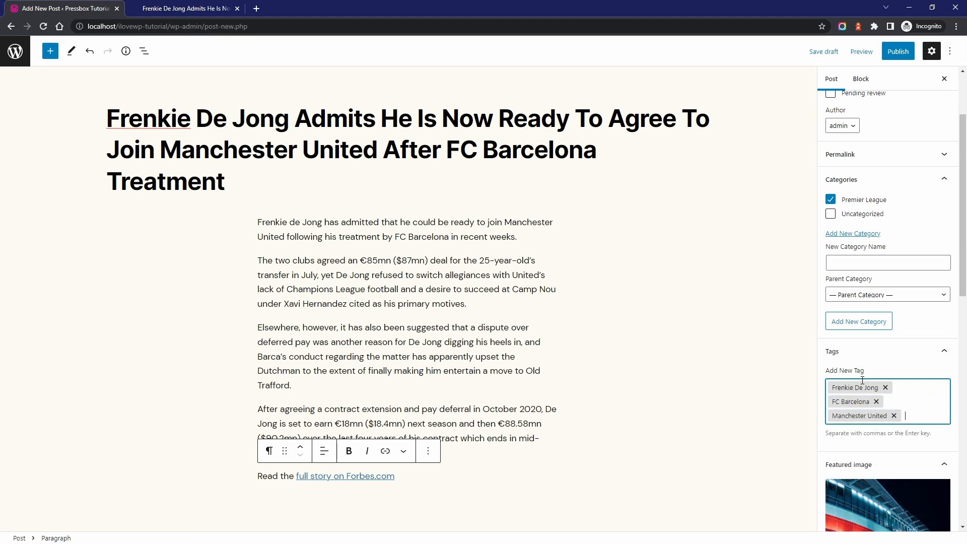
# Publish the post and open it on the tutorial site
pyautogui.click(898, 51)
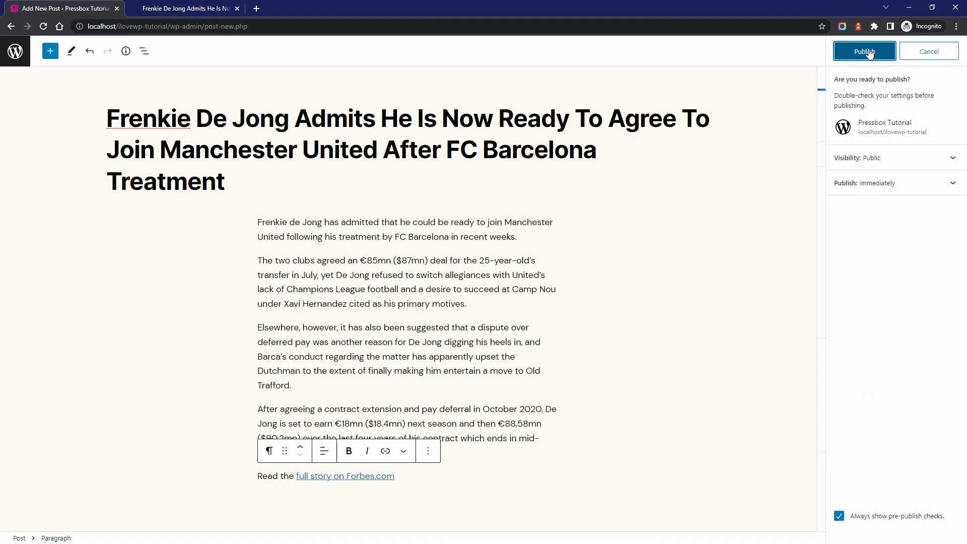
pyautogui.click(865, 51)
pyautogui.click(853, 182)
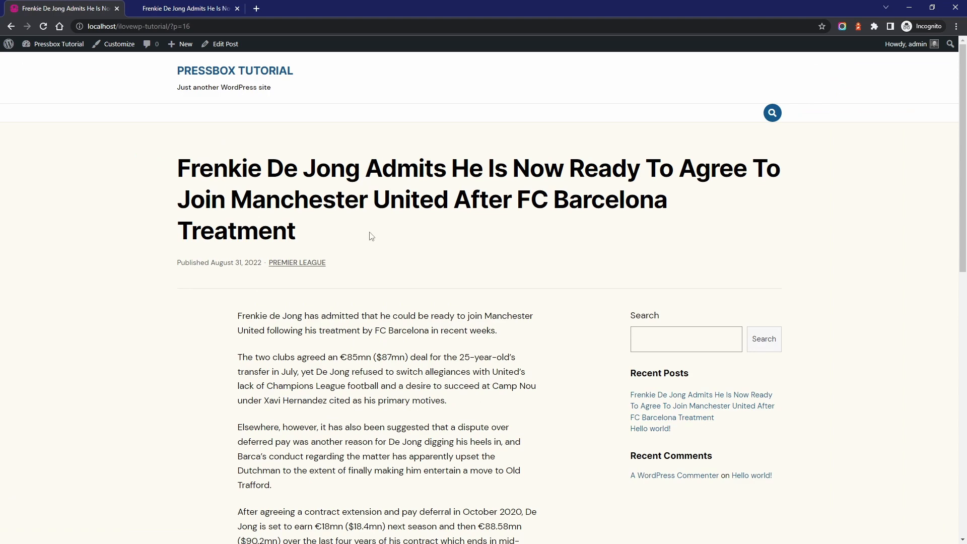
# In the theme's post settings, turn on the featured image and its caption for single posts
pyautogui.scroll(-6, 371, 236)
pyautogui.scroll(6, 372, 236)
pyautogui.click(118, 44)
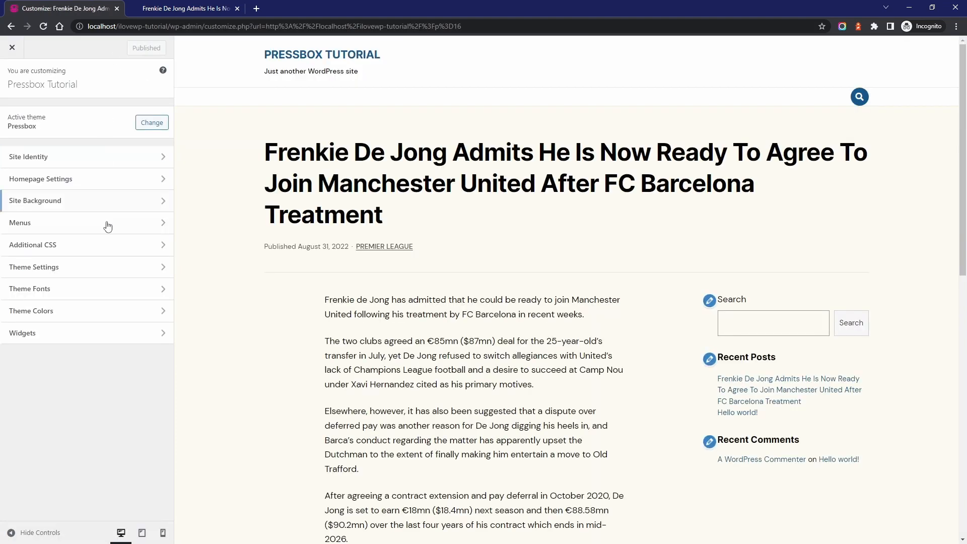
pyautogui.click(106, 266)
pyautogui.click(80, 159)
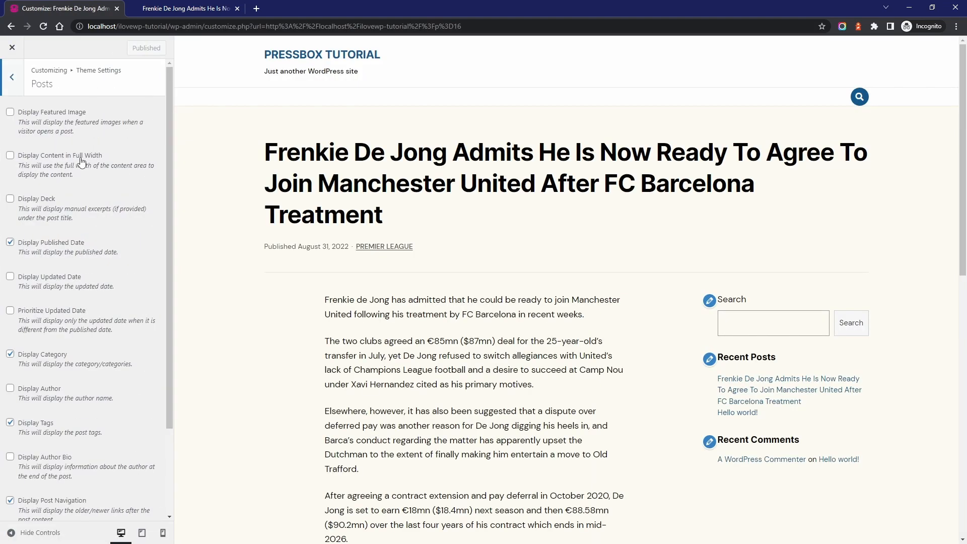
pyautogui.click(64, 117)
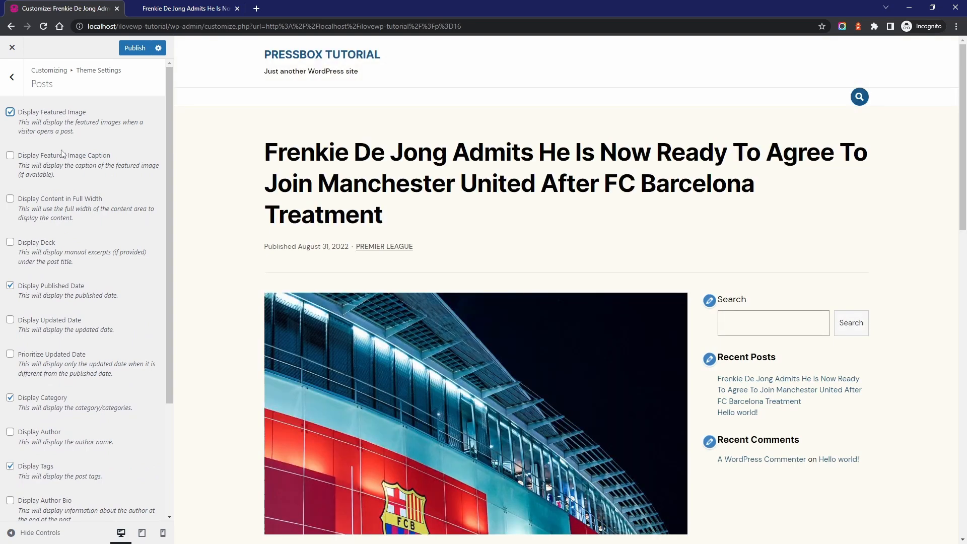
pyautogui.click(63, 159)
pyautogui.scroll(-2, 256, 312)
pyautogui.scroll(-3, 256, 312)
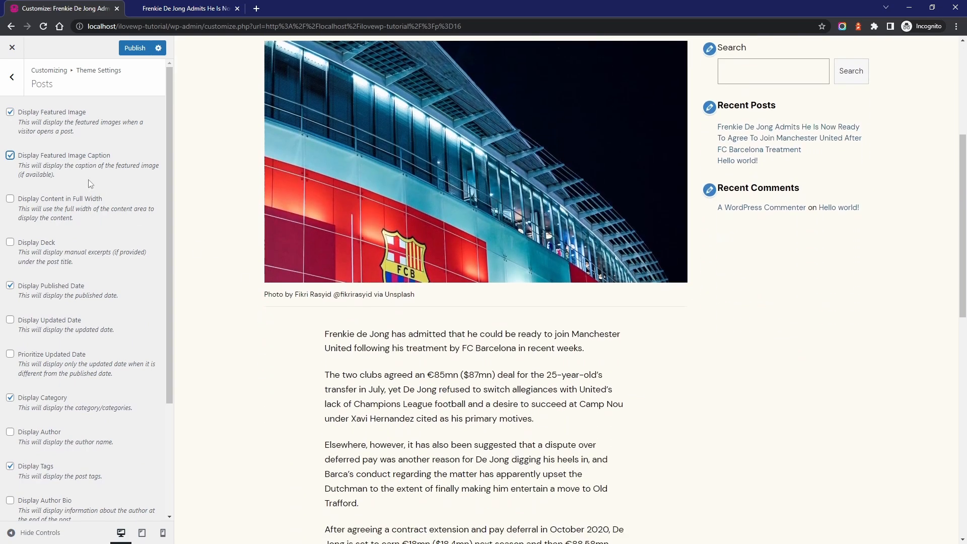
pyautogui.scroll(-3, 246, 218)
# Enable full-width content and the deck for posts, publish the settings and leave the customizer
pyautogui.click(64, 198)
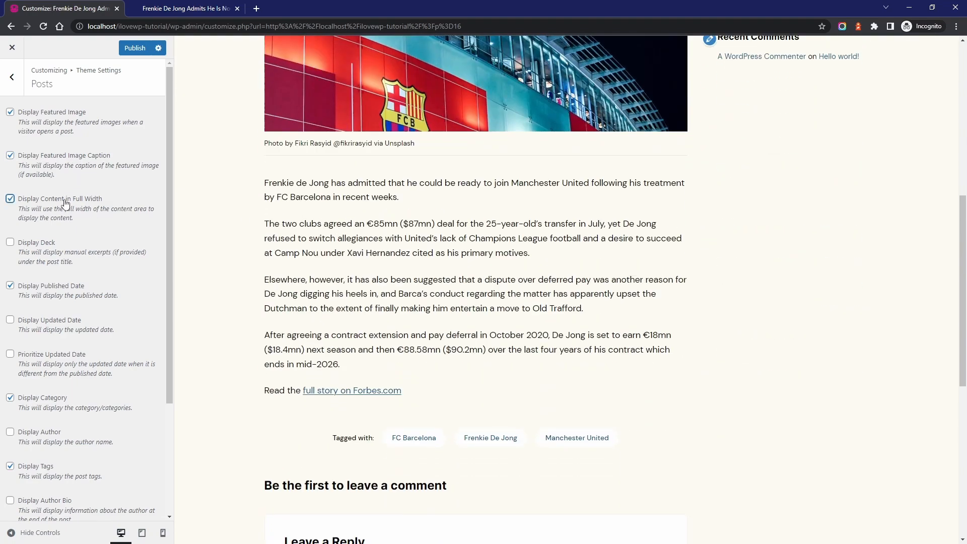
pyautogui.click(40, 245)
pyautogui.click(134, 48)
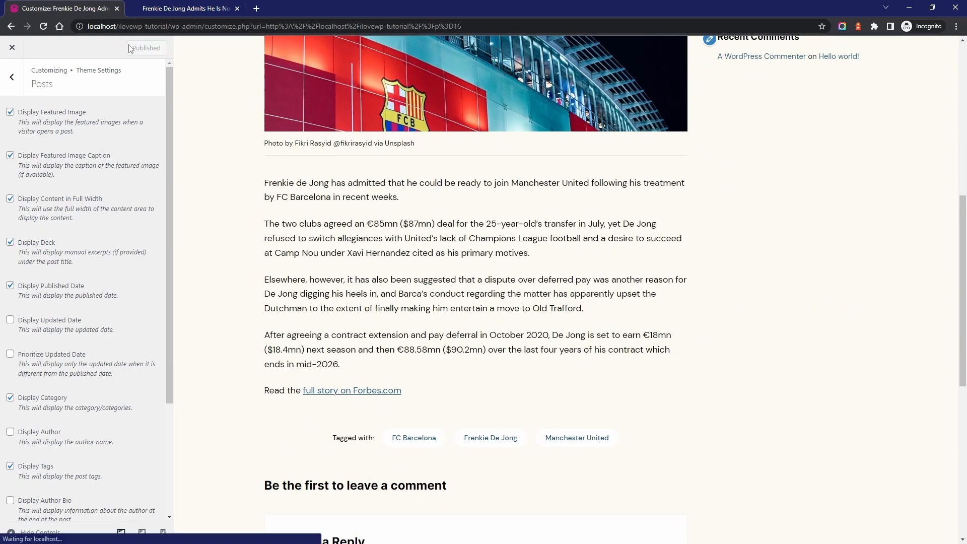
pyautogui.click(12, 48)
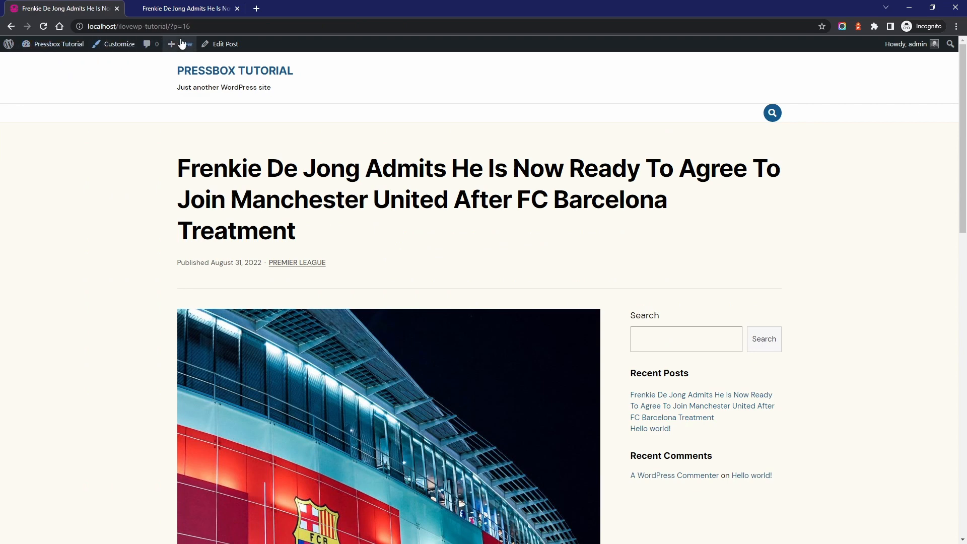
# Edit the post and copy its opening paragraph into the excerpt
pyautogui.click(220, 45)
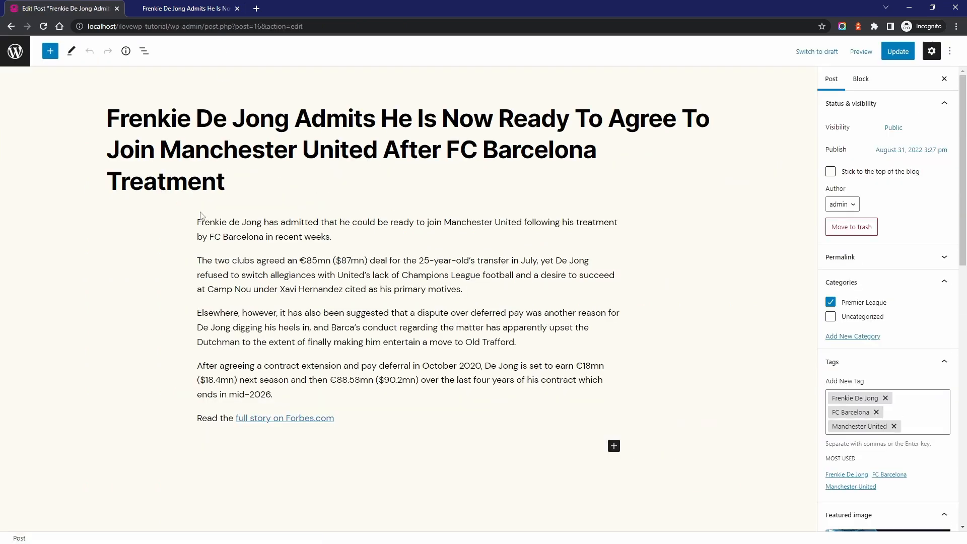
pyautogui.moveTo(226, 221); pyautogui.dragTo(349, 239)
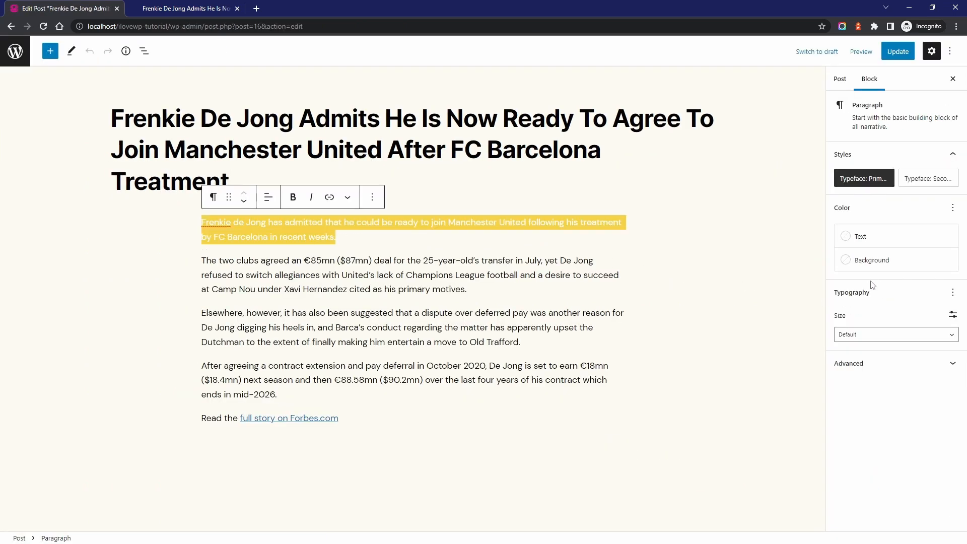
pyautogui.click(840, 79)
pyautogui.scroll(-5, 880, 279)
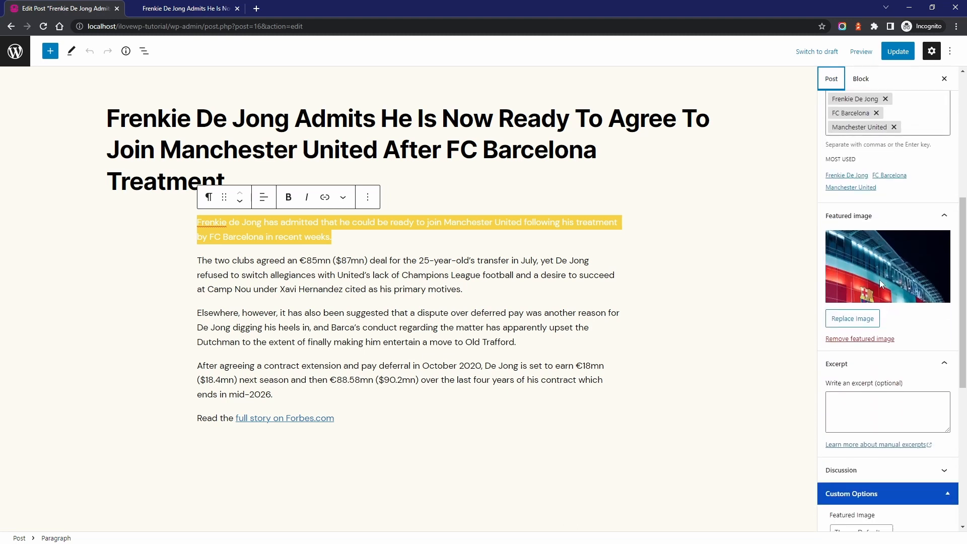
pyautogui.scroll(-3, 879, 280)
pyautogui.click(867, 253)
pyautogui.hotkey('ctrl', 'v')
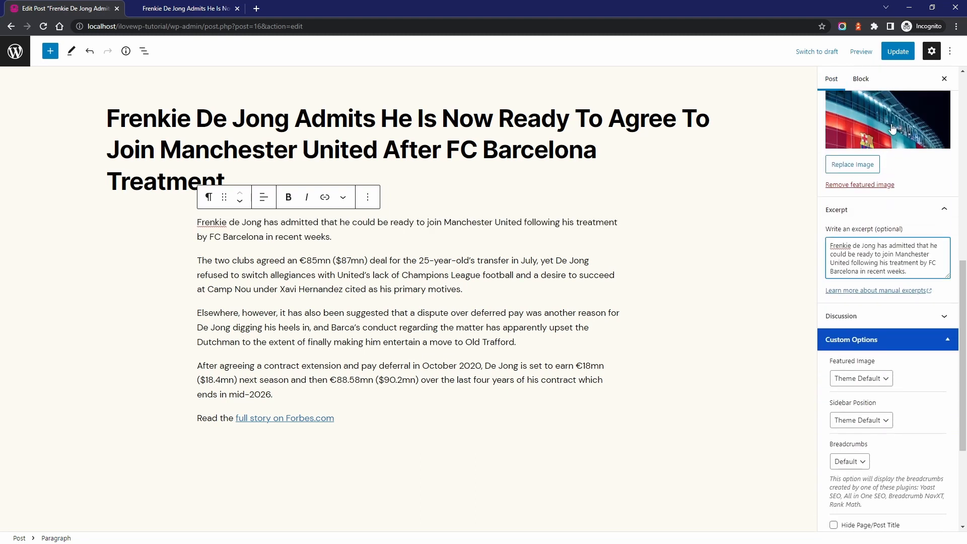
# Update the post and view it on the site, checking the deck under the title and the content below
pyautogui.click(893, 51)
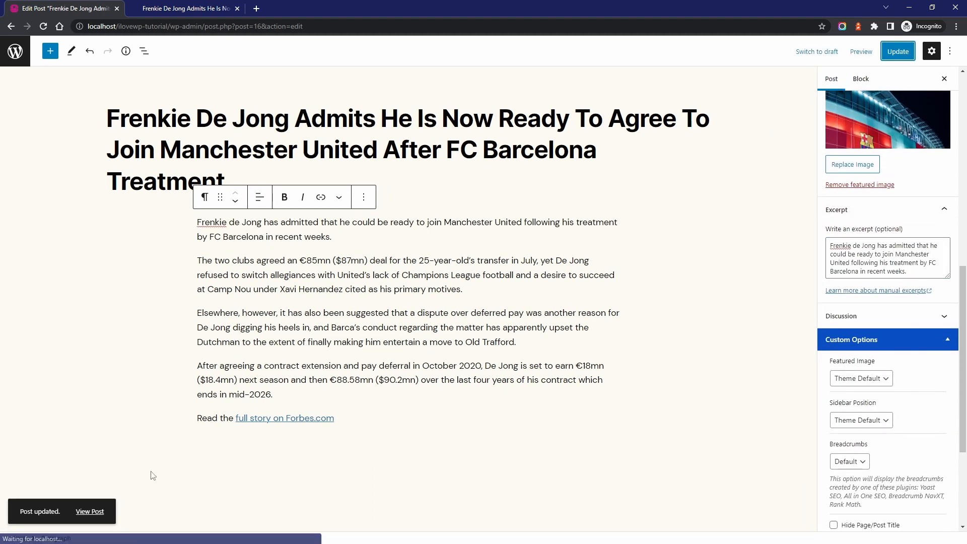
pyautogui.click(88, 511)
pyautogui.moveTo(179, 264); pyautogui.dragTo(424, 278)
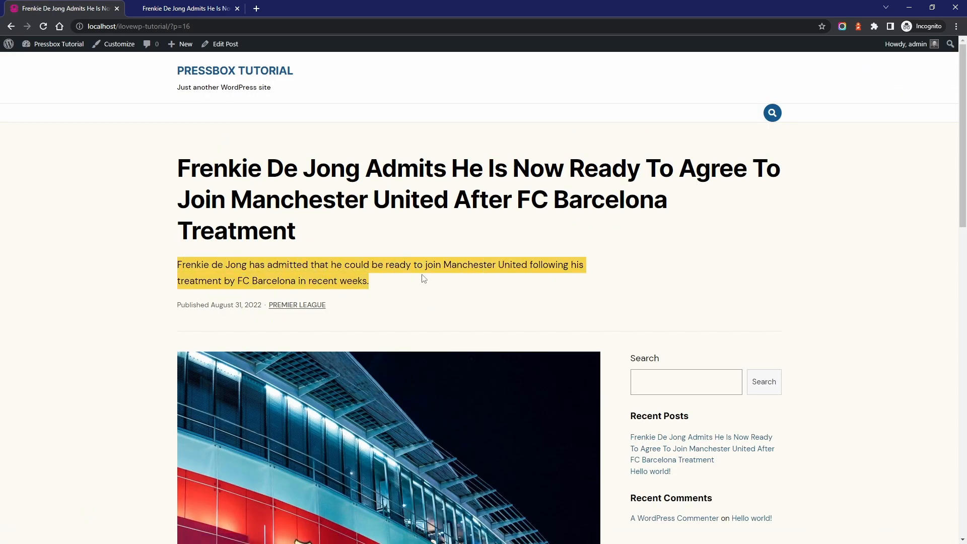
pyautogui.click(424, 279)
pyautogui.scroll(-6, 425, 179)
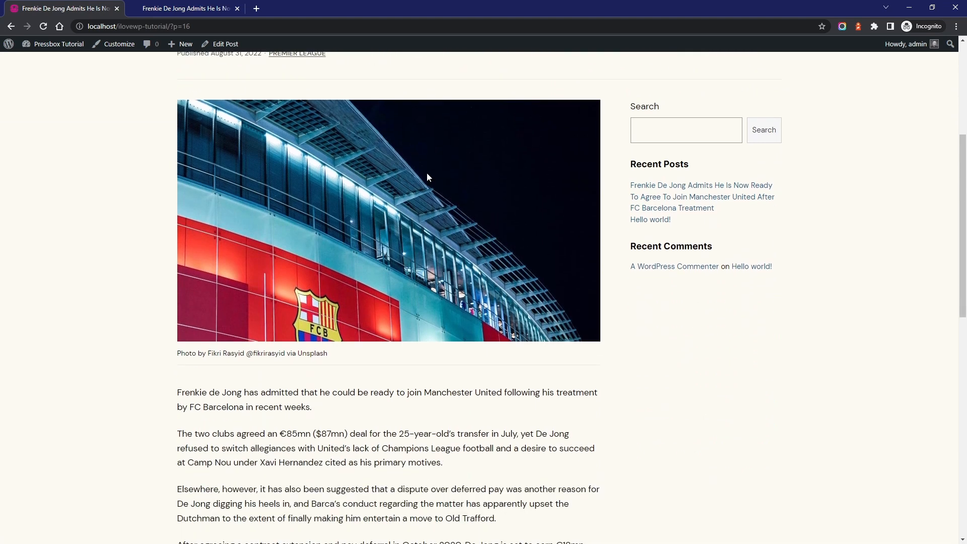
pyautogui.scroll(-2, 427, 173)
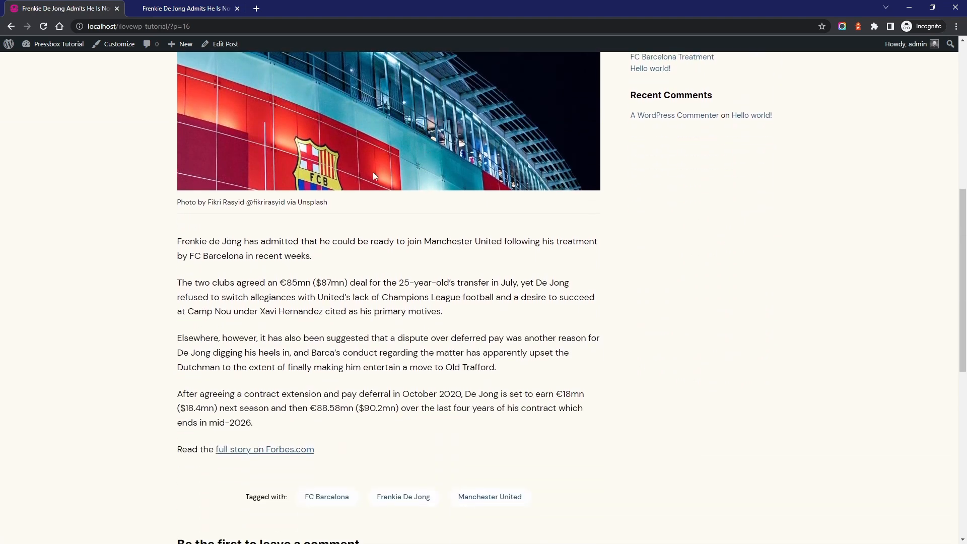
# In the theme's post settings, turn off full-width content and enable Display Updated Date, Prioritize Updated Date and Display Author
pyautogui.click(119, 44)
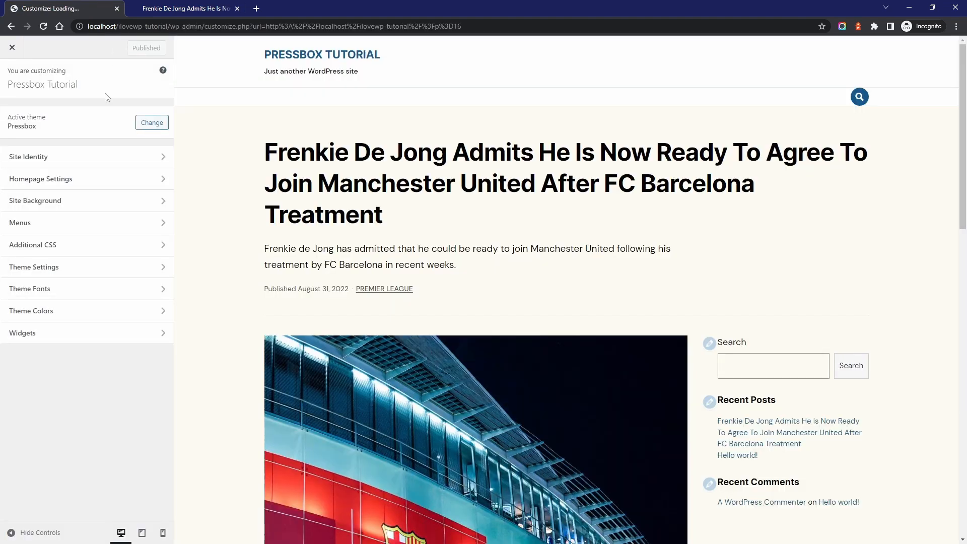
pyautogui.click(60, 267)
pyautogui.click(37, 157)
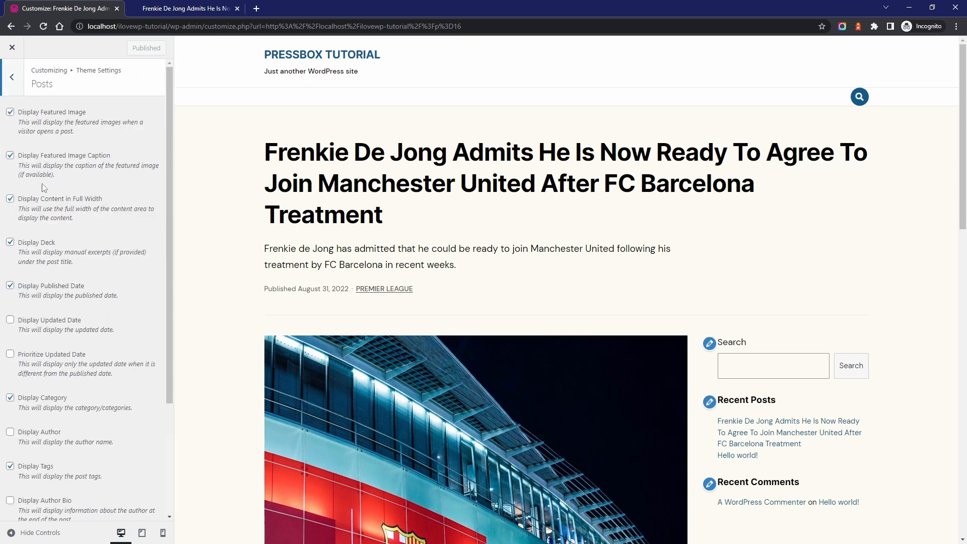
pyautogui.click(46, 199)
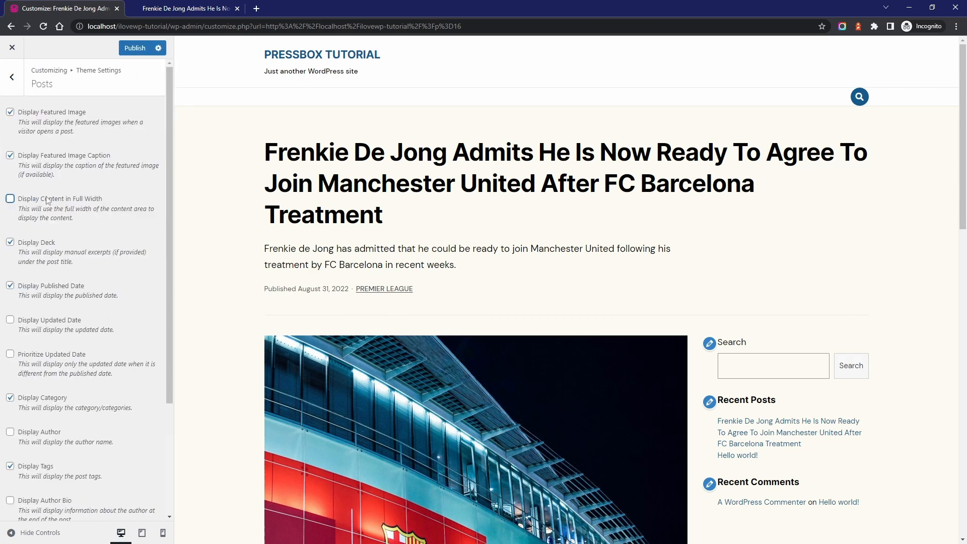
pyautogui.click(49, 319)
pyautogui.click(47, 355)
pyautogui.click(43, 433)
pyautogui.scroll(-3, 41, 403)
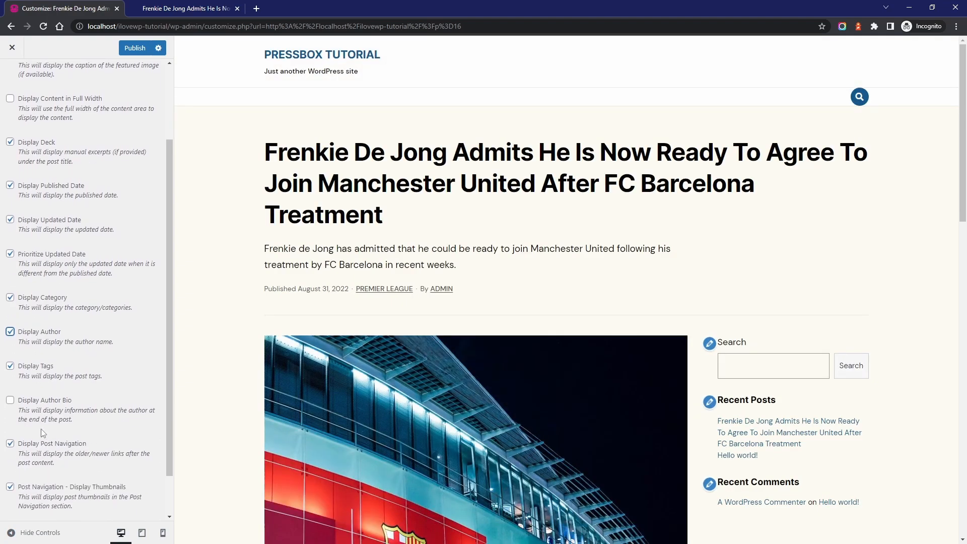
# Enable the author bio for posts, check it in the preview below the article, and publish the settings
pyautogui.click(36, 356)
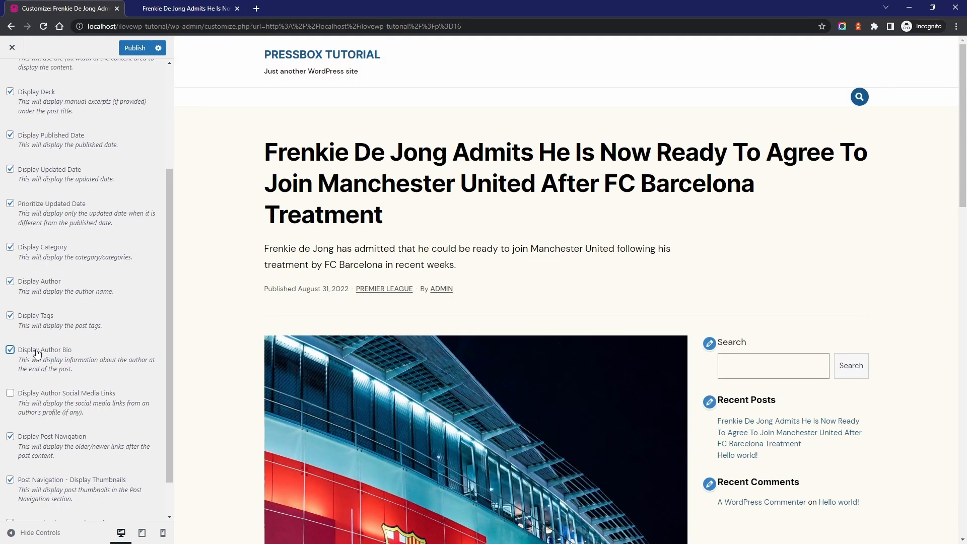
pyautogui.scroll(-10, 378, 294)
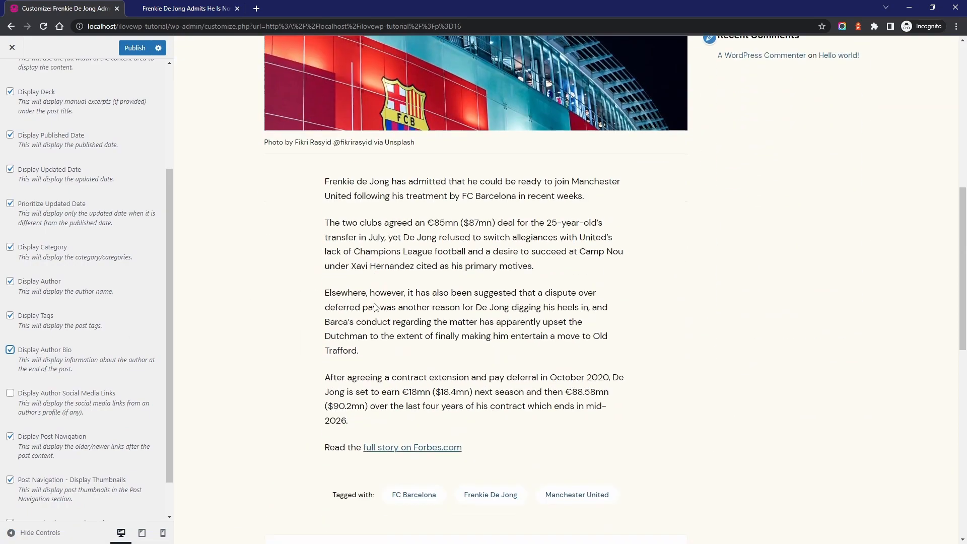
pyautogui.scroll(-5, 375, 304)
pyautogui.scroll(5, 375, 302)
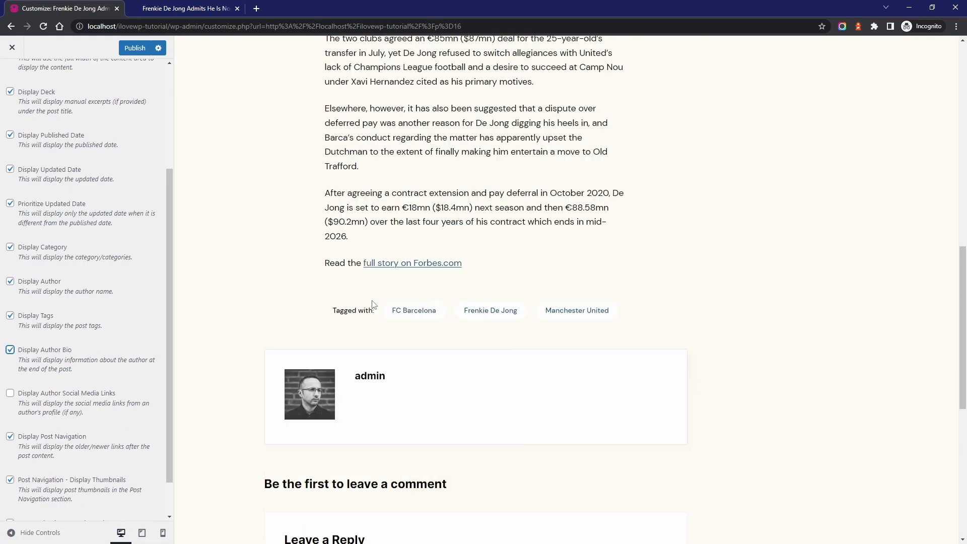
pyautogui.click(135, 47)
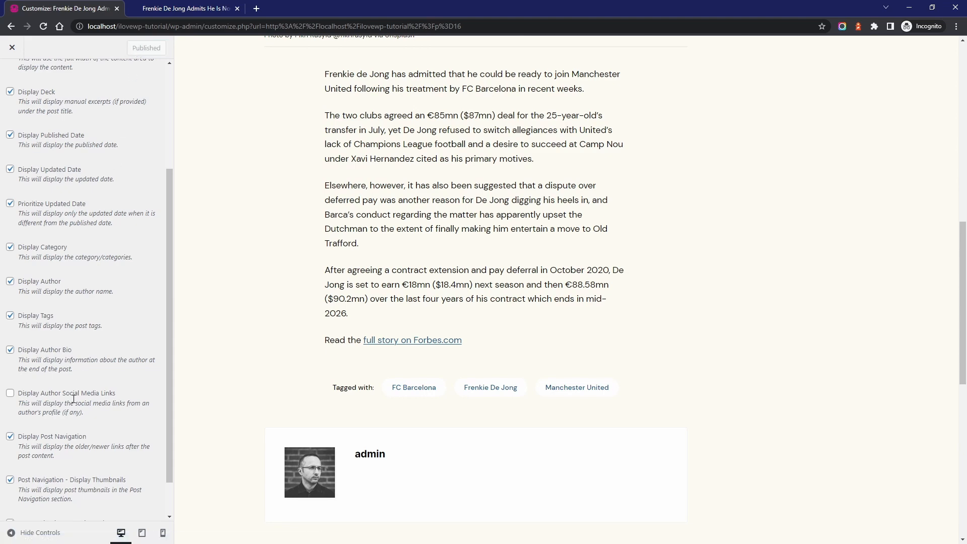
# Review the post navigation options, including thumbnails and same-term restriction, against the newer and older post links in the demo article
pyautogui.scroll(-1, 74, 398)
pyautogui.click(156, 6)
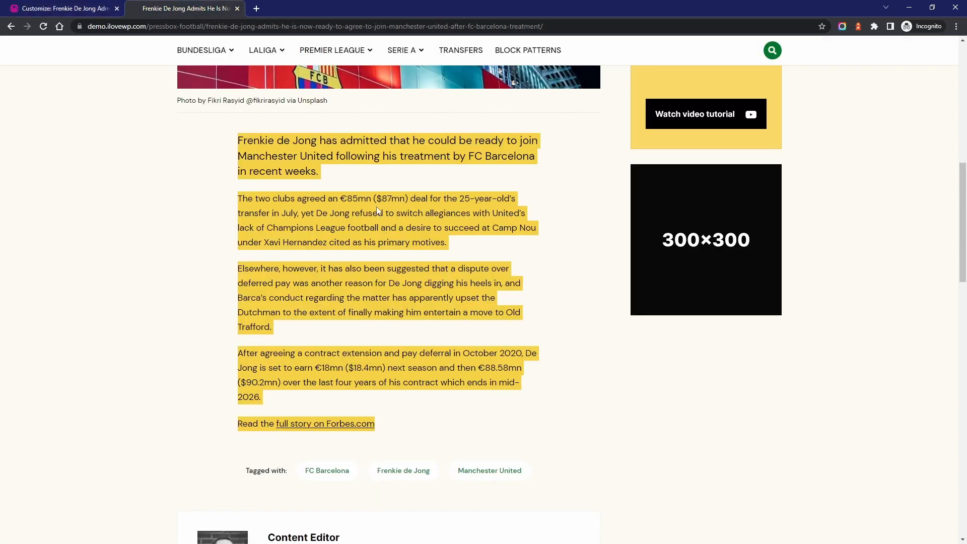
pyautogui.scroll(-9, 377, 211)
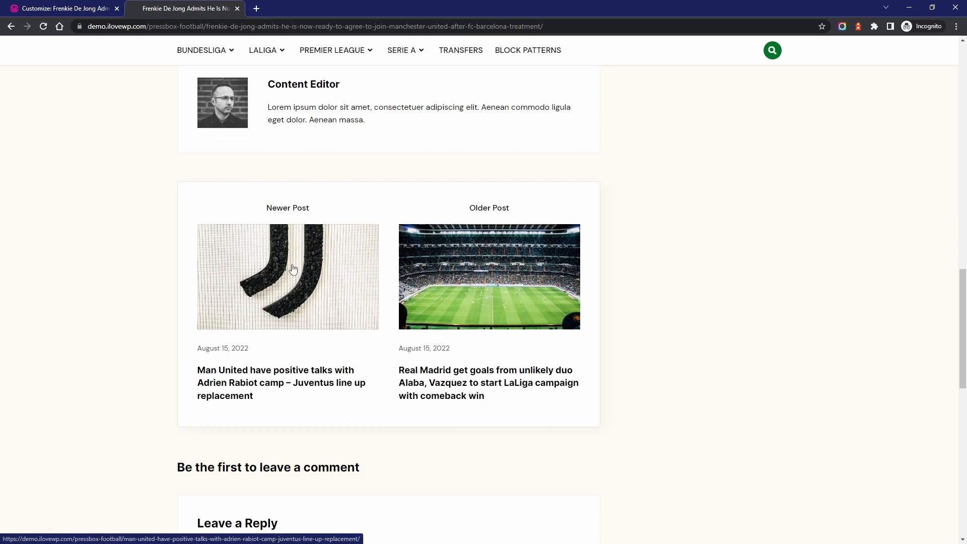
pyautogui.click(66, 8)
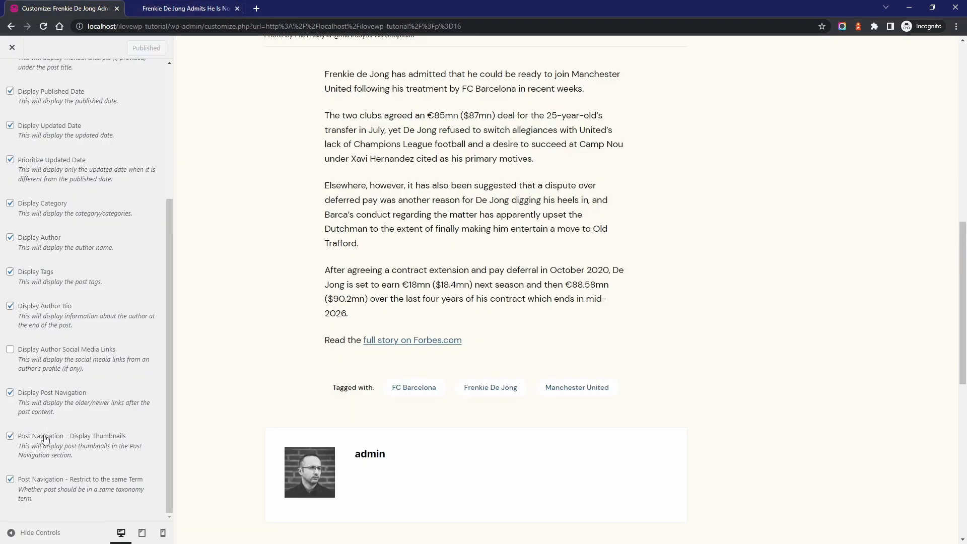
pyautogui.moveTo(19, 480); pyautogui.dragTo(143, 481)
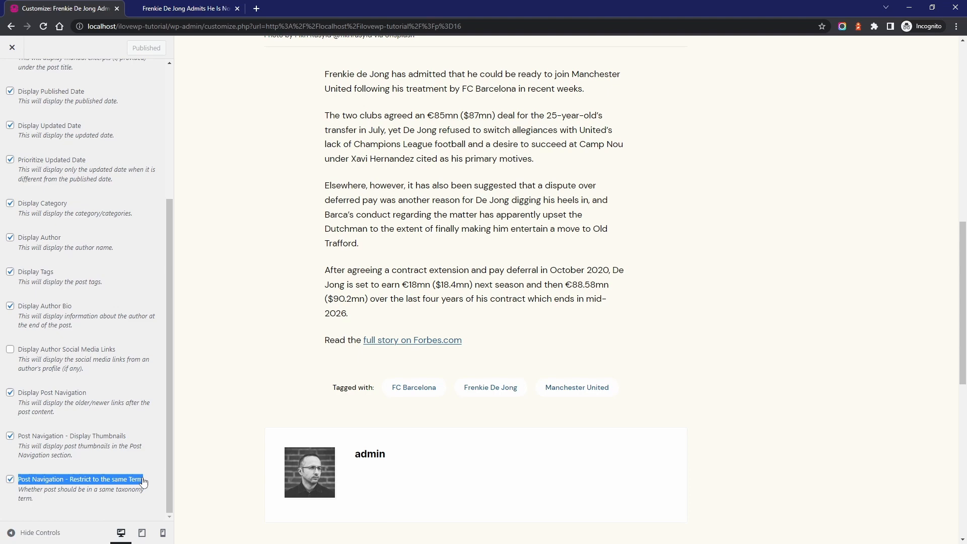
pyautogui.click(101, 510)
pyautogui.scroll(10, 108, 388)
# Review the theme's display options for pages and return to the theme settings overview
pyautogui.click(12, 76)
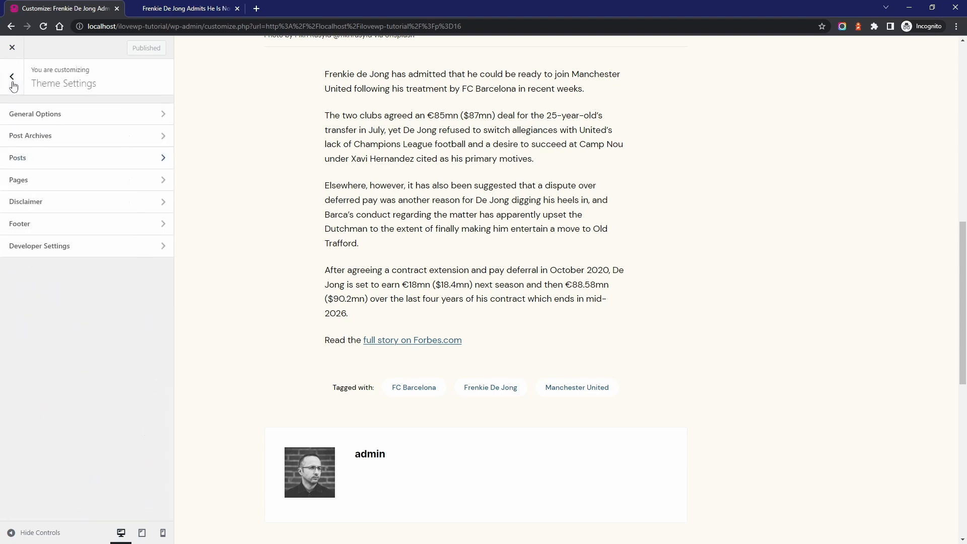
pyautogui.click(30, 187)
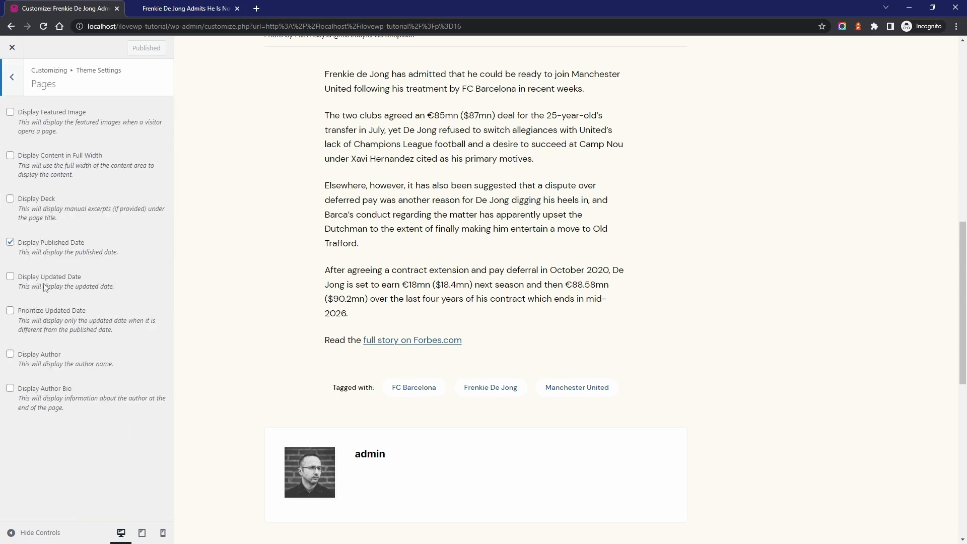
pyautogui.click(12, 79)
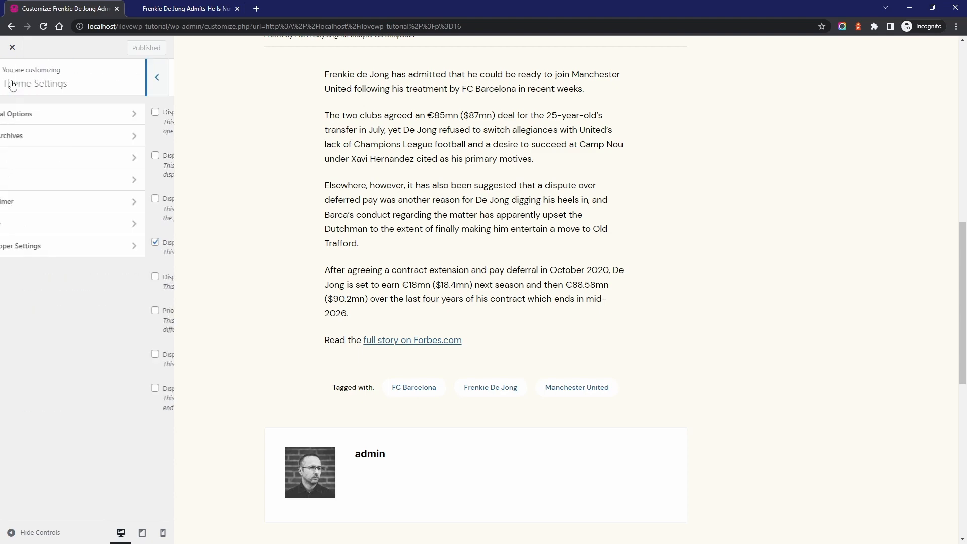
pyautogui.scroll(6, 453, 264)
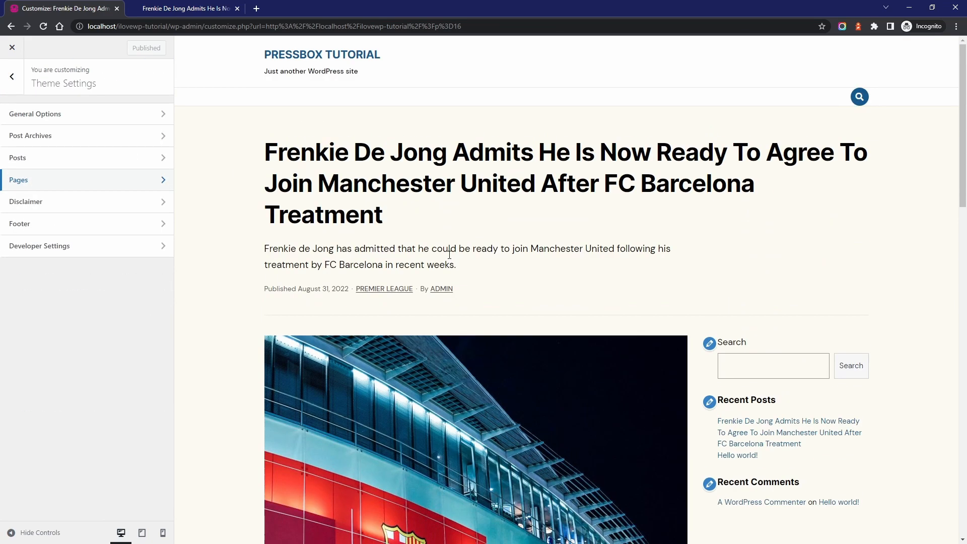
# Enable the disclaimer in posts, check its tooltip in the preview, publish the settings and leave the customizer
pyautogui.click(71, 205)
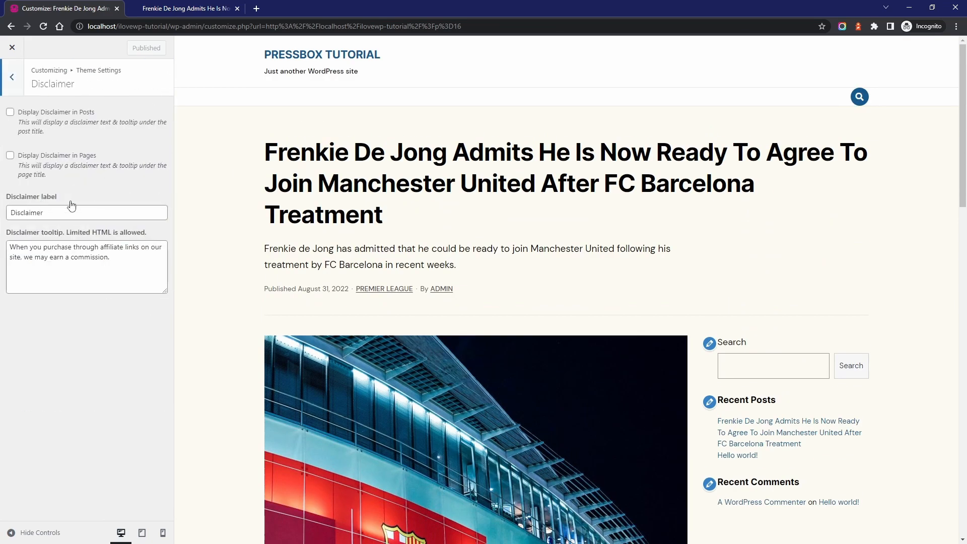
pyautogui.click(61, 116)
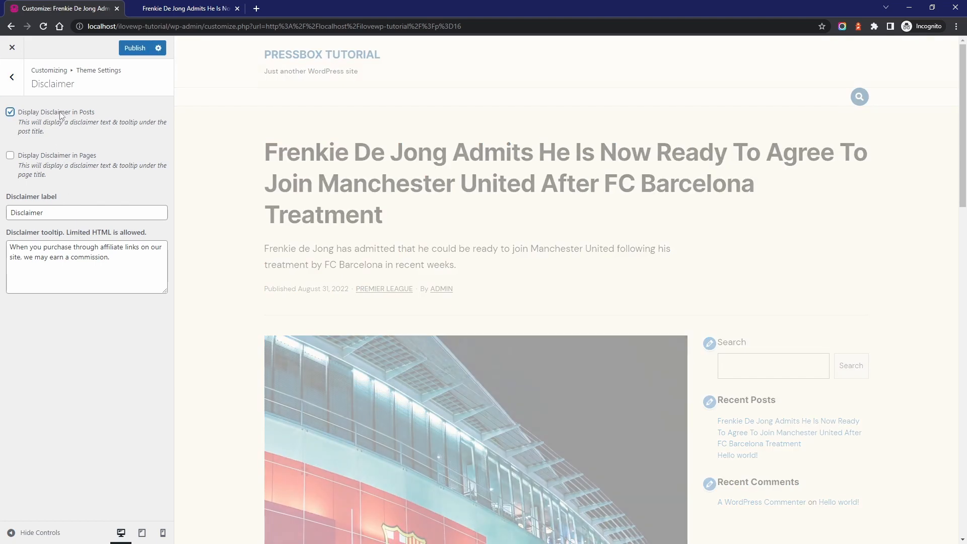
pyautogui.moveTo(480, 292)
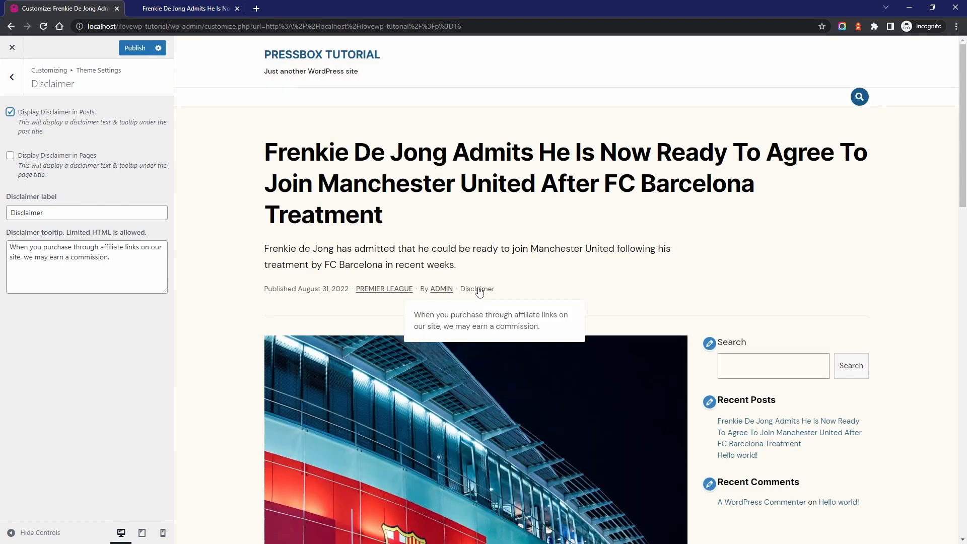
pyautogui.click(134, 49)
pyautogui.click(19, 50)
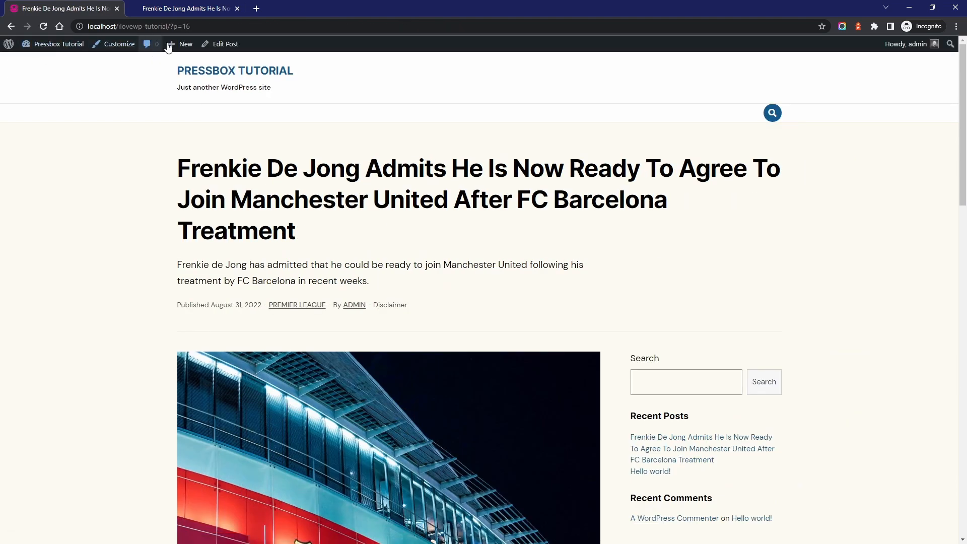
# Open the article for editing and examine the per-post Custom Options, such as sidebar position and the hide settings
pyautogui.click(225, 44)
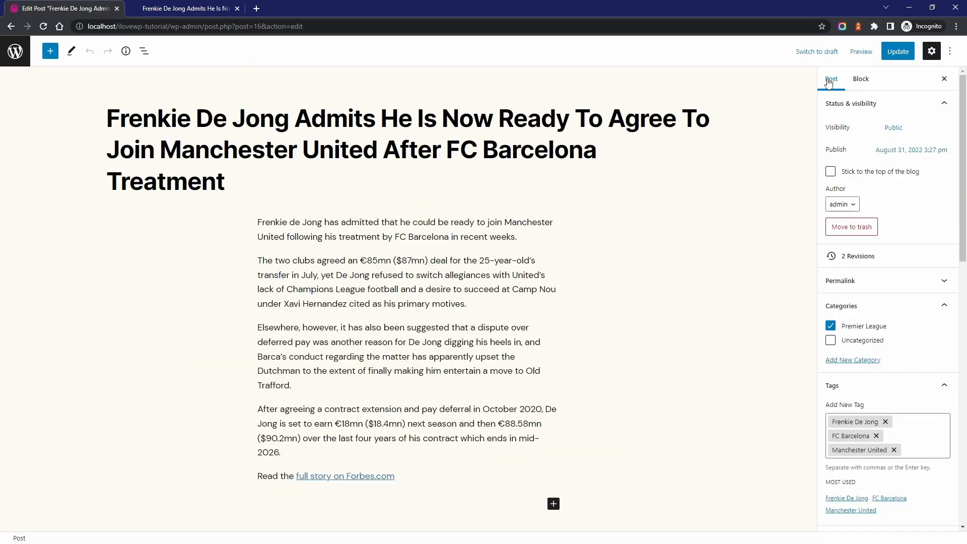
pyautogui.click(932, 52)
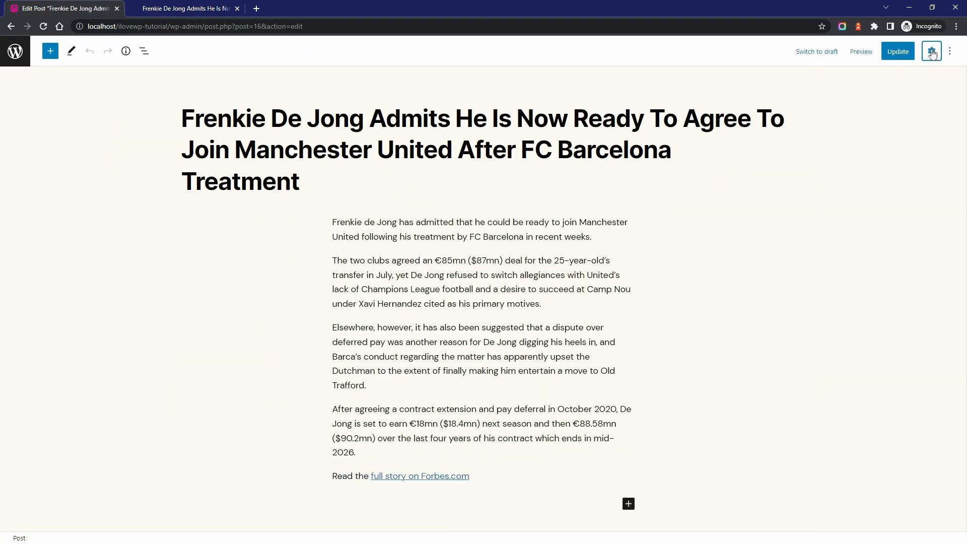
pyautogui.click(932, 53)
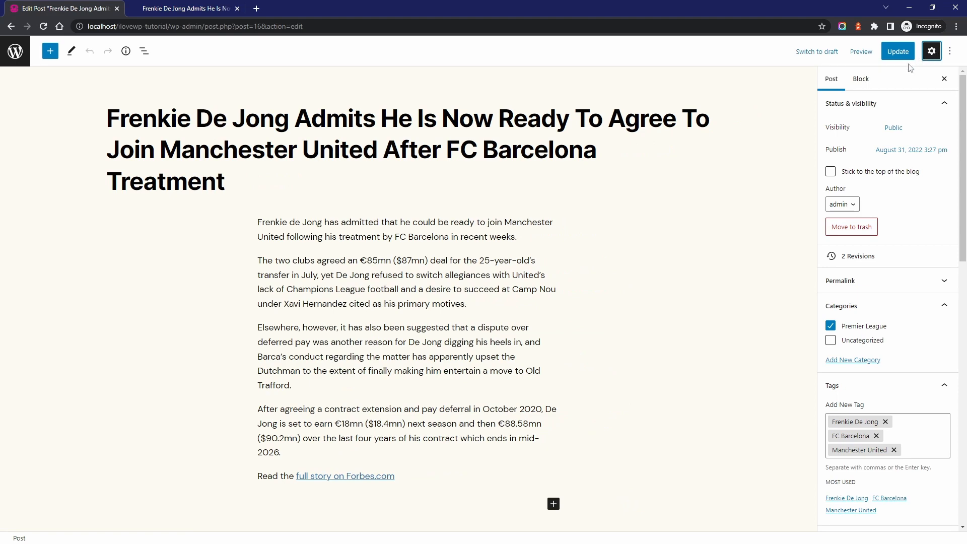
pyautogui.scroll(-12, 904, 305)
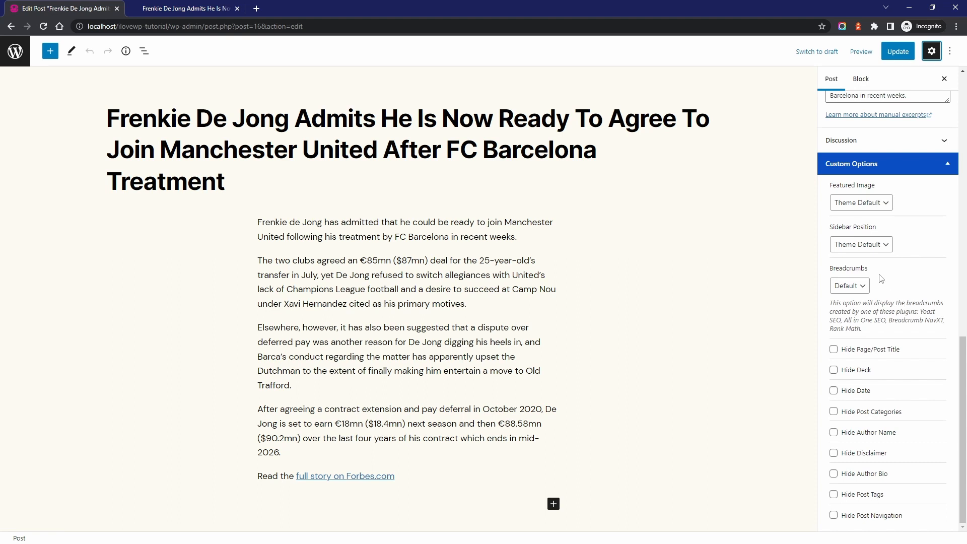
pyautogui.doubleClick(854, 370)
# Insert an Image block after the third paragraph, using the stadium photo from the media library
pyautogui.click(312, 380)
pyautogui.press('Return')
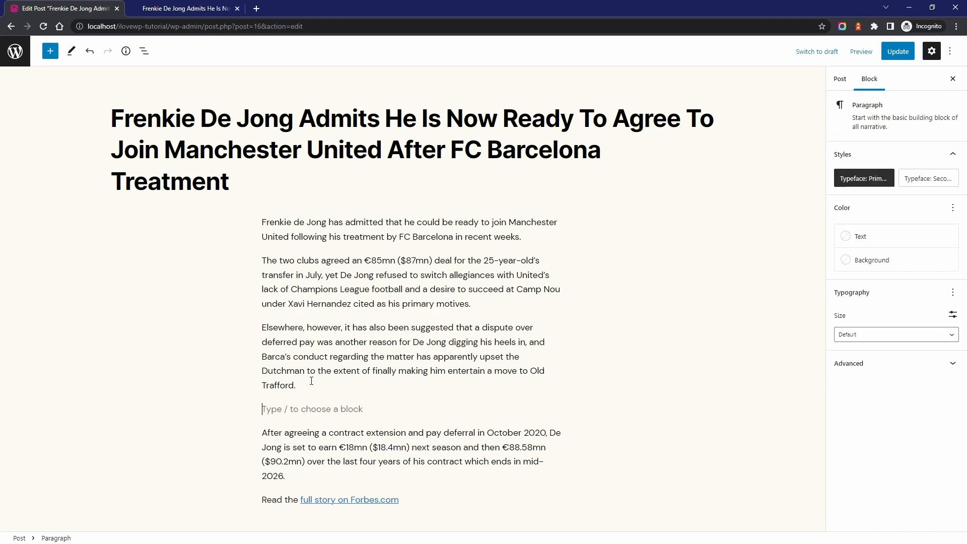
pyautogui.write('/image')
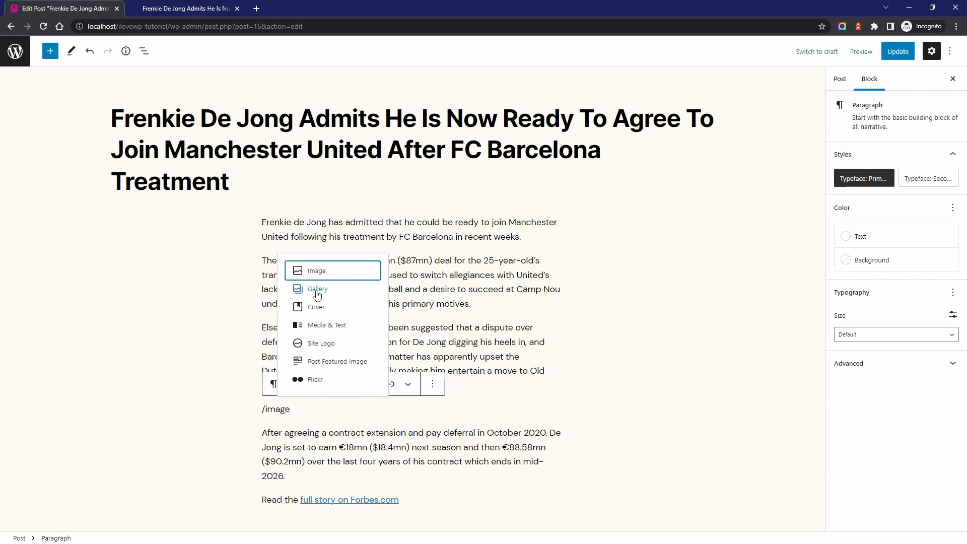
pyautogui.click(317, 269)
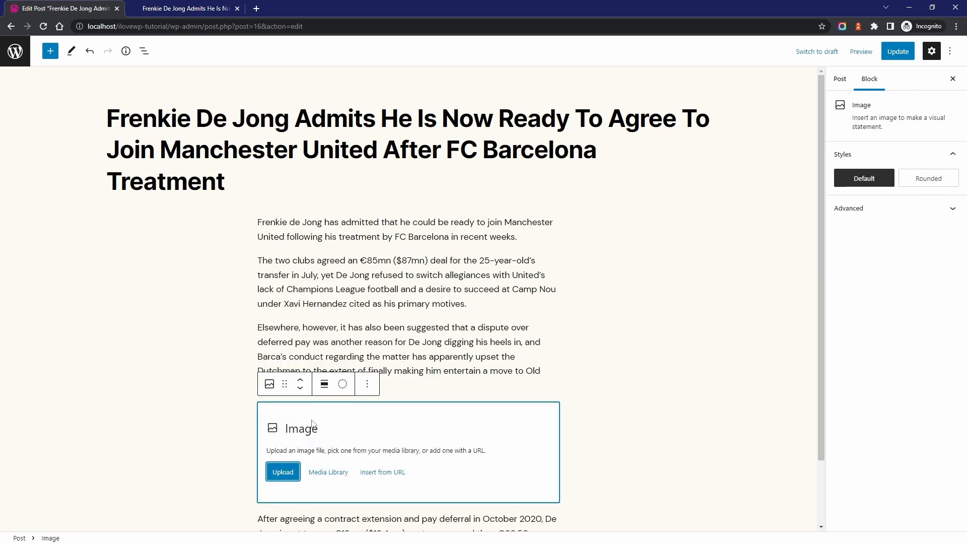
pyautogui.click(319, 472)
pyautogui.click(70, 183)
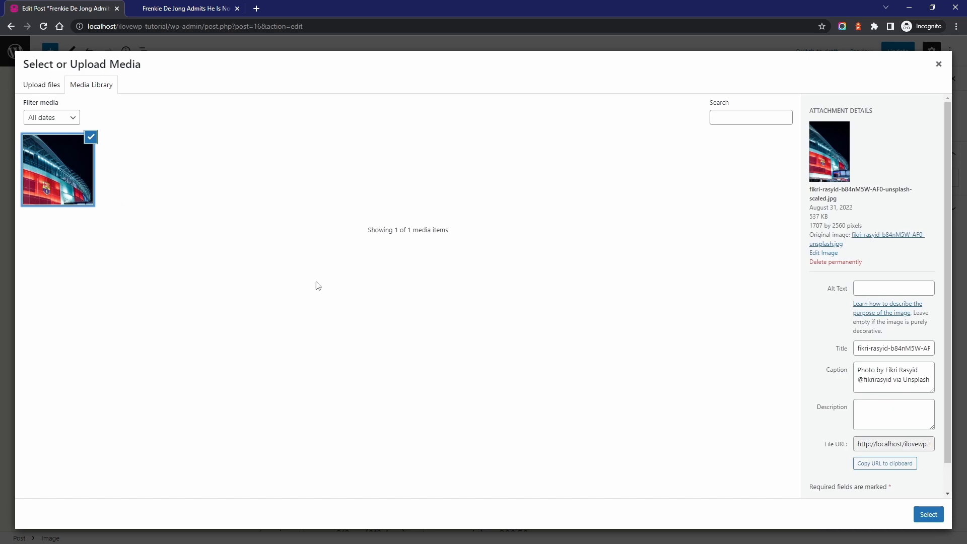
pyautogui.click(929, 514)
# Set the inserted image's size to Pressbox: Landscape (840x480) and align it to wide width
pyautogui.scroll(-5, 408, 242)
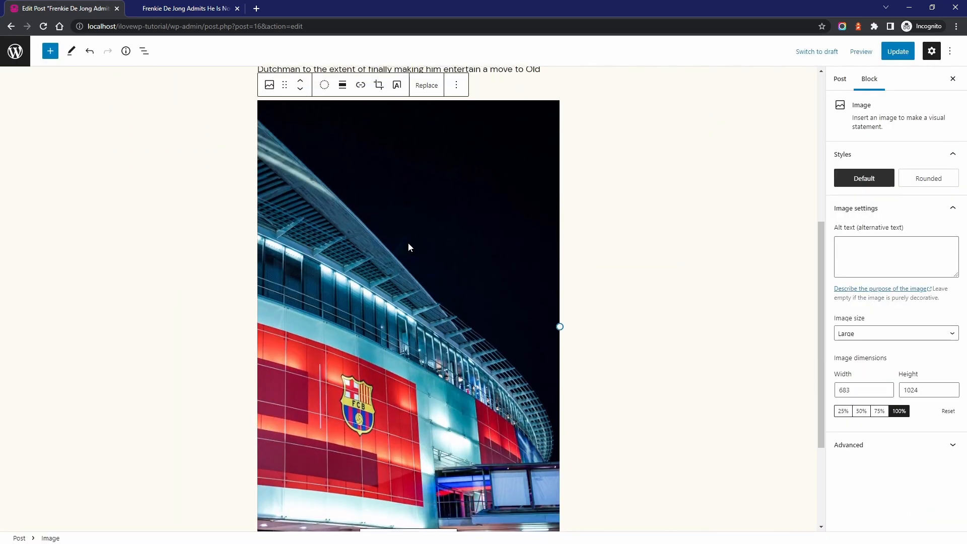
pyautogui.click(871, 335)
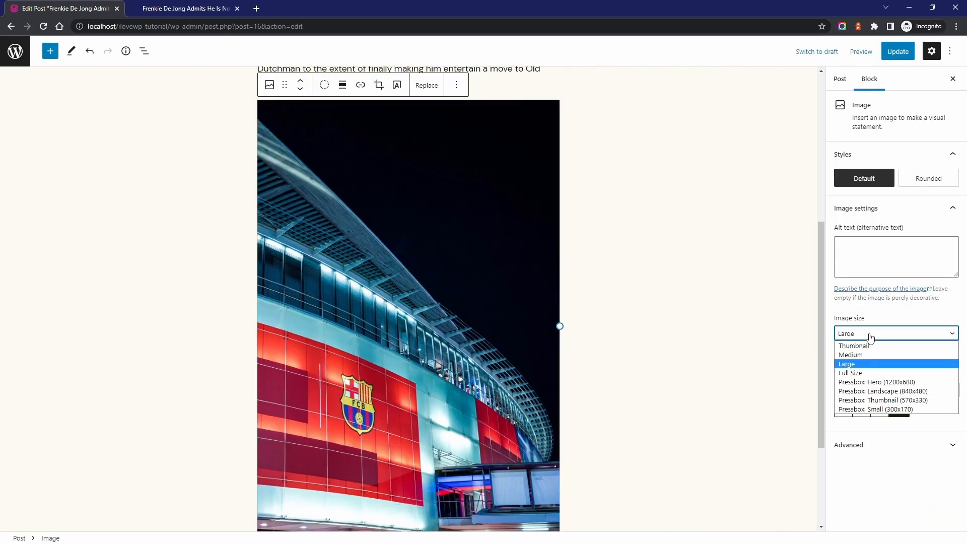
pyautogui.click(887, 391)
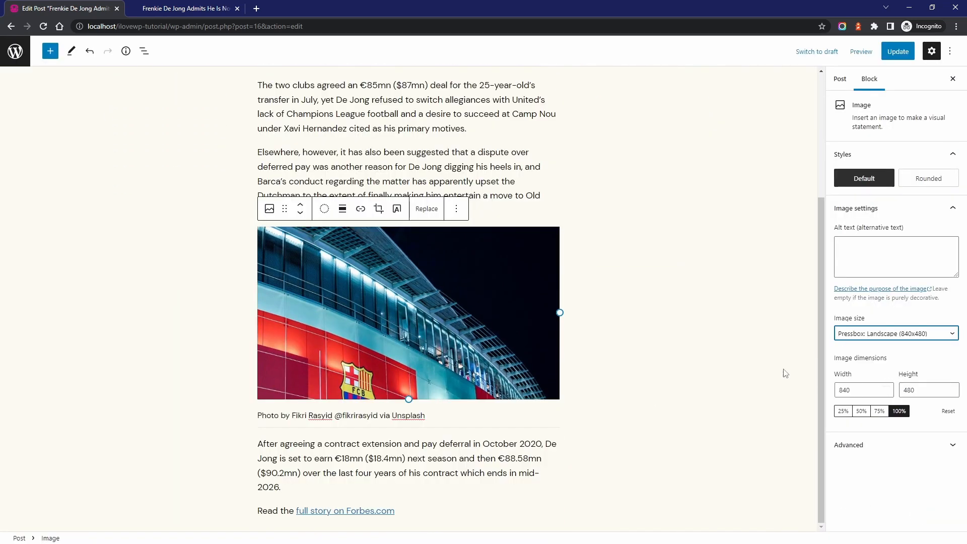
pyautogui.click(392, 306)
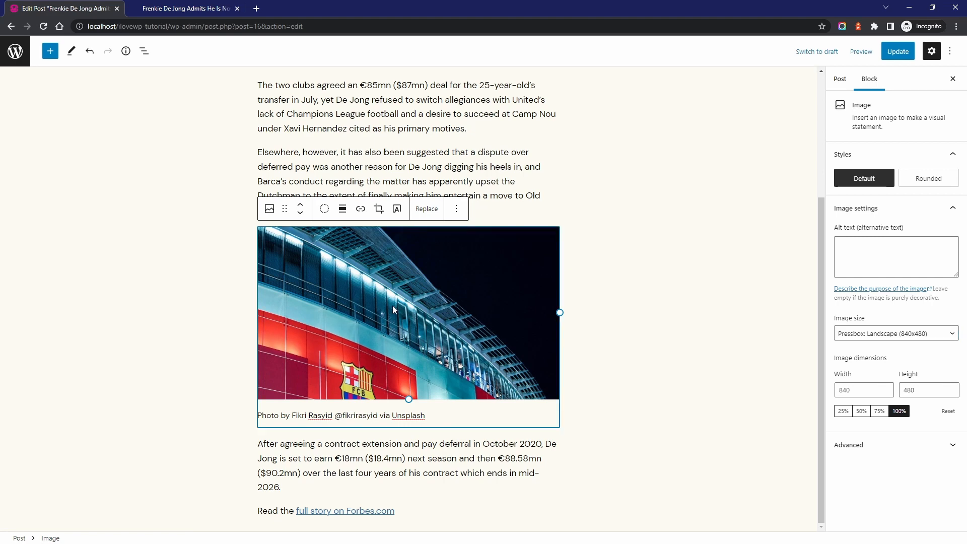
pyautogui.click(342, 209)
pyautogui.click(363, 313)
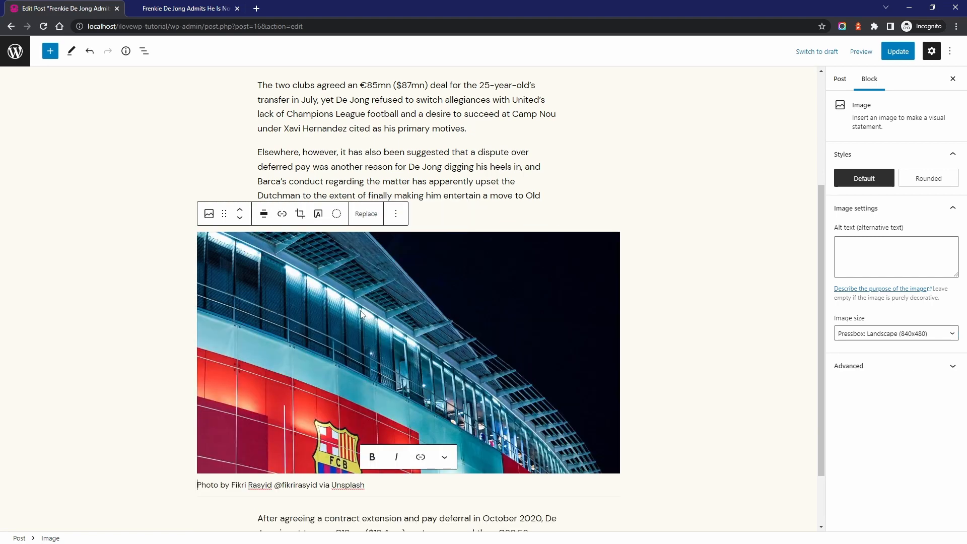
# Update the post and check the wide image in the published article
pyautogui.click(891, 53)
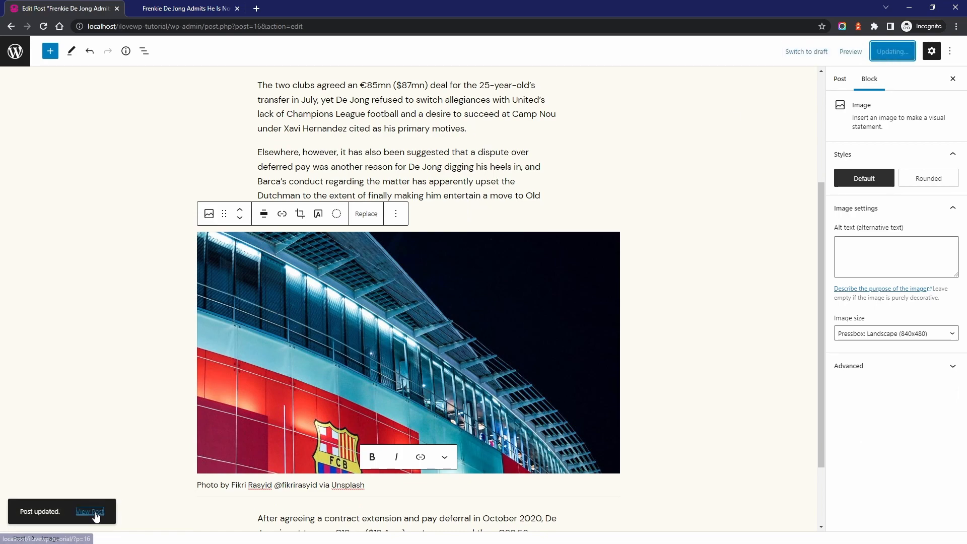
pyautogui.click(94, 513)
pyautogui.scroll(-2, 407, 302)
pyautogui.scroll(-10, 407, 303)
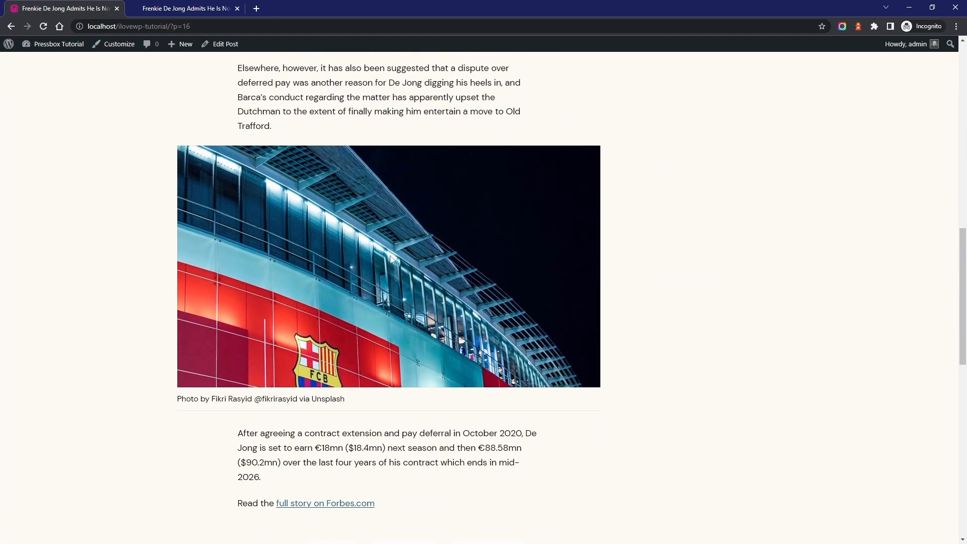
pyautogui.scroll(5, 366, 395)
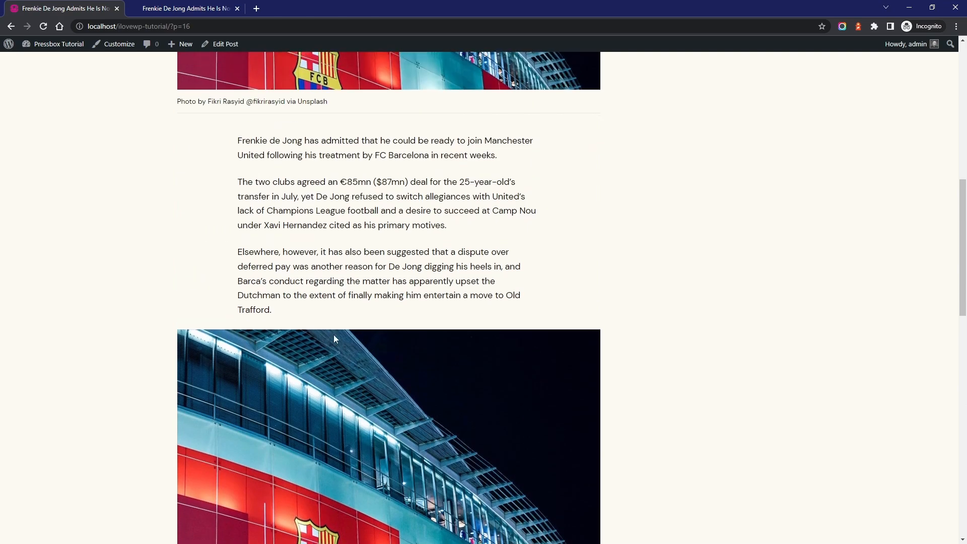
# Reopen the article for editing and set its Sidebar Position to No Sidebar in the Custom Options
pyautogui.click(222, 44)
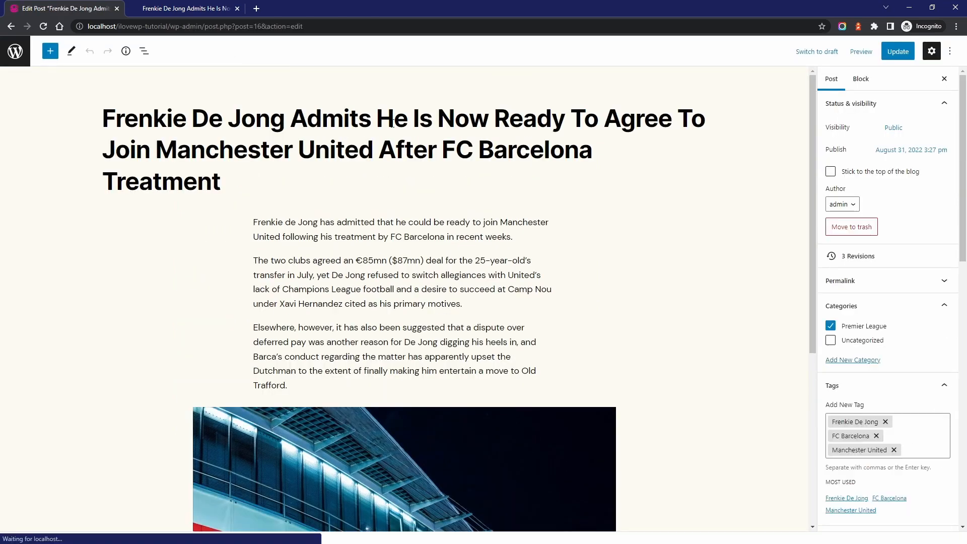
pyautogui.scroll(-6, 465, 170)
pyautogui.scroll(-1, 419, 233)
pyautogui.scroll(-10, 887, 328)
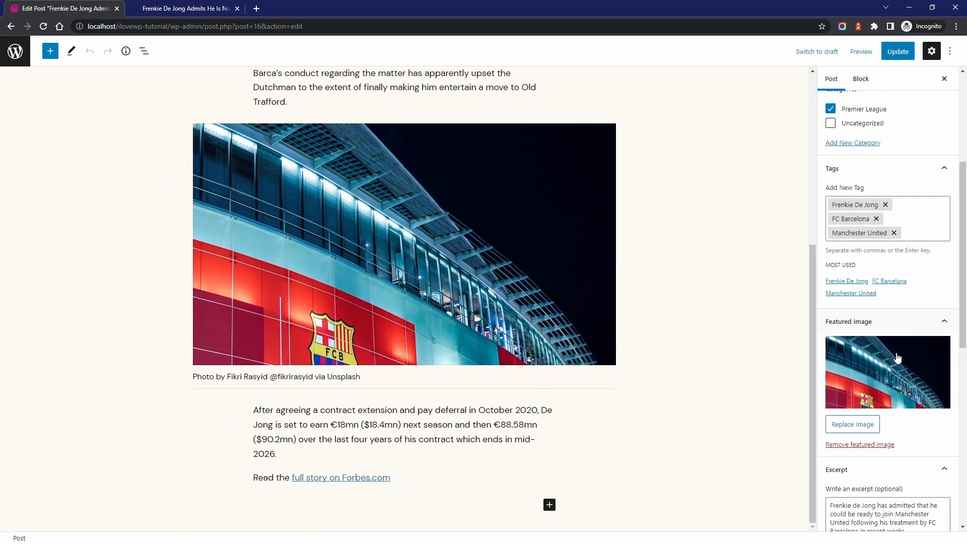
pyautogui.click(867, 244)
pyautogui.click(854, 283)
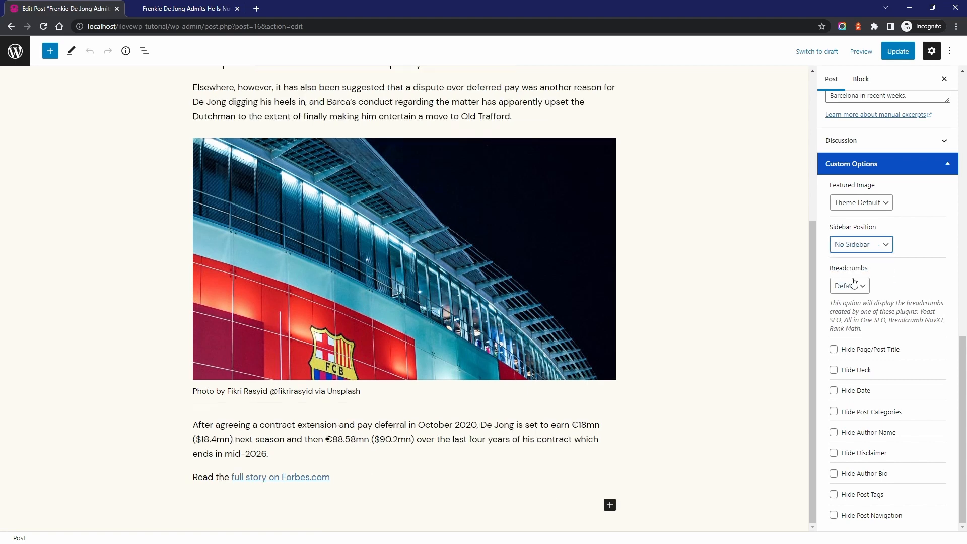
# Align the stadium image in the article body to full width and set its size to Pressbox: Hero (1200x680)
pyautogui.click(348, 270)
pyautogui.click(260, 156)
pyautogui.click(280, 272)
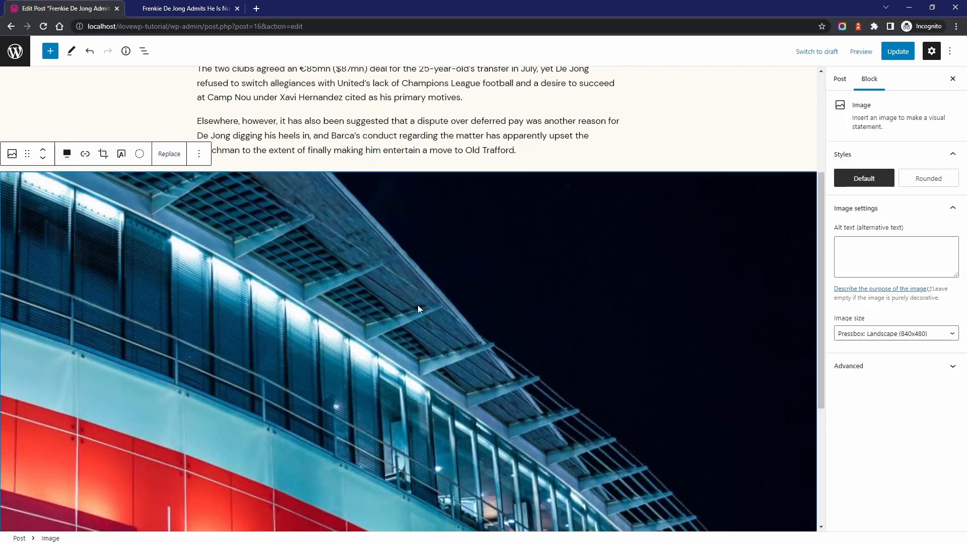
pyautogui.click(897, 333)
pyautogui.click(886, 384)
# Update the post and check the article's layout without a sidebar and its full-width image on the site
pyautogui.click(898, 50)
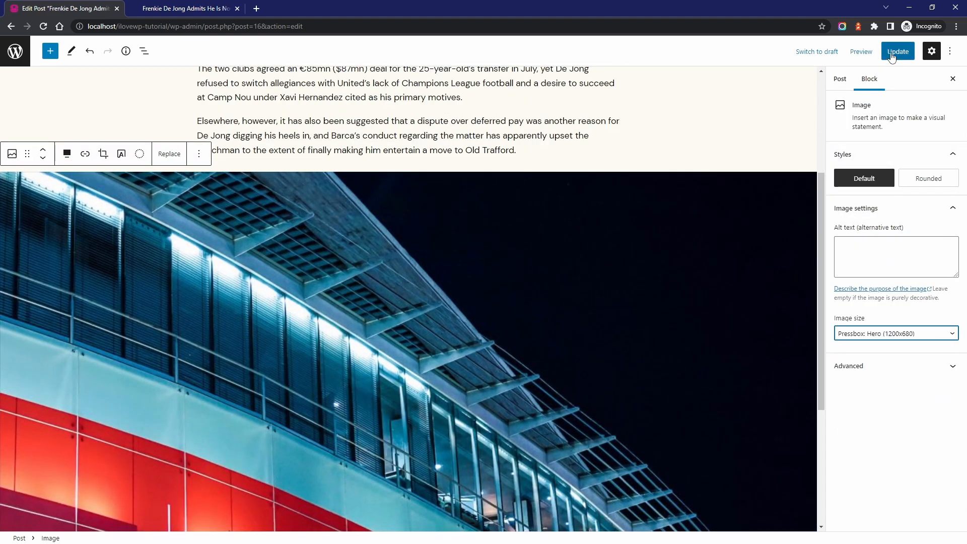
pyautogui.click(90, 514)
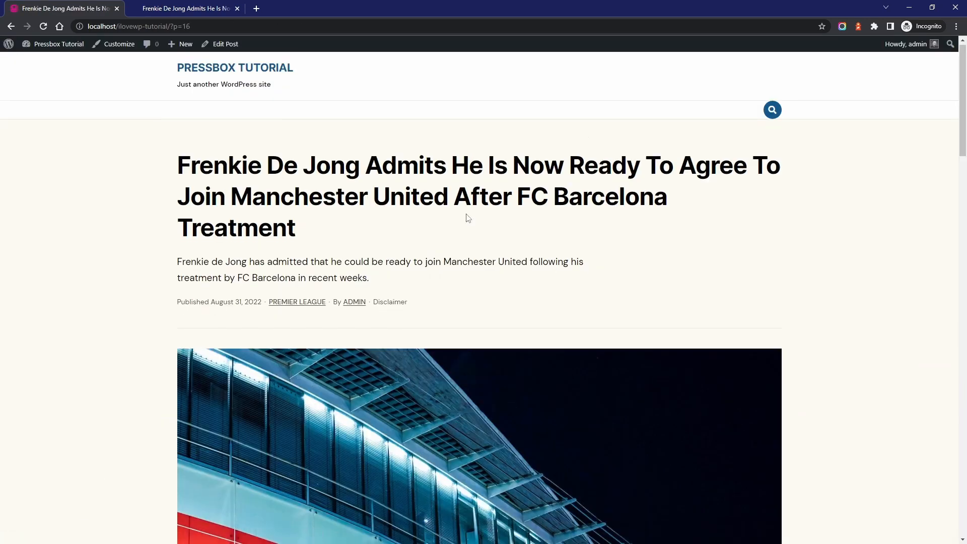
pyautogui.scroll(-18, 519, 218)
pyautogui.scroll(-7, 509, 222)
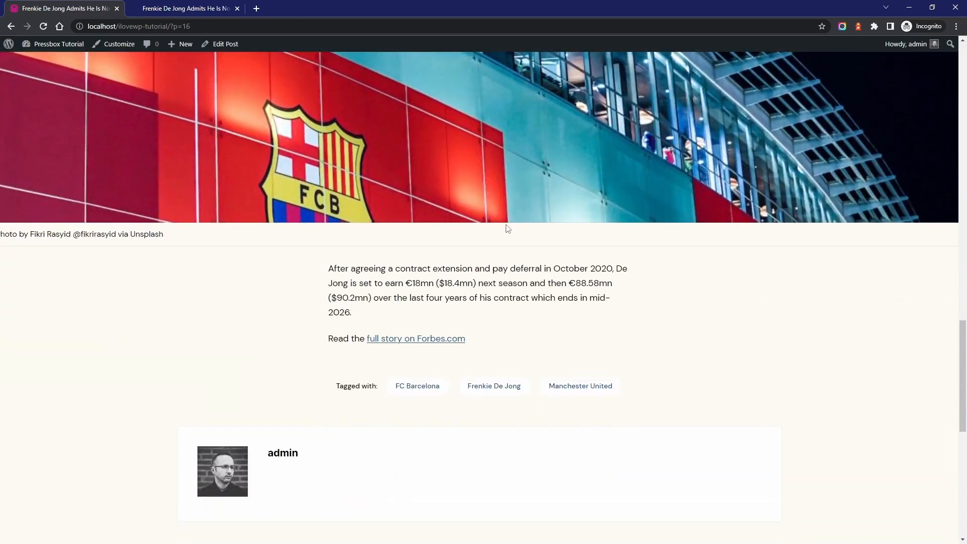
pyautogui.scroll(2, 504, 229)
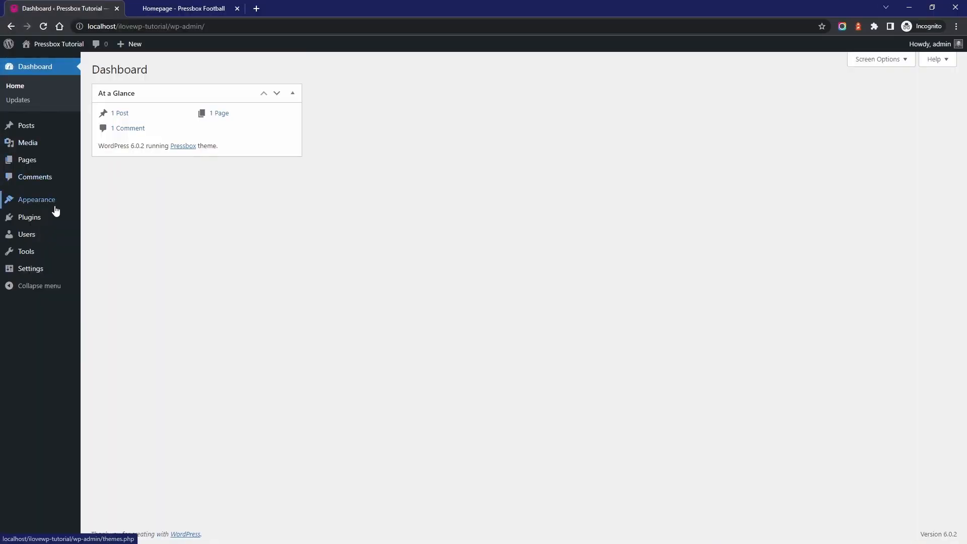
# Import the Demo: Football content with One Click Demo Import, without adding the recommended plugins
pyautogui.moveTo(40, 200)
pyautogui.click(125, 273)
pyautogui.scroll(-10, 304, 285)
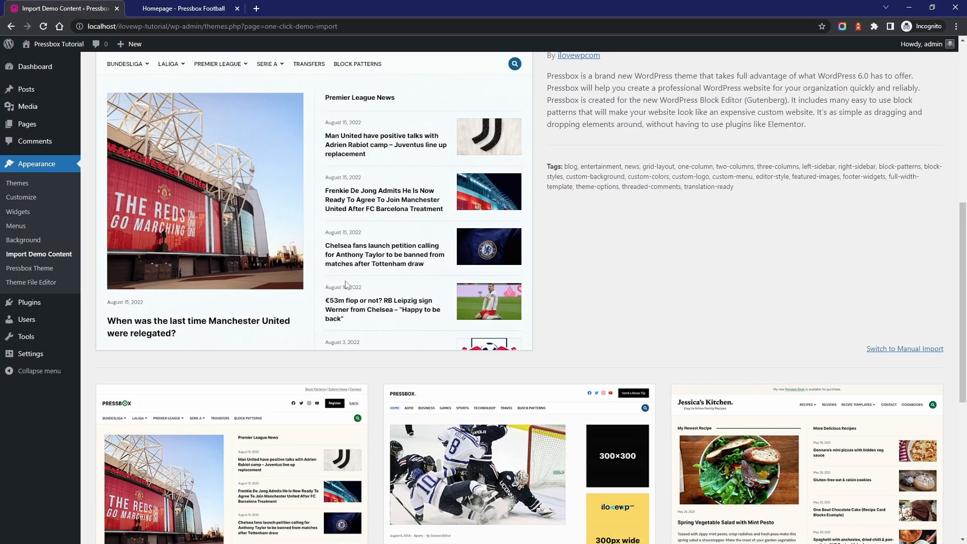
pyautogui.click(260, 469)
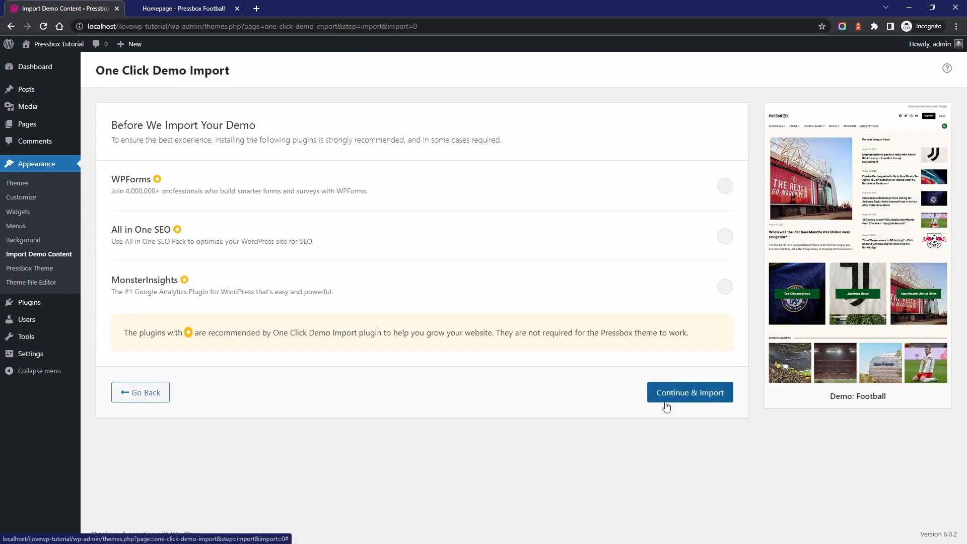
pyautogui.click(682, 397)
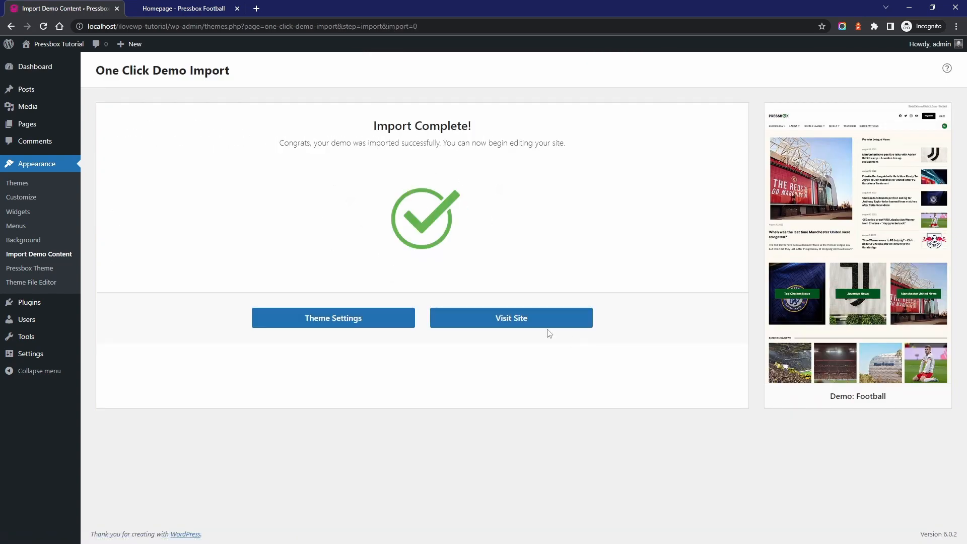
# Visit the site and review the imported homepage's lead story, Premier League News list and club news covers
pyautogui.click(510, 324)
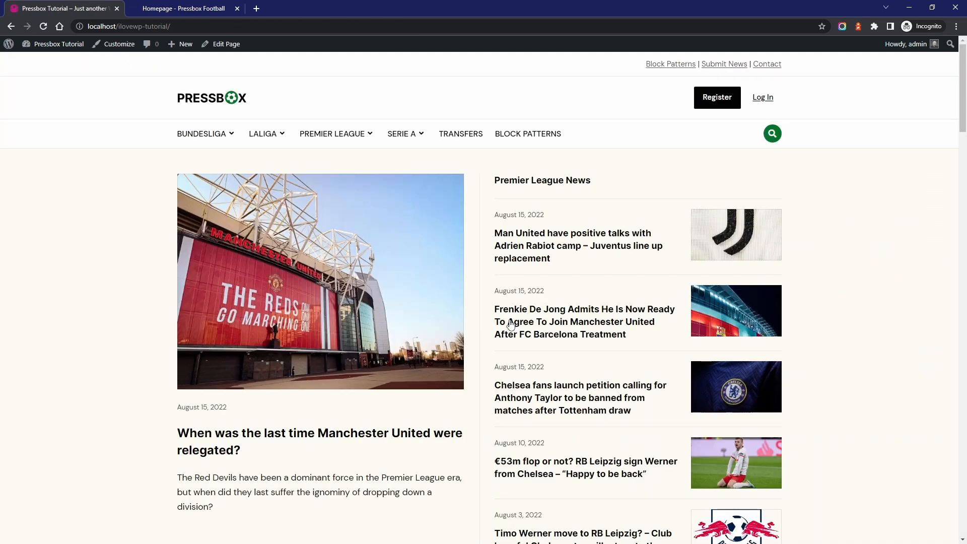
pyautogui.scroll(-10, 505, 314)
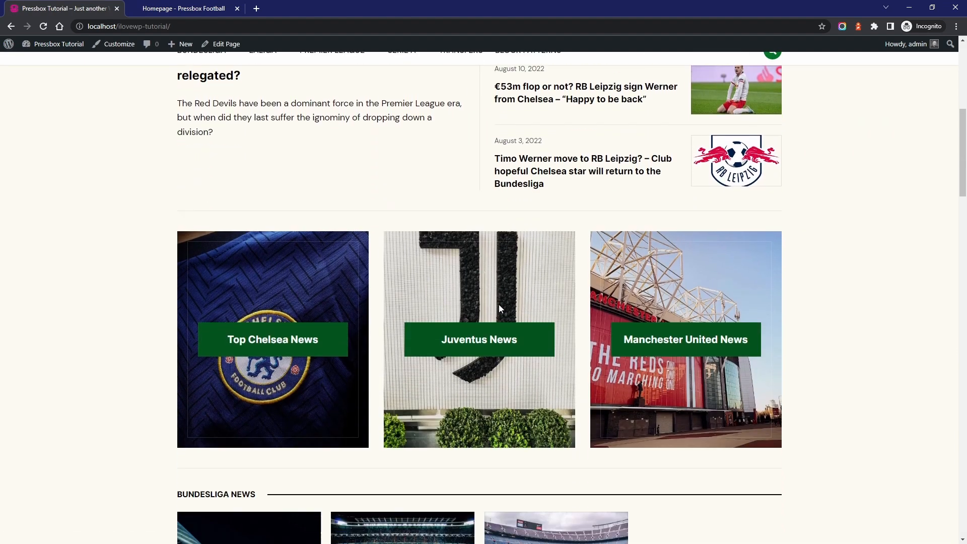
pyautogui.scroll(-6, 499, 308)
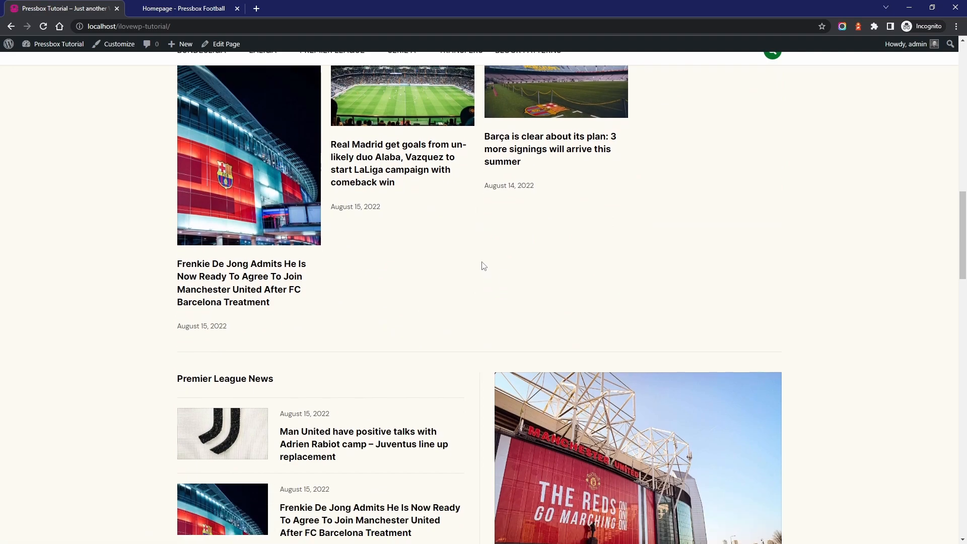
pyautogui.scroll(7, 494, 259)
pyautogui.scroll(-5, 352, 282)
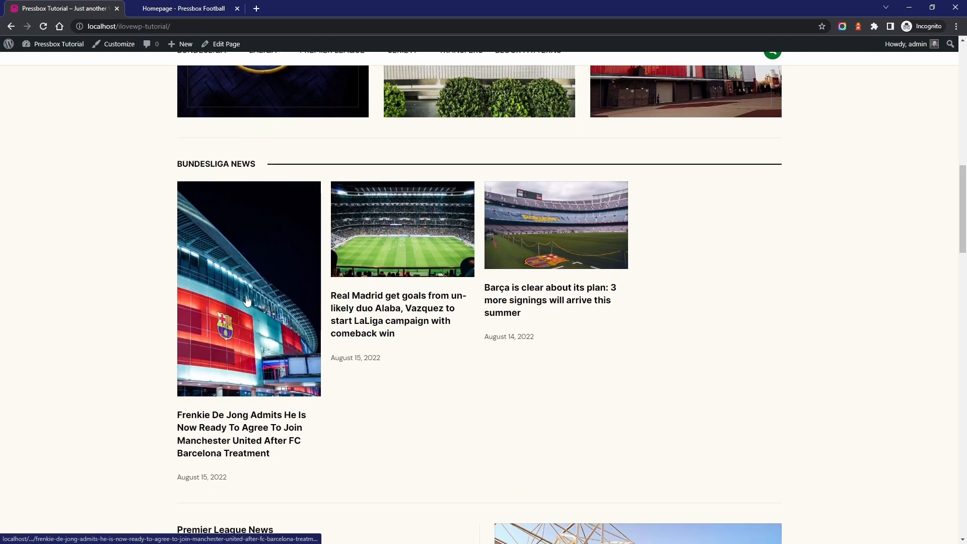
pyautogui.scroll(1, 284, 299)
pyautogui.scroll(10, 355, 325)
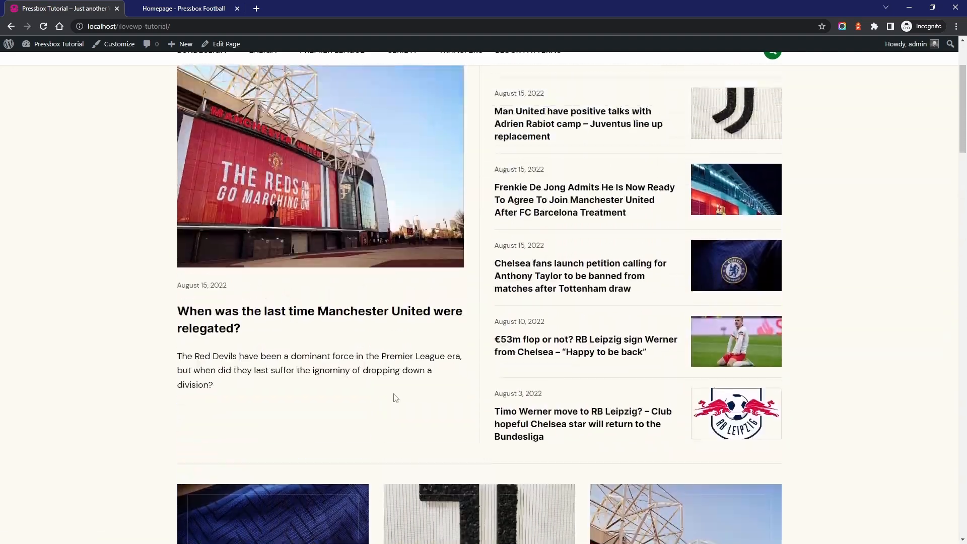
pyautogui.scroll(1, 428, 423)
pyautogui.scroll(-13, 461, 378)
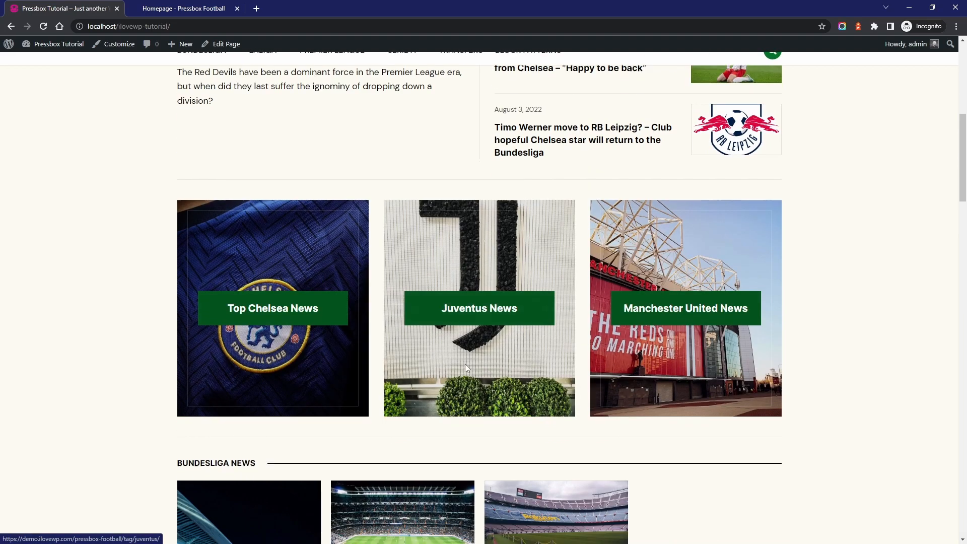
# Examine the homepage's Bundesliga News section and open the article "Barça is clear about its plan: 3 more signings will arrive this summer"
pyautogui.scroll(-2, 471, 360)
pyautogui.scroll(2, 464, 339)
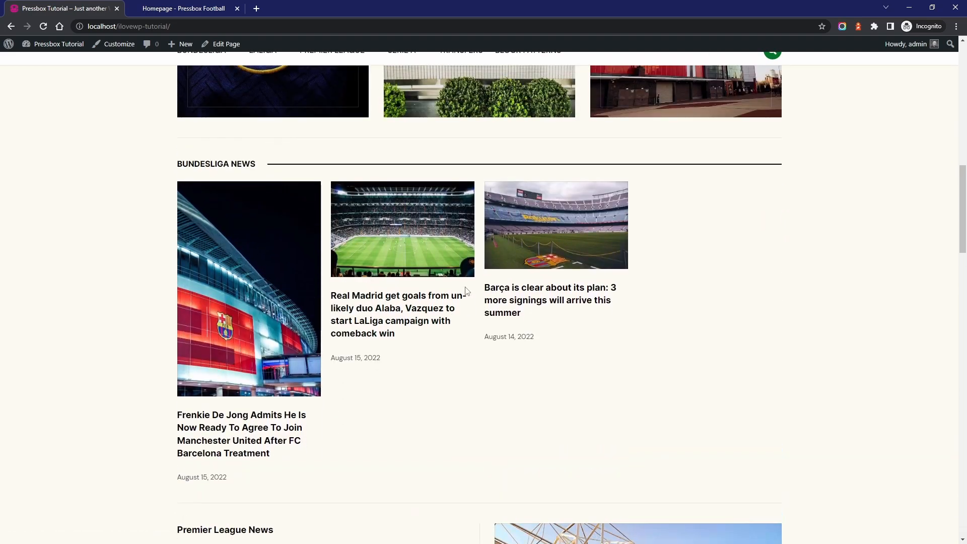
pyautogui.moveTo(483, 290); pyautogui.dragTo(545, 318)
pyautogui.click(492, 286)
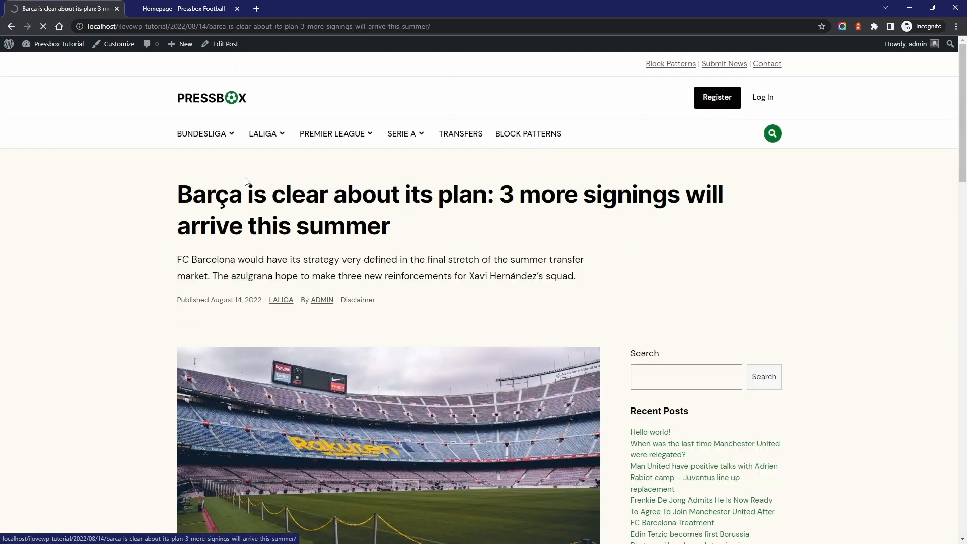
# Return to the site's homepage and examine the image proportions in the Bundesliga News section
pyautogui.click(196, 100)
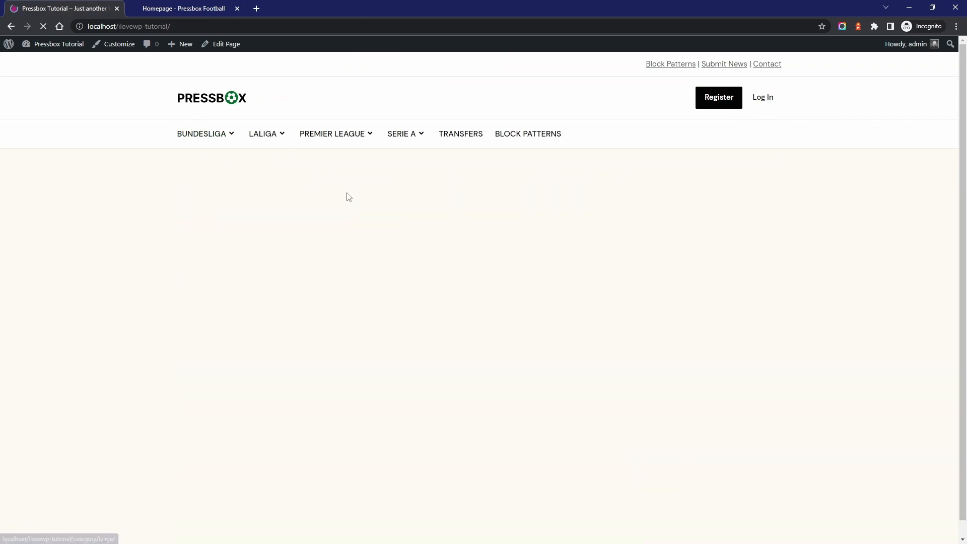
pyautogui.scroll(-15, 484, 332)
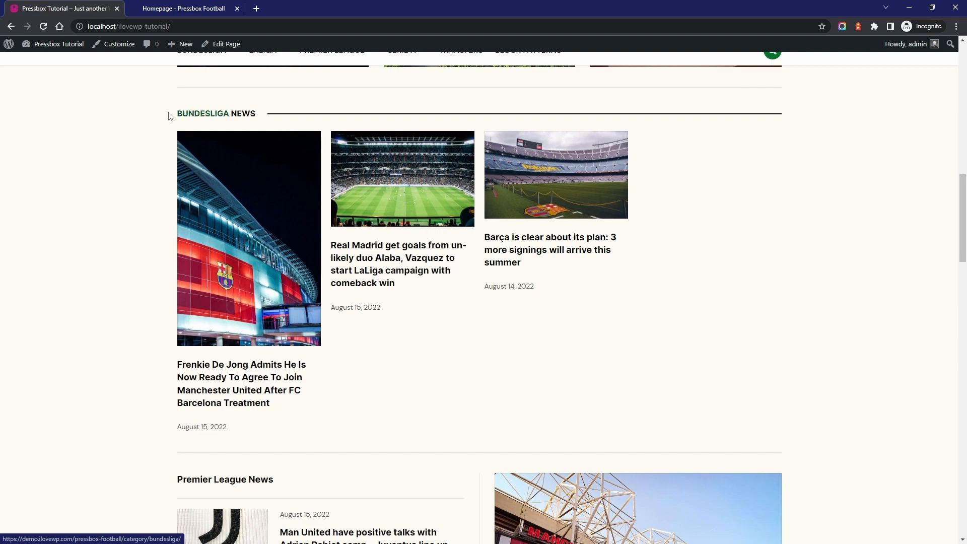
pyautogui.moveTo(172, 115); pyautogui.dragTo(225, 117)
pyautogui.click(266, 118)
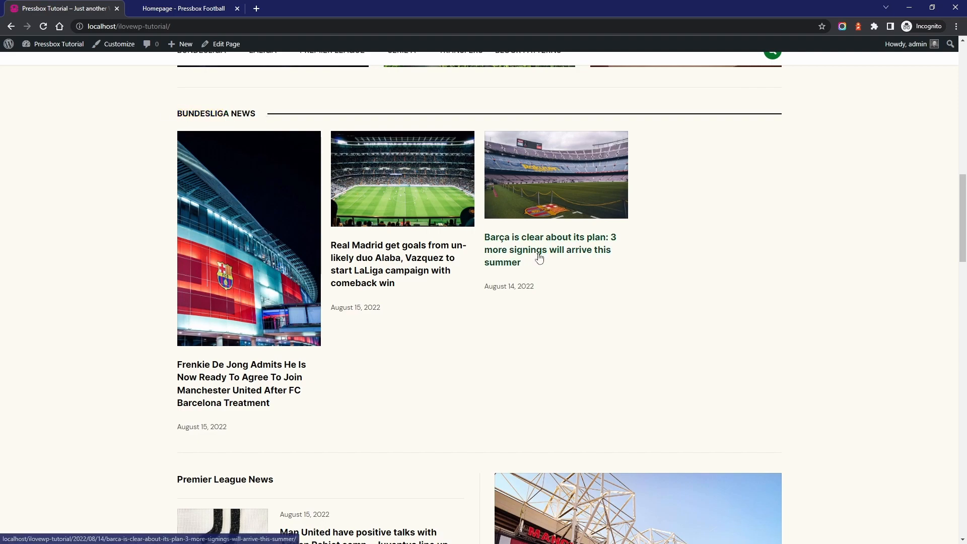
pyautogui.scroll(15, 538, 254)
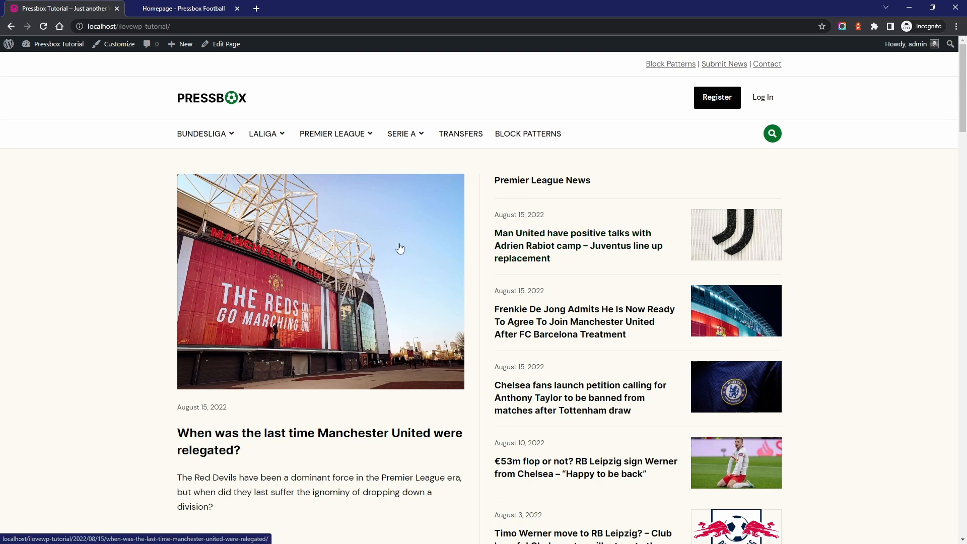
# Examine the theme's Developer Settings in the Customizer, including the Square and Portrait image size options, and return to the site
pyautogui.click(117, 46)
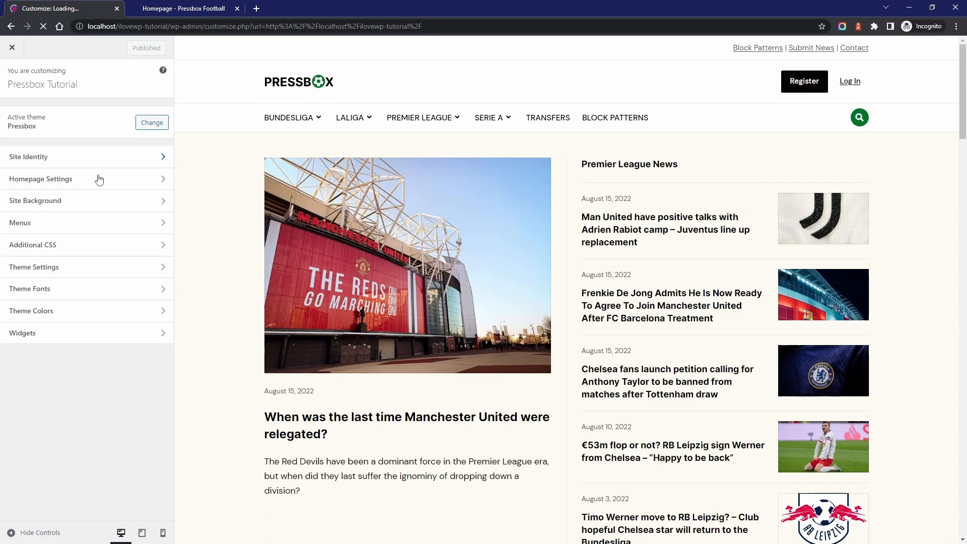
pyautogui.click(73, 268)
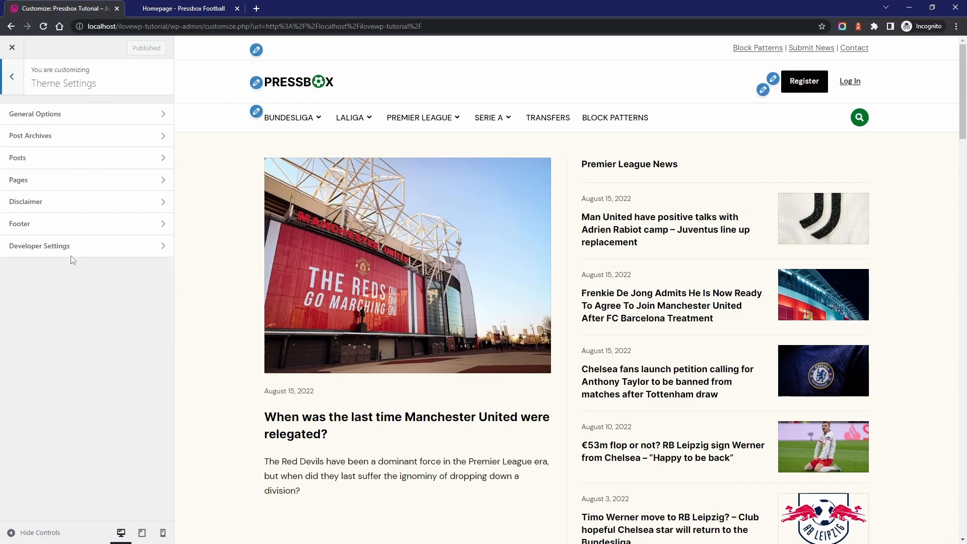
pyautogui.click(64, 244)
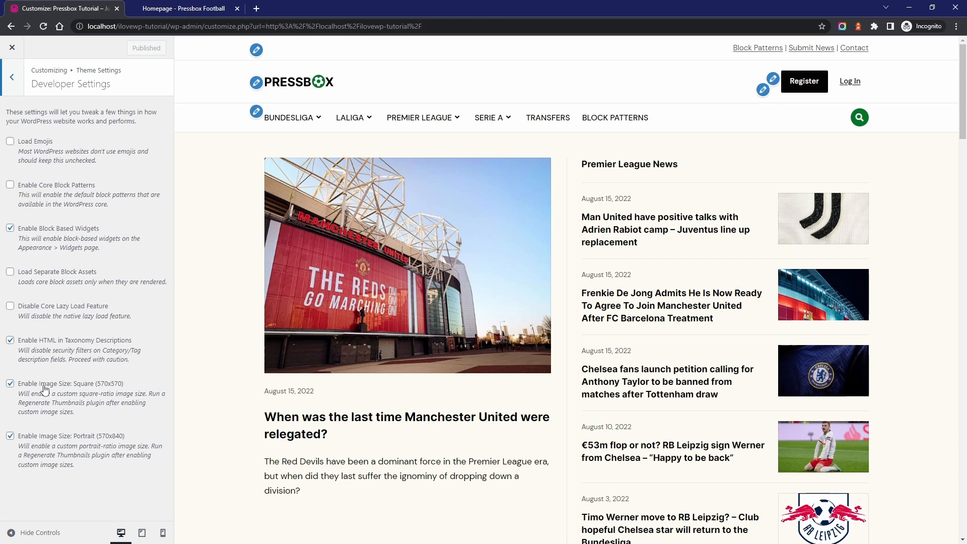
pyautogui.click(12, 47)
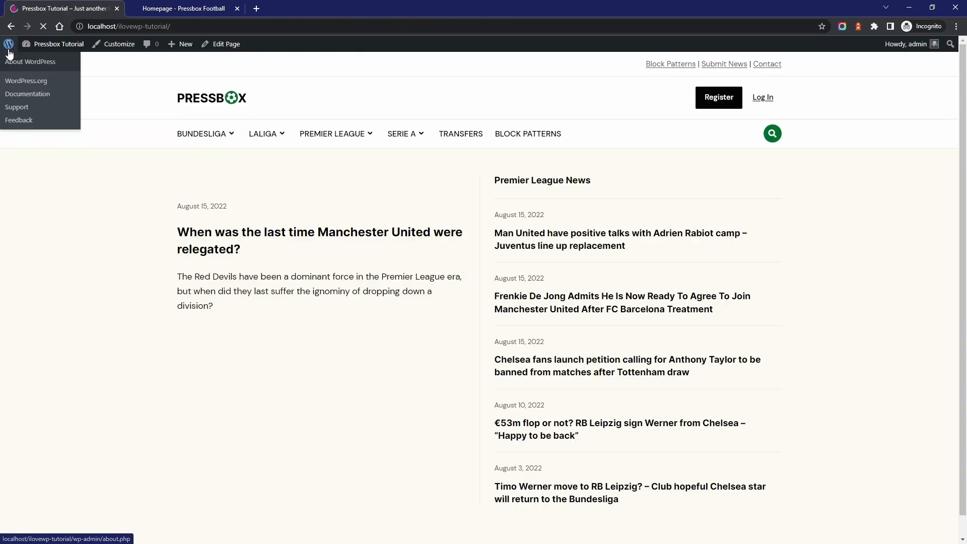
# Regenerate the thumbnails for all attachments, without skipping existing correctly sized thumbnails
pyautogui.click(52, 61)
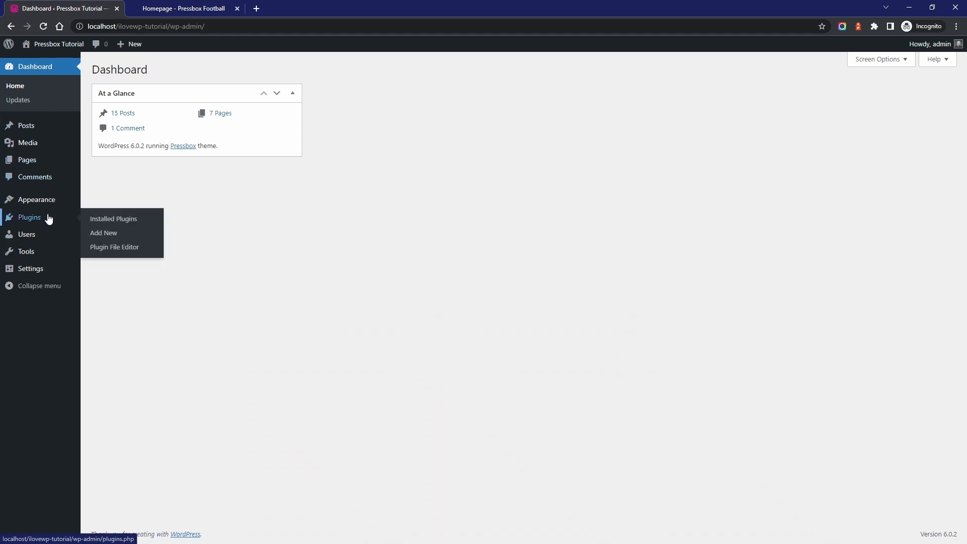
pyautogui.moveTo(46, 251)
pyautogui.click(116, 358)
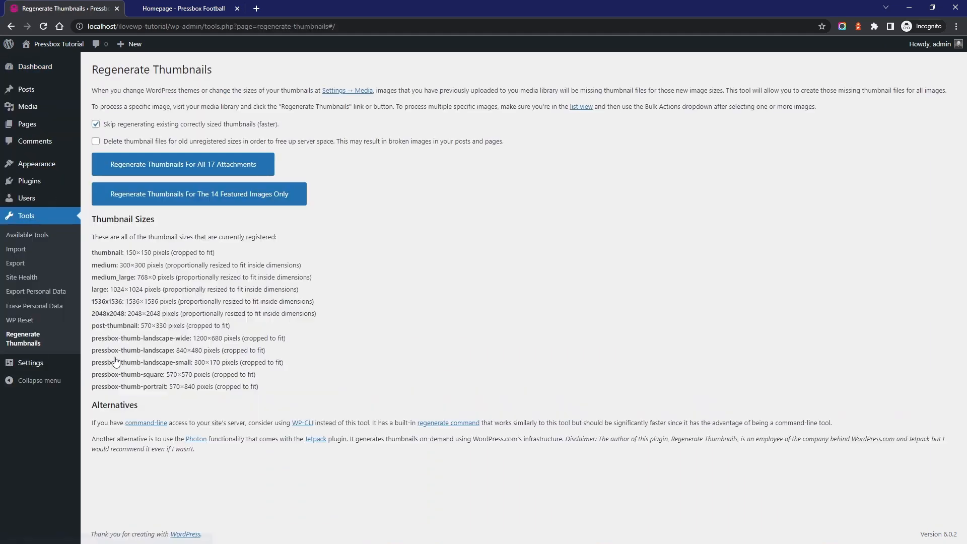
pyautogui.click(152, 124)
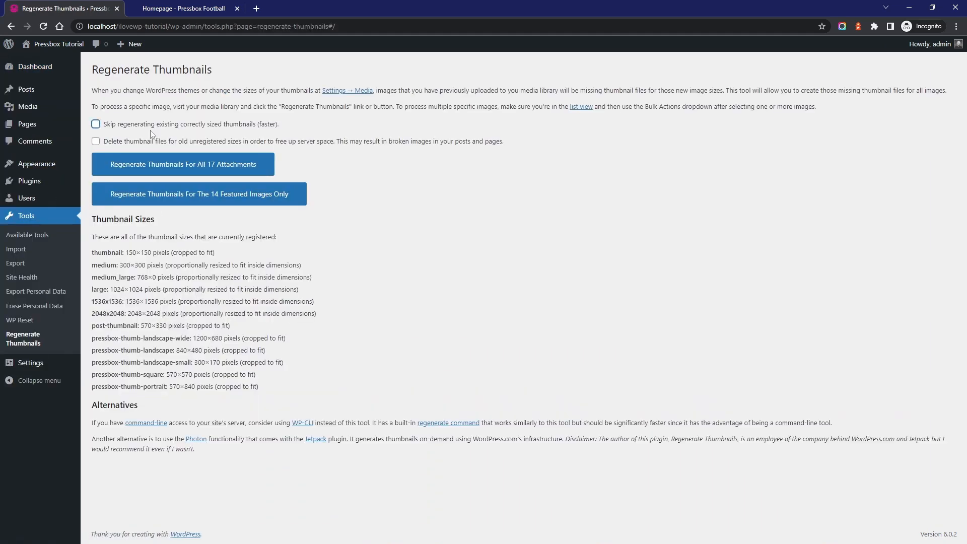
pyautogui.click(142, 170)
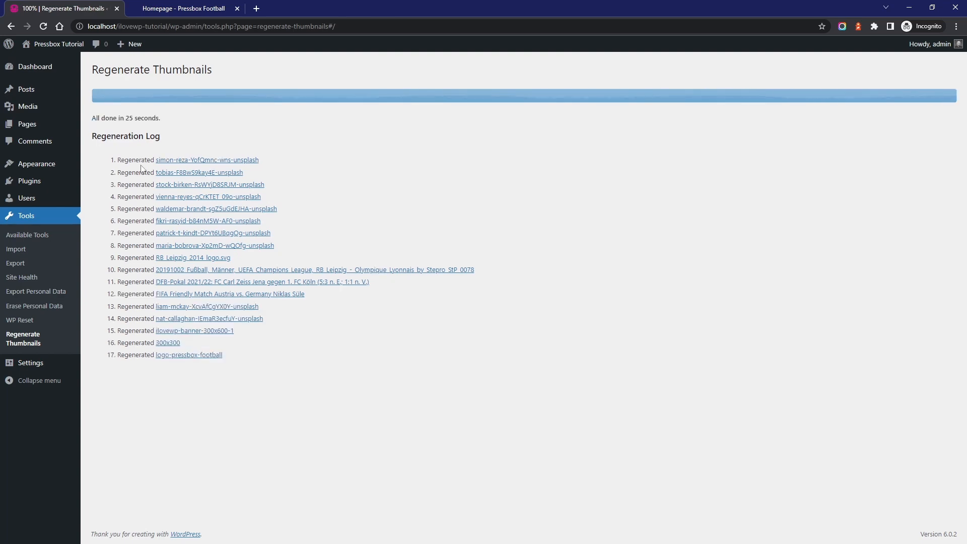
# Visit the homepage and check the regenerated images in the lead story and the Bundesliga News section
pyautogui.click(71, 43)
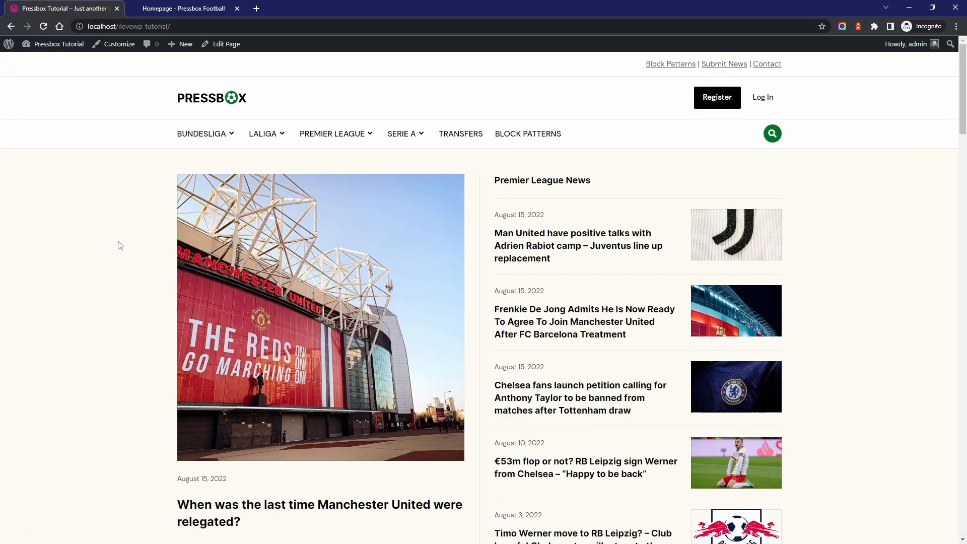
pyautogui.scroll(-14, 343, 279)
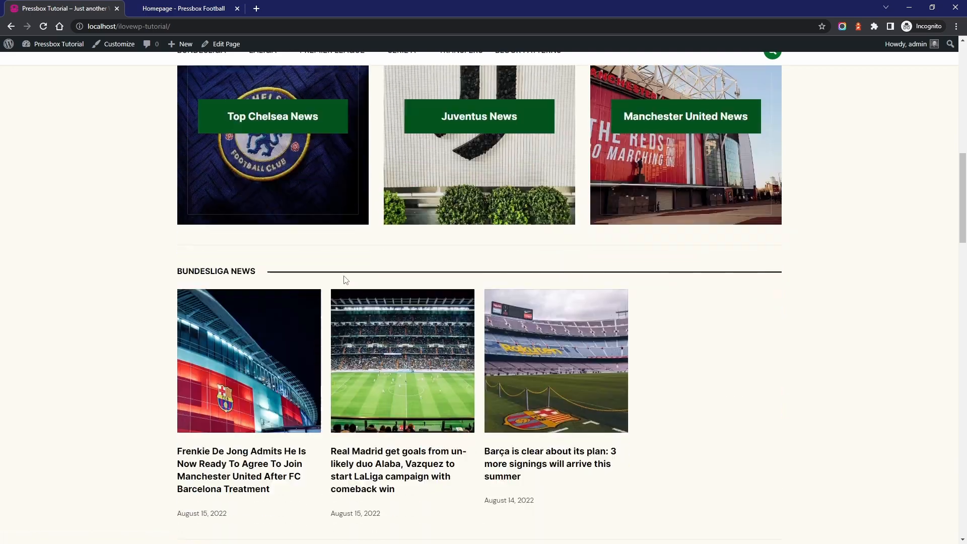
pyautogui.scroll(14, 491, 296)
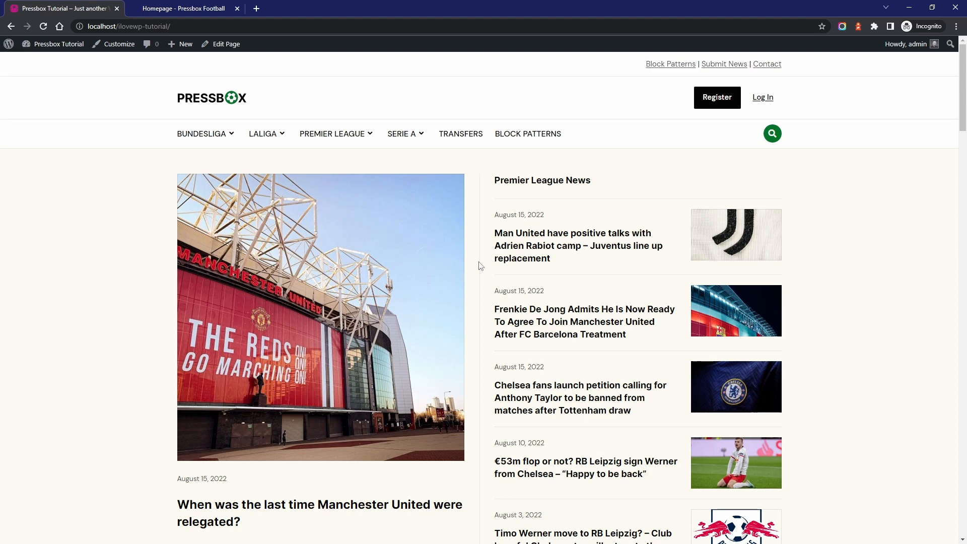
# Create a new page titled "New Homepage" and assign it the Homepage template
pyautogui.moveTo(180, 44)
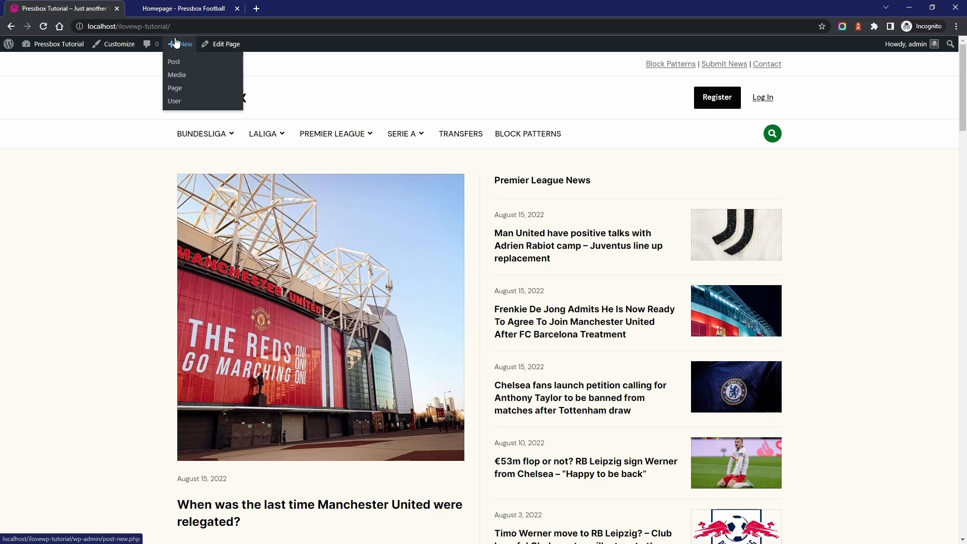
pyautogui.click(180, 90)
pyautogui.write('New Homepage')
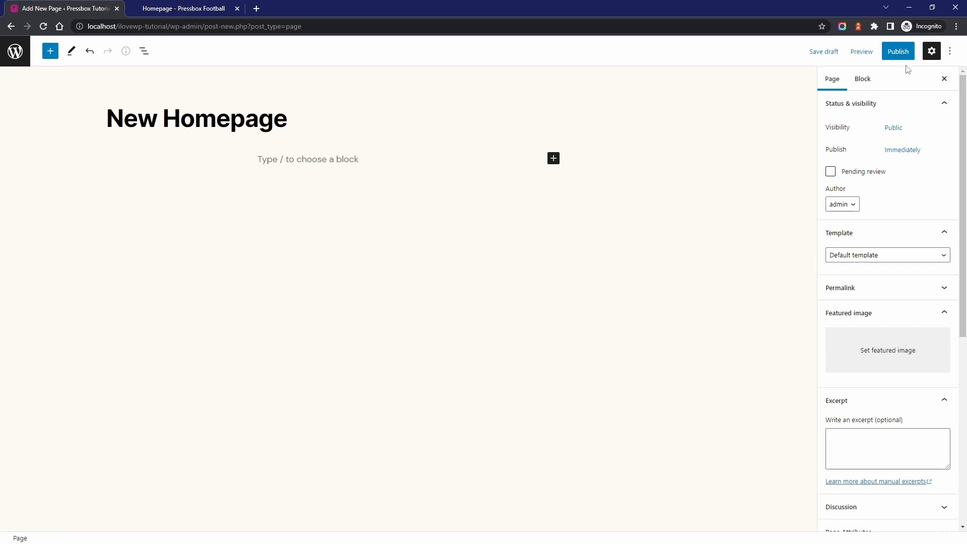
pyautogui.click(932, 51)
pyautogui.click(932, 52)
pyautogui.click(849, 254)
pyautogui.click(851, 285)
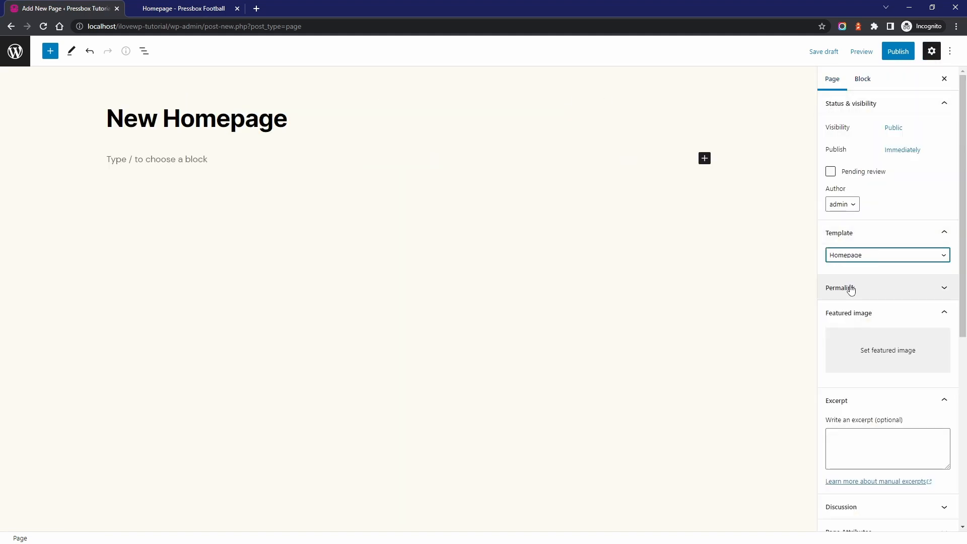
# Publish the New Homepage page and view it on the site
pyautogui.click(899, 52)
pyautogui.click(875, 52)
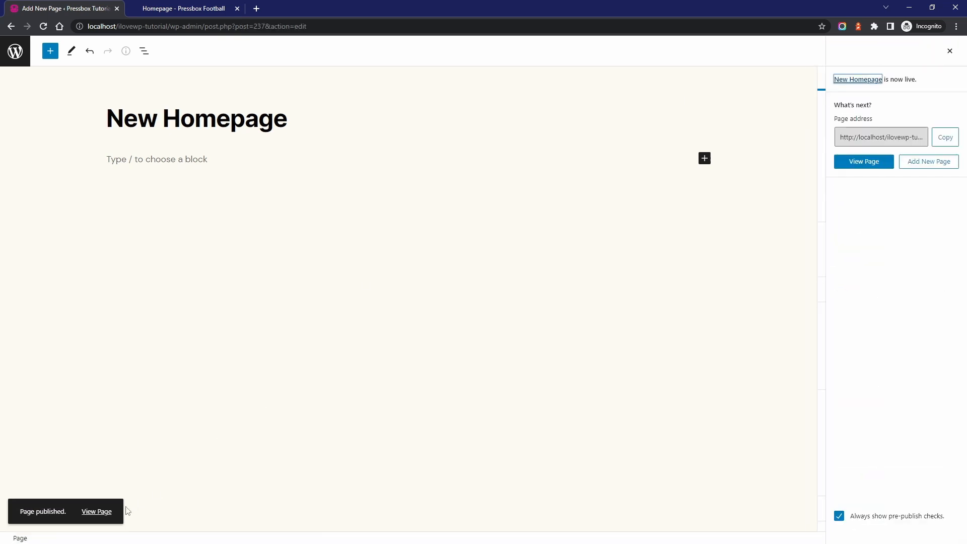
pyautogui.click(97, 513)
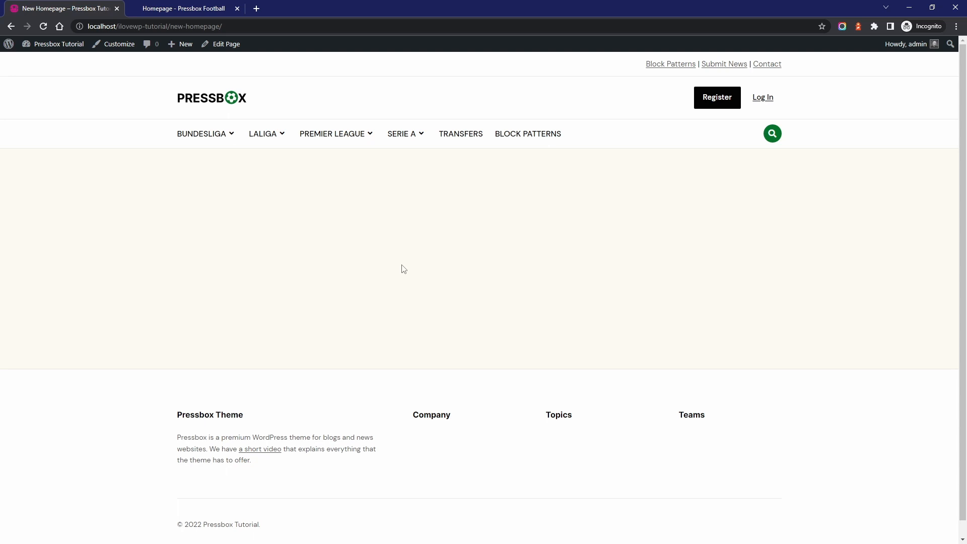
# Edit the New Homepage page and insert the "Featured Content - V1" pattern from Pressbox - Individual Parts
pyautogui.click(222, 44)
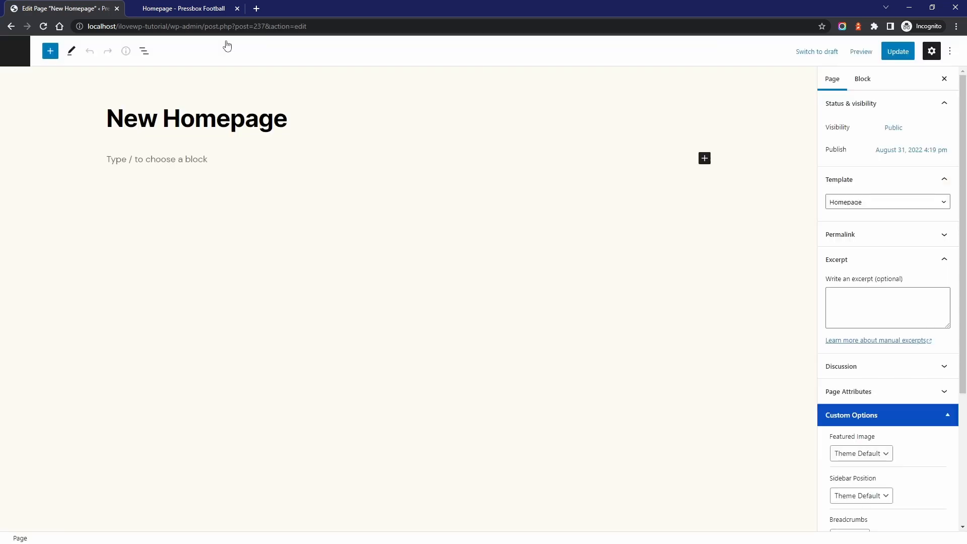
pyautogui.click(152, 165)
pyautogui.click(50, 51)
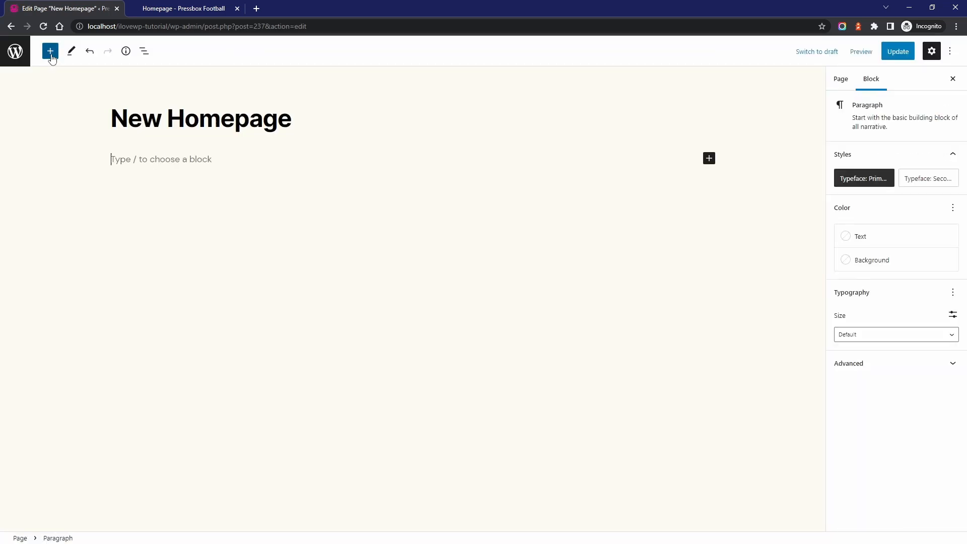
pyautogui.click(103, 117)
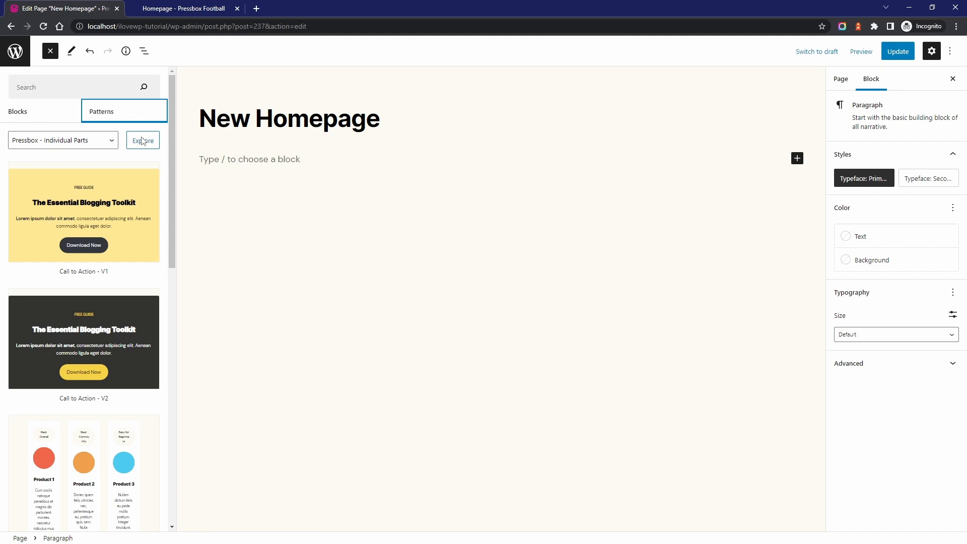
pyautogui.click(143, 141)
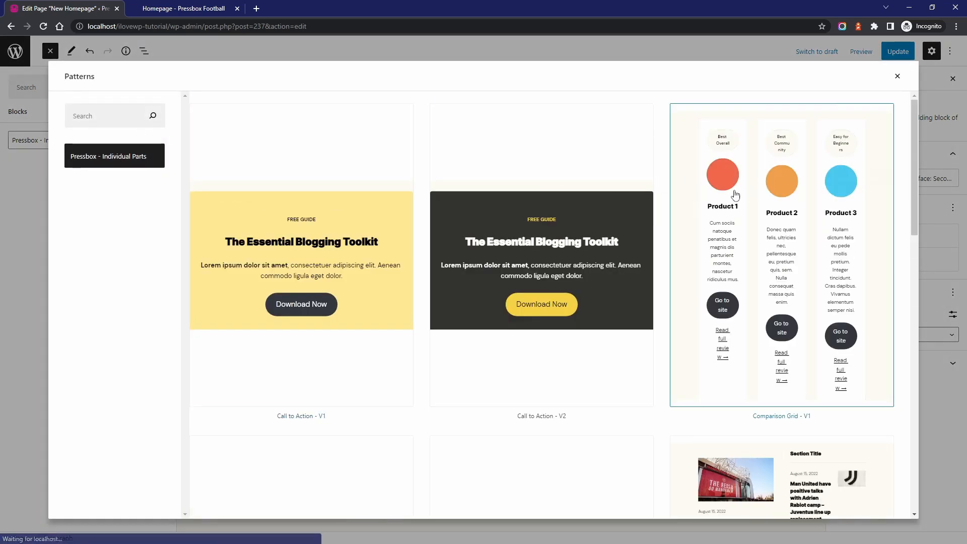
pyautogui.scroll(-5, 669, 204)
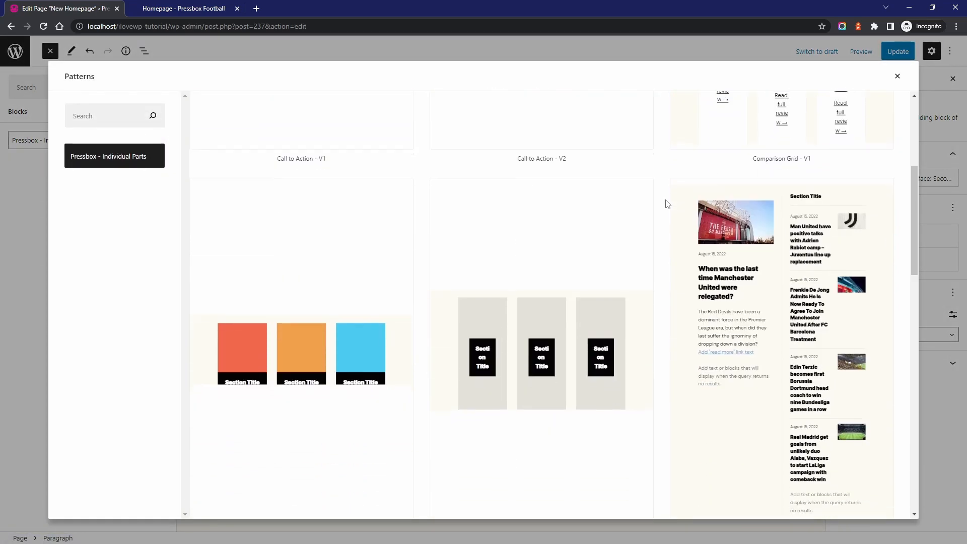
pyautogui.scroll(-1, 667, 203)
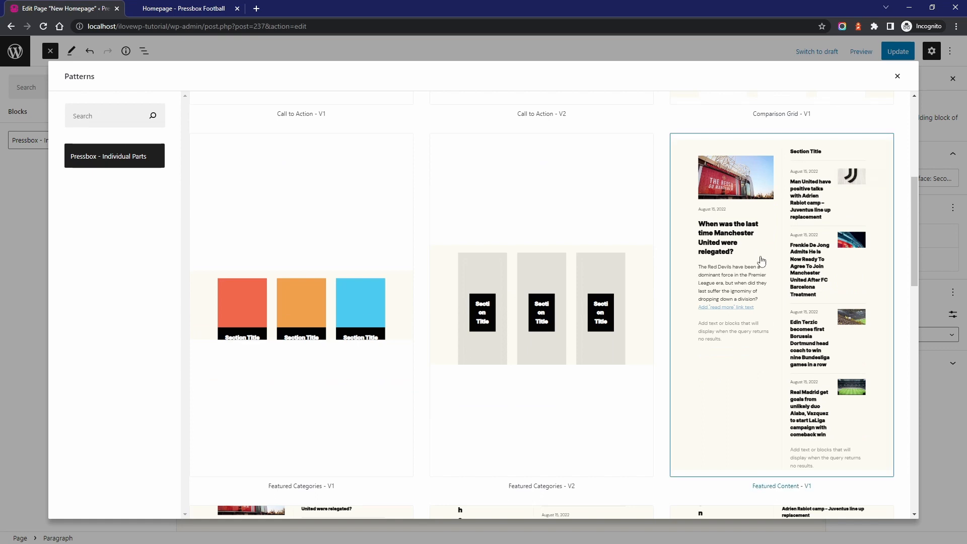
pyautogui.scroll(-1, 762, 261)
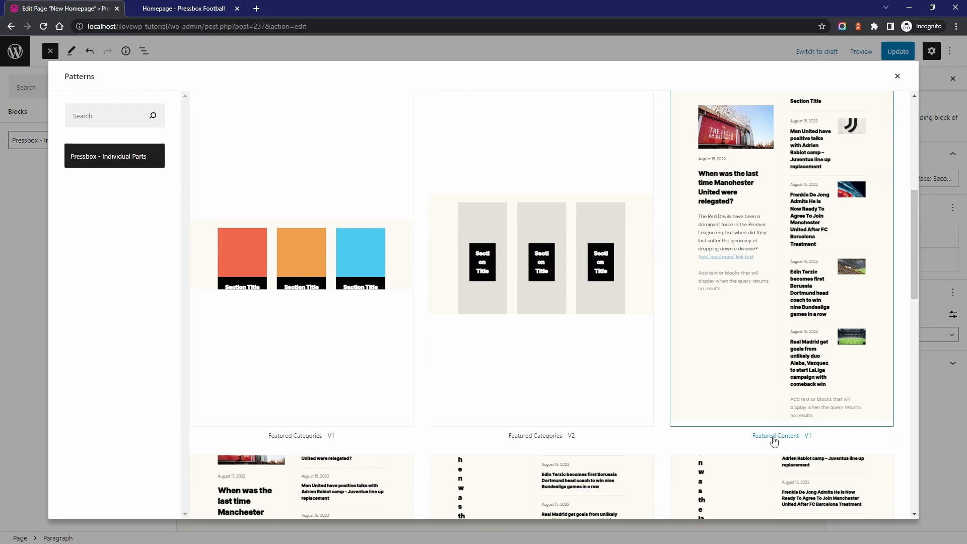
pyautogui.click(761, 285)
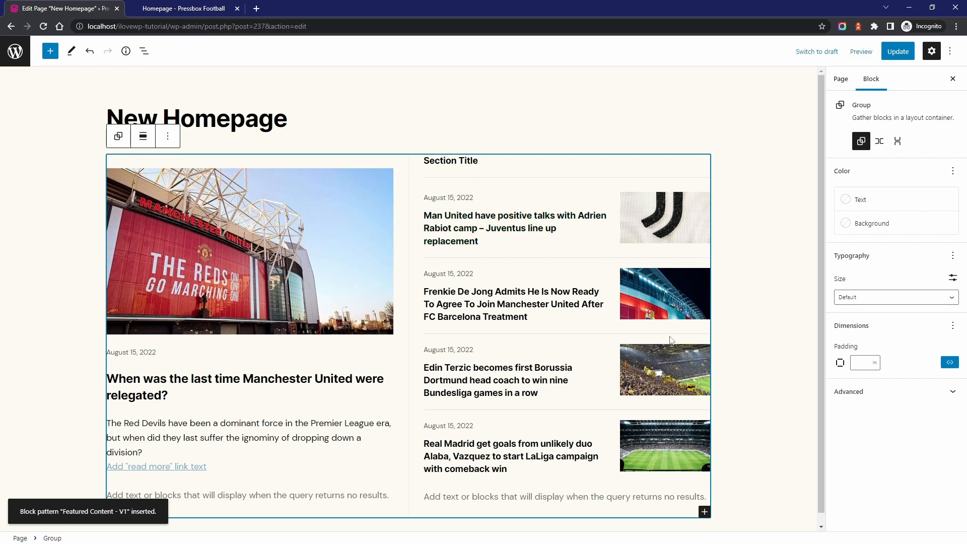
# Show the block structure, expand both columns of the featured content, and move the Section Title column before the lead story column
pyautogui.click(269, 208)
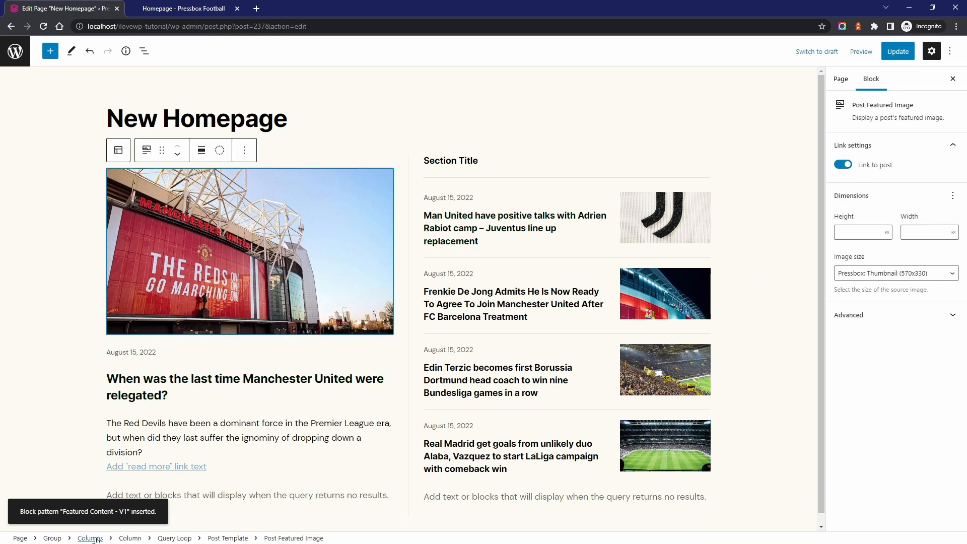
pyautogui.click(96, 539)
pyautogui.click(144, 51)
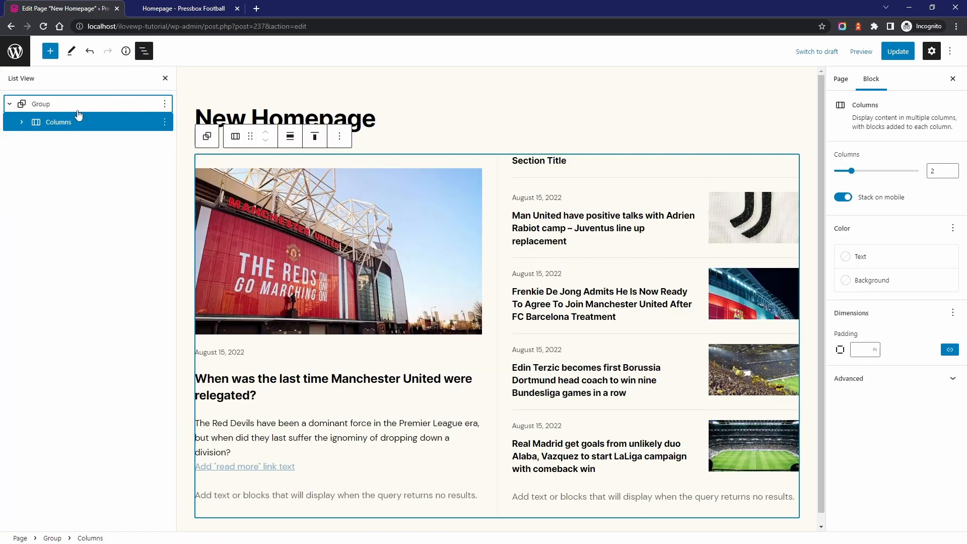
pyautogui.click(21, 122)
pyautogui.click(35, 141)
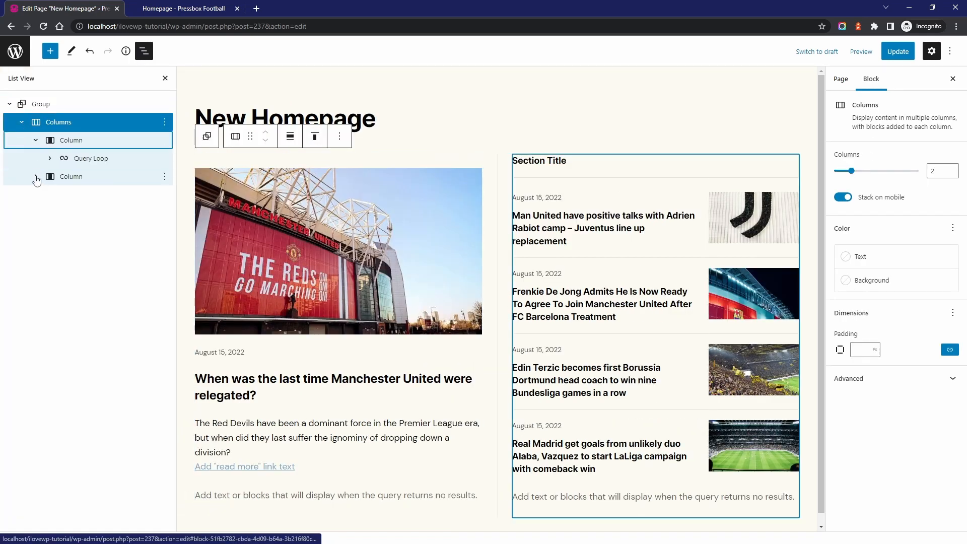
pyautogui.click(35, 178)
pyautogui.click(74, 177)
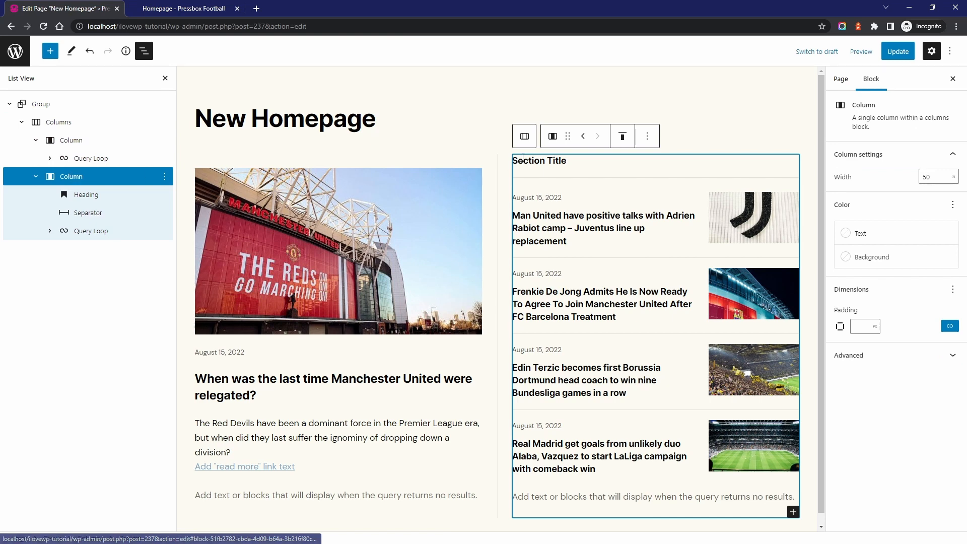
pyautogui.click(586, 134)
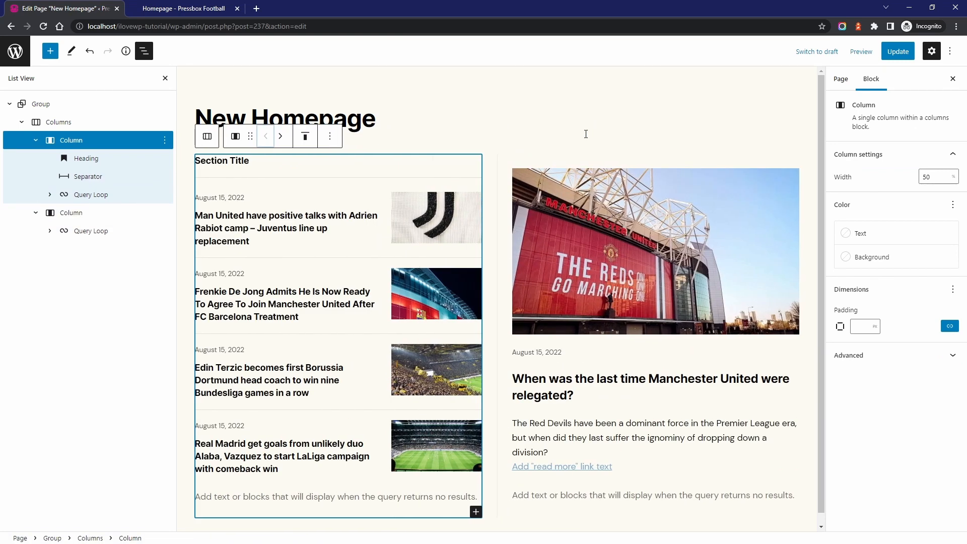
# Try the Post Featured Image after the text group in the Section Title list, and restore its original order
pyautogui.click(426, 218)
pyautogui.click(467, 179)
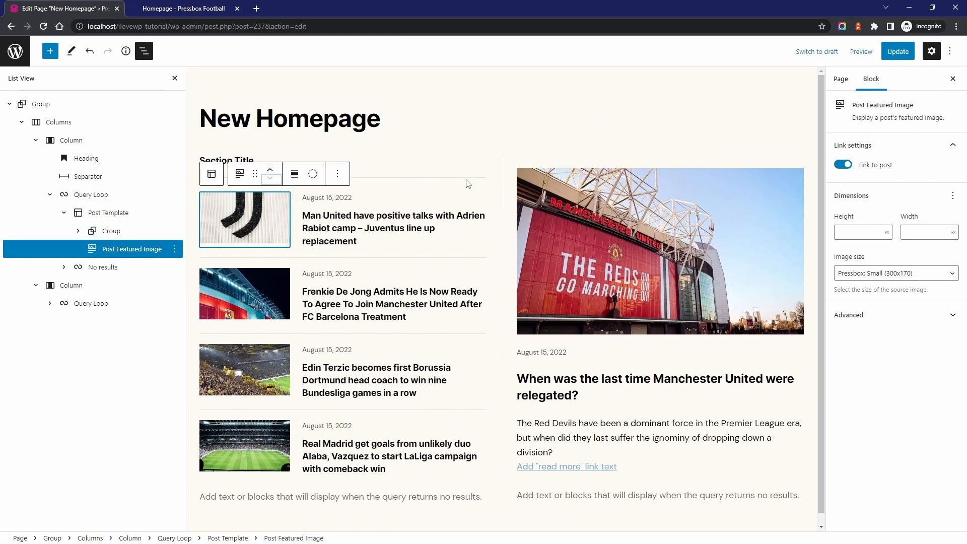
pyautogui.click(270, 170)
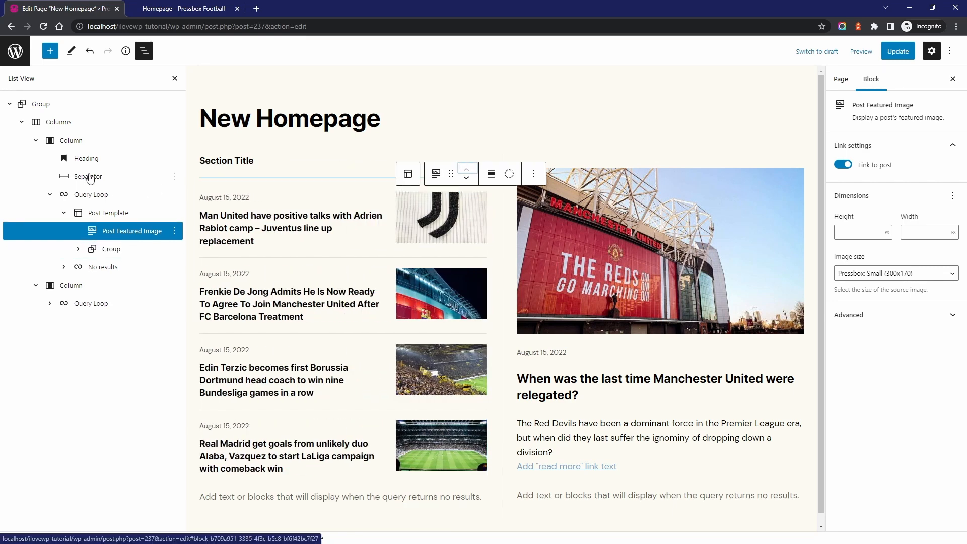
# Move the Section Title column back after the lead story column and review the lead story Query Loop's display and query settings
pyautogui.click(71, 140)
pyautogui.click(284, 136)
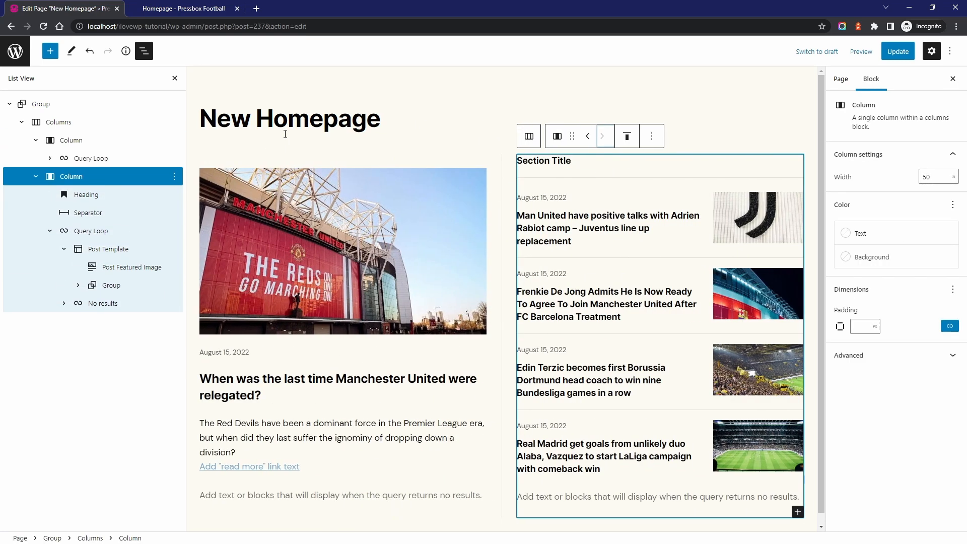
pyautogui.click(91, 159)
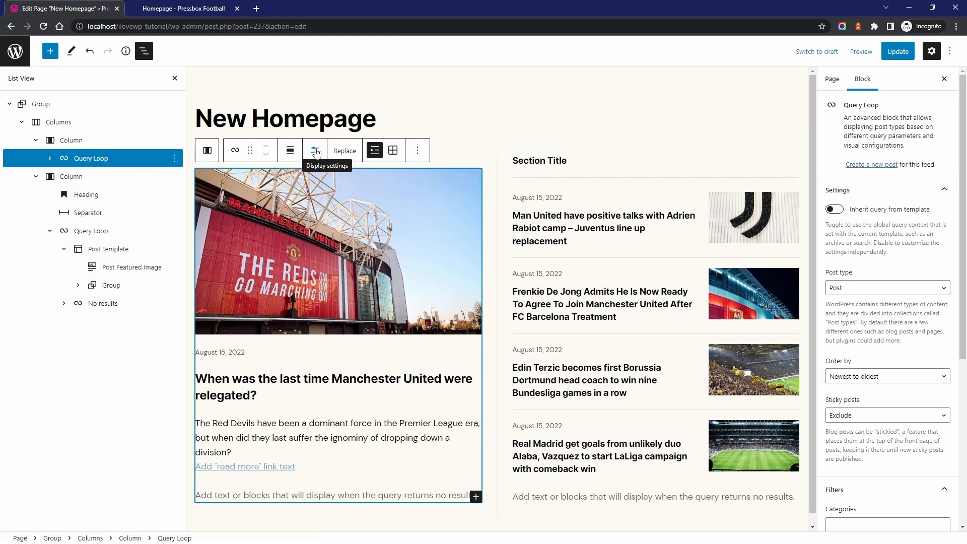
pyautogui.click(315, 151)
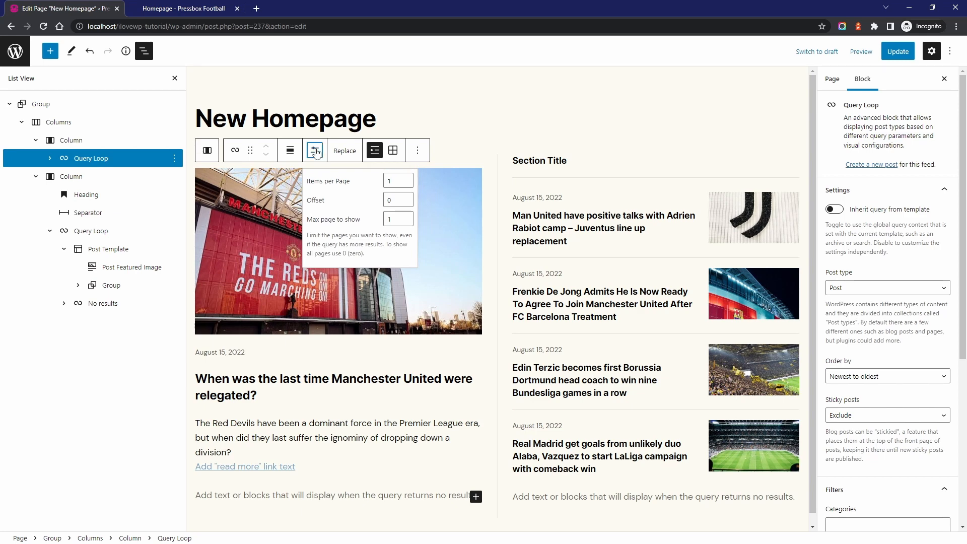
pyautogui.click(315, 151)
pyautogui.scroll(-5, 879, 308)
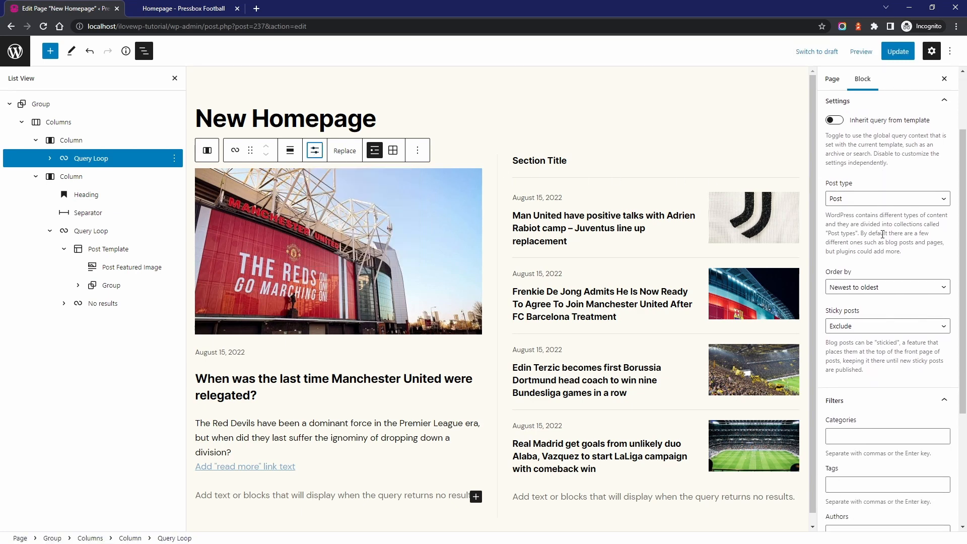
pyautogui.scroll(5, 879, 307)
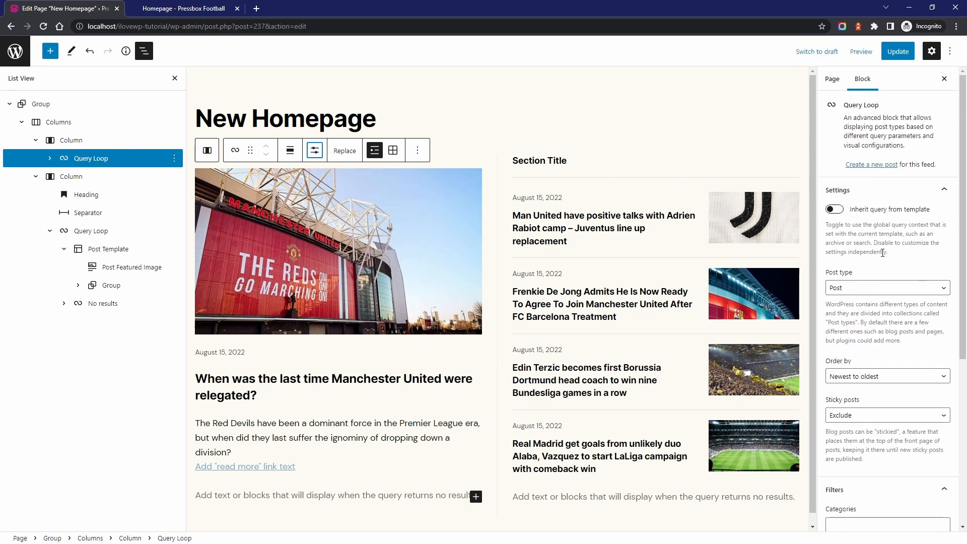
# Filter the lead story Query Loop to the Premier League category
pyautogui.click(315, 207)
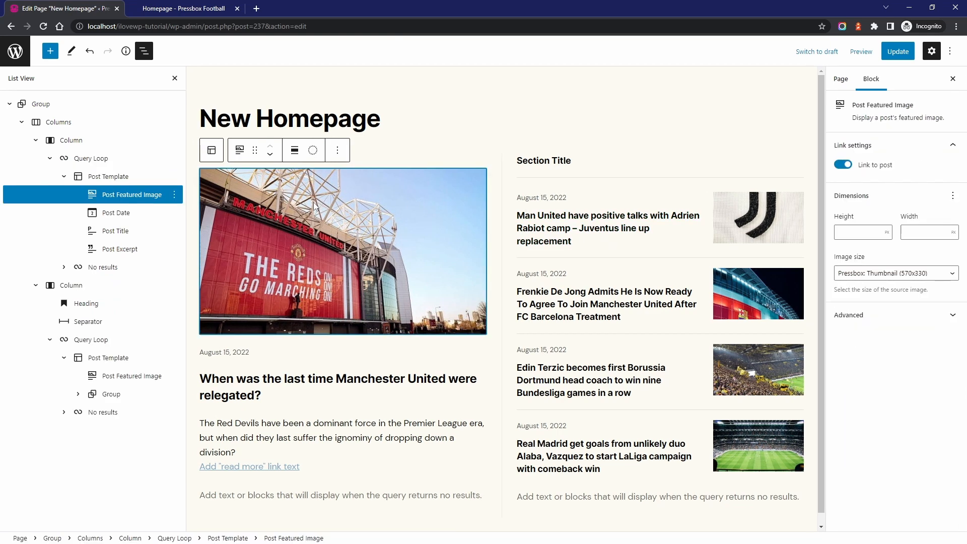
pyautogui.click(119, 163)
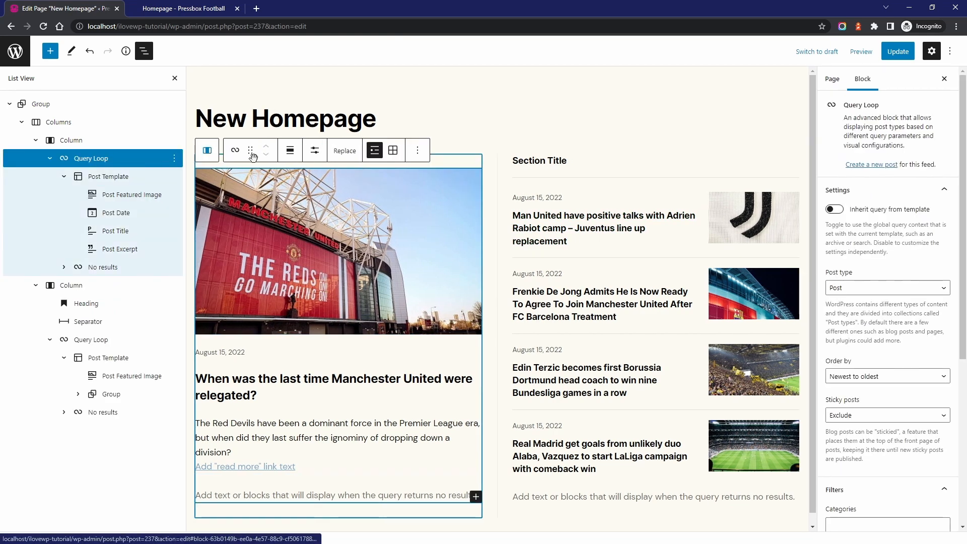
pyautogui.click(315, 152)
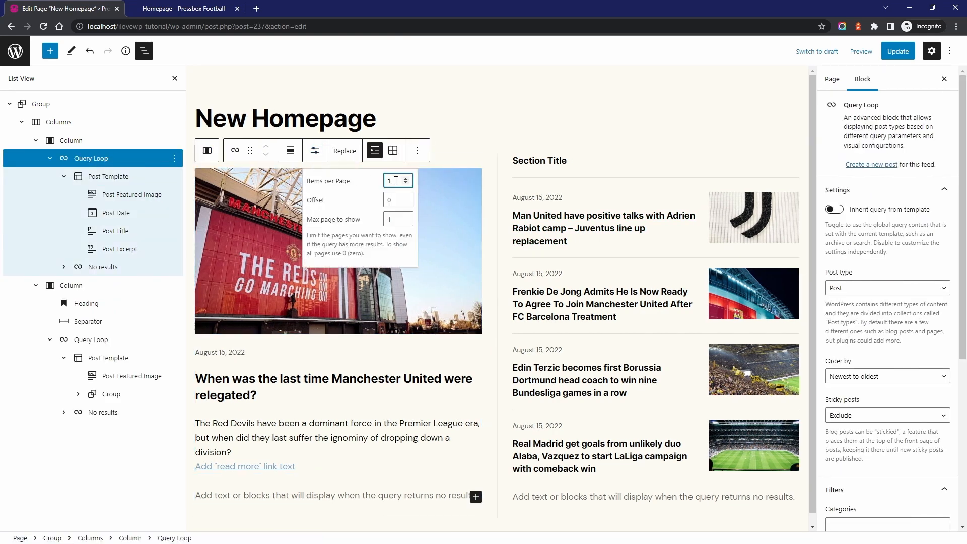
pyautogui.scroll(-4, 891, 217)
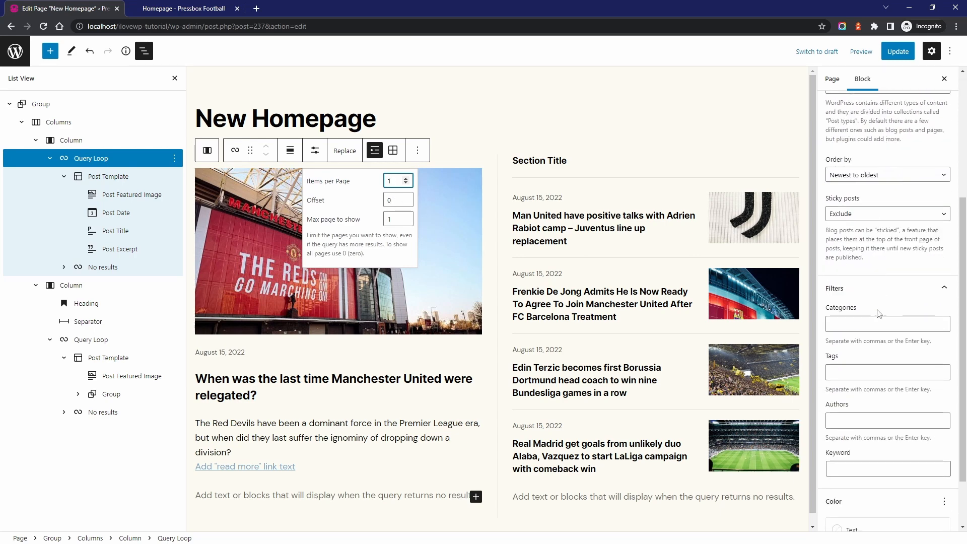
pyautogui.click(866, 325)
pyautogui.write('Premier')
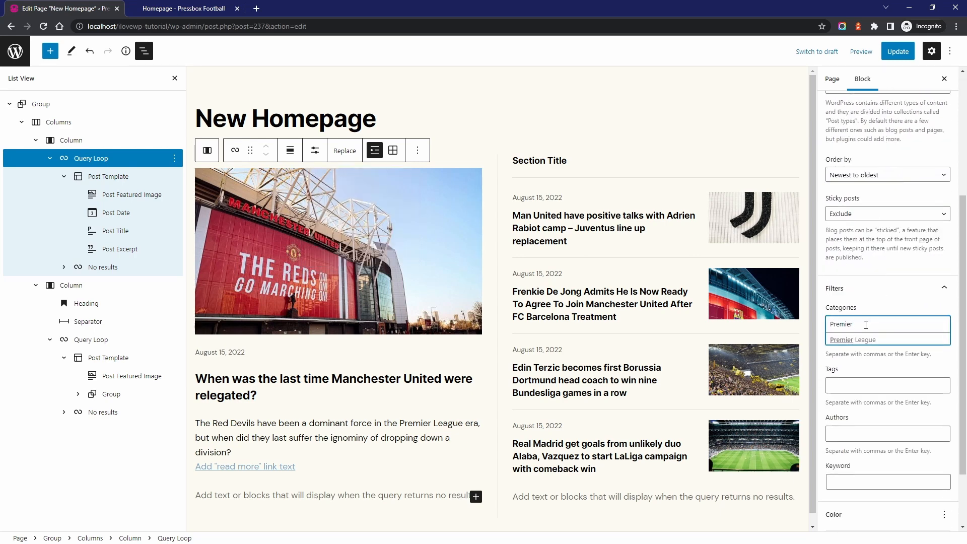
pyautogui.click(861, 341)
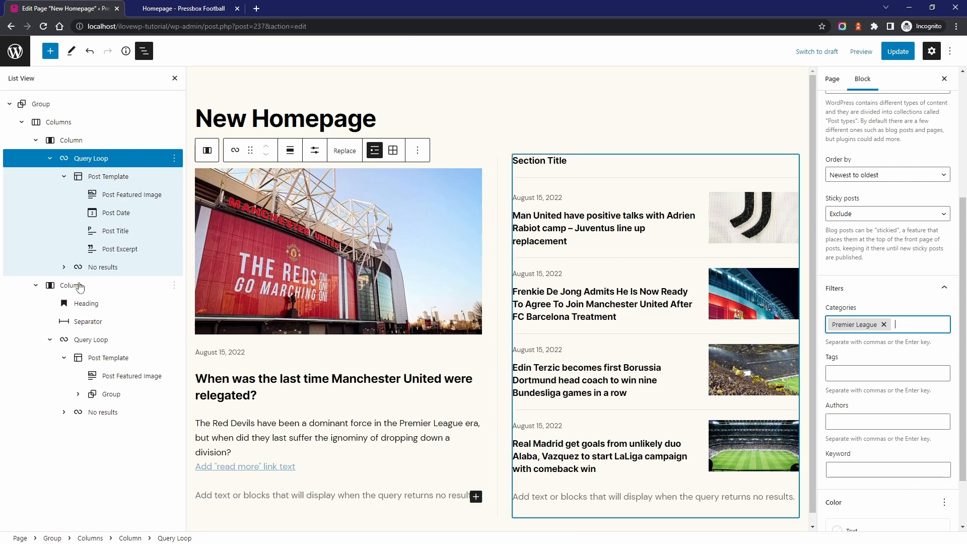
# Filter the Query Loop under the Section Title heading to the Premier League category
pyautogui.click(84, 340)
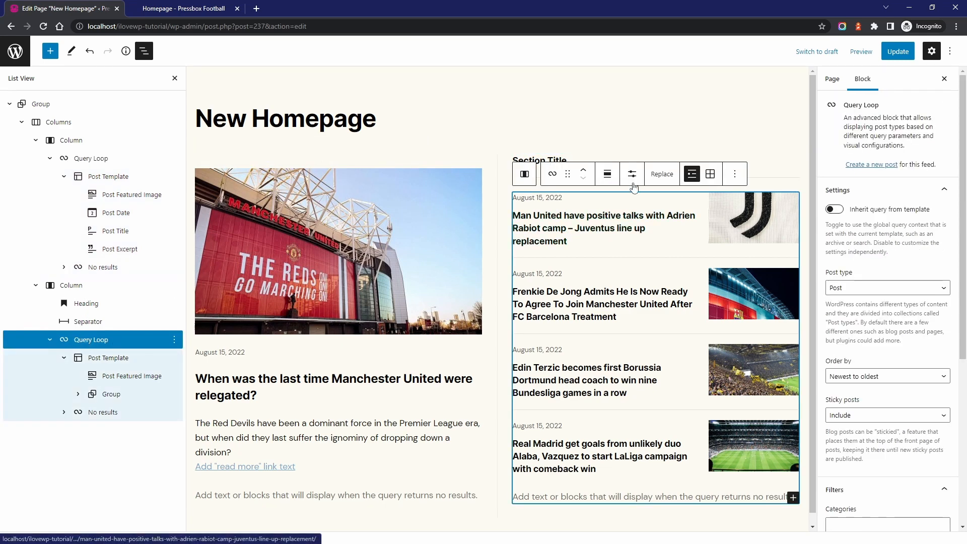
pyautogui.scroll(-3, 882, 353)
pyautogui.click(882, 374)
pyautogui.write('Premier')
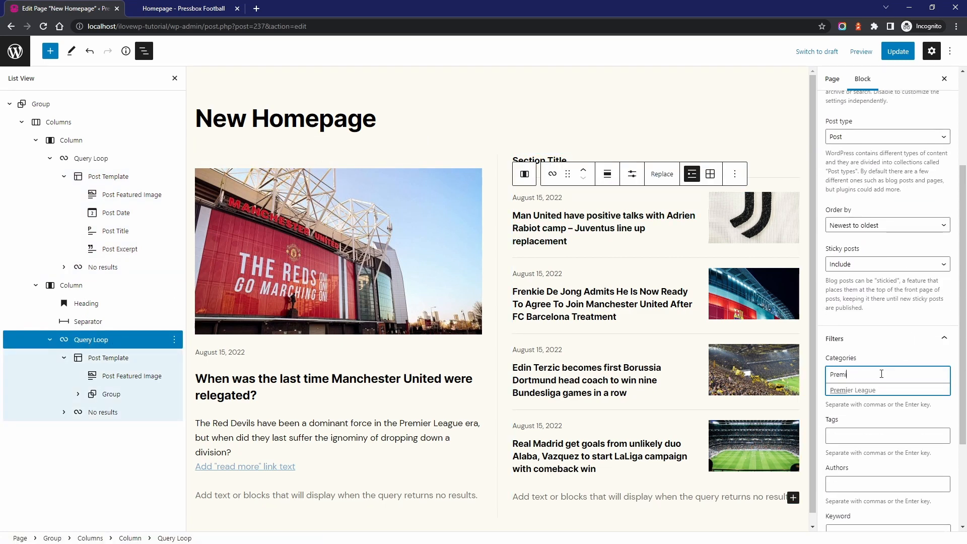
pyautogui.click(870, 390)
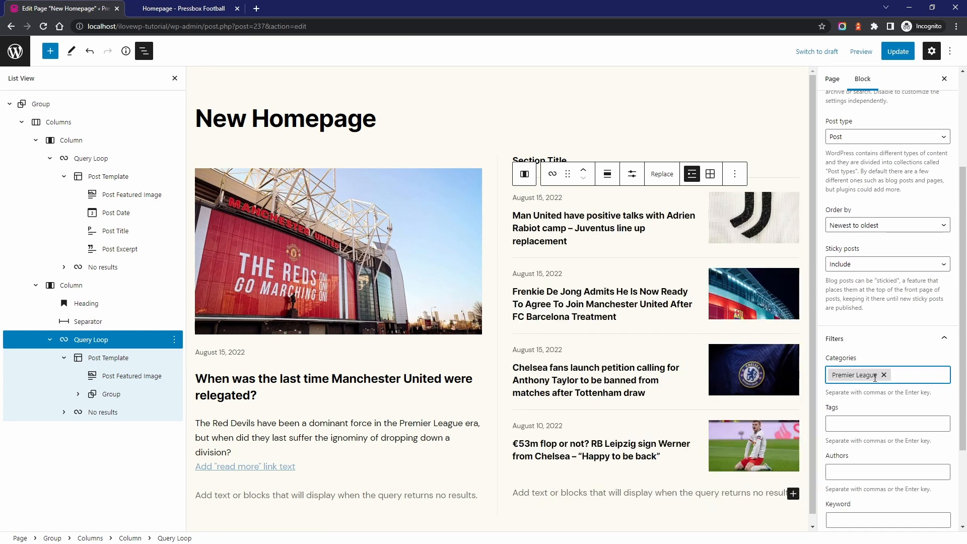
# Try an offset of 0 for the Section Title list's query and set it back to 1
pyautogui.click(632, 173)
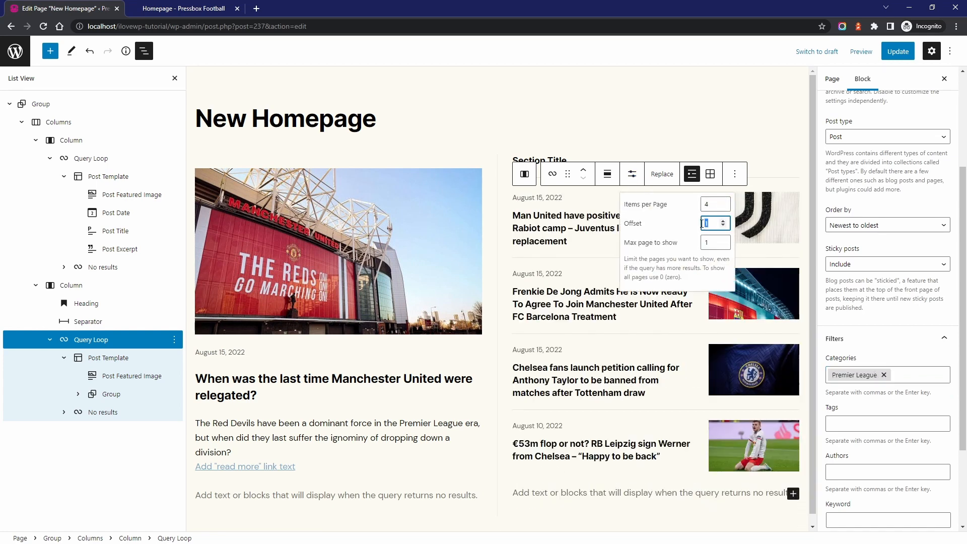
pyautogui.write('0')
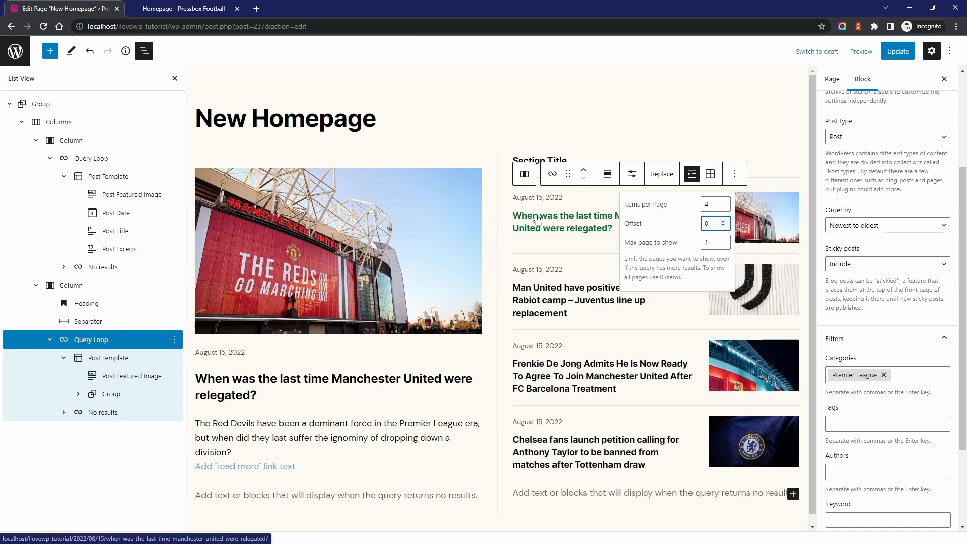
pyautogui.moveTo(710, 223); pyautogui.dragTo(694, 225)
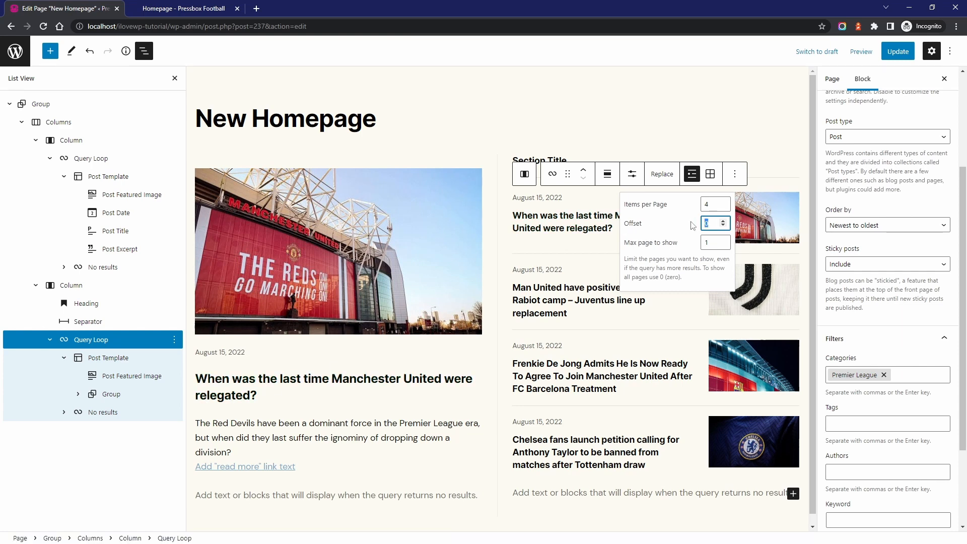
pyautogui.write('1')
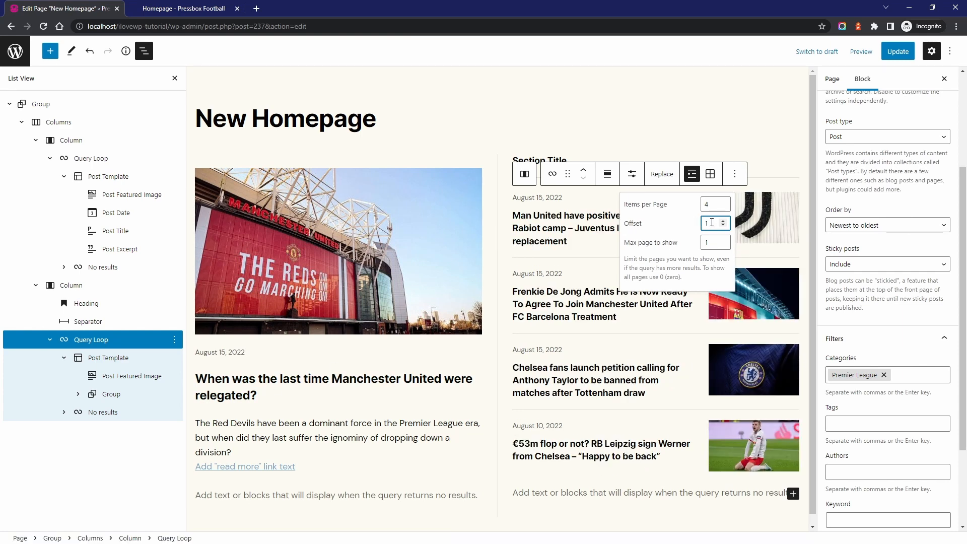
# Update the page, close the block structure list, and view the page on the site
pyautogui.click(899, 51)
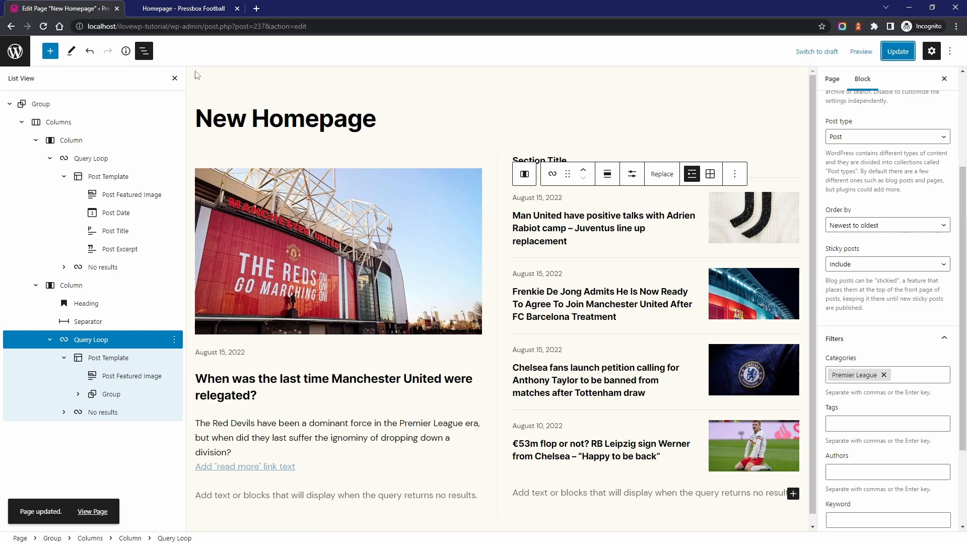
pyautogui.click(144, 51)
pyautogui.click(82, 513)
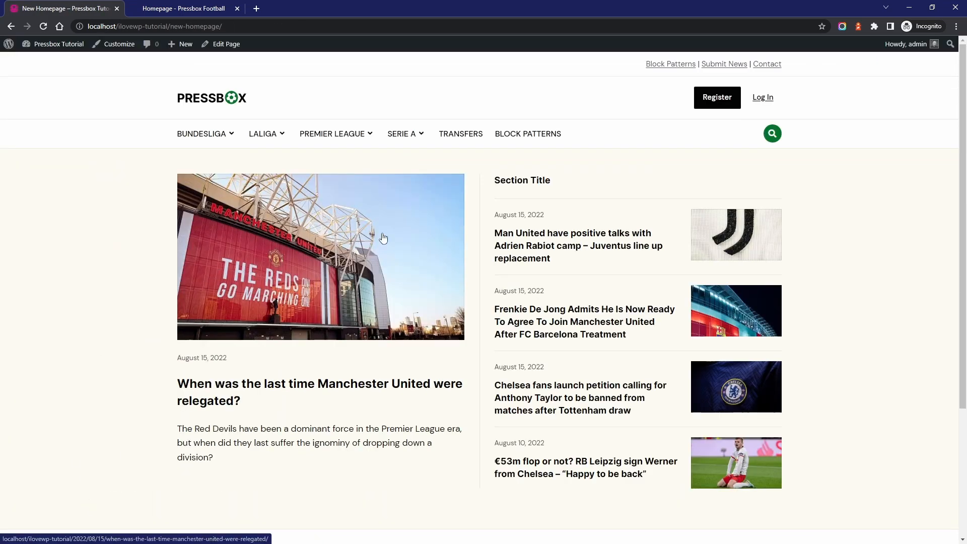
pyautogui.scroll(-3, 423, 250)
pyautogui.scroll(3, 429, 343)
# Edit the page again and insert the "Featured Content - V3" pattern from Pressbox - Individual Parts below the existing featured content
pyautogui.click(222, 44)
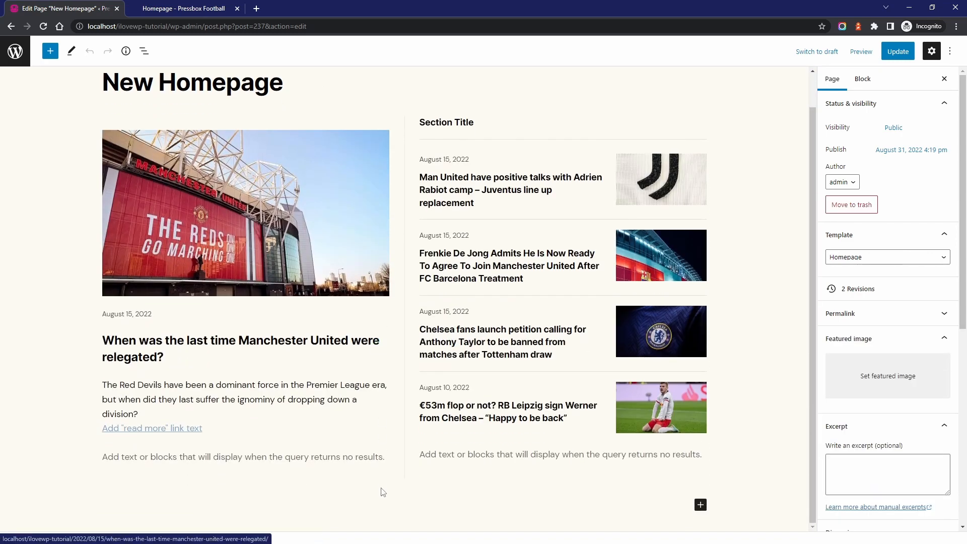
pyautogui.click(406, 503)
pyautogui.click(51, 51)
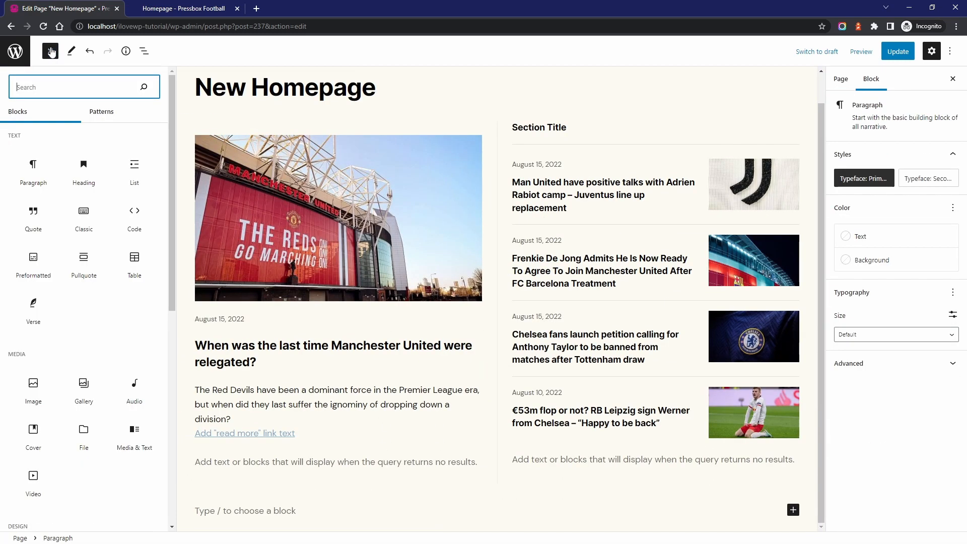
pyautogui.click(100, 112)
pyautogui.click(142, 138)
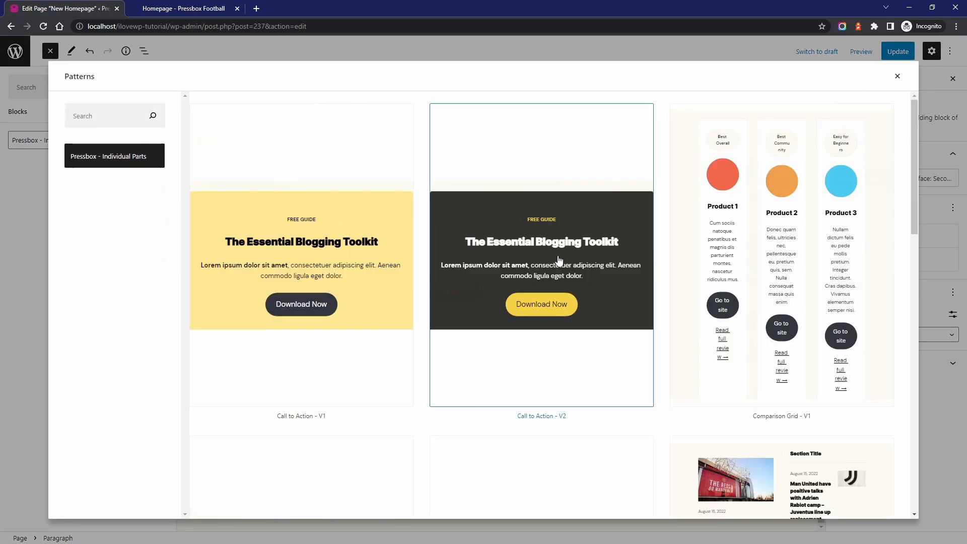
pyautogui.scroll(-15, 557, 262)
pyautogui.scroll(-3, 553, 261)
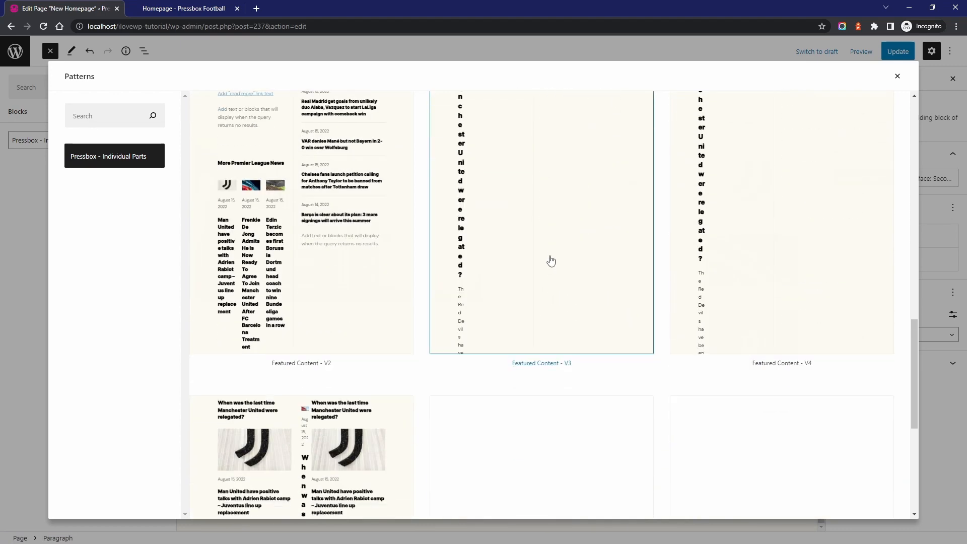
pyautogui.click(552, 261)
pyautogui.scroll(-3, 552, 260)
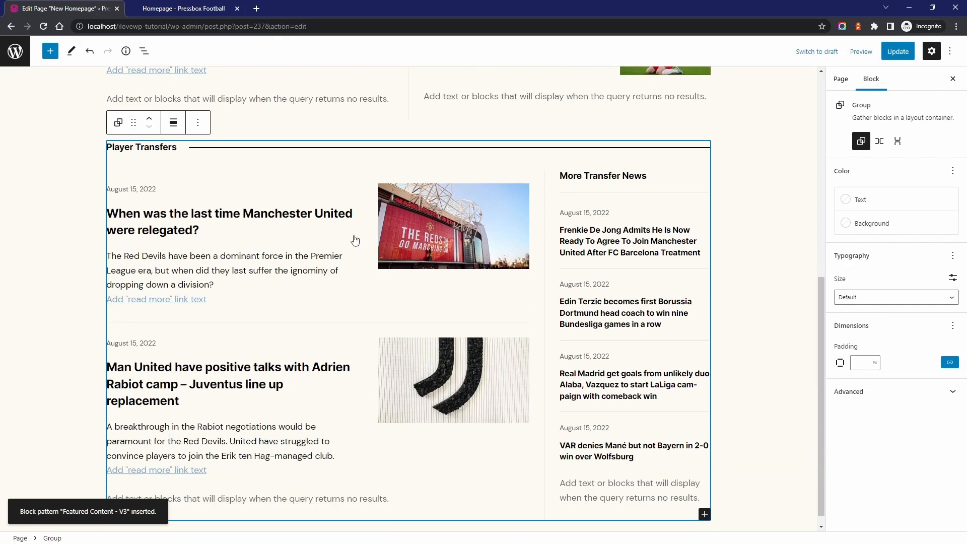
# Show the block structure and filter the main Query Loop of the Player Transfers section to the Transfers category
pyautogui.click(348, 262)
pyautogui.click(144, 51)
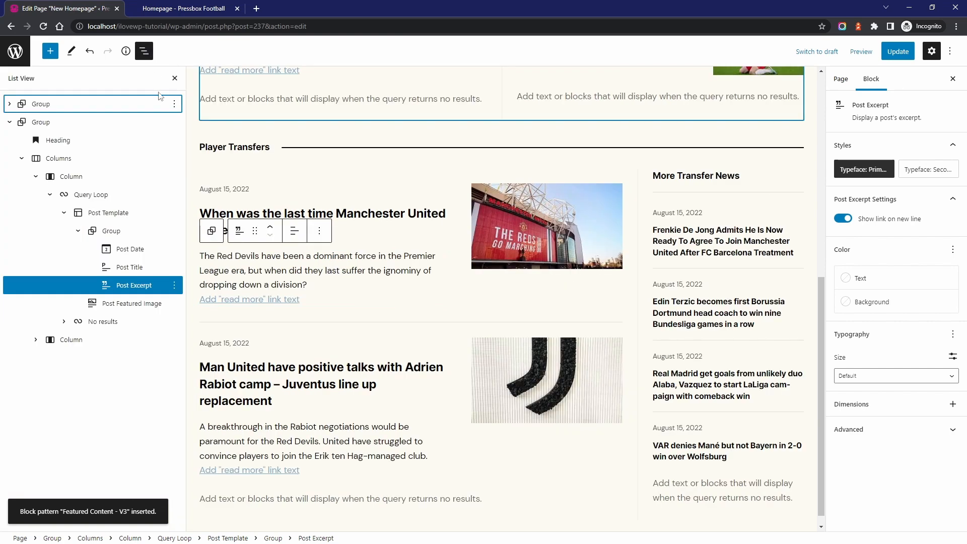
pyautogui.click(92, 195)
pyautogui.click(315, 165)
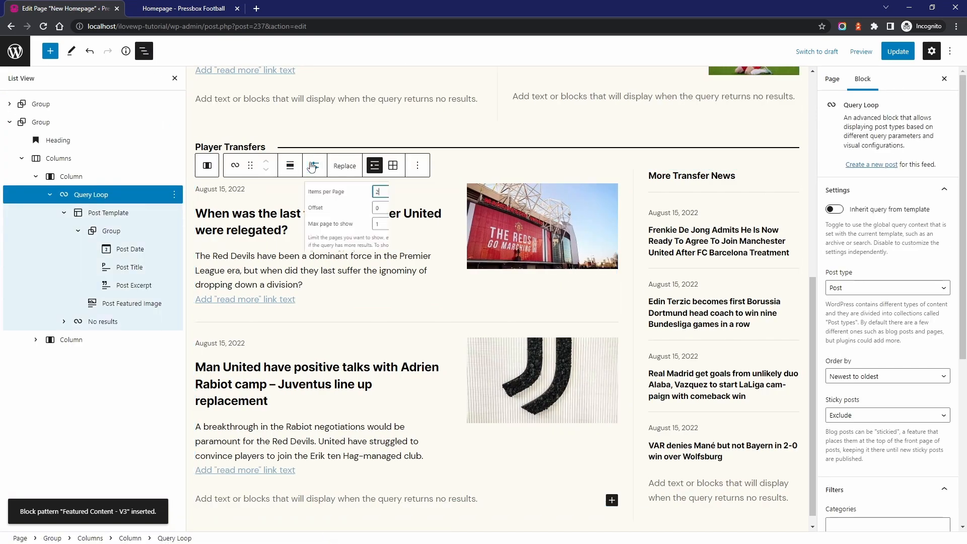
pyautogui.click(315, 166)
pyautogui.scroll(-4, 886, 353)
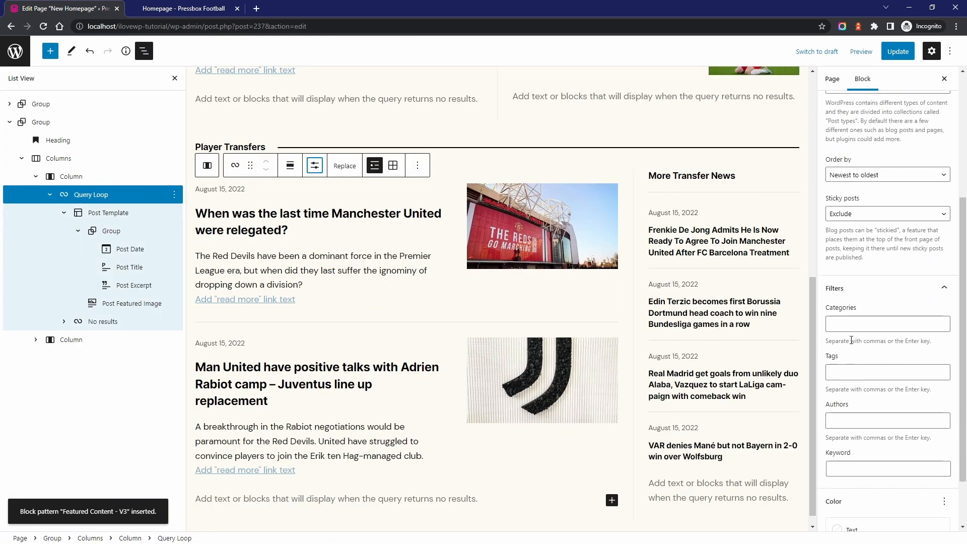
pyautogui.write('tran')
pyautogui.click(865, 340)
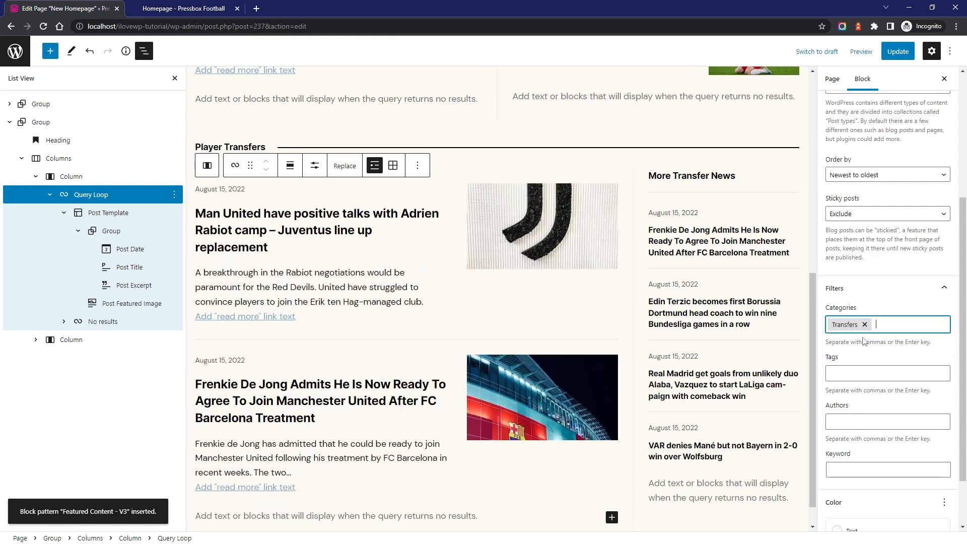
# Filter the Query Loop under the More Transfer News heading to the Transfers category
pyautogui.click(682, 176)
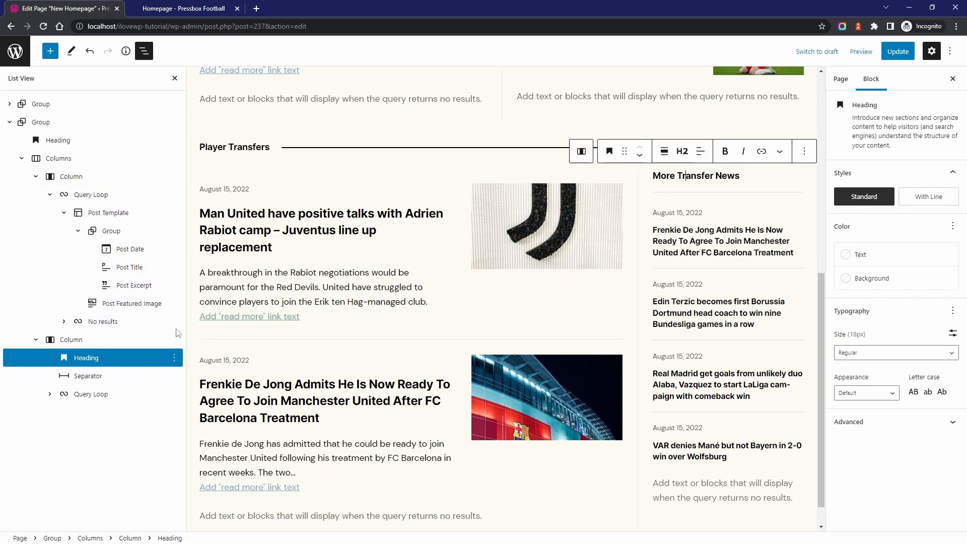
pyautogui.click(90, 394)
pyautogui.scroll(-3, 859, 341)
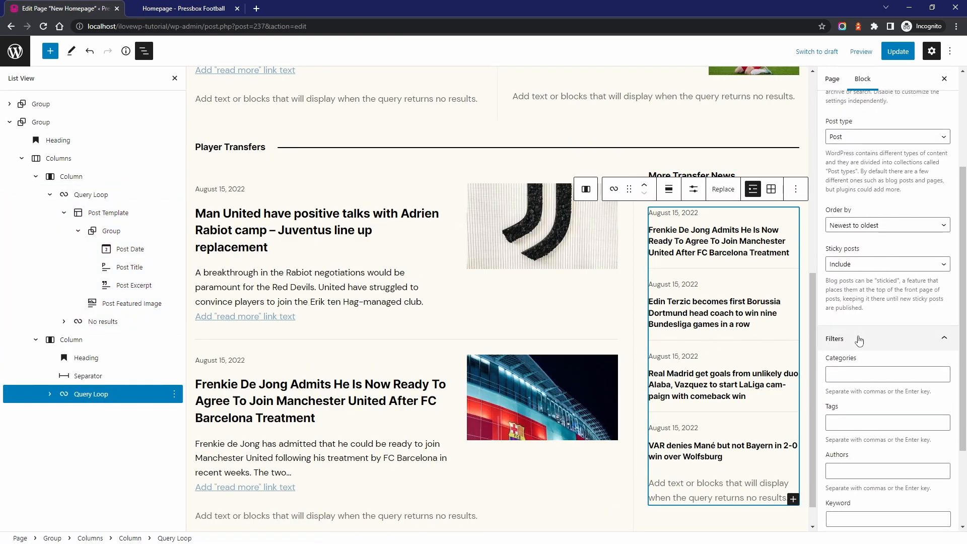
pyautogui.click(854, 374)
pyautogui.write('trans')
pyautogui.press('Return')
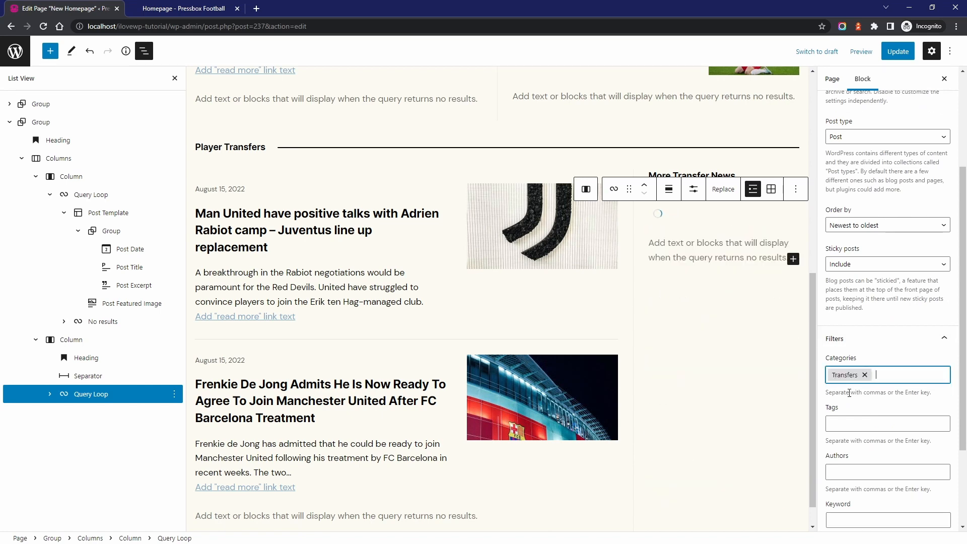
# Try offsets of 0 and 1 for the More Transfer News query and set the offset back to 2
pyautogui.click(703, 195)
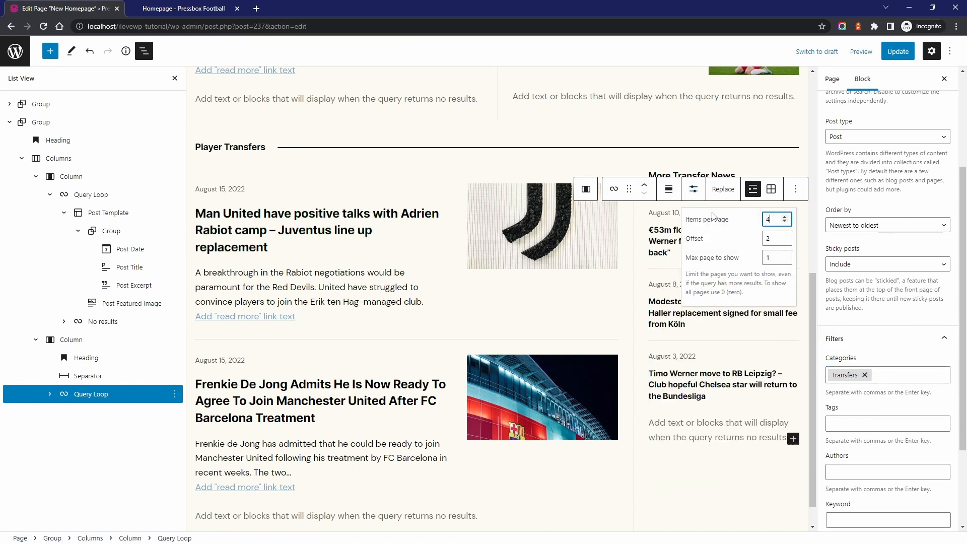
pyautogui.write('0')
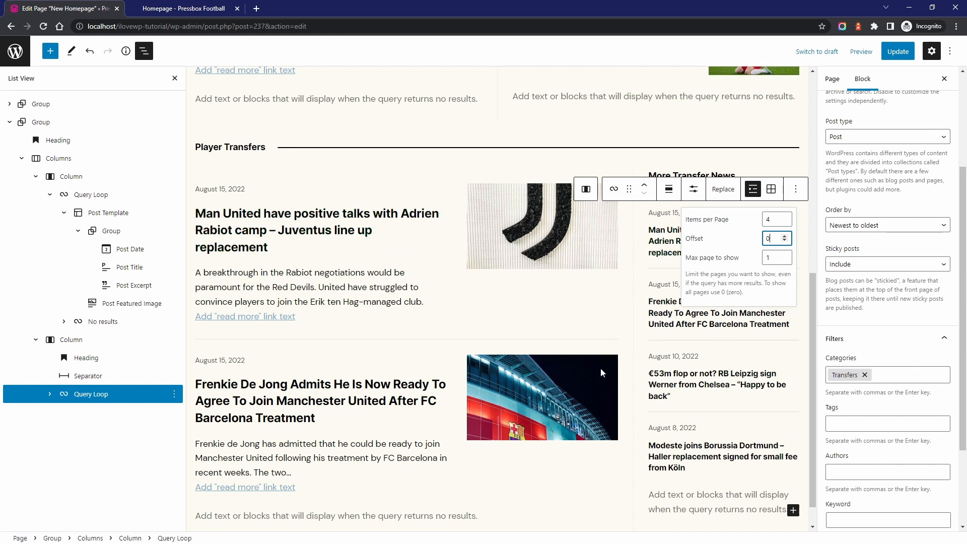
pyautogui.doubleClick(777, 240)
pyautogui.write('1')
pyautogui.doubleClick(776, 240)
pyautogui.write('2')
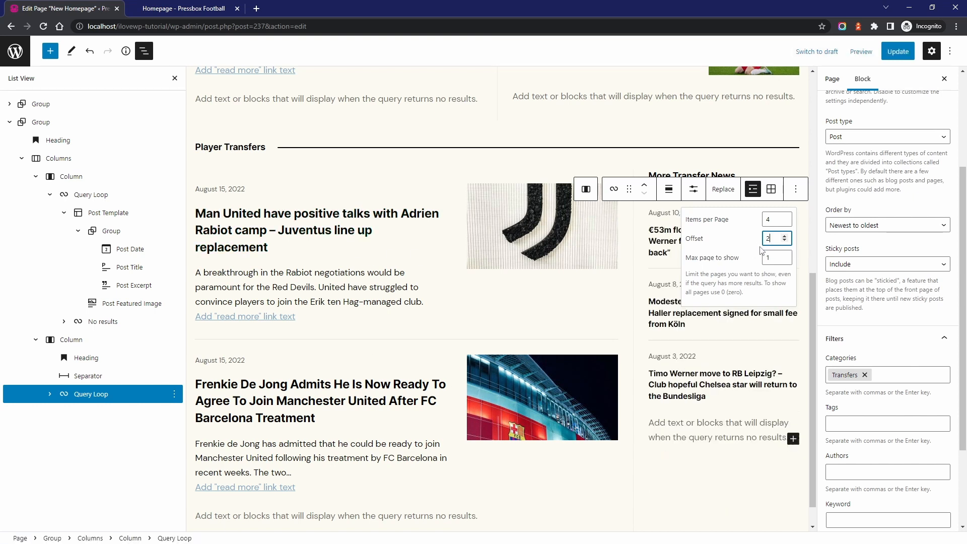
# Update the page and insert the "Featured Content - V5" pattern from Pressbox - Individual Parts below the Player Transfers section
pyautogui.click(898, 51)
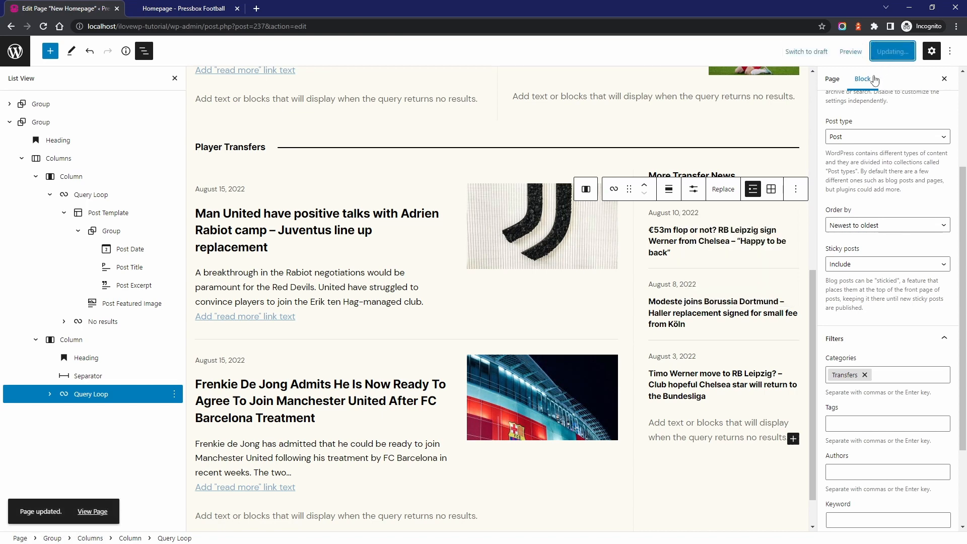
pyautogui.click(175, 79)
pyautogui.scroll(-1, 341, 277)
pyautogui.click(299, 514)
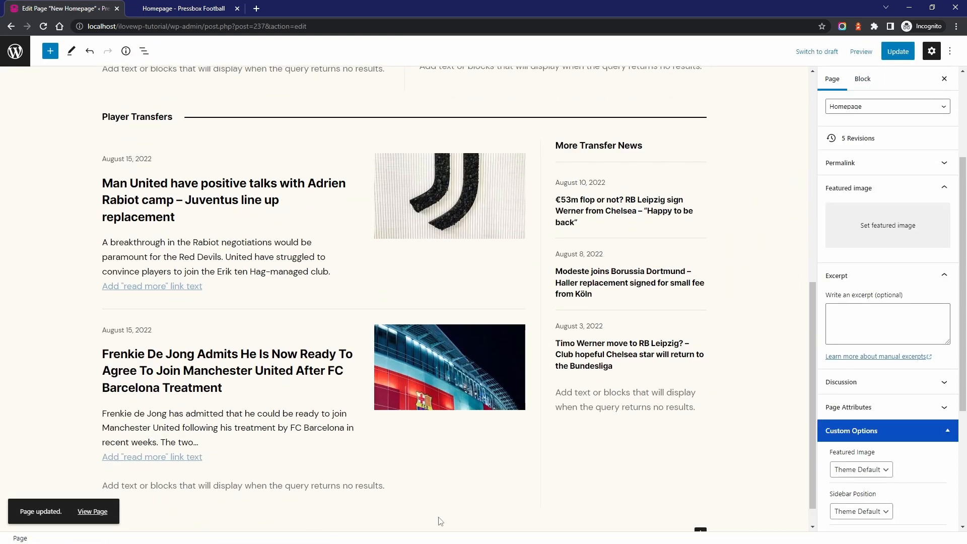
pyautogui.scroll(-1, 433, 506)
pyautogui.click(430, 502)
pyautogui.click(50, 50)
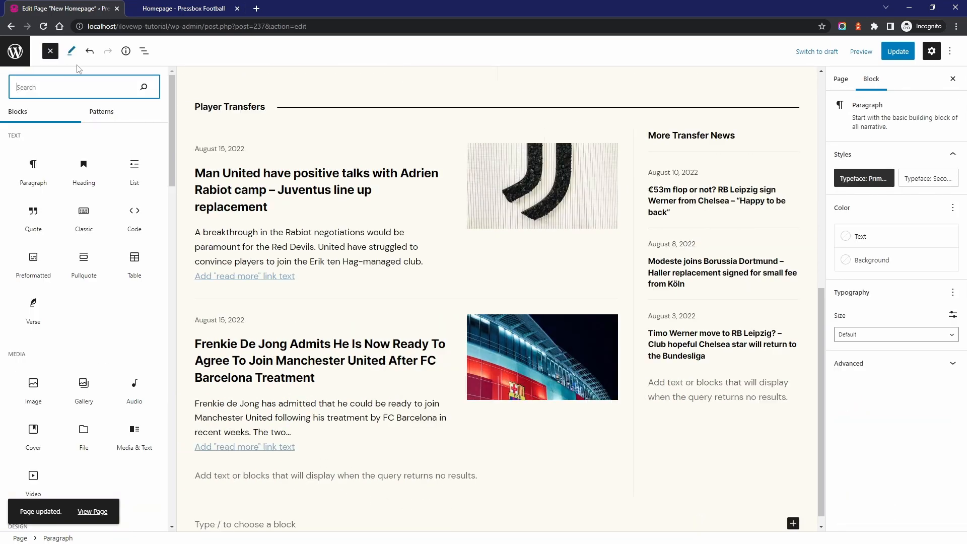
pyautogui.click(106, 112)
pyautogui.click(145, 146)
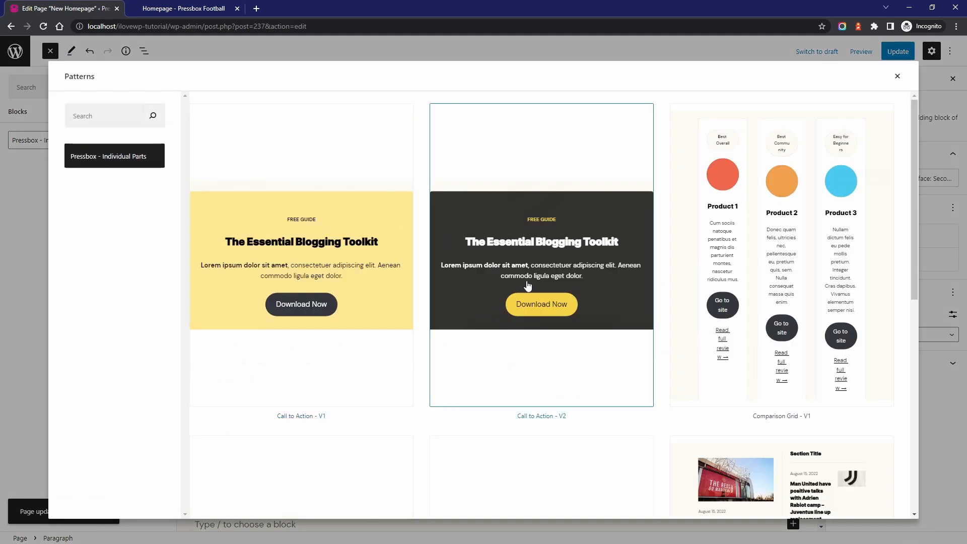
pyautogui.scroll(-15, 516, 280)
pyautogui.scroll(-5, 516, 280)
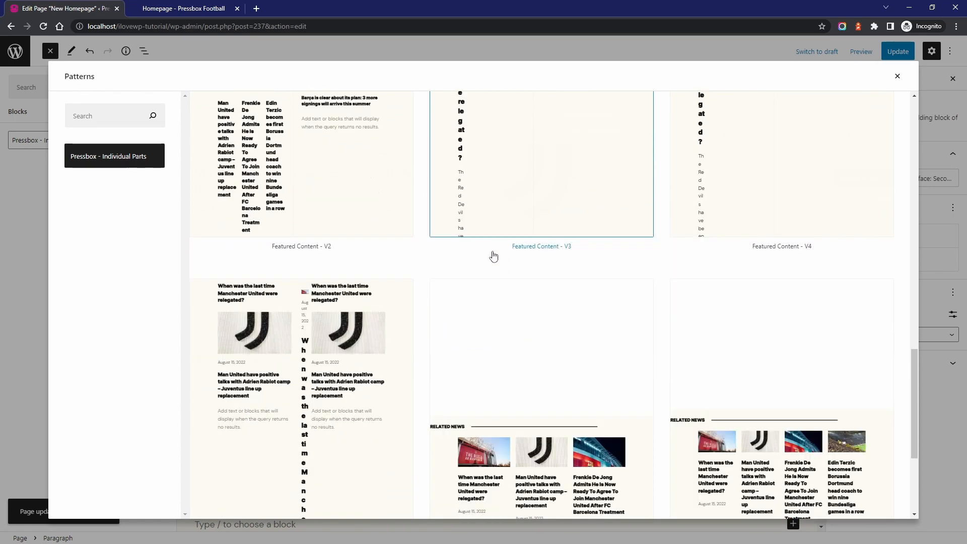
pyautogui.click(309, 325)
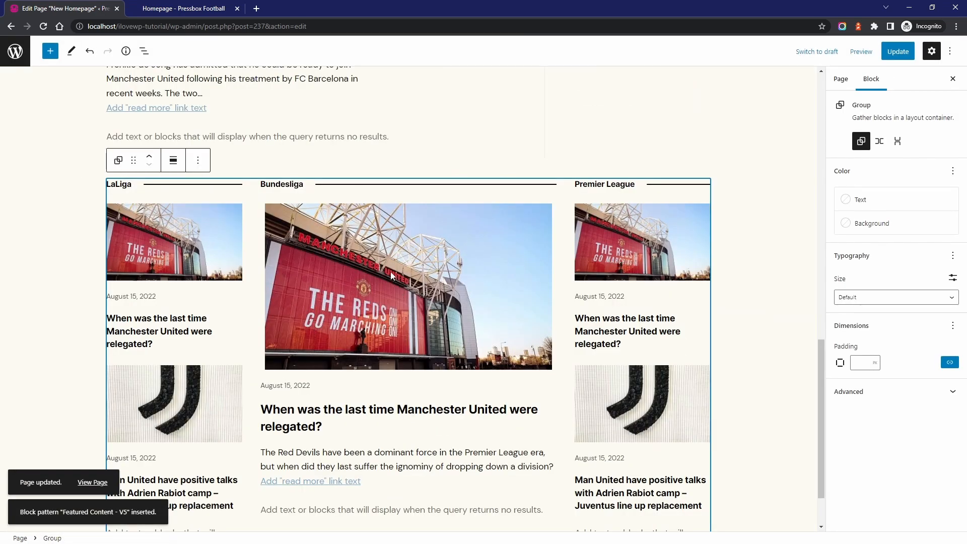
# Show the block structure, try 2 and 3 items per page on the Bundesliga Query Loop, and set it back to 1
pyautogui.scroll(-1, 390, 271)
pyautogui.click(376, 381)
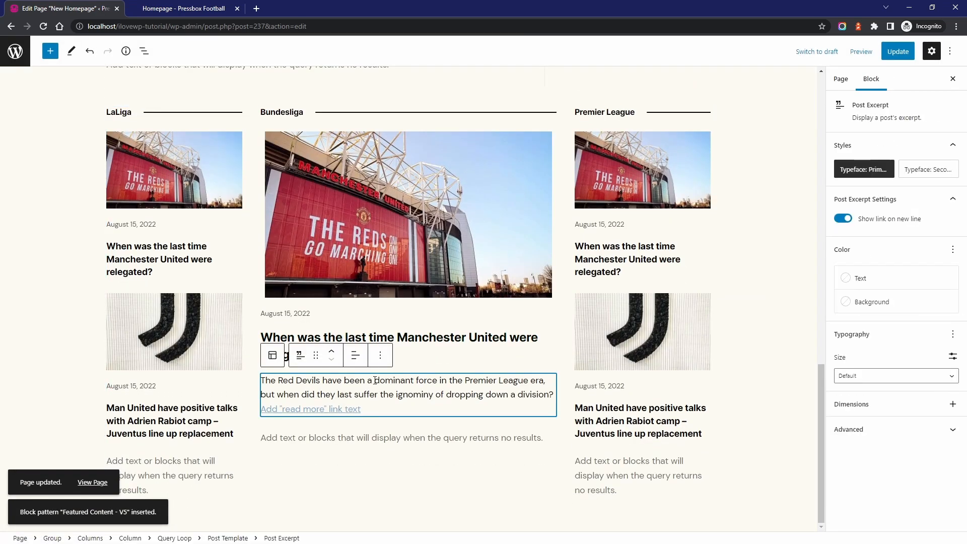
pyautogui.click(144, 50)
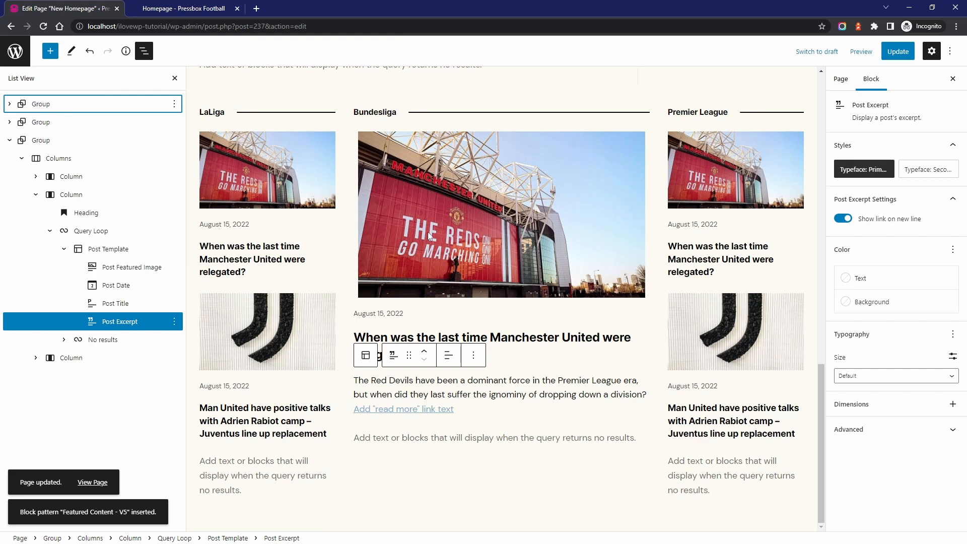
pyautogui.click(96, 232)
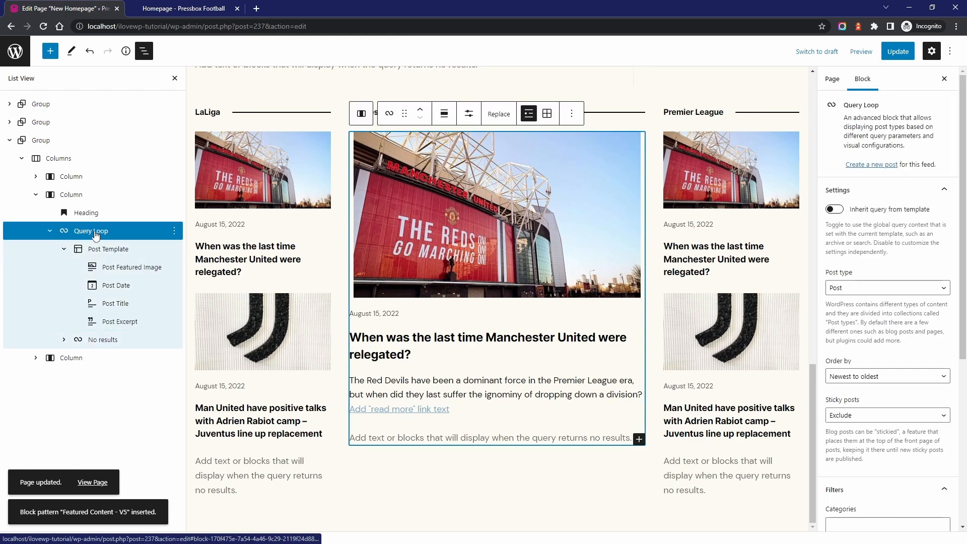
pyautogui.click(469, 114)
pyautogui.moveTo(545, 144); pyautogui.dragTo(537, 142)
pyautogui.write('2')
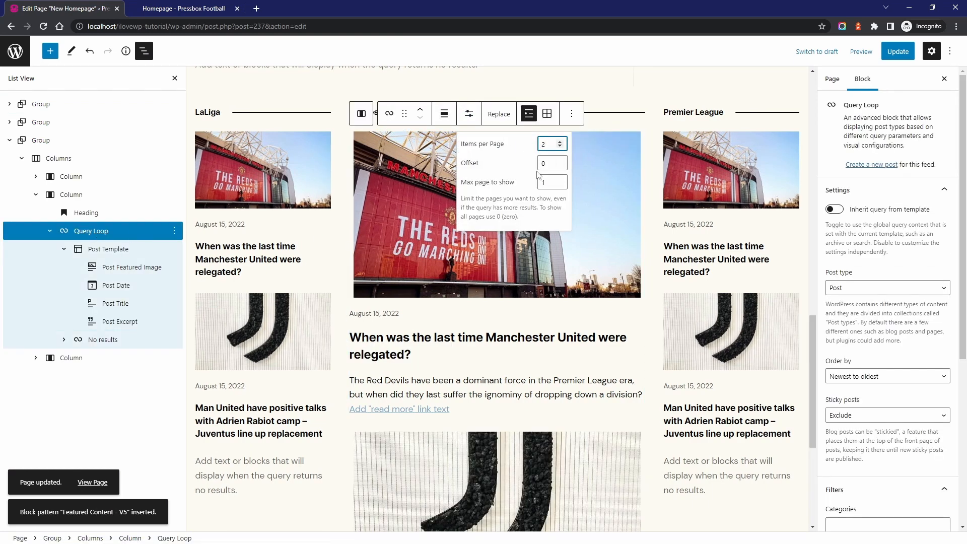
pyautogui.scroll(-10, 564, 313)
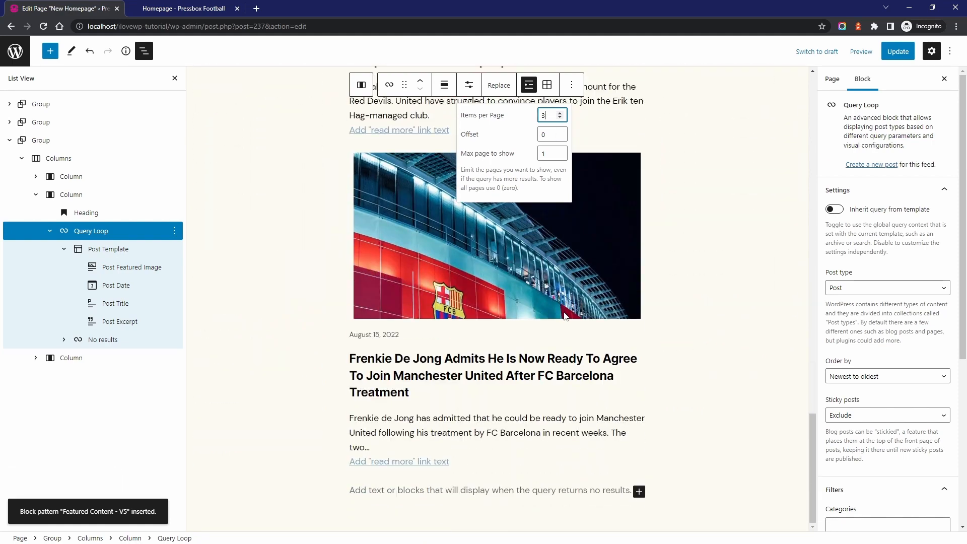
pyautogui.scroll(6, 563, 304)
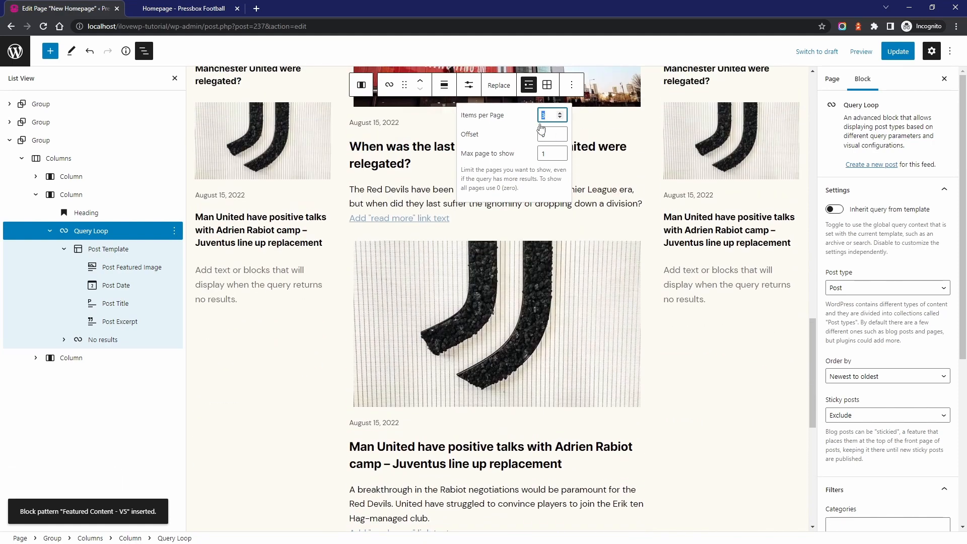
pyautogui.write('1')
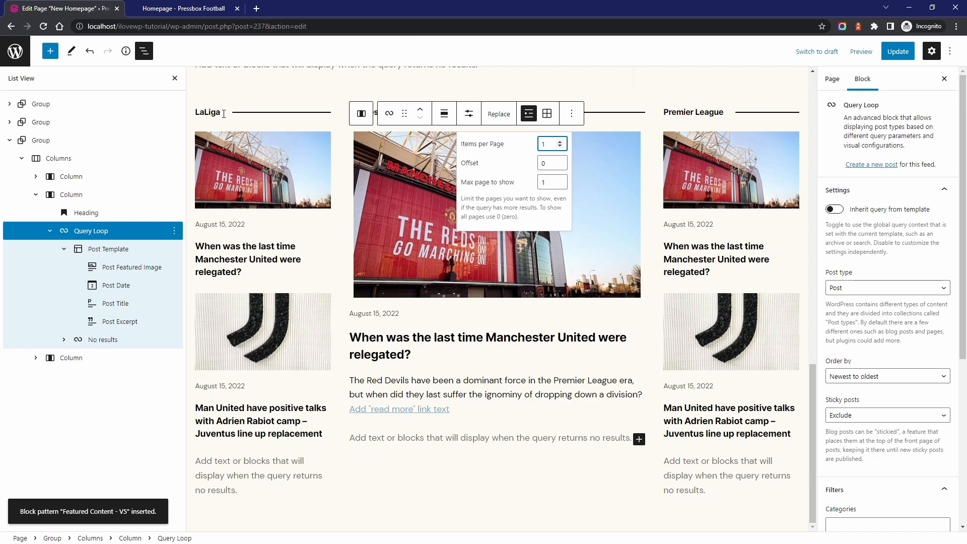
# Try moving the LaLiga column after the Bundesliga column, and return it to the first position
pyautogui.click(224, 114)
pyautogui.click(286, 110)
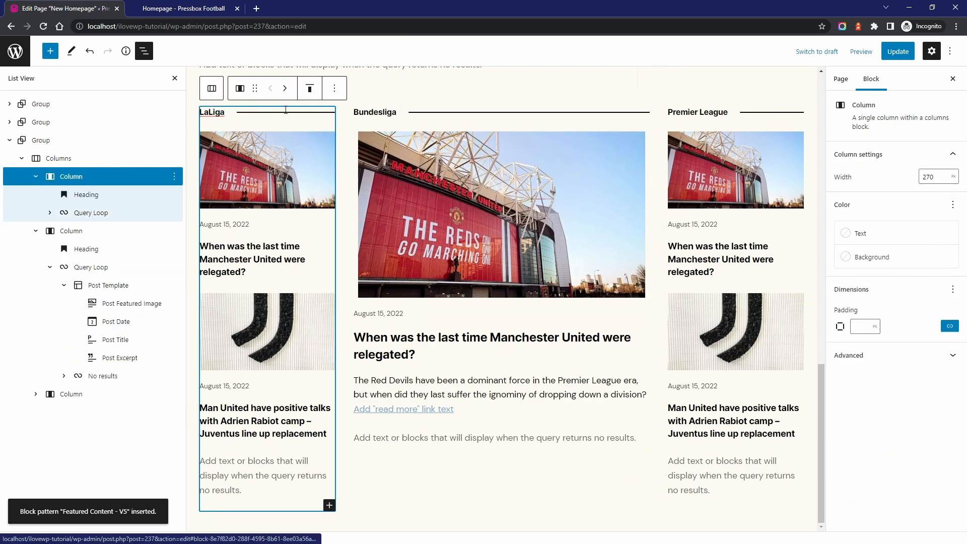
pyautogui.click(285, 88)
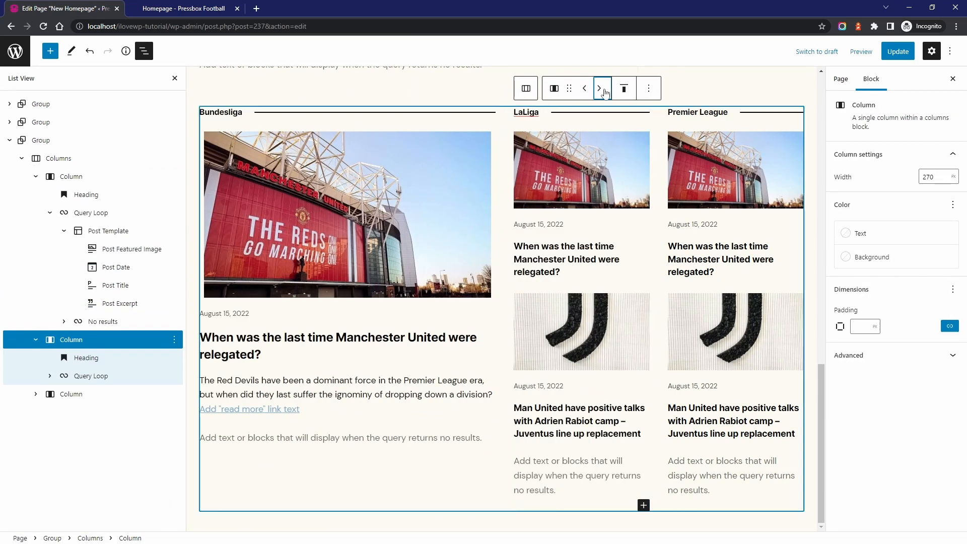
pyautogui.click(584, 88)
# Insert a Separator block above the group of league columns and give it the Wide Line style
pyautogui.scroll(3, 539, 243)
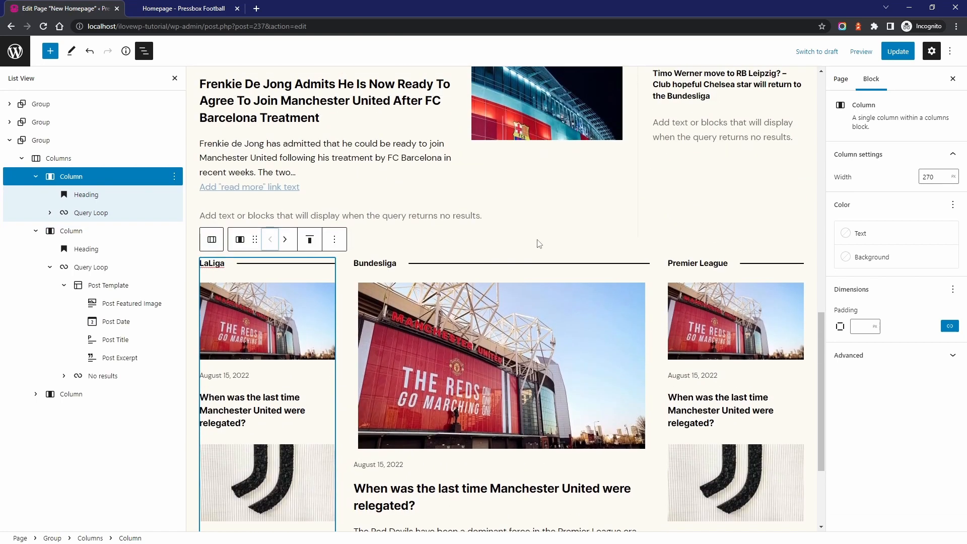
pyautogui.click(502, 247)
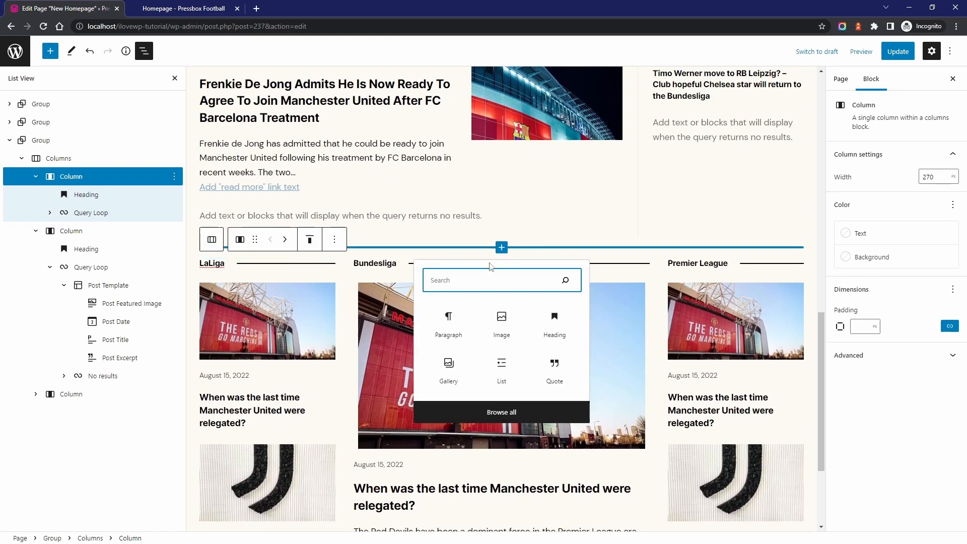
pyautogui.write('se')
pyautogui.click(449, 321)
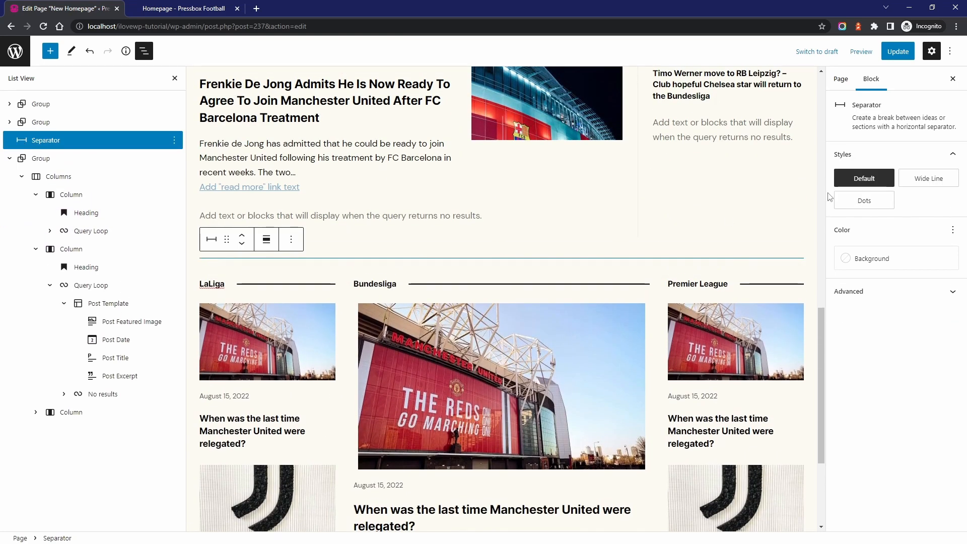
pyautogui.click(928, 179)
# Update the page and view it on the site down to the league columns
pyautogui.click(898, 52)
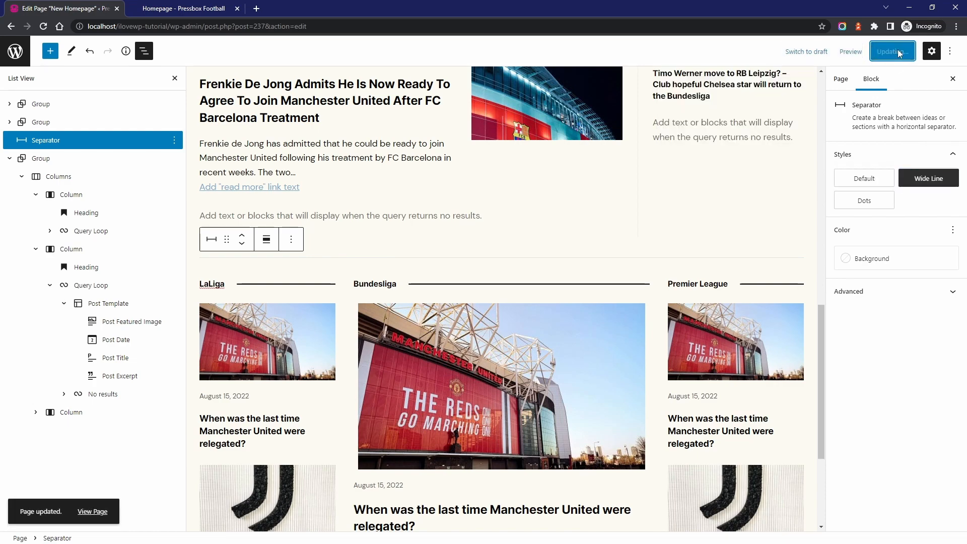
pyautogui.click(91, 511)
pyautogui.scroll(-10, 420, 241)
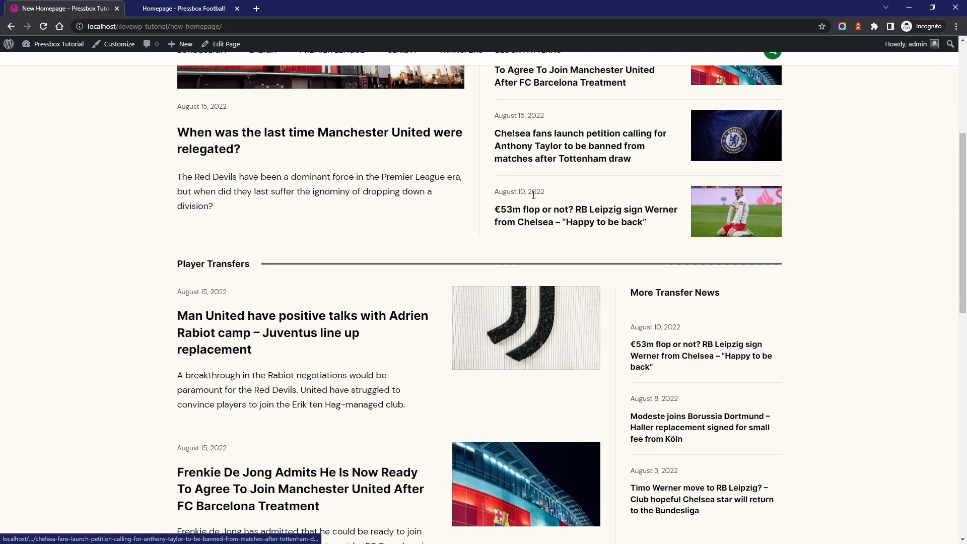
pyautogui.scroll(-5, 437, 239)
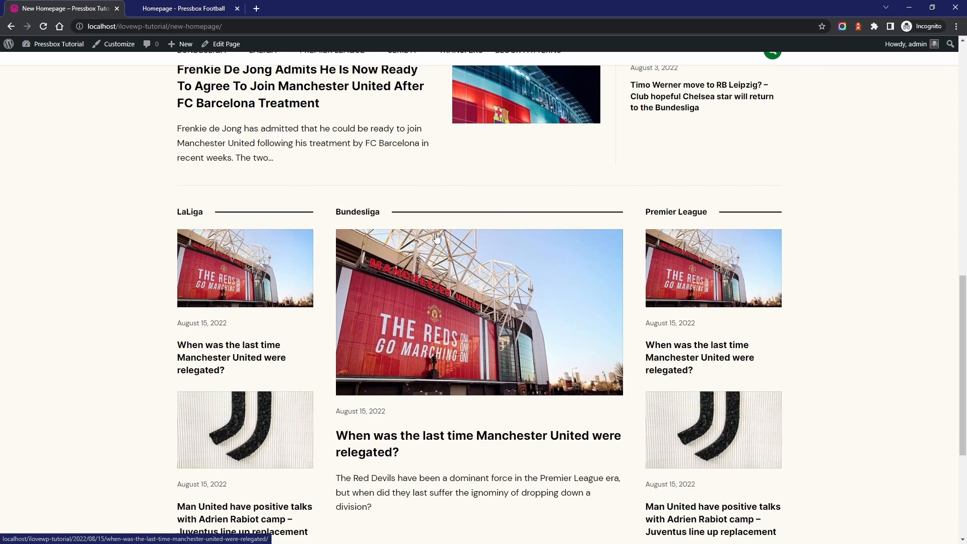
pyautogui.scroll(7, 387, 256)
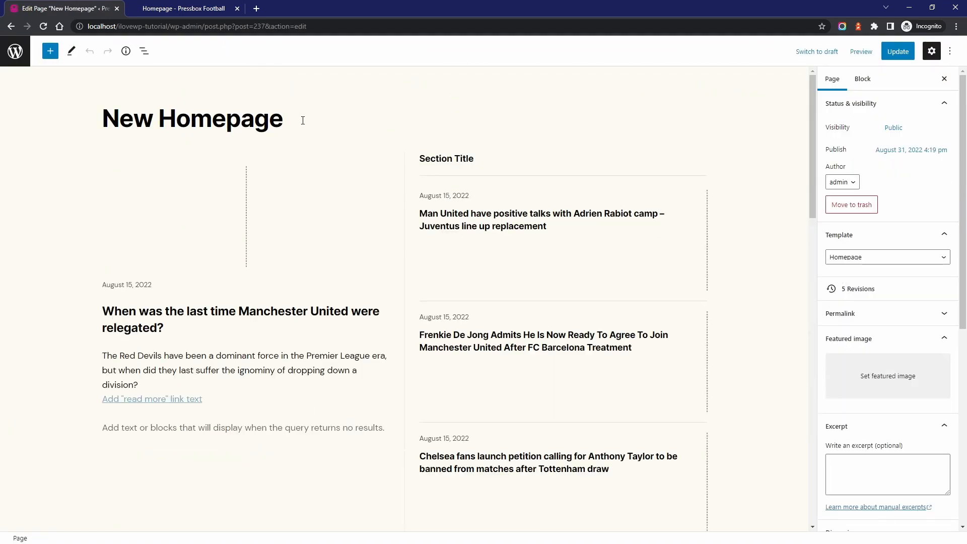
# Edit the page again, insert the "Featured Section - V2" pattern directly below the page title and align it to wide width
pyautogui.click(299, 119)
pyautogui.press('Return')
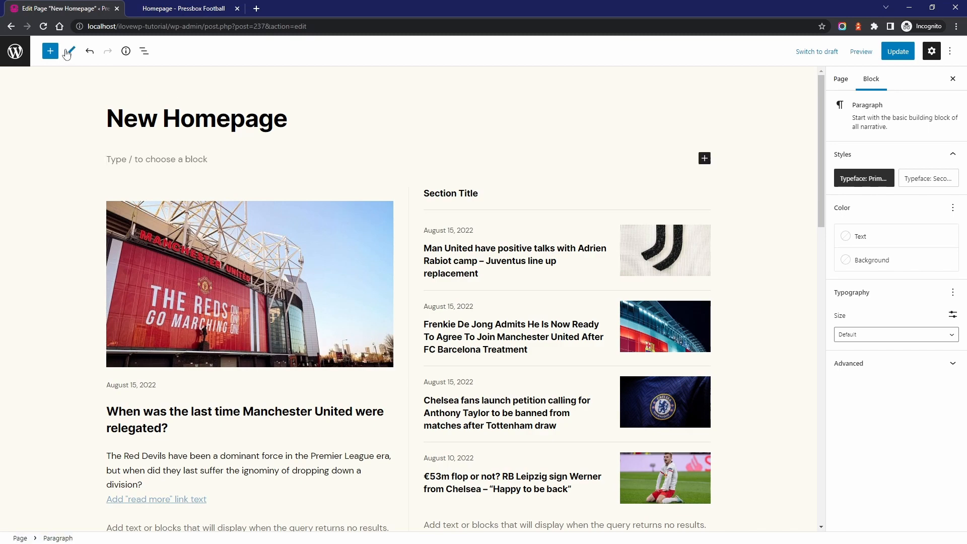
pyautogui.click(51, 50)
pyautogui.click(103, 112)
pyautogui.click(144, 141)
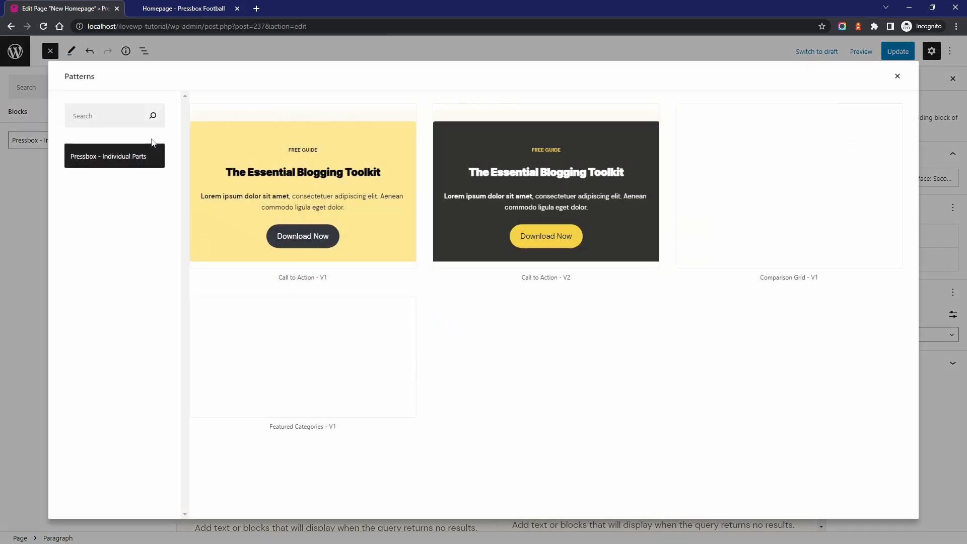
pyautogui.scroll(-10, 562, 278)
pyautogui.scroll(-5, 604, 293)
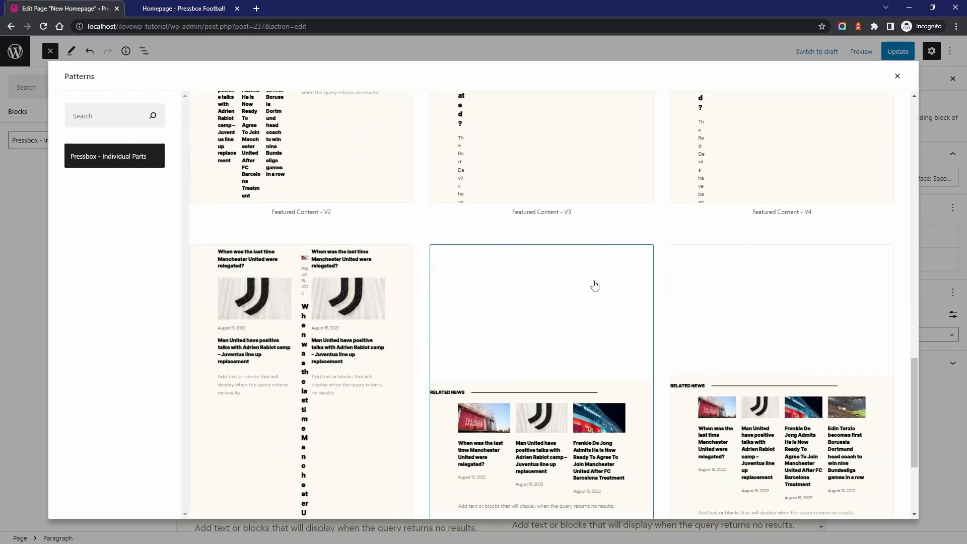
pyautogui.click(775, 292)
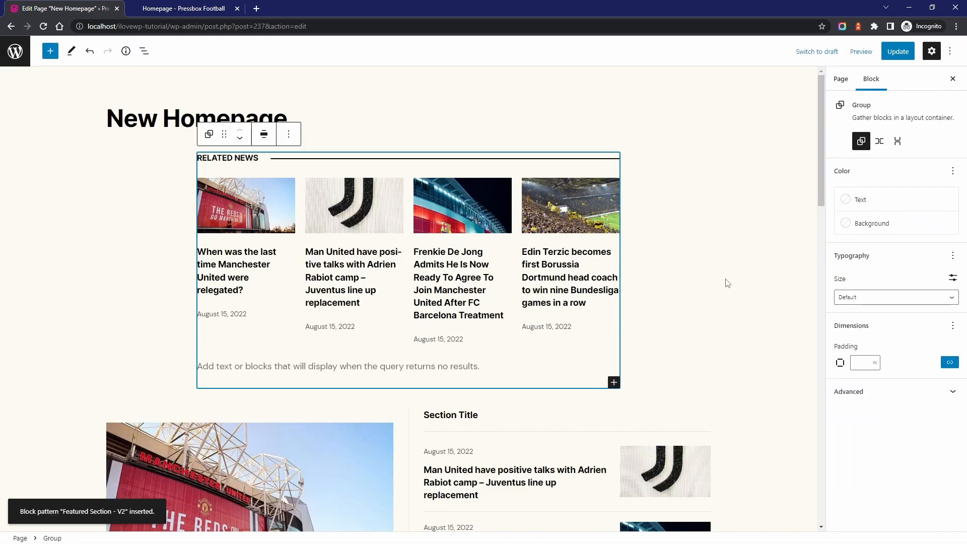
pyautogui.click(263, 137)
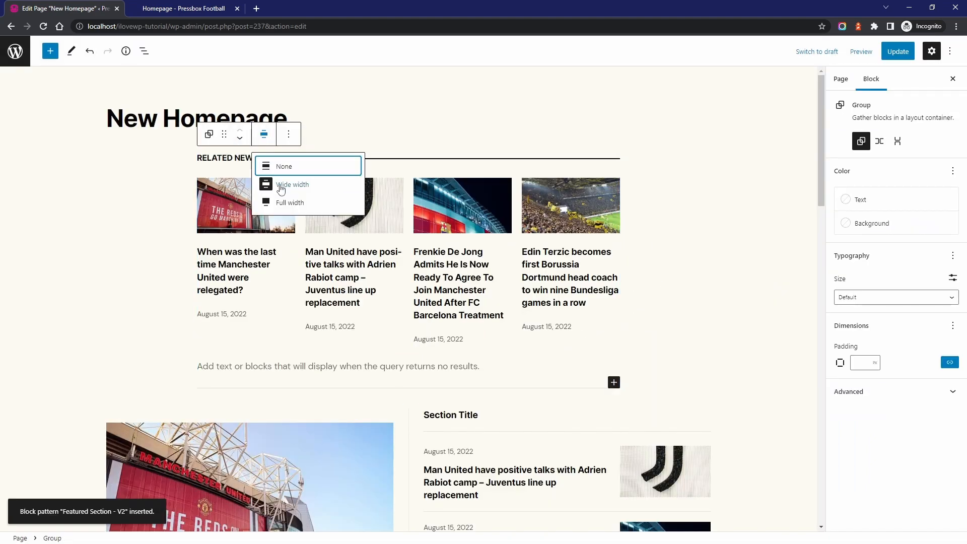
pyautogui.click(281, 185)
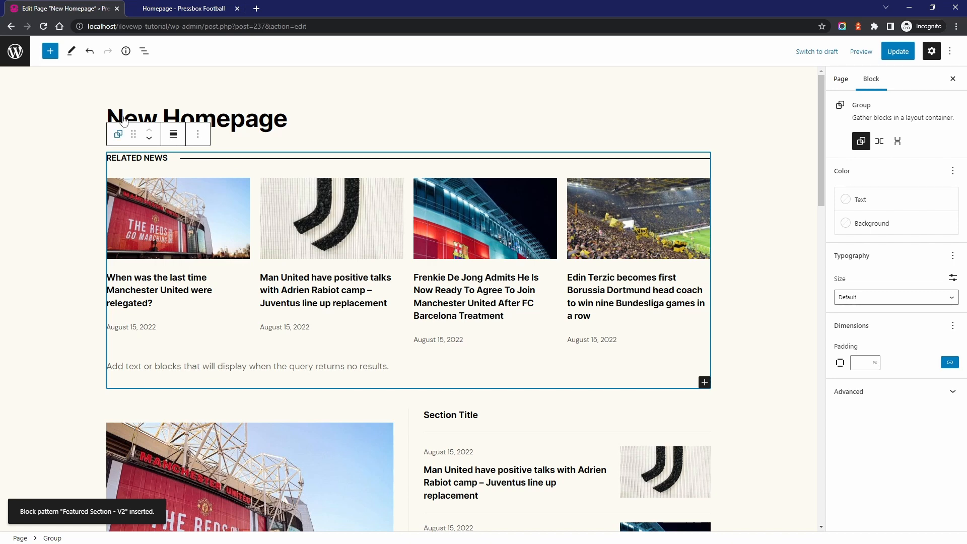
# Show the block structure and set the Related News Query Loop to 8 items per page
pyautogui.click(144, 51)
pyautogui.click(239, 209)
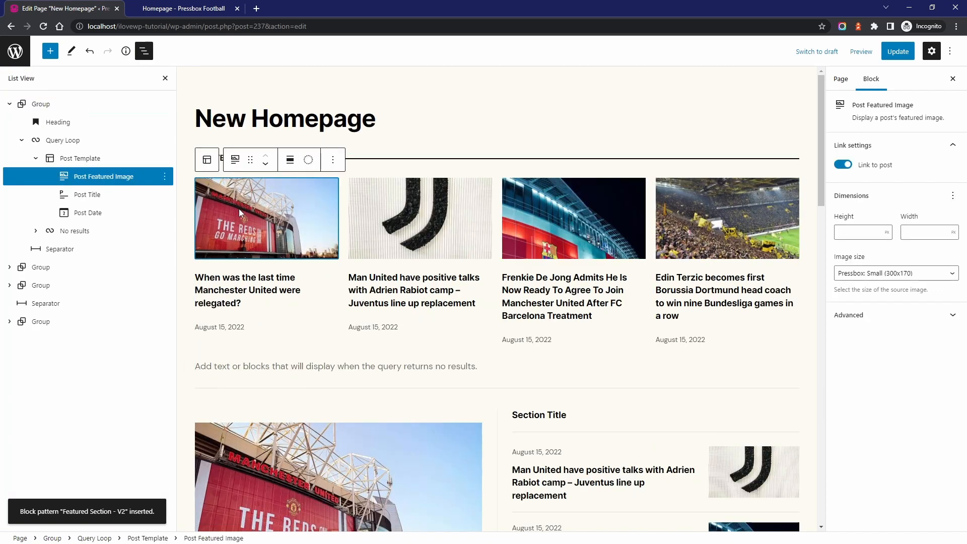
pyautogui.click(63, 141)
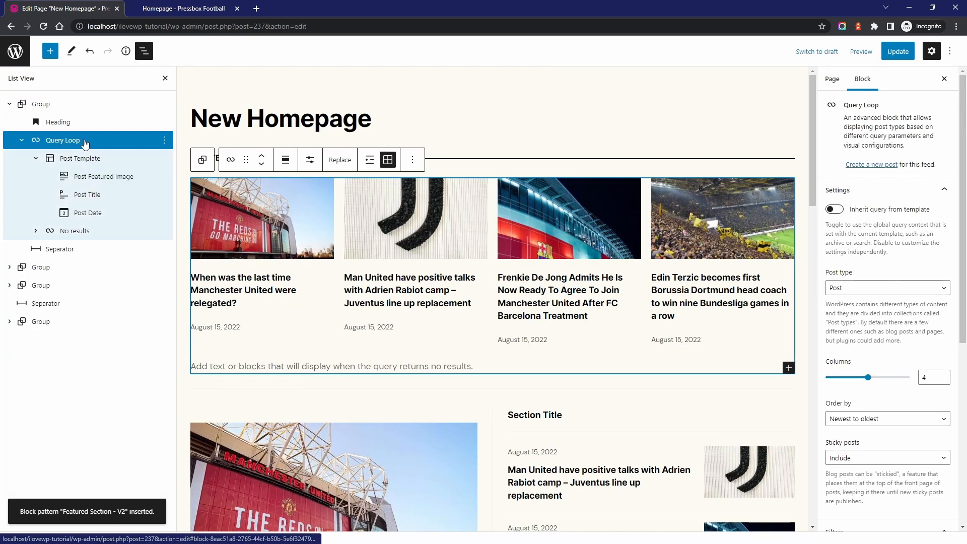
pyautogui.click(309, 160)
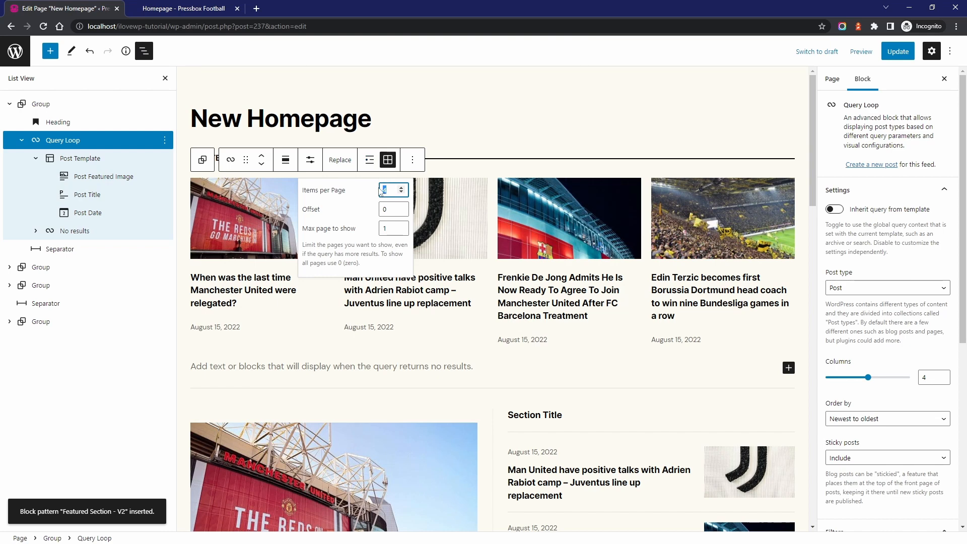
pyautogui.write('8')
# Try 2 and 3 columns for the Related News grid and set it back to 4 columns
pyautogui.doubleClick(924, 377)
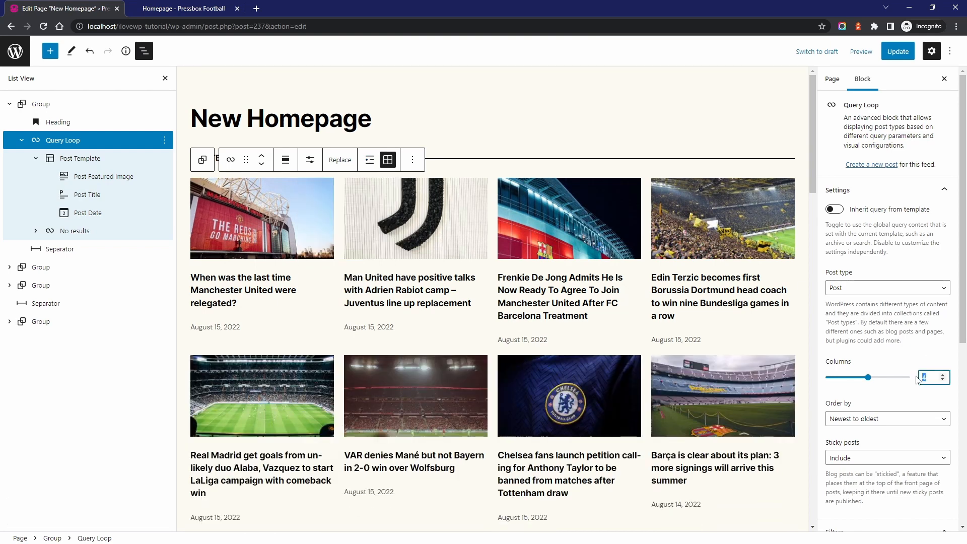
pyautogui.write('2')
pyautogui.doubleClick(929, 378)
pyautogui.write('3')
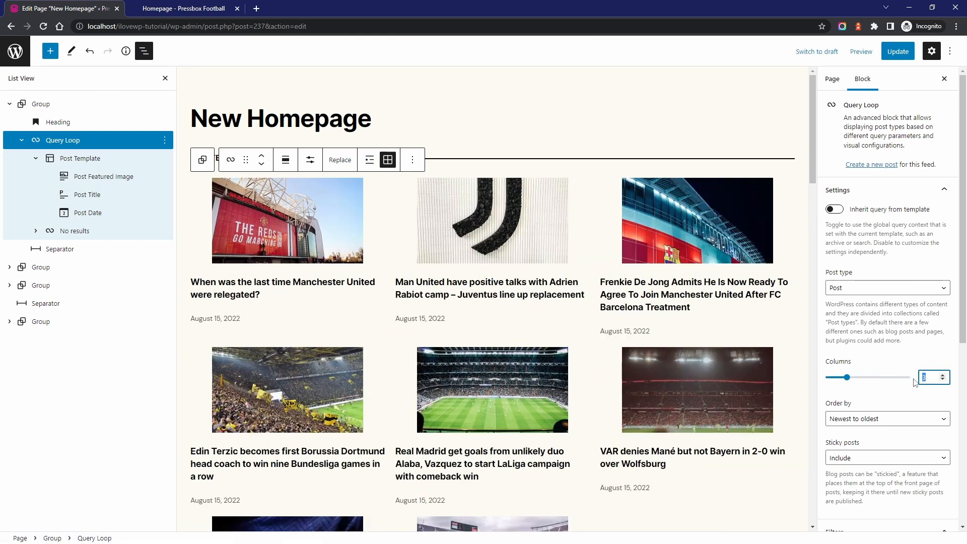
pyautogui.write('4')
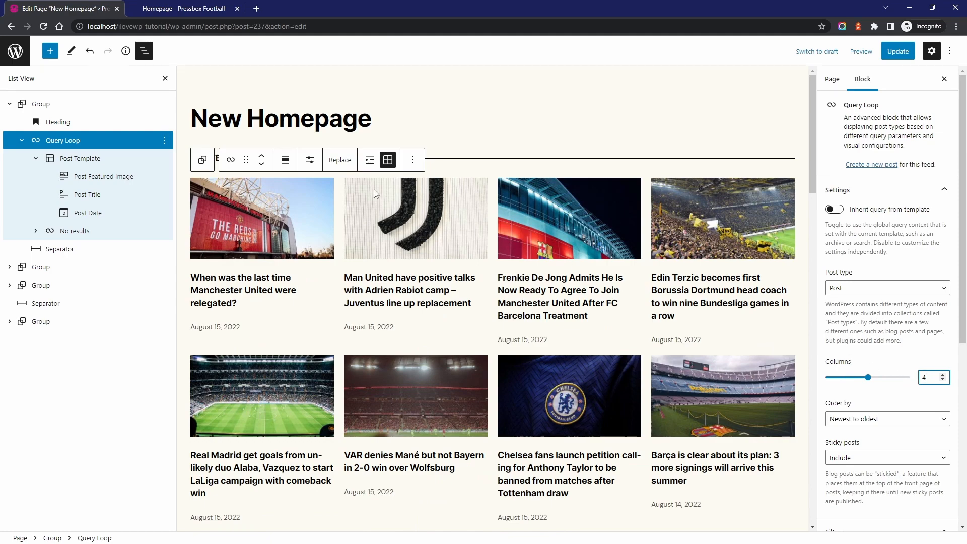
# Set the Related News Query Loop back to 4 items per page
pyautogui.click(311, 163)
pyautogui.doubleClick(382, 191)
pyautogui.write('4')
pyautogui.click(310, 163)
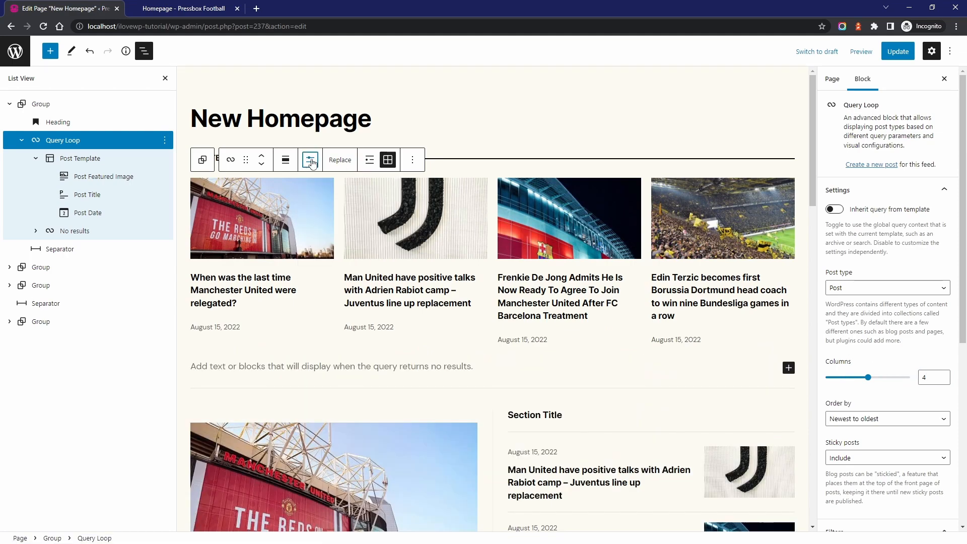
# Try the Standard style on the Player Transfers heading and switch it back to With Line
pyautogui.scroll(-10, 473, 175)
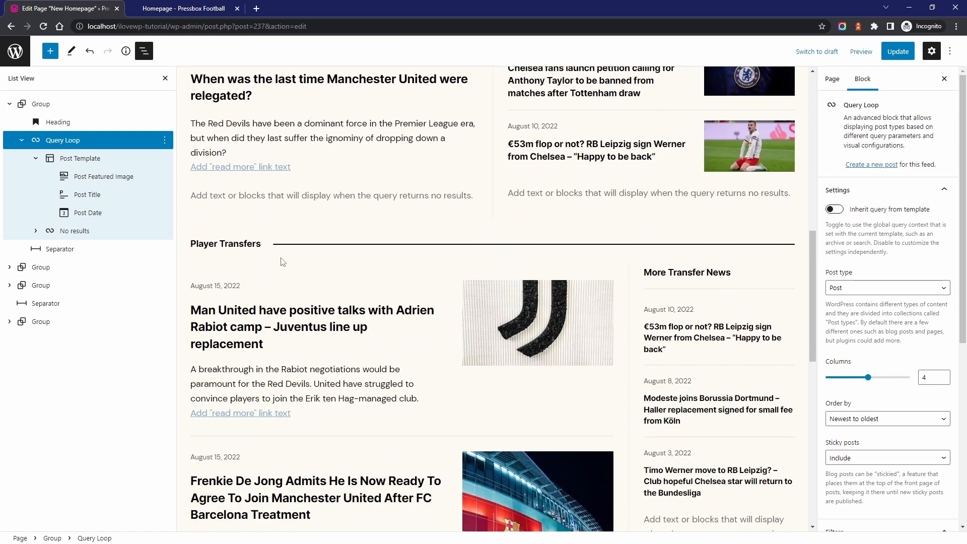
pyautogui.click(248, 247)
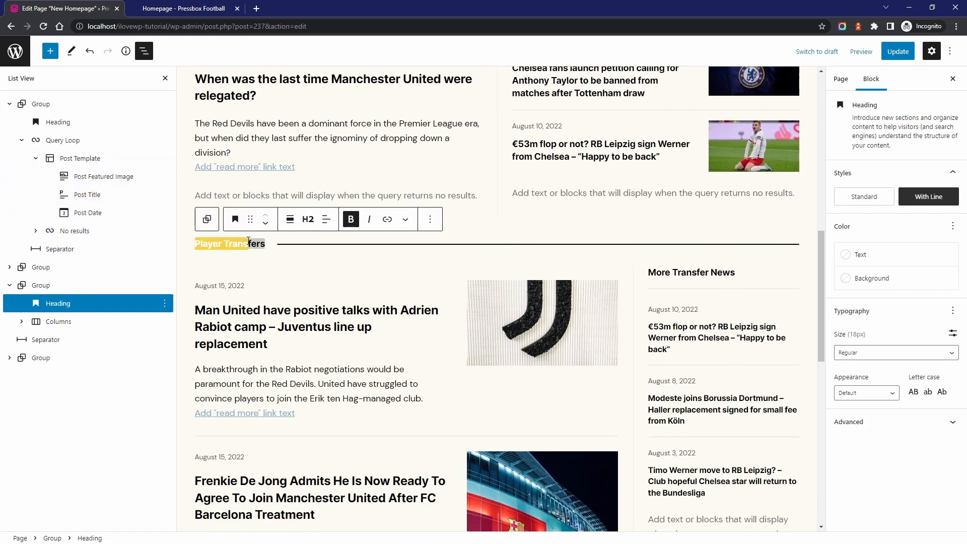
pyautogui.click(267, 244)
pyautogui.click(872, 202)
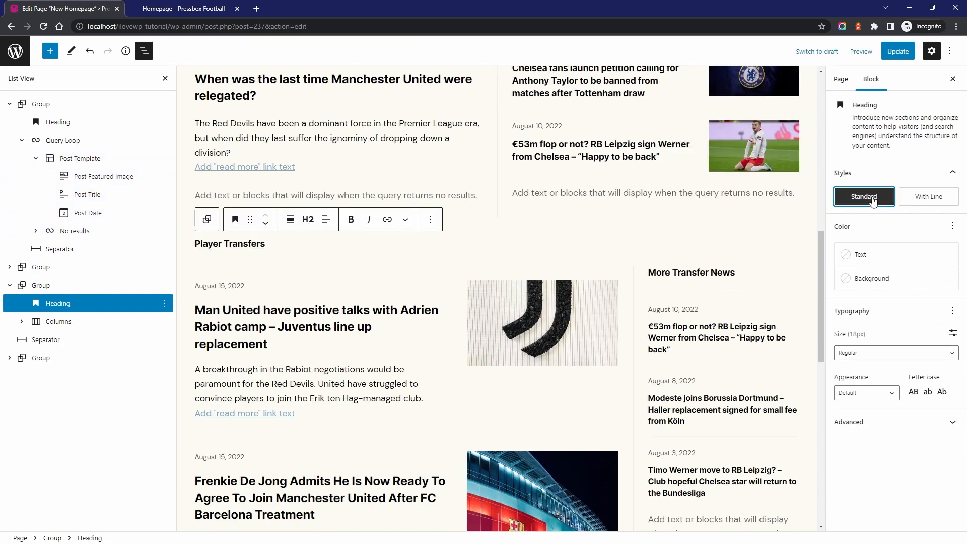
pyautogui.click(920, 201)
# Try the Default font size on the Player Transfers heading, and set its size to Medium
pyautogui.moveTo(196, 244); pyautogui.dragTo(257, 243)
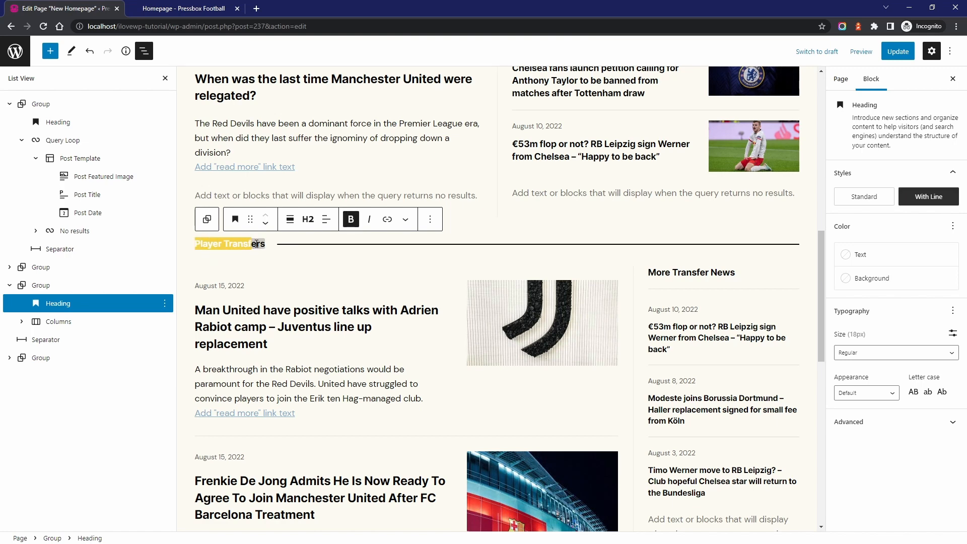
pyautogui.click(316, 250)
pyautogui.click(876, 356)
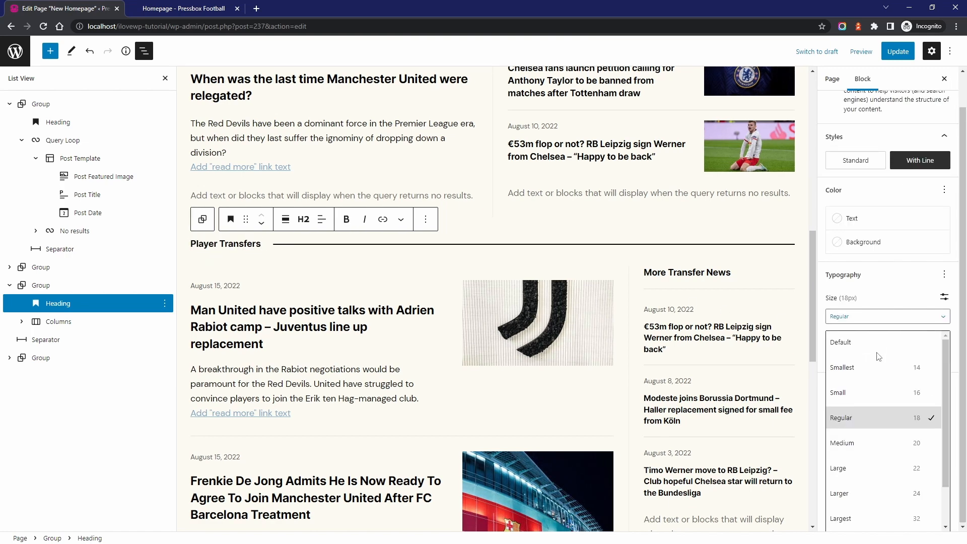
pyautogui.click(866, 367)
pyautogui.click(864, 354)
pyautogui.click(861, 344)
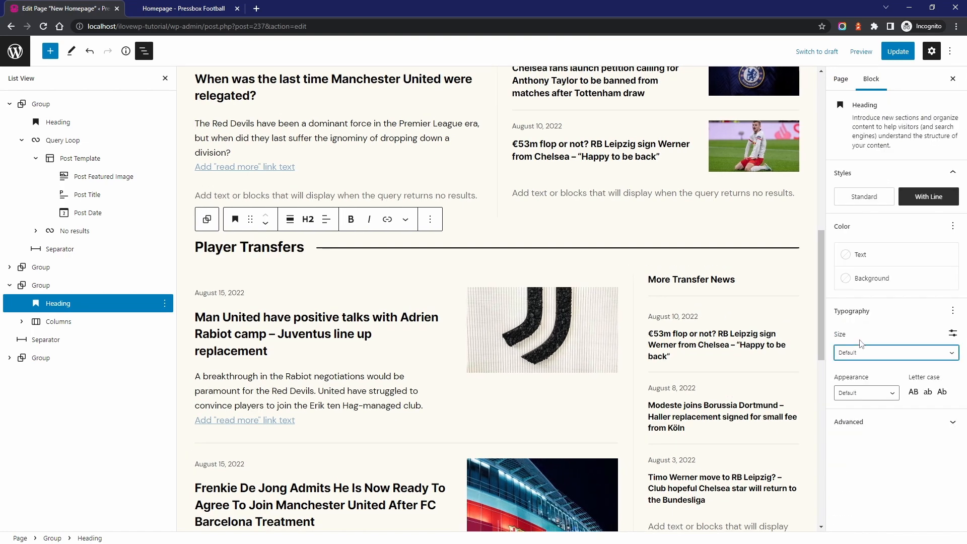
pyautogui.click(867, 357)
pyautogui.click(853, 444)
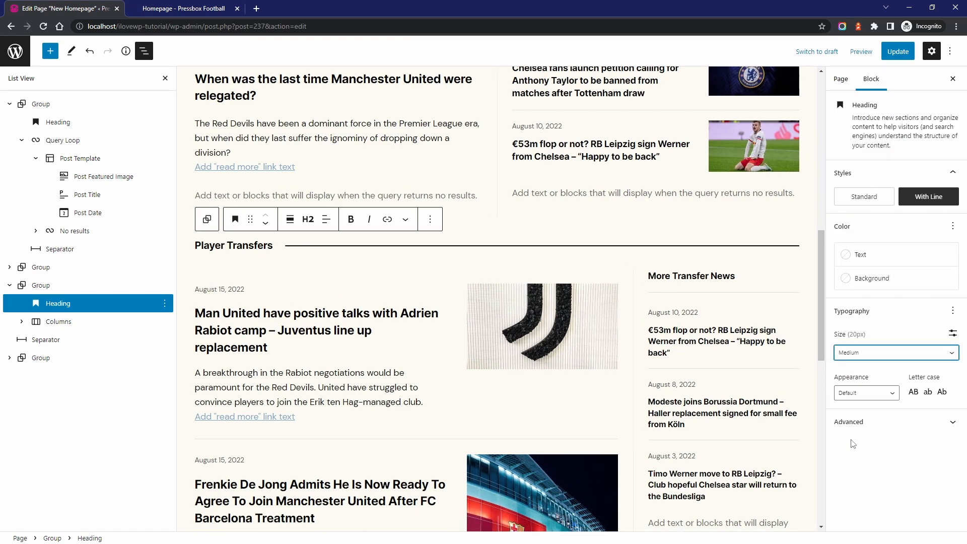
# Try green #037329 as the Player Transfers heading's text color and clear it again
pyautogui.click(863, 261)
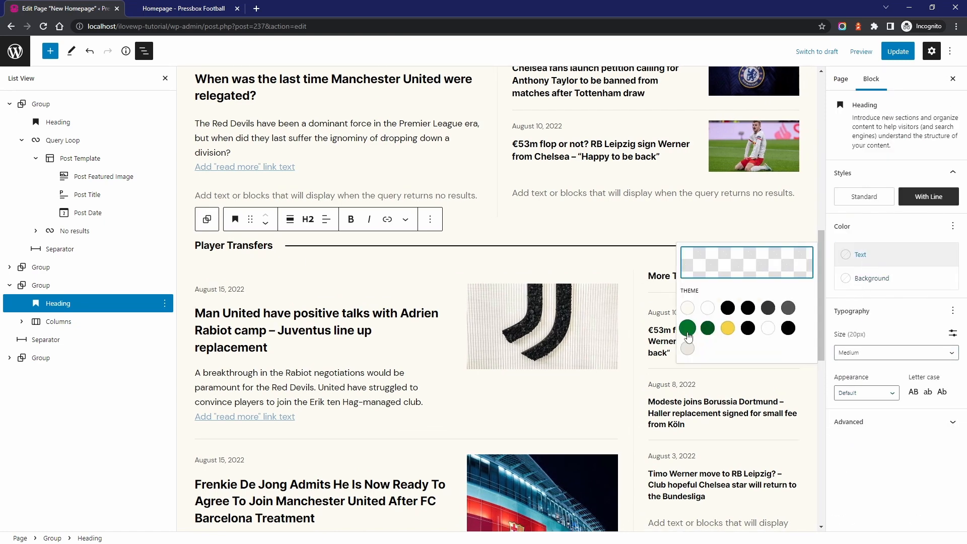
pyautogui.click(687, 329)
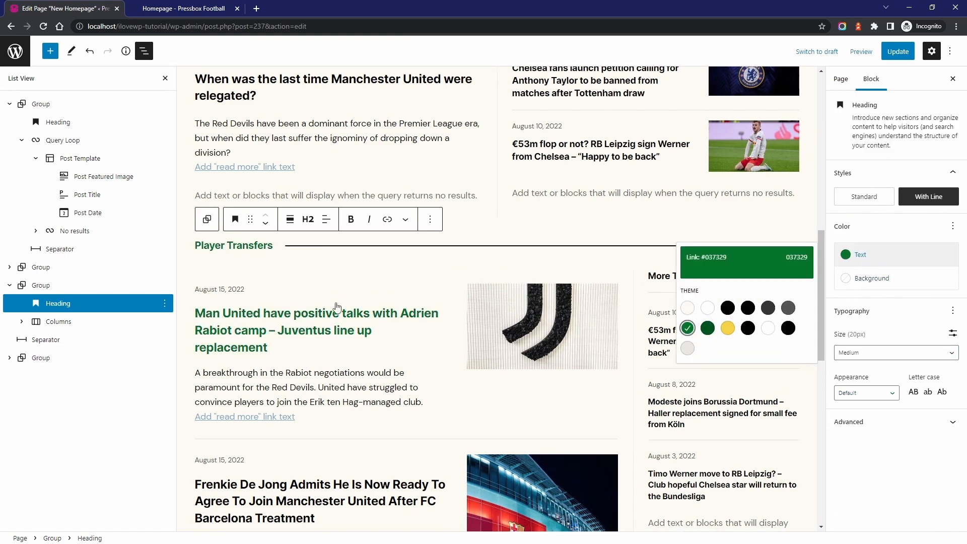
pyautogui.click(691, 331)
# Link the whole Player Transfers heading text to the Transfers category and hide the block structure list
pyautogui.moveTo(275, 247); pyautogui.dragTo(207, 248)
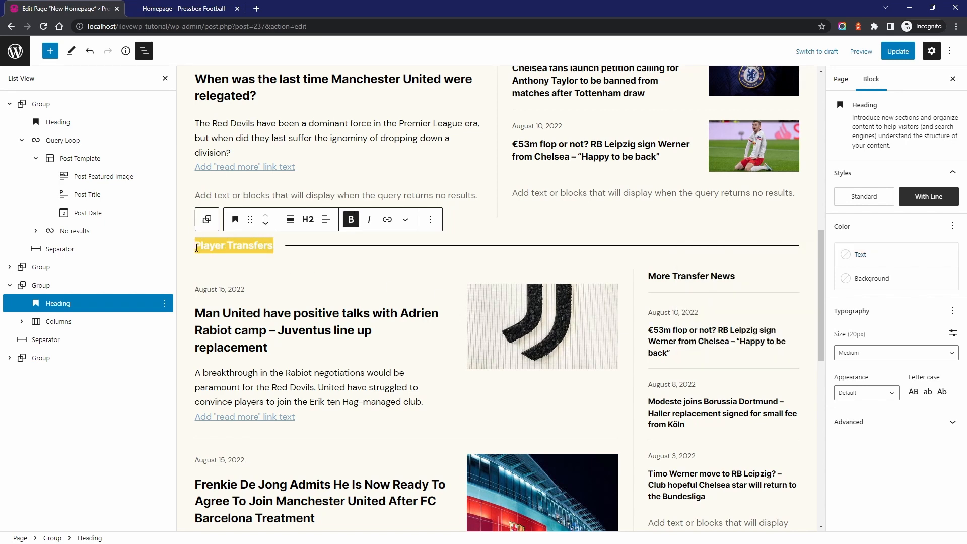
pyautogui.click(387, 219)
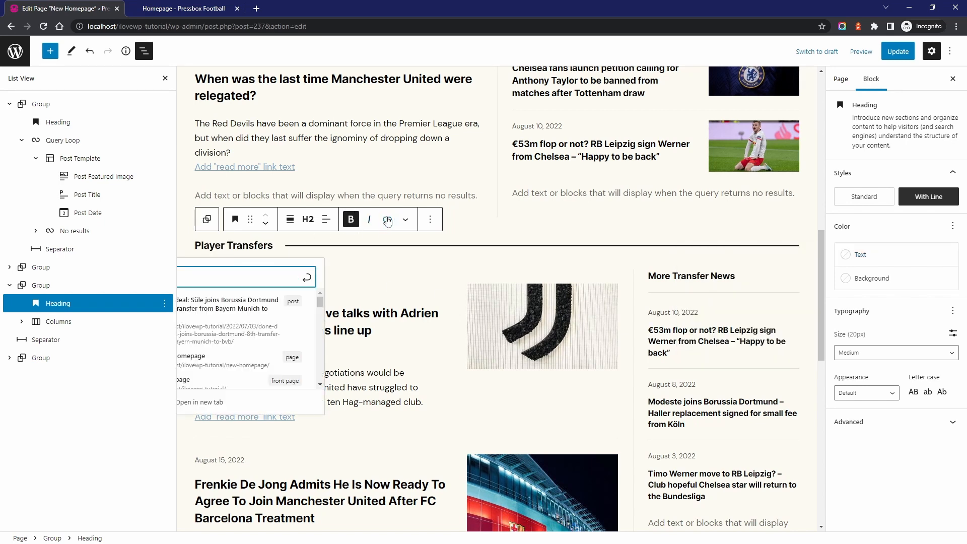
pyautogui.click(166, 79)
pyautogui.write('tra')
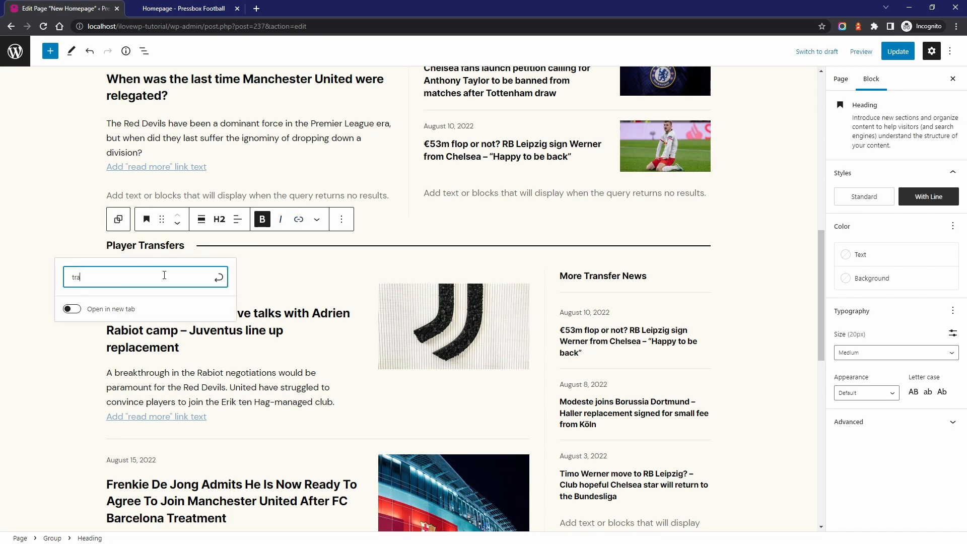
pyautogui.write('nsfers')
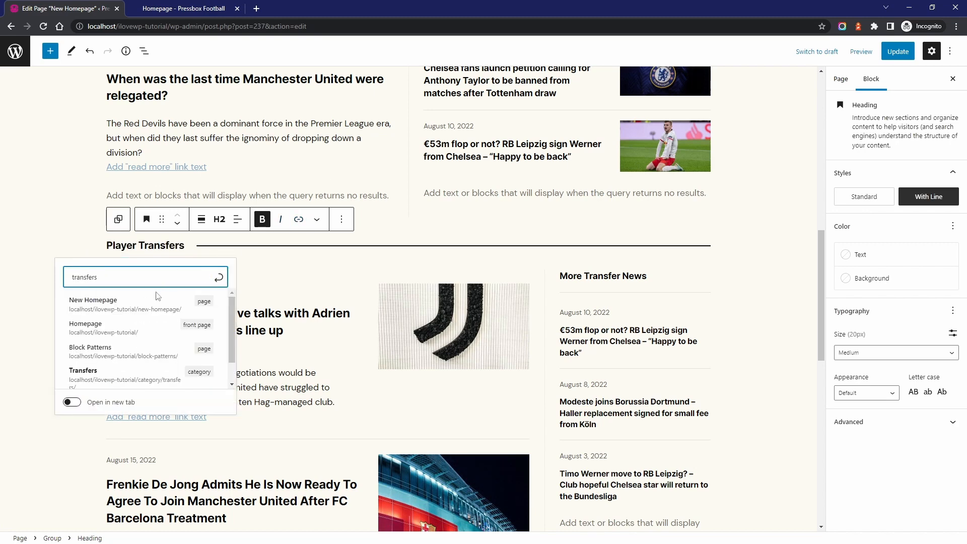
pyautogui.click(94, 375)
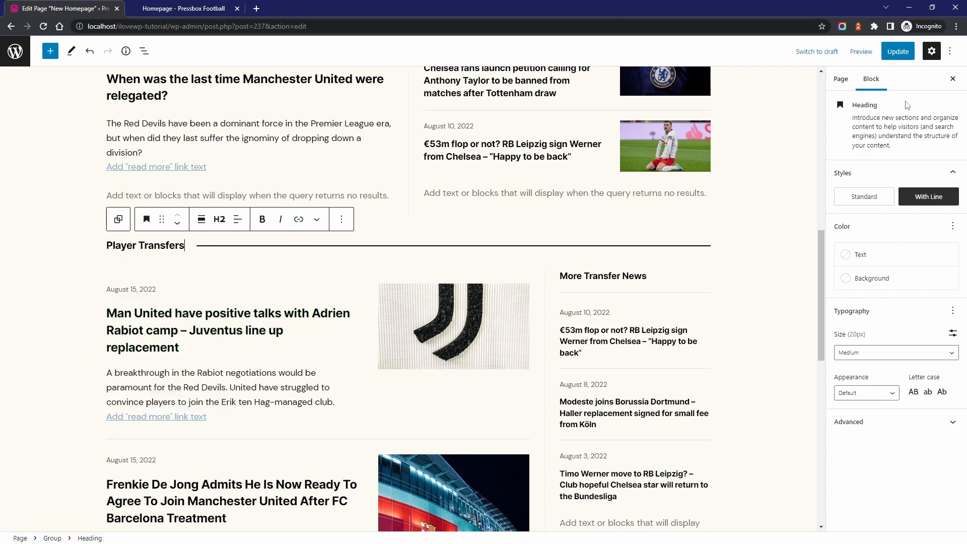
# Update the page and view it live to check the Player Transfers heading
pyautogui.click(900, 53)
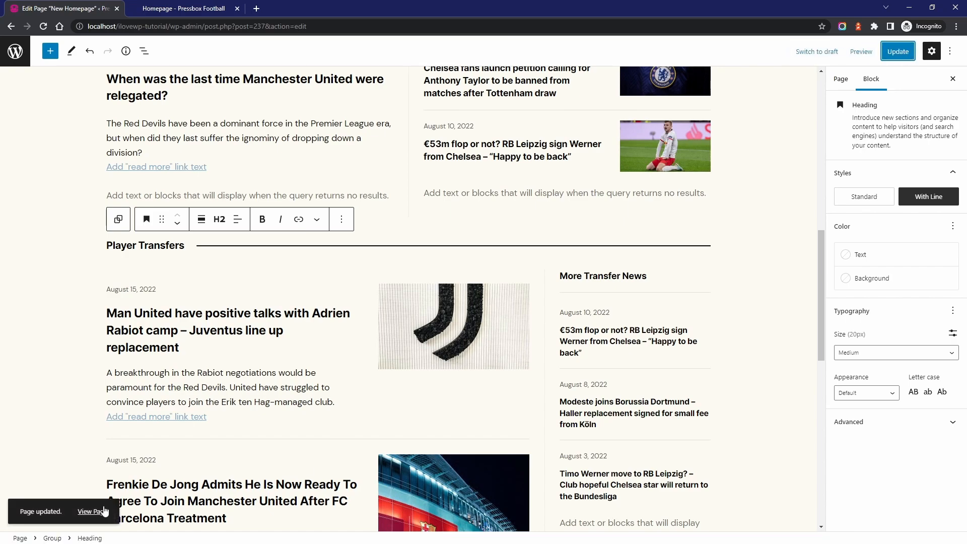
pyautogui.click(92, 512)
pyautogui.scroll(-7, 387, 262)
pyautogui.scroll(-4, 387, 261)
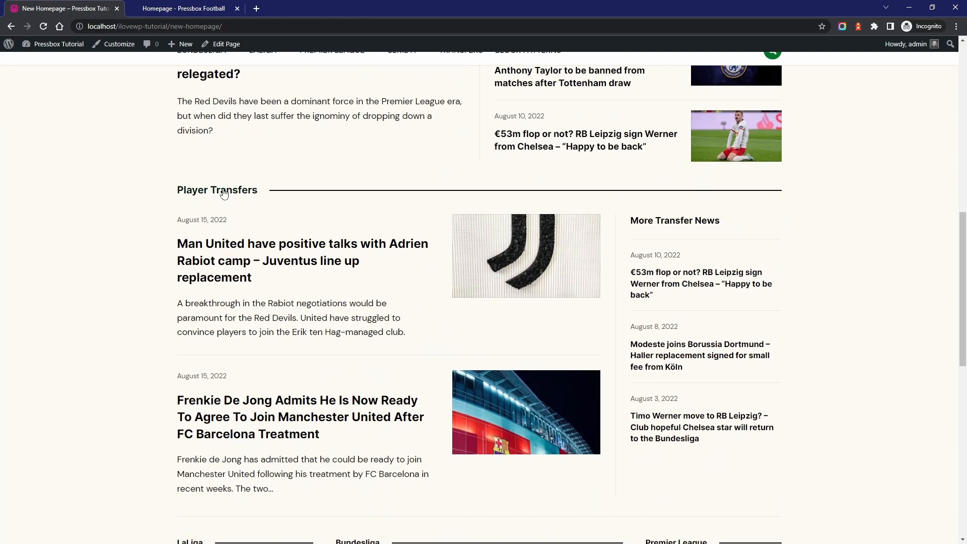
pyautogui.scroll(12, 315, 218)
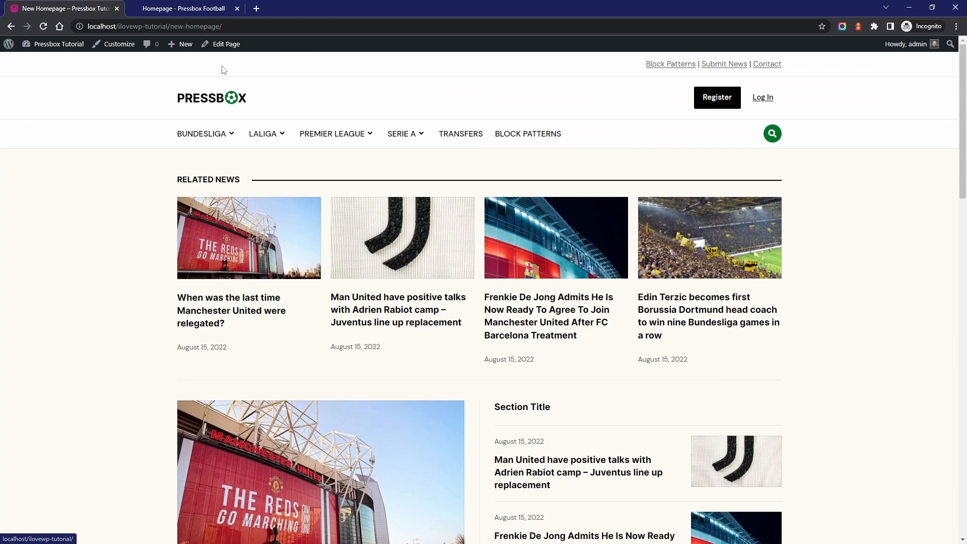
# Reopen the page for editing, show the block structure and move the post date above the post title in Related News
pyautogui.click(222, 45)
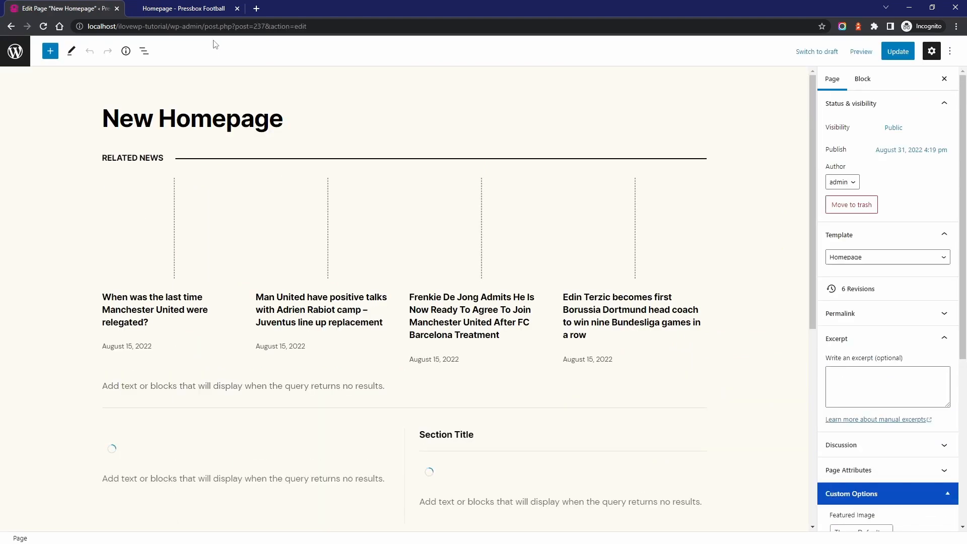
pyautogui.click(304, 226)
pyautogui.click(325, 217)
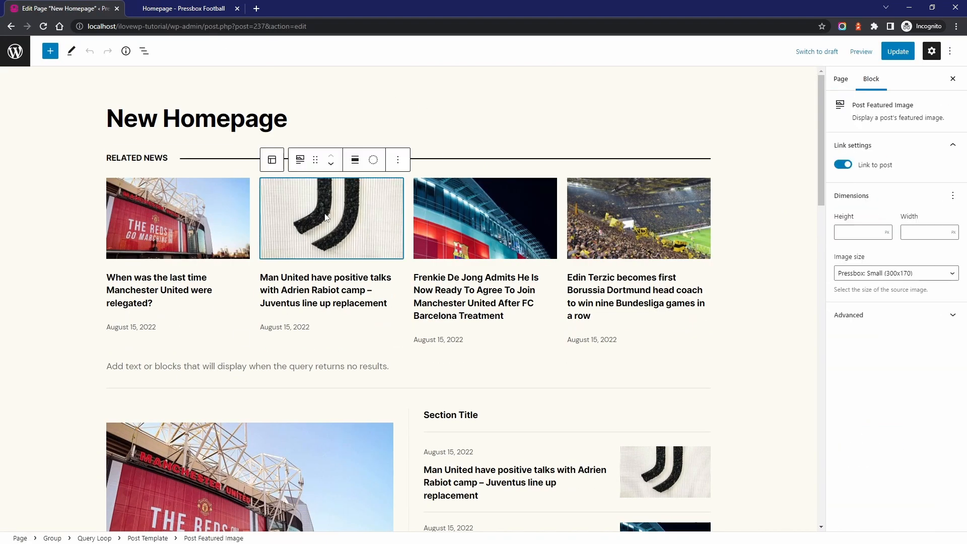
pyautogui.click(144, 51)
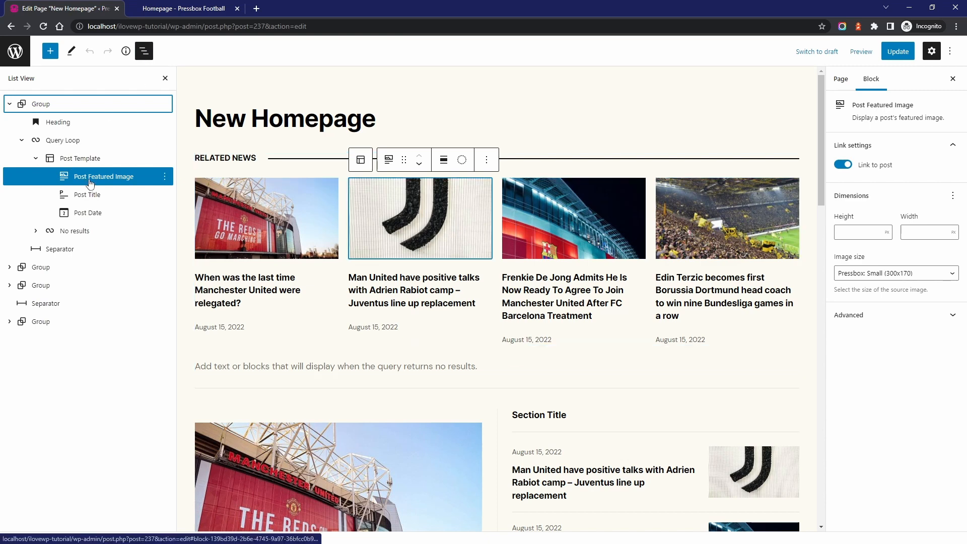
pyautogui.click(365, 327)
pyautogui.click(419, 298)
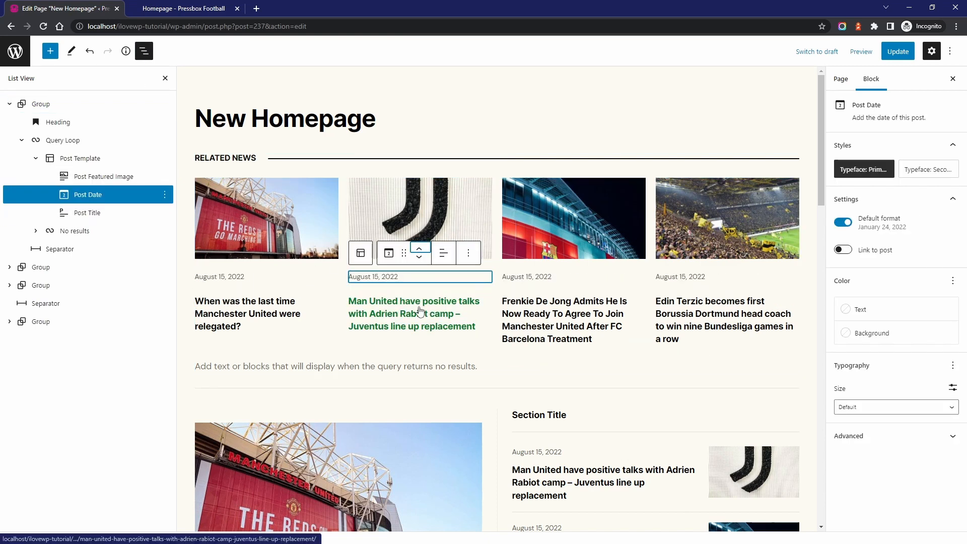
# Try larger image sizes for the Related News featured images, ending on Pressbox: Thumbnail (570x330)
pyautogui.click(412, 213)
pyautogui.click(904, 275)
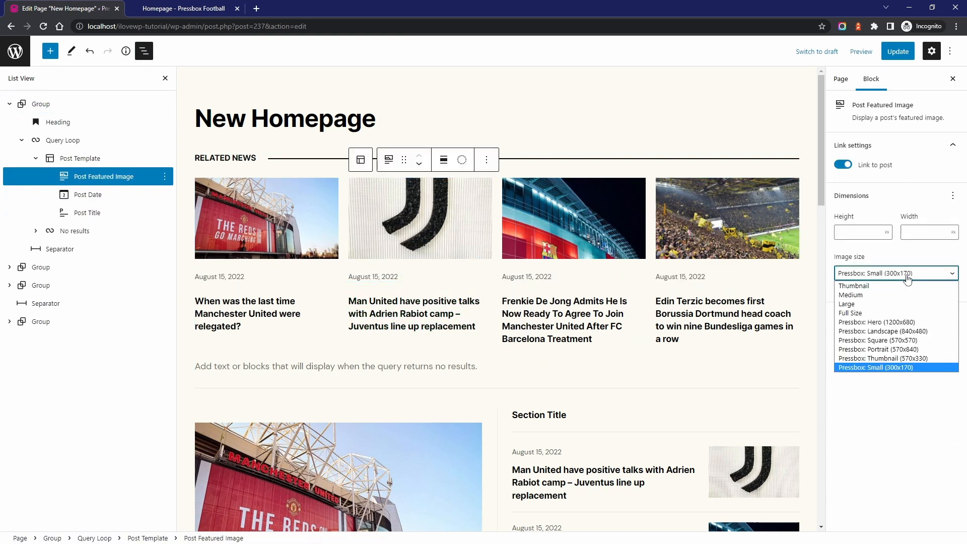
pyautogui.click(909, 340)
pyautogui.click(902, 273)
pyautogui.click(904, 358)
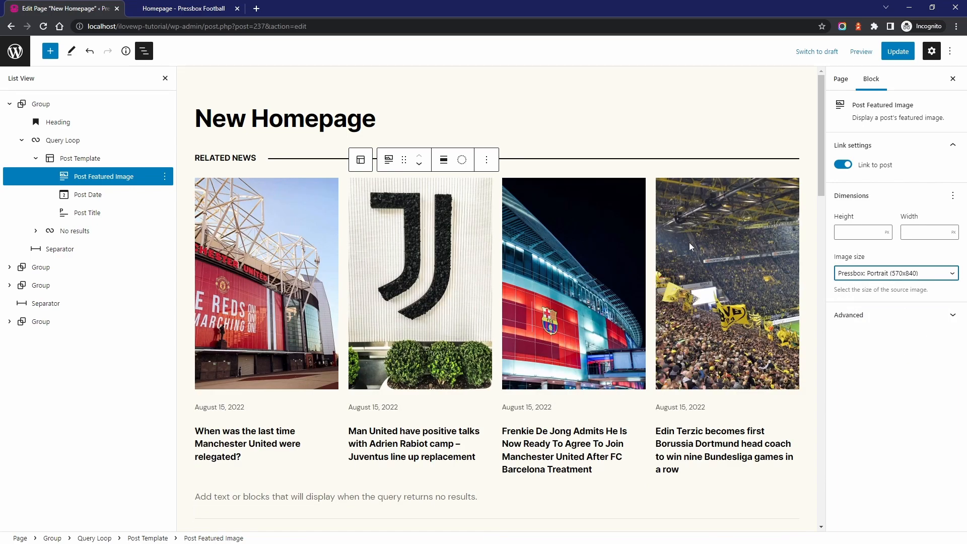
pyautogui.click(902, 273)
pyautogui.click(902, 360)
# Place the featured images left of the text in the Section Title list and set them to Pressbox: Square (570x570)
pyautogui.scroll(-5, 738, 238)
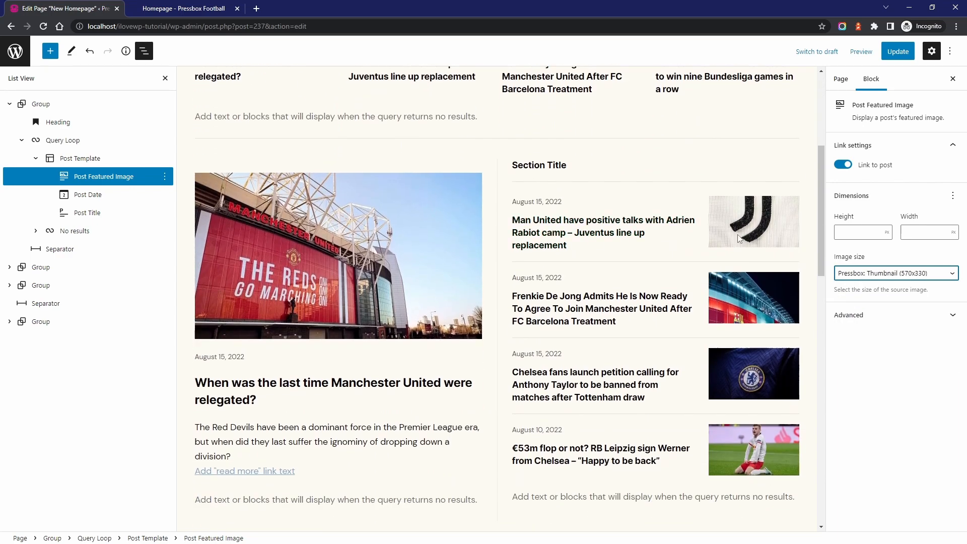
pyautogui.click(738, 239)
pyautogui.click(892, 275)
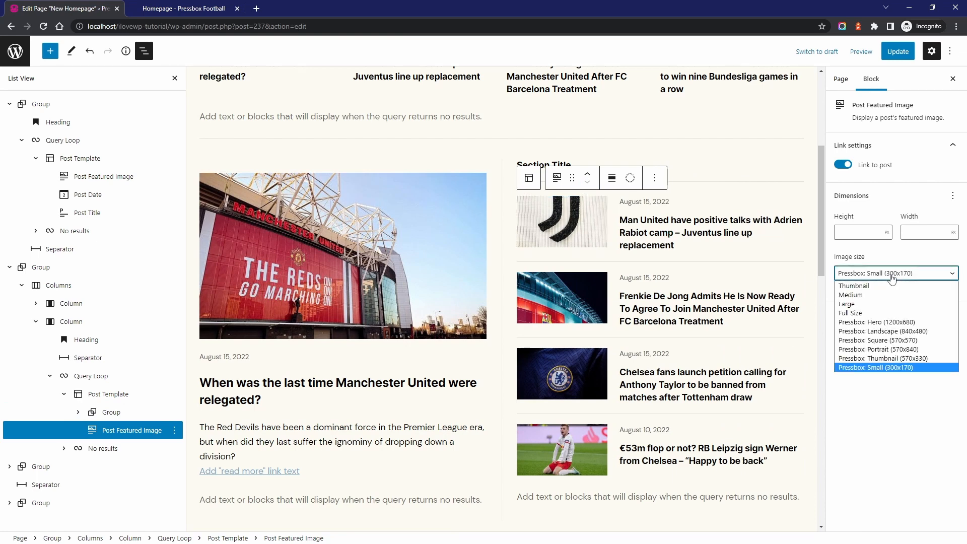
pyautogui.click(906, 340)
# Set the large featured image beside the Section Title list to Pressbox: Portrait (570x840)
pyautogui.scroll(-2, 660, 324)
pyautogui.click(355, 166)
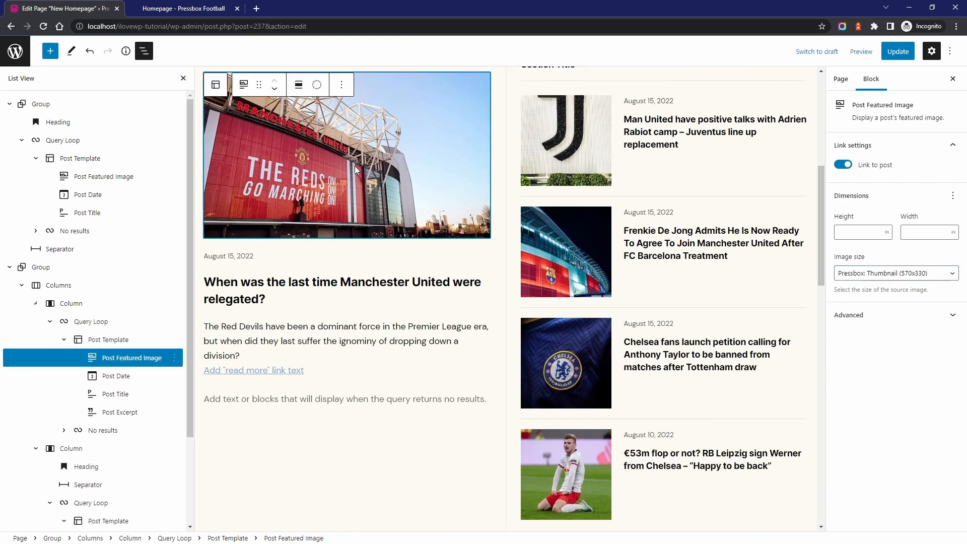
pyautogui.click(908, 274)
pyautogui.click(908, 349)
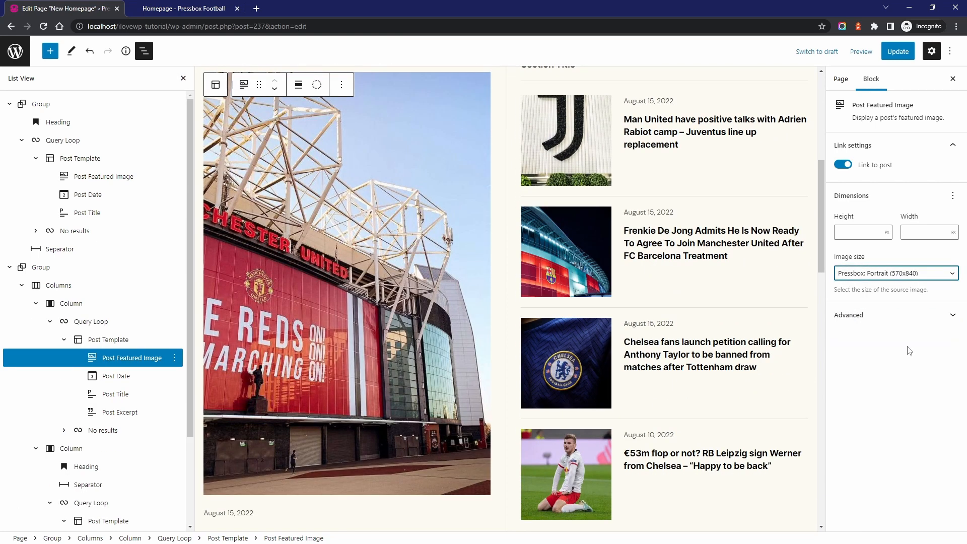
# Update the page and view it live to check the new image sizes and placement
pyautogui.click(897, 53)
pyautogui.click(94, 510)
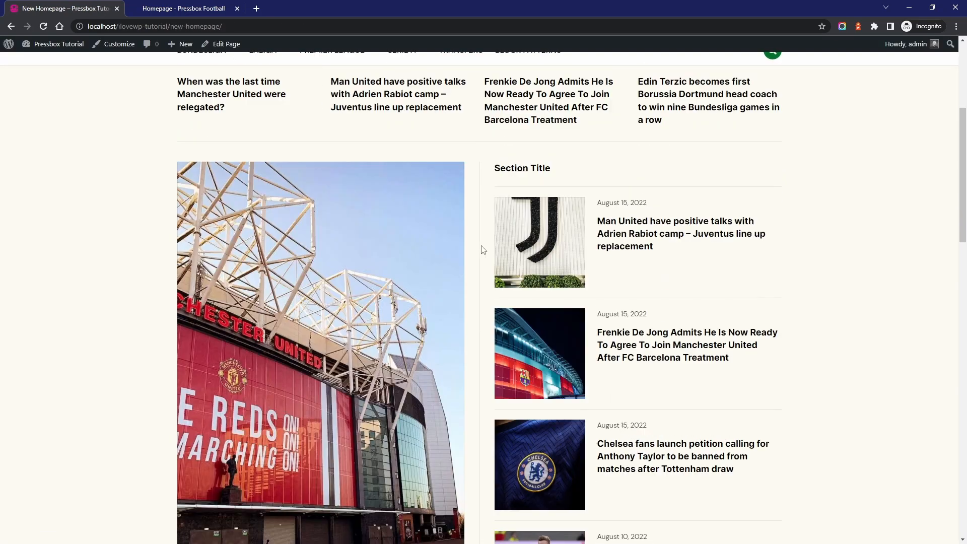
pyautogui.scroll(-6, 483, 251)
pyautogui.scroll(6, 540, 282)
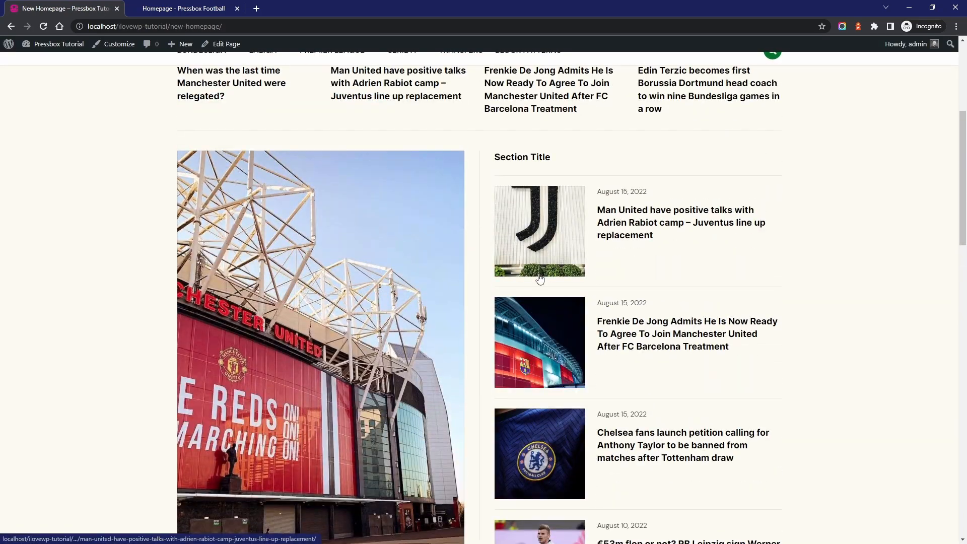
pyautogui.scroll(4, 540, 279)
# Reopen the page for editing and align the Group holding the large post and the Section Title list to full width
pyautogui.click(226, 44)
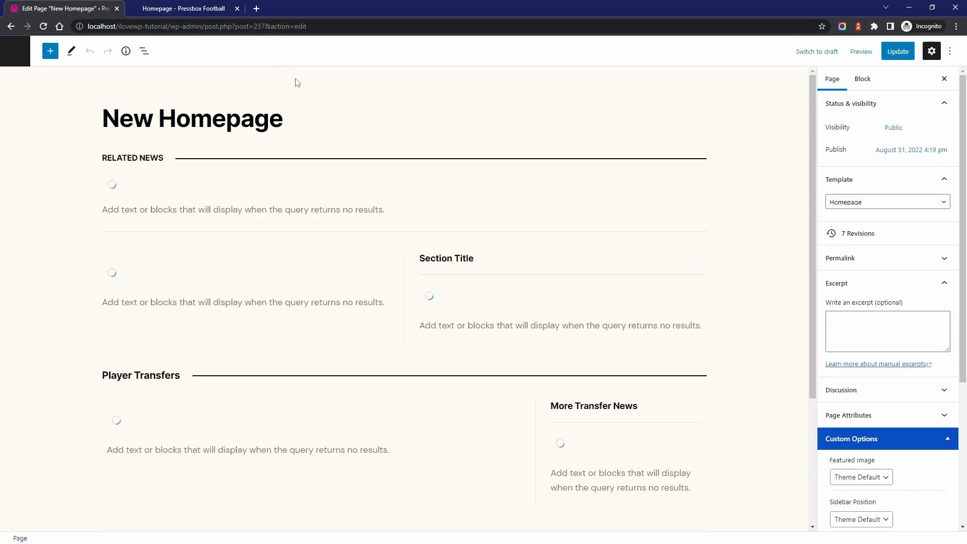
pyautogui.scroll(-6, 352, 192)
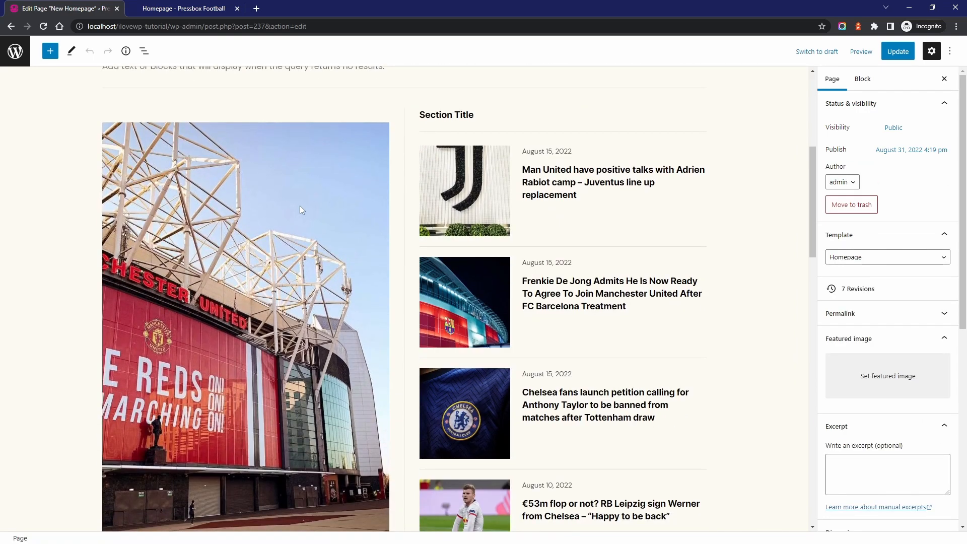
pyautogui.click(300, 206)
pyautogui.click(143, 51)
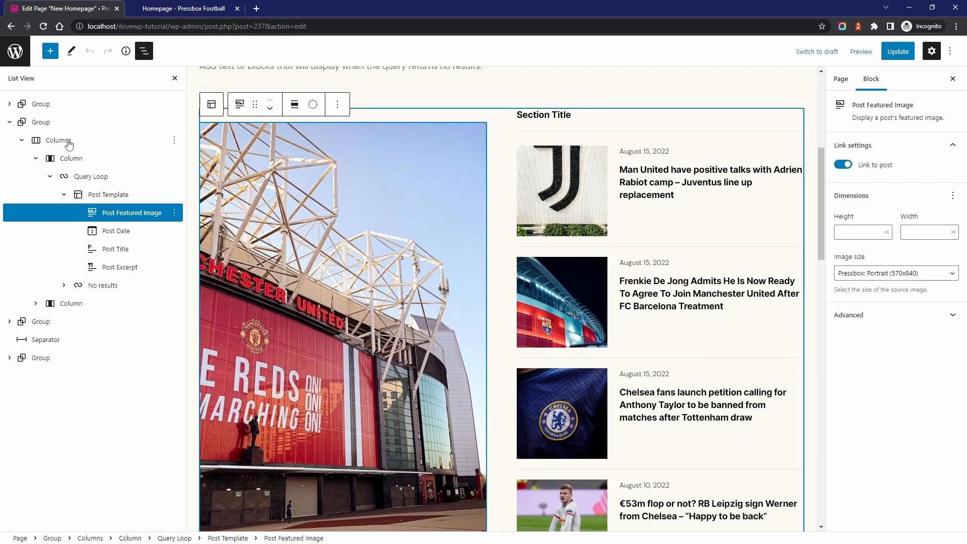
pyautogui.click(40, 123)
pyautogui.click(268, 86)
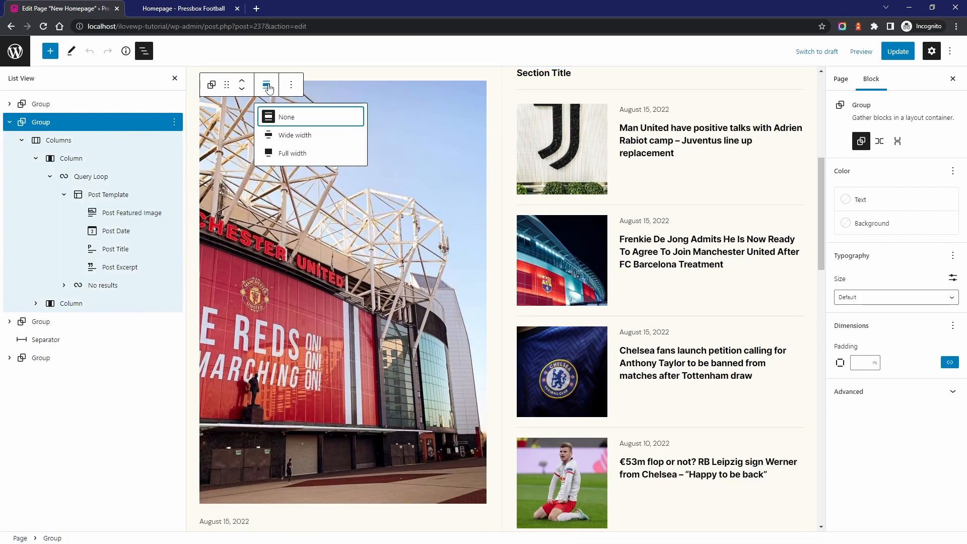
pyautogui.click(284, 154)
# Set the full-width Group's background color to White (FFFFFF)
pyautogui.scroll(2, 554, 252)
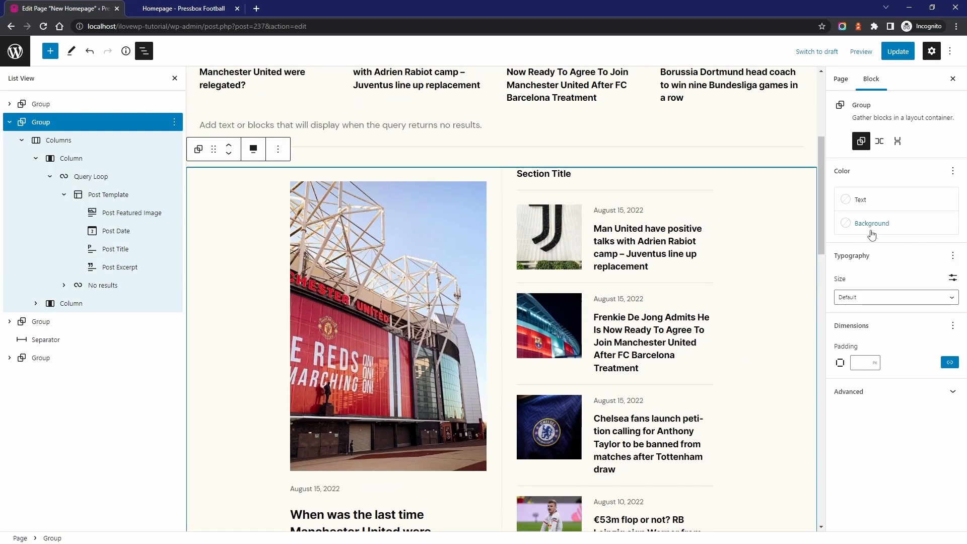
pyautogui.click(859, 224)
pyautogui.click(708, 302)
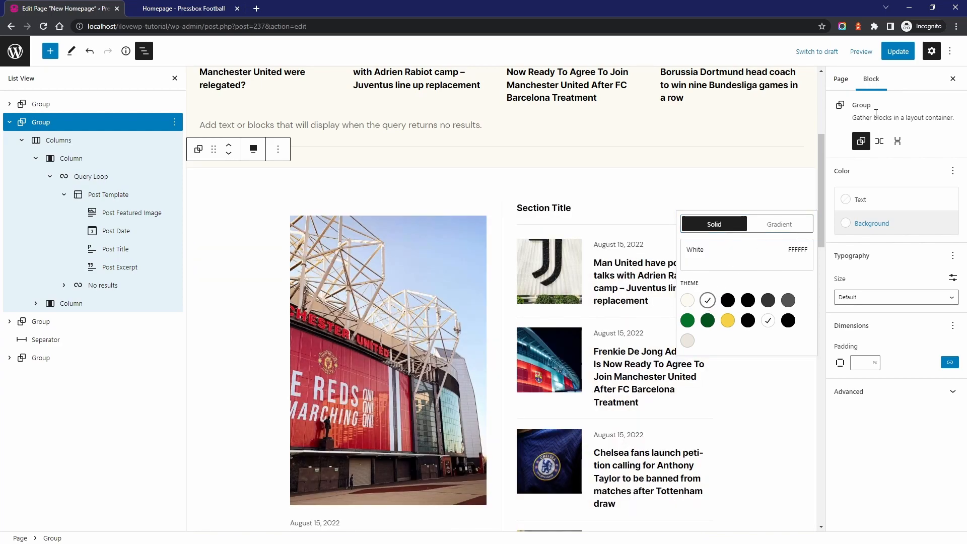
# Update the page and view it live to check the white full-width section against the sections around it
pyautogui.click(896, 52)
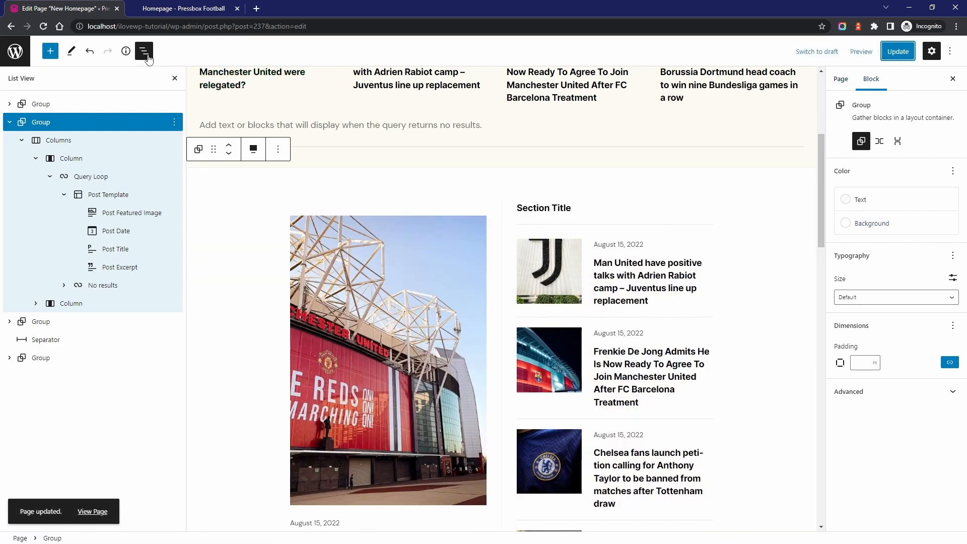
pyautogui.click(144, 50)
pyautogui.scroll(-5, 448, 233)
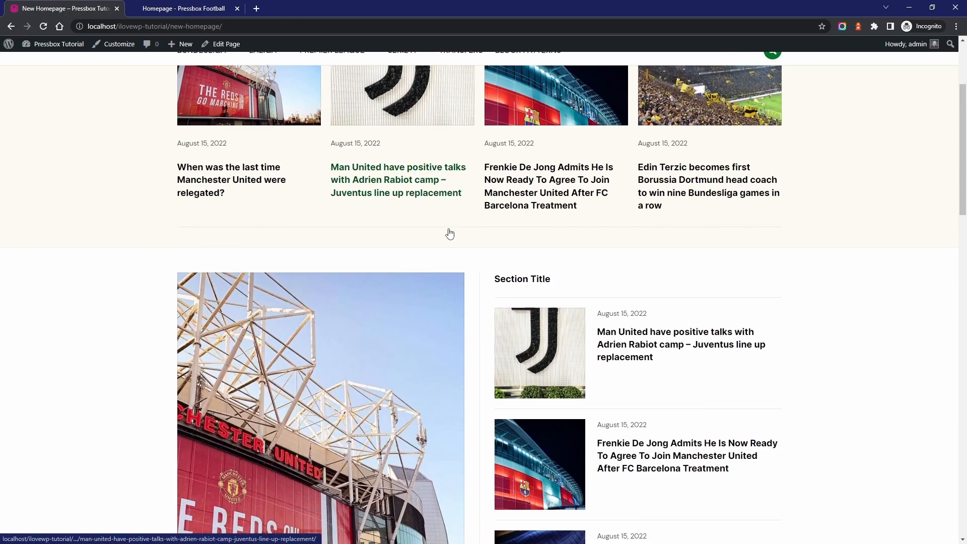
pyautogui.scroll(-8, 450, 233)
pyautogui.scroll(6, 395, 317)
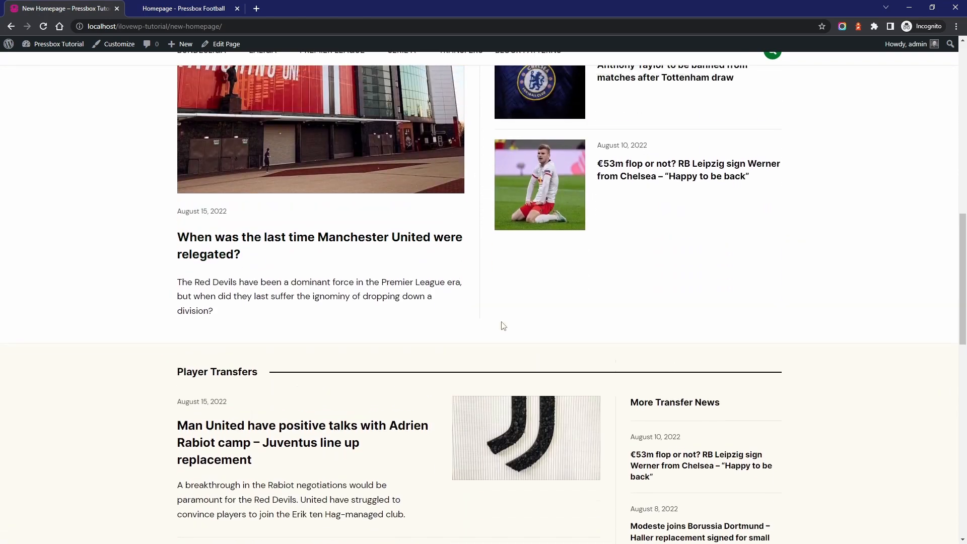
pyautogui.scroll(5, 486, 284)
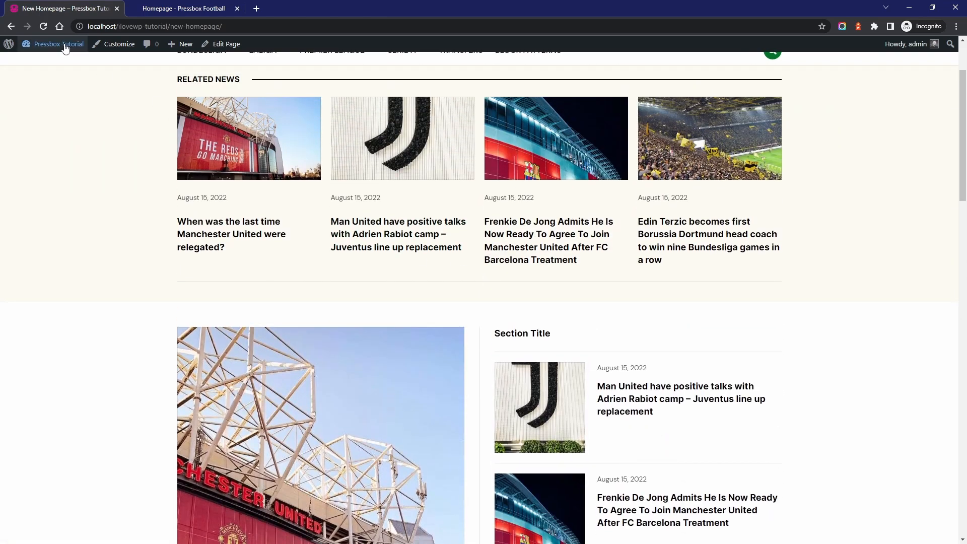
# Set New Homepage as the static homepage in the Reading settings, save the change, and review the site's front page
pyautogui.moveTo(65, 48)
pyautogui.click(45, 67)
pyautogui.moveTo(35, 274)
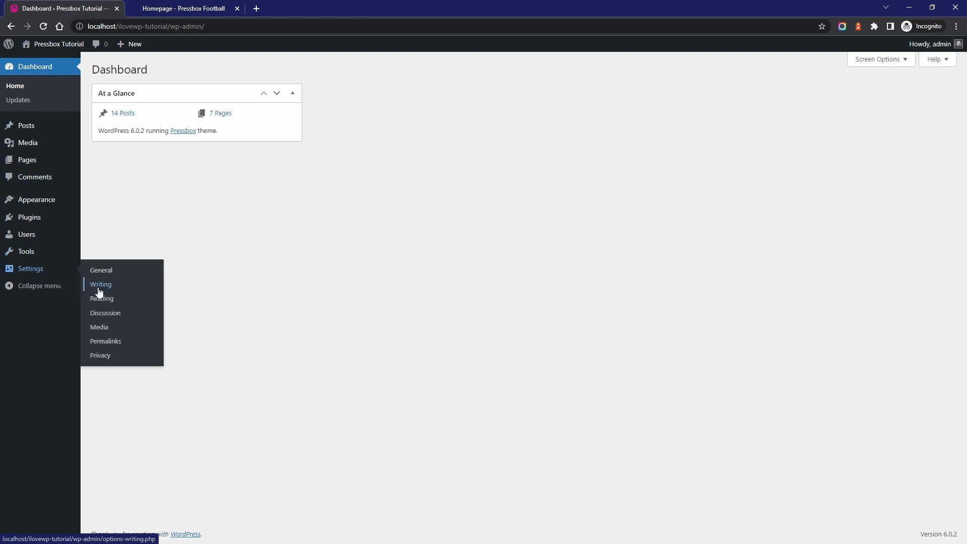
pyautogui.click(103, 301)
pyautogui.click(275, 138)
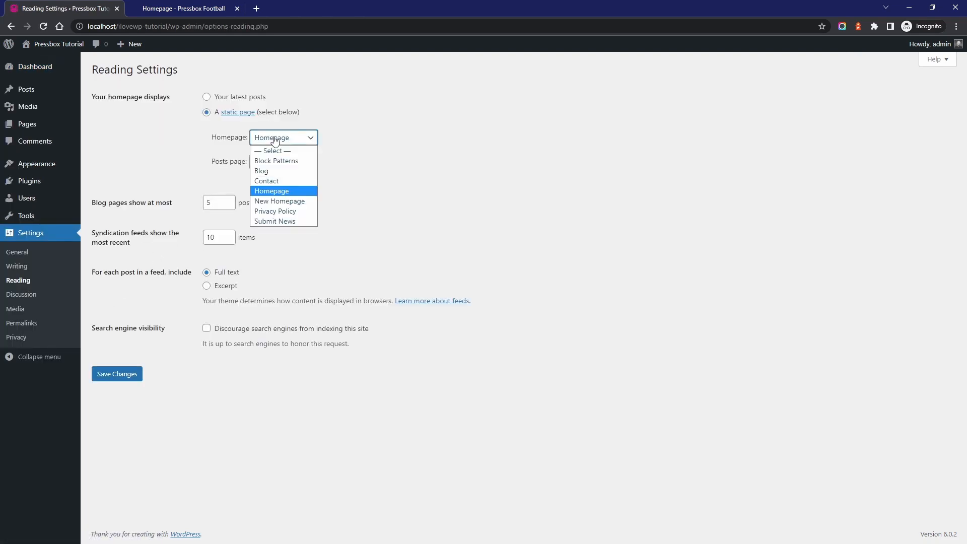
pyautogui.click(272, 202)
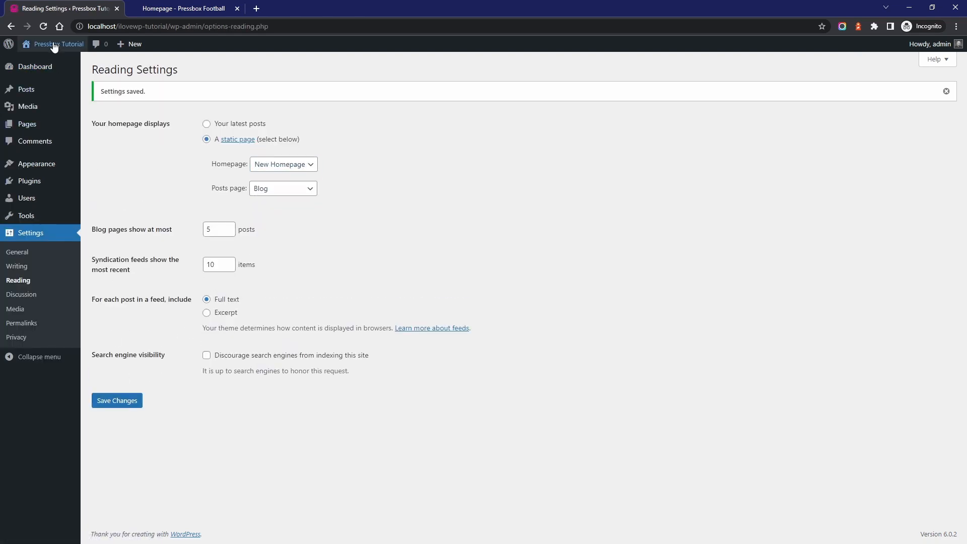
pyautogui.click(54, 44)
pyautogui.scroll(-15, 155, 270)
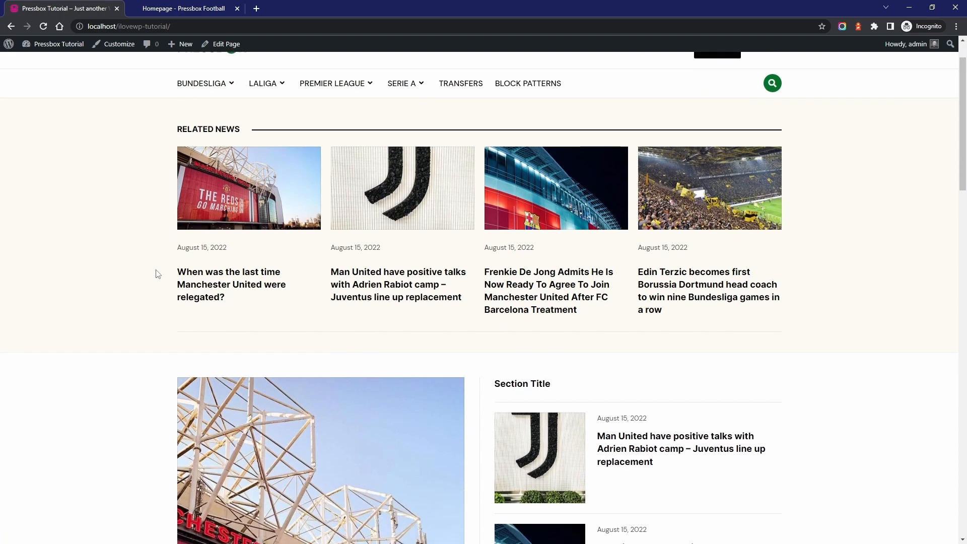
pyautogui.scroll(-10, 154, 269)
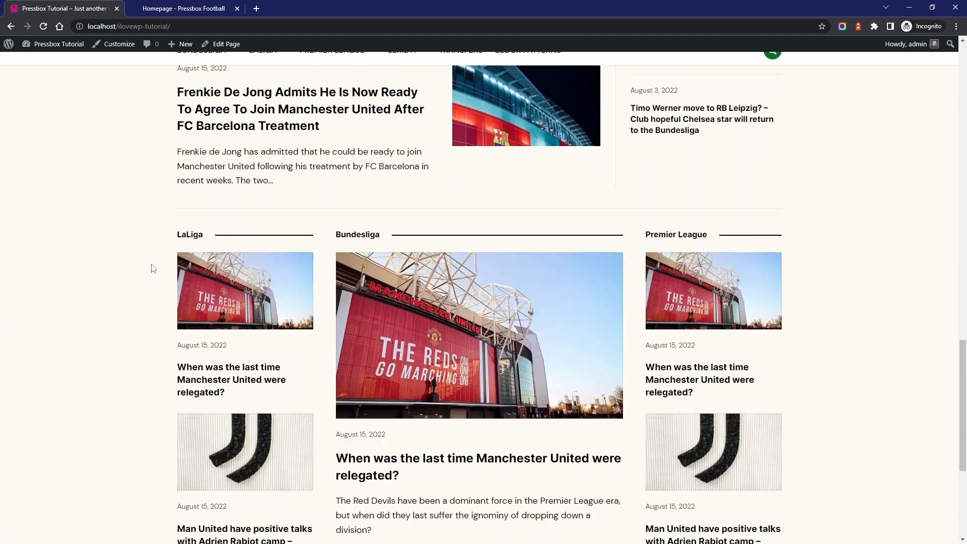
pyautogui.scroll(20, 152, 268)
pyautogui.scroll(3, 151, 267)
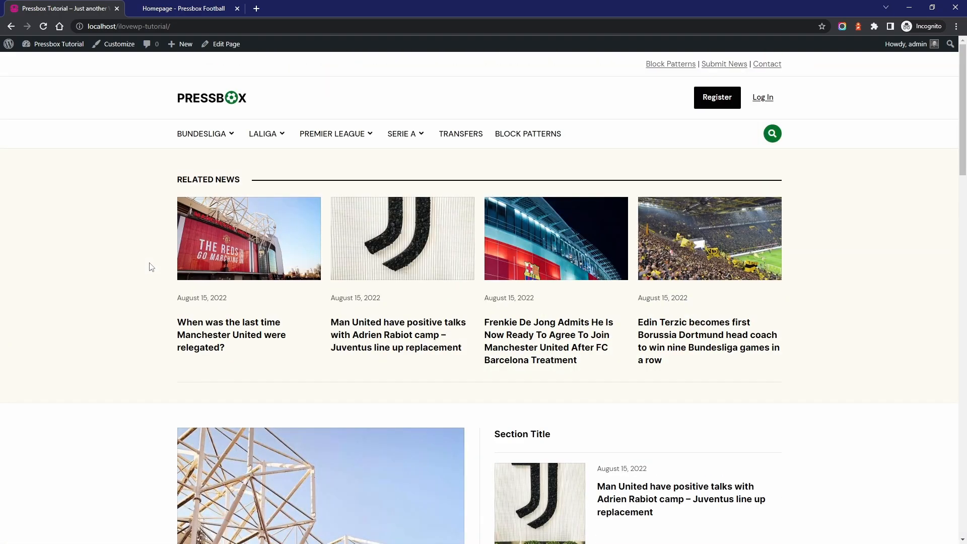
# Open the Frenkie De Jong article for editing and add an empty paragraph after the one ending in "Old Trafford."
pyautogui.click(532, 254)
pyautogui.scroll(-10, 528, 254)
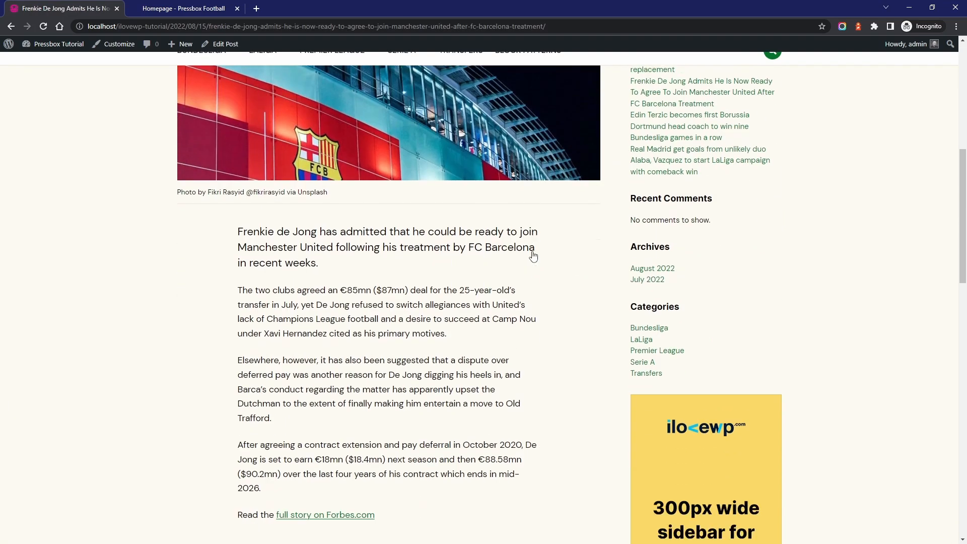
pyautogui.click(222, 44)
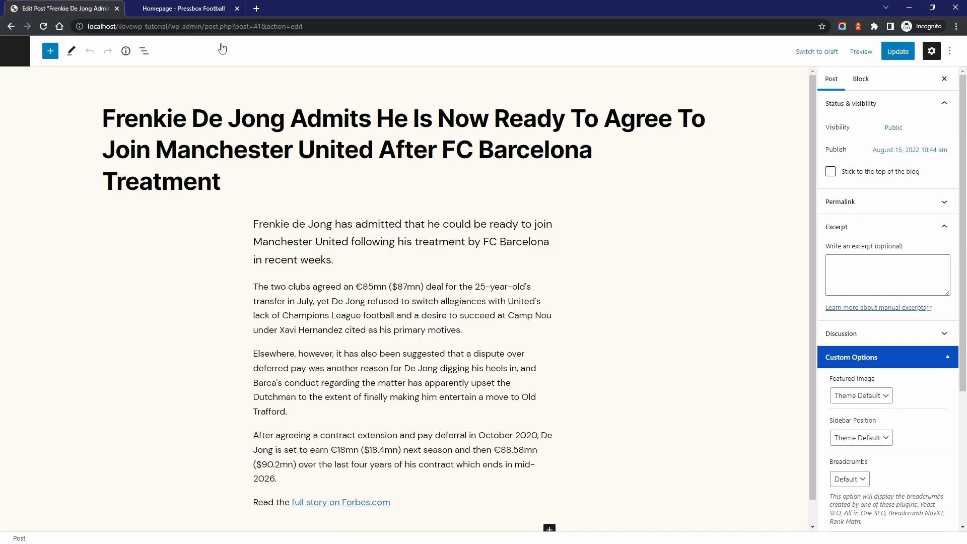
pyautogui.click(292, 409)
pyautogui.press('Return')
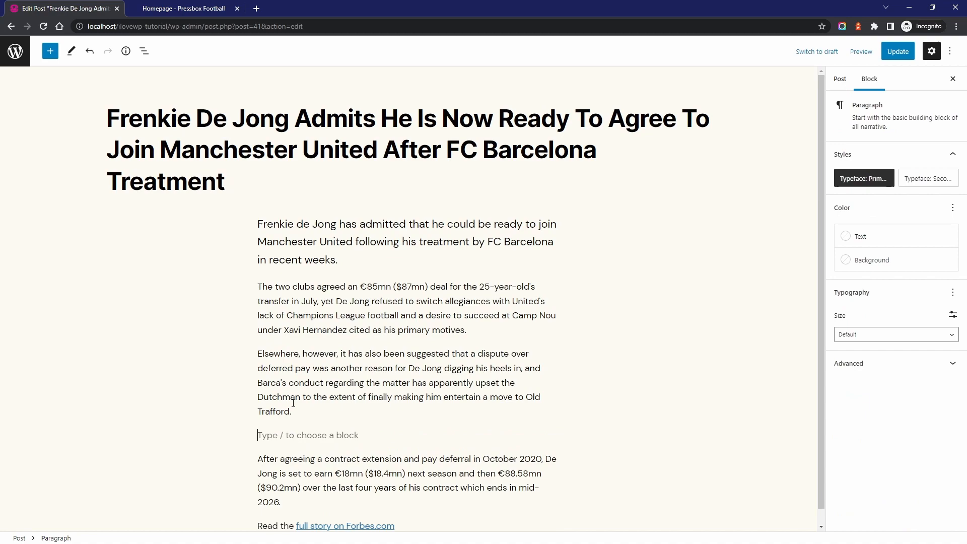
# Insert the Featured Section - V1 pattern from Pressbox - Individual Parts at the empty paragraph
pyautogui.click(51, 52)
pyautogui.click(99, 113)
pyautogui.click(140, 138)
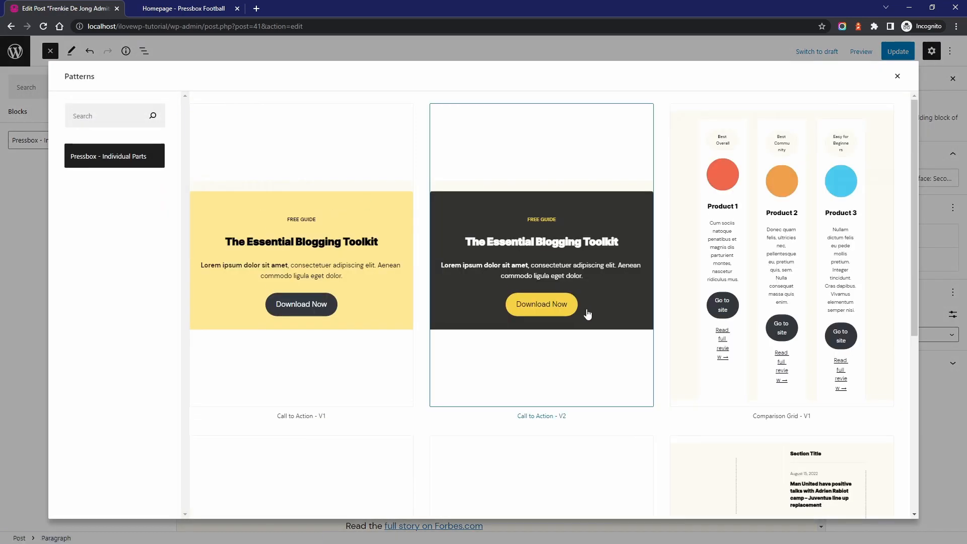
pyautogui.scroll(-20, 584, 312)
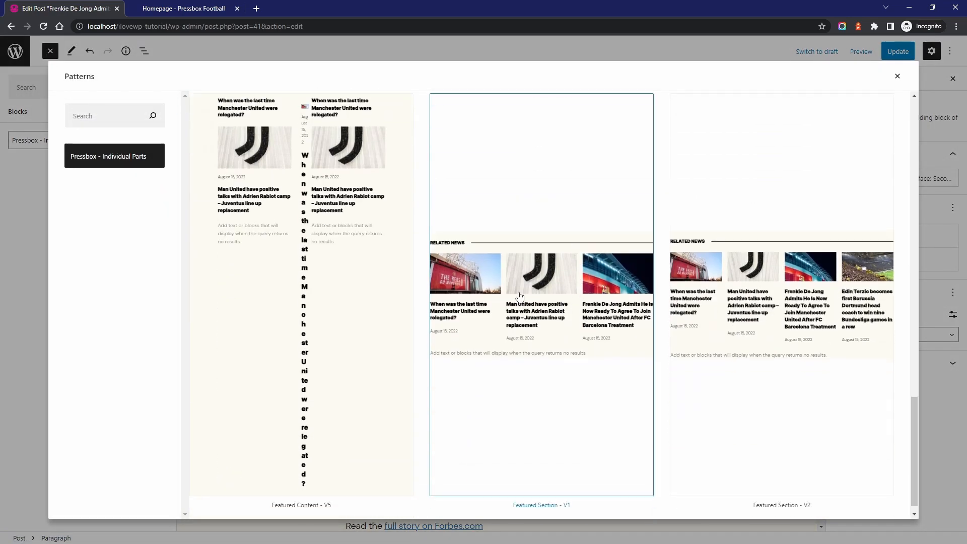
pyautogui.click(520, 296)
pyautogui.scroll(-2, 320, 277)
# Filter the Related News Query Loop to the Premier League category
pyautogui.click(264, 271)
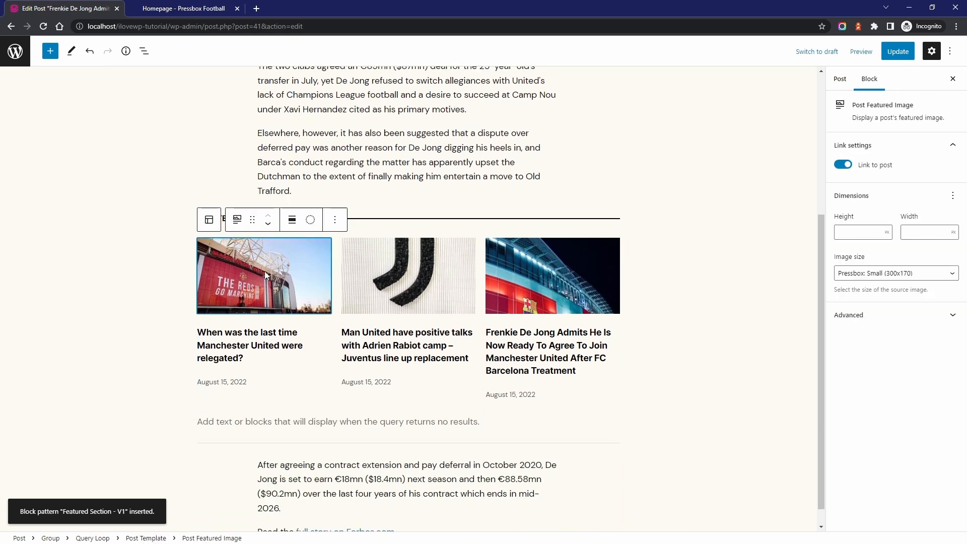
pyautogui.click(92, 538)
pyautogui.scroll(-8, 889, 302)
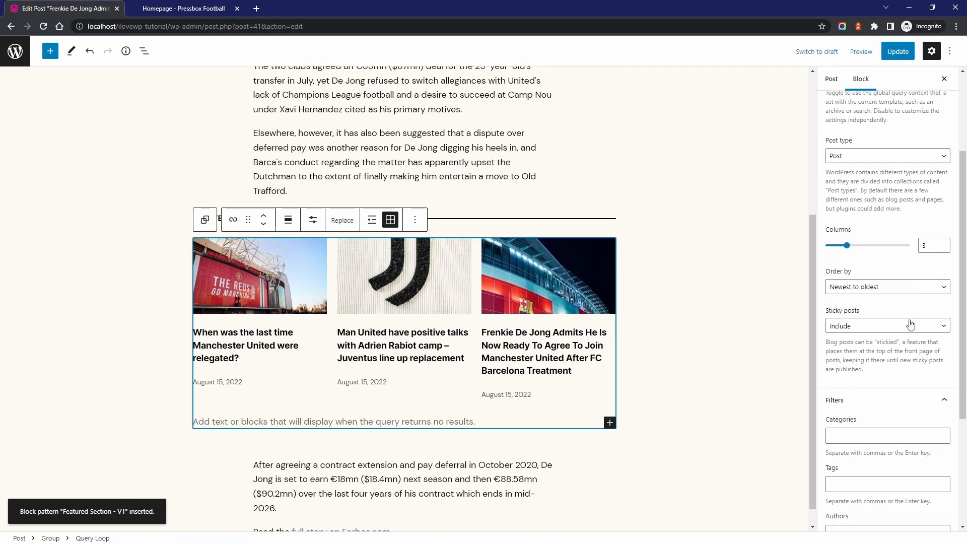
pyautogui.click(849, 318)
pyautogui.write('prem')
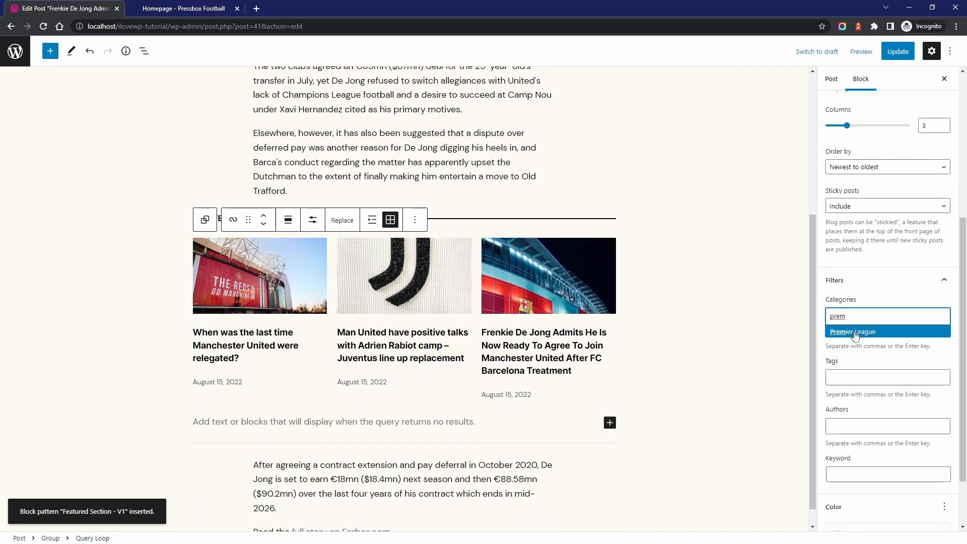
pyautogui.click(854, 333)
# Set the Related News featured images to the Pressbox: Square (570x570) size
pyautogui.click(522, 302)
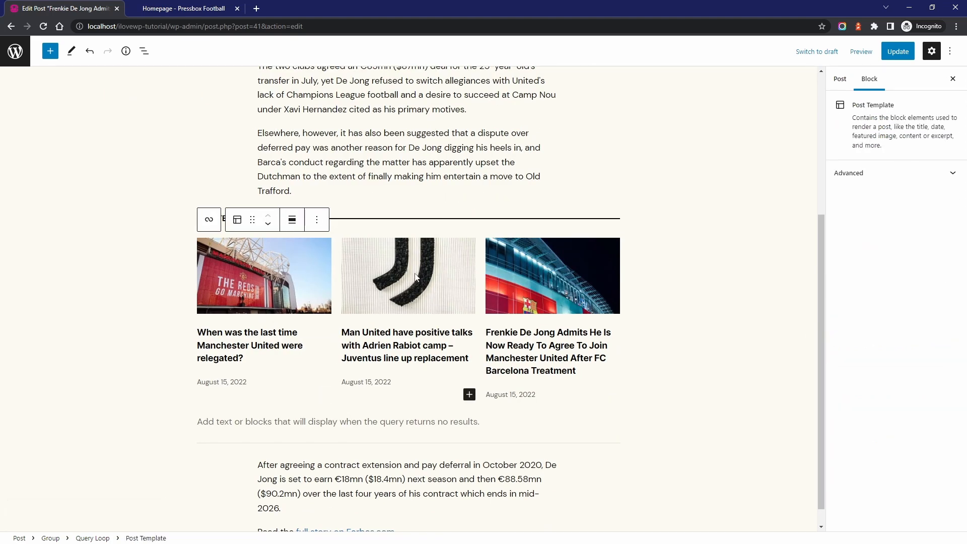
pyautogui.click(417, 277)
pyautogui.click(888, 273)
pyautogui.click(892, 340)
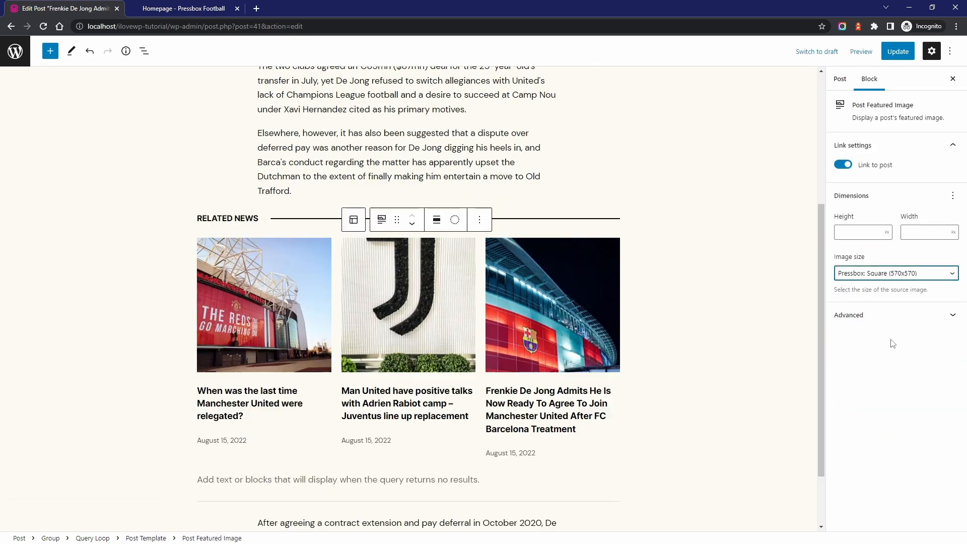
# Set the Related News Query Loop to 4 items per page displayed in 4 columns
pyautogui.click(284, 299)
pyautogui.click(274, 295)
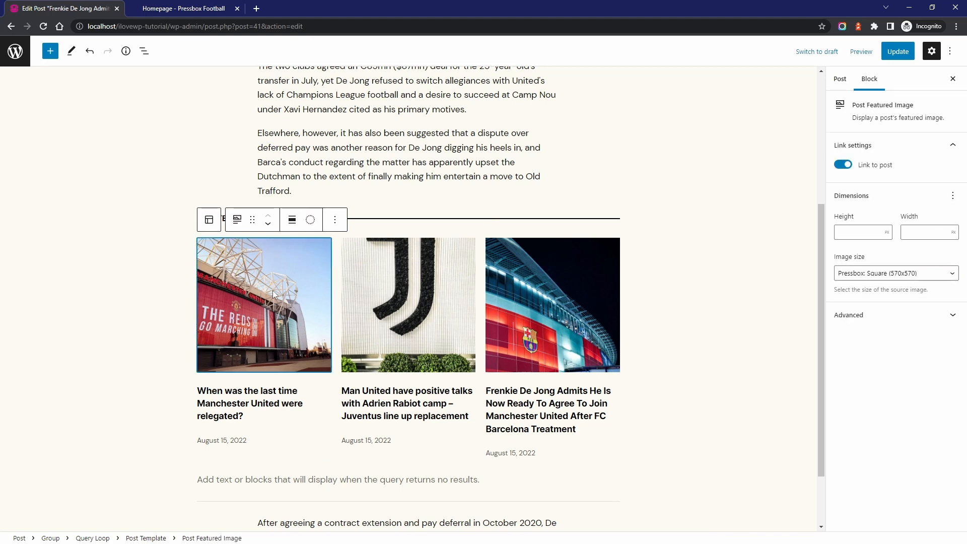
pyautogui.click(93, 538)
pyautogui.click(313, 222)
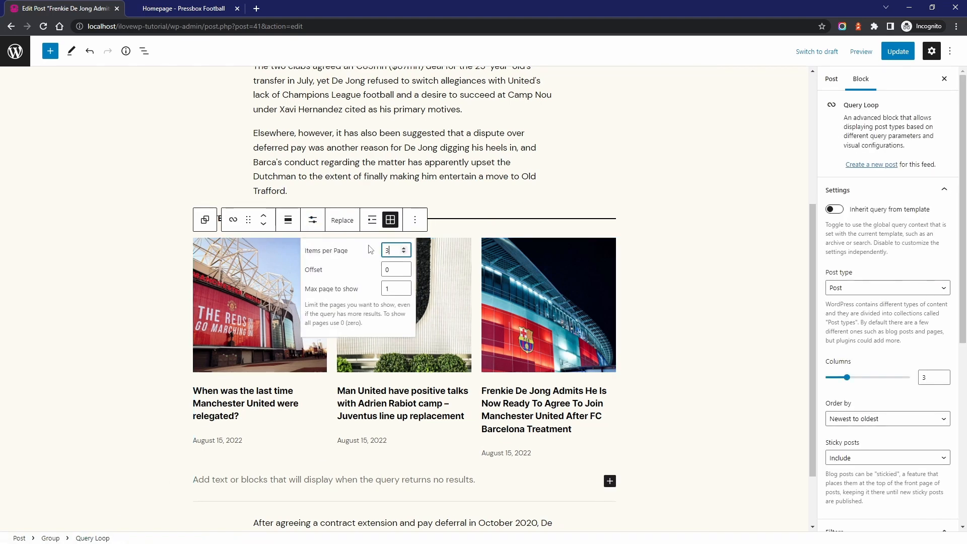
pyautogui.write('4')
pyautogui.click(946, 375)
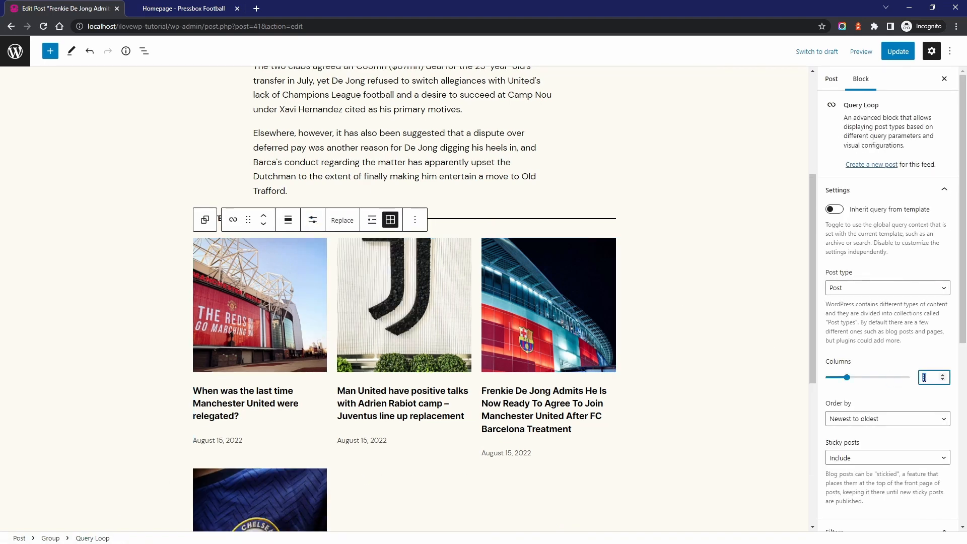
# Try the Related News Group with alignment None, and return it to Wide width
pyautogui.click(50, 538)
pyautogui.click(264, 196)
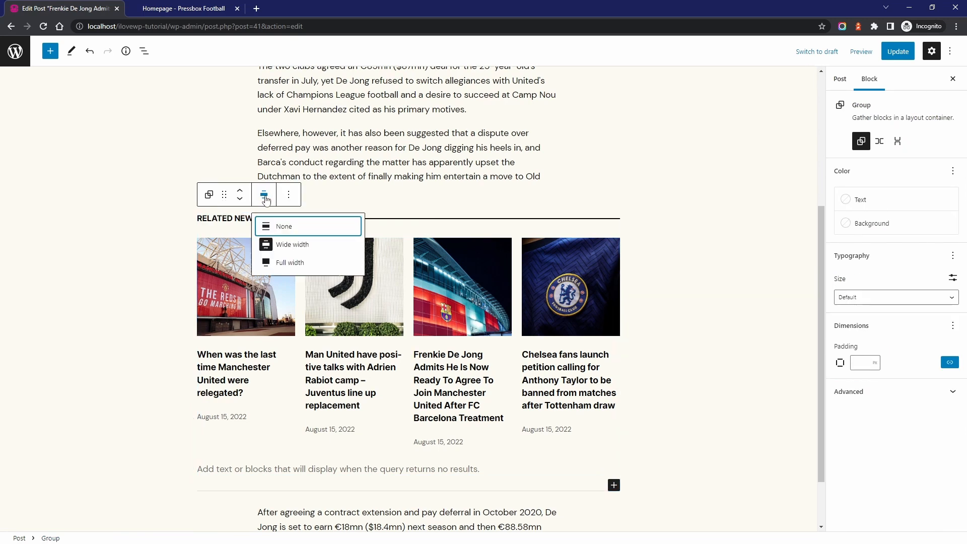
pyautogui.click(280, 246)
pyautogui.click(316, 200)
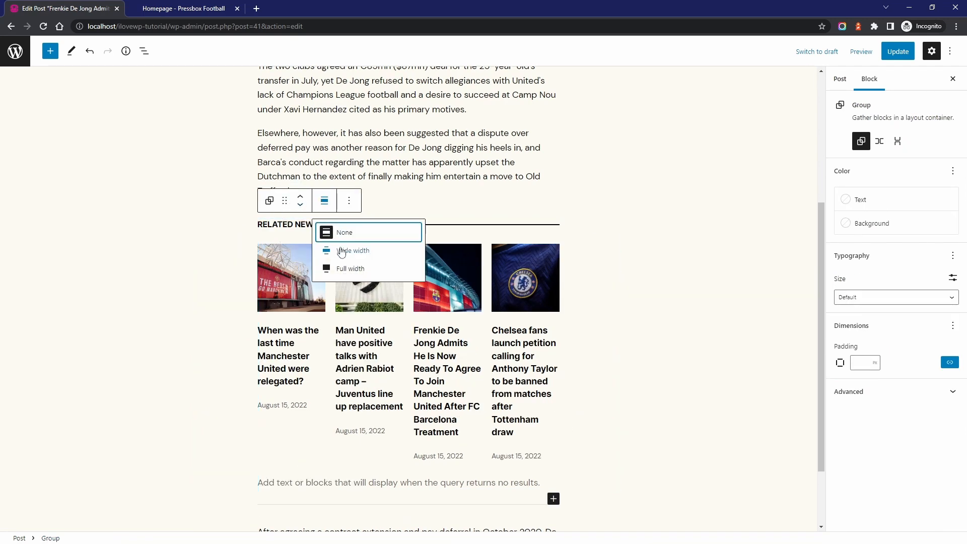
pyautogui.click(341, 247)
# Update the post and view it live to check the Related News section within the article
pyautogui.click(898, 51)
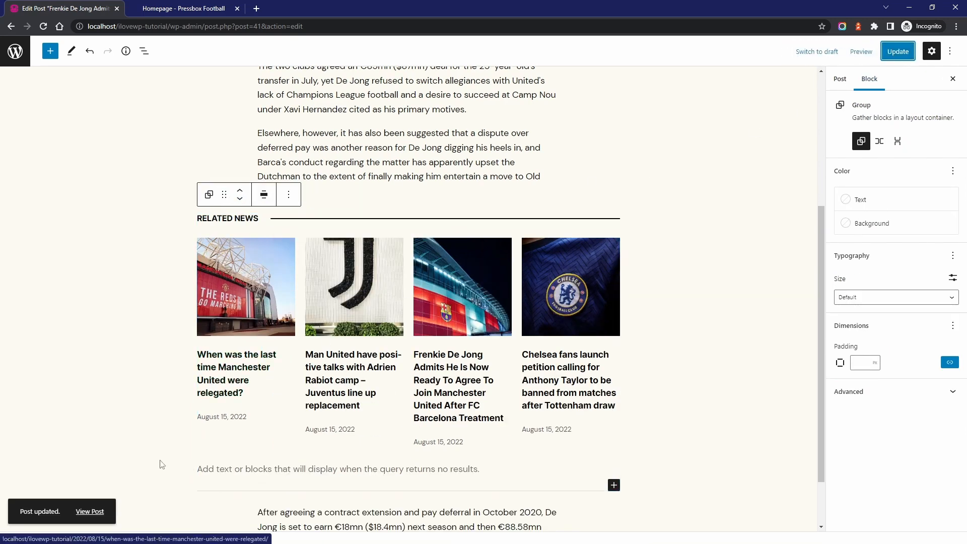
pyautogui.click(89, 512)
pyautogui.scroll(-15, 252, 205)
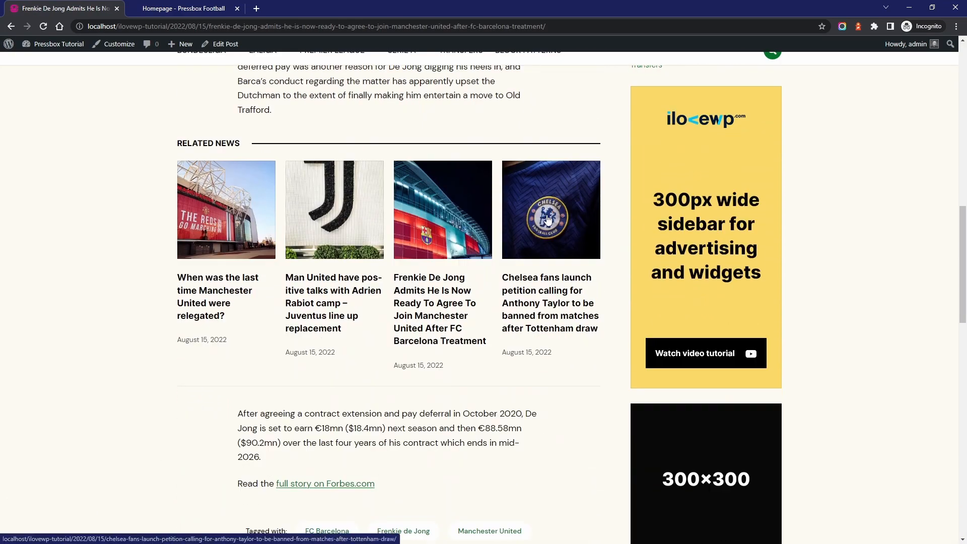
# Reopen the post for editing and open the block options of the Related News Group
pyautogui.click(225, 43)
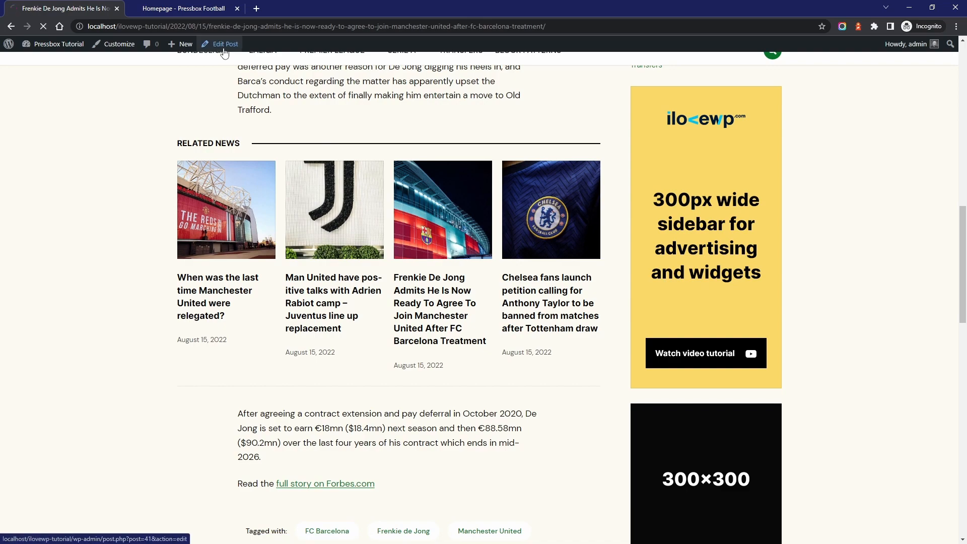
pyautogui.scroll(-5, 268, 226)
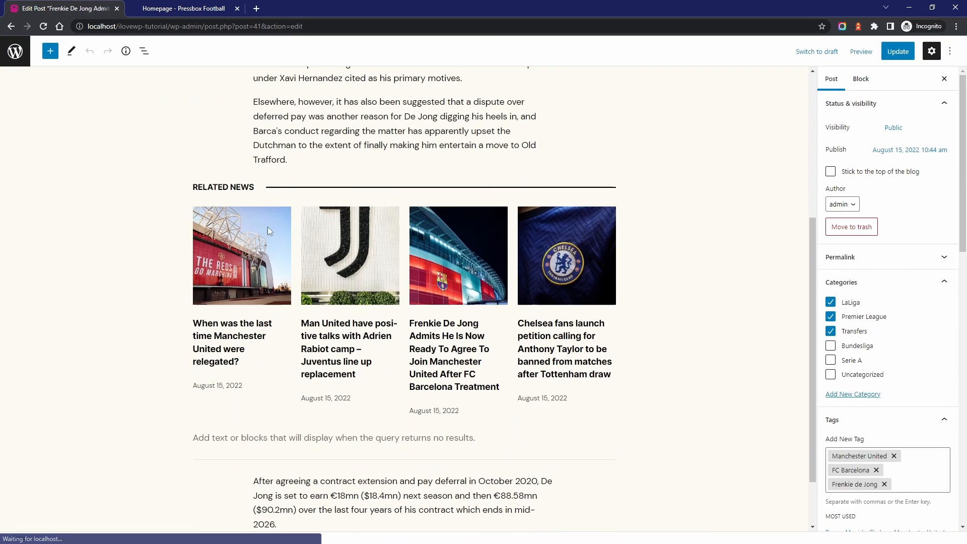
pyautogui.click(230, 185)
pyautogui.click(51, 538)
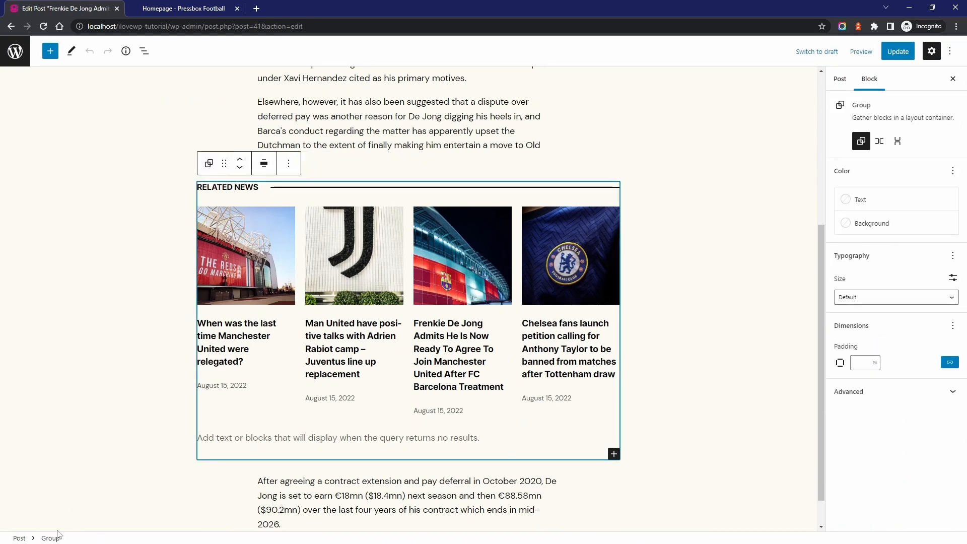
pyautogui.click(288, 166)
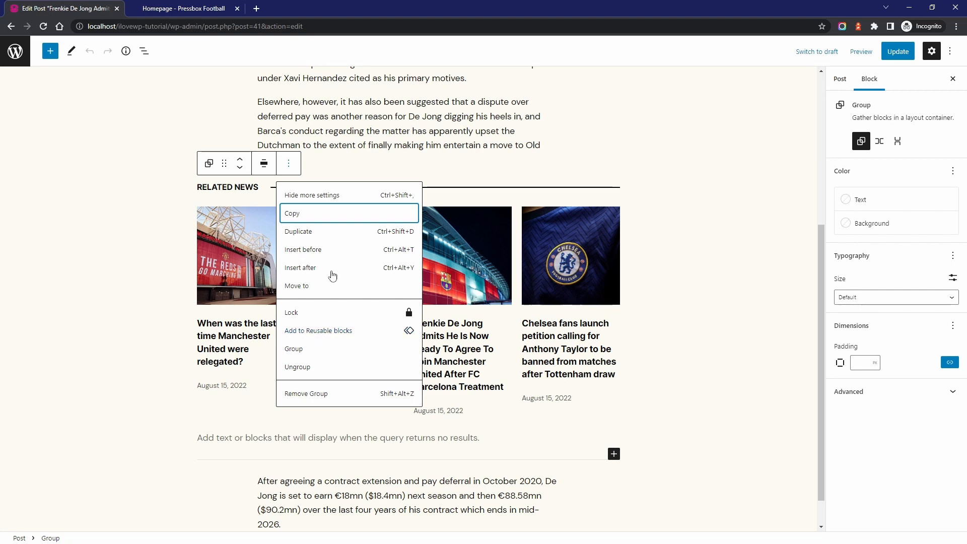
# Leave the post editor and examine the featured category and product comparison patterns on the live Block Patterns page
pyautogui.click(356, 136)
pyautogui.scroll(5, 356, 136)
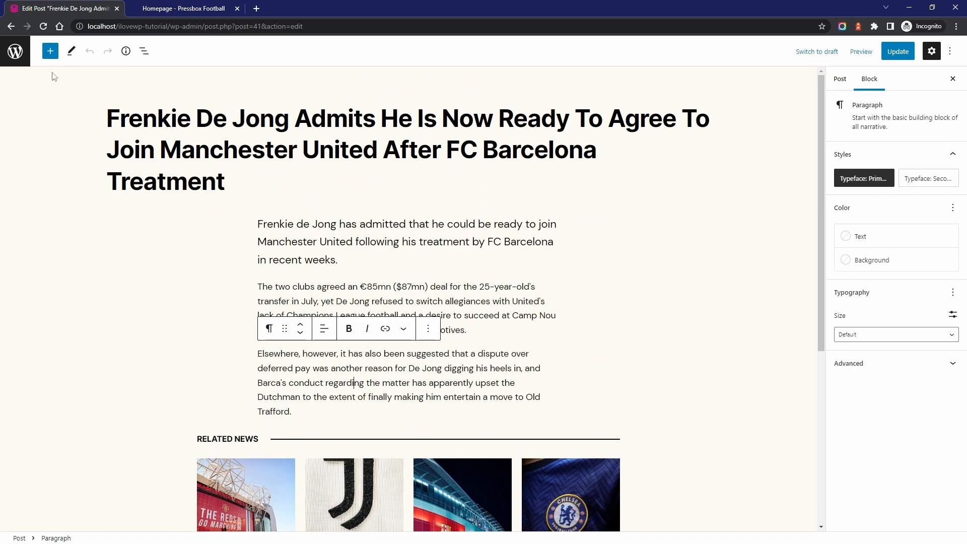
pyautogui.click(15, 51)
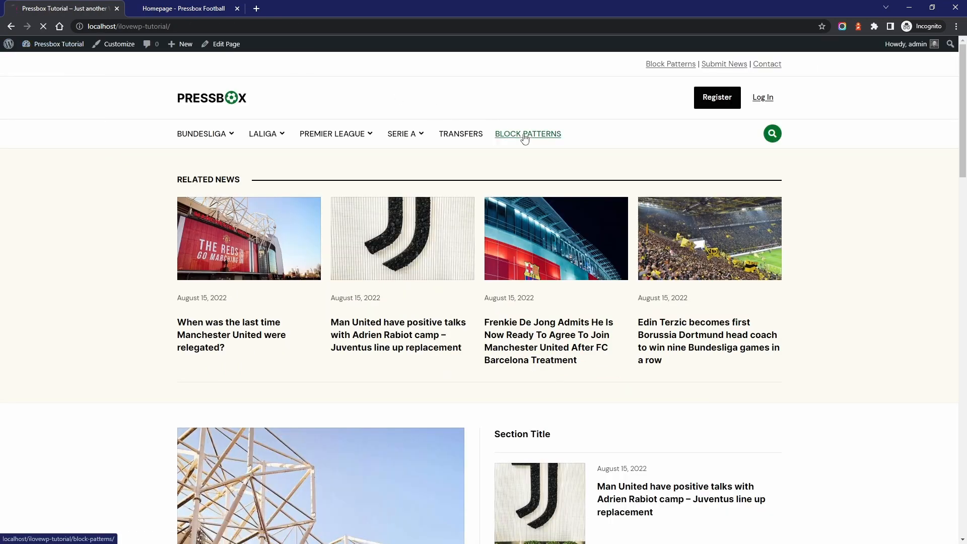
pyautogui.click(525, 135)
pyautogui.scroll(-5, 523, 142)
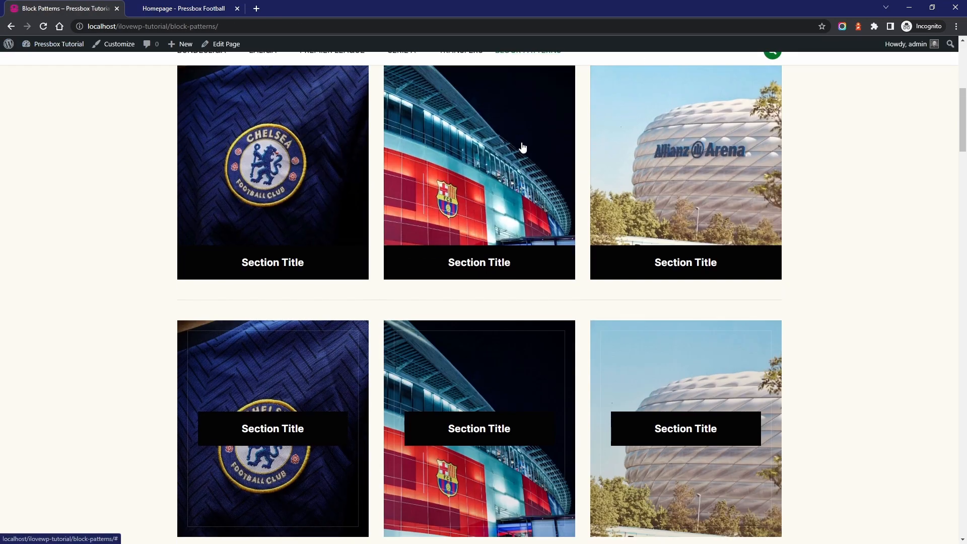
pyautogui.scroll(-8, 523, 147)
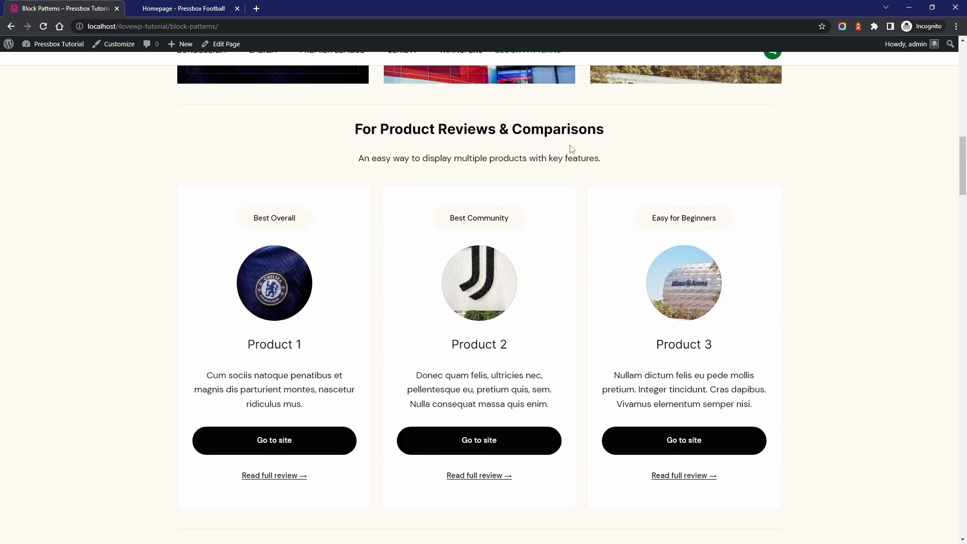
pyautogui.scroll(13, 674, 306)
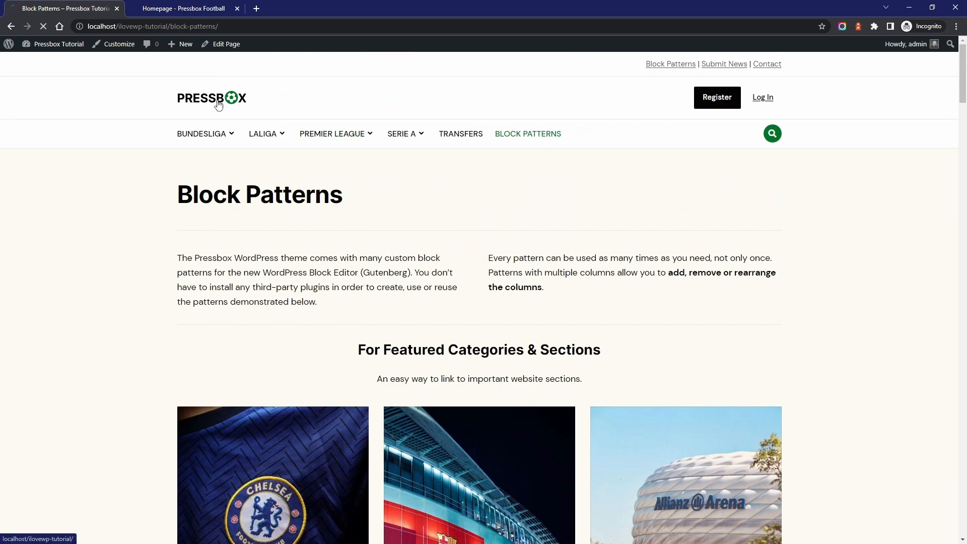
# Open the homepage for editing and insert the Comparison Grid - V1 pattern below the Related News section
pyautogui.click(222, 46)
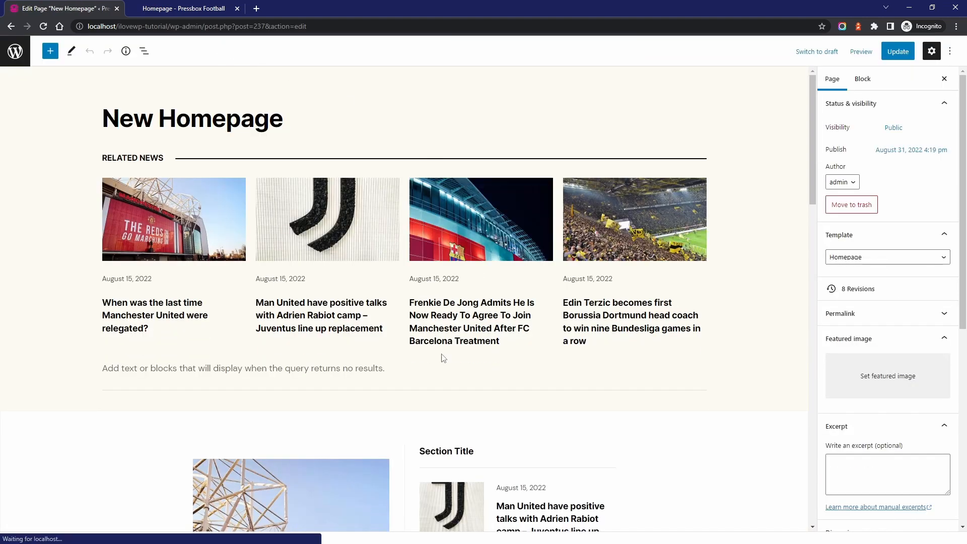
pyautogui.click(405, 400)
pyautogui.click(352, 292)
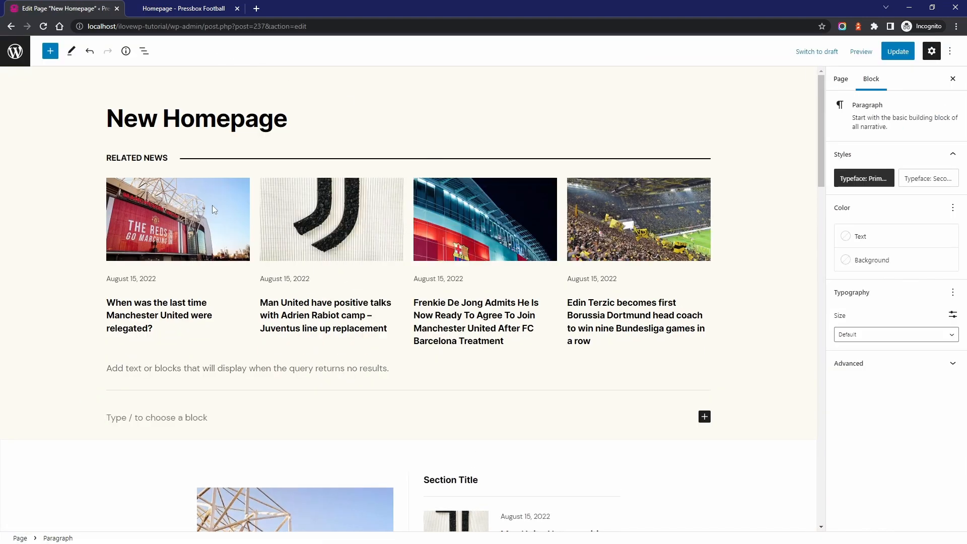
pyautogui.click(55, 56)
pyautogui.click(102, 111)
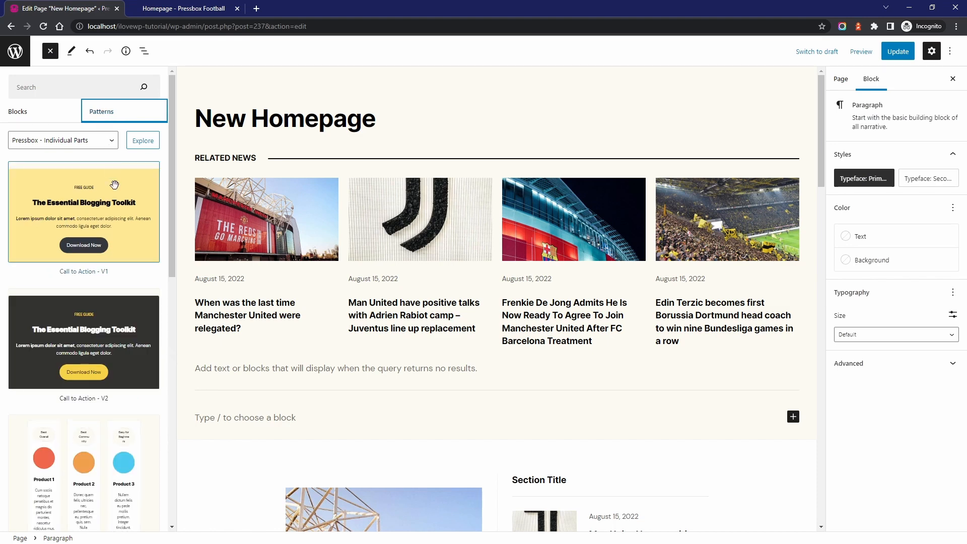
pyautogui.scroll(-4, 86, 331)
pyautogui.click(82, 297)
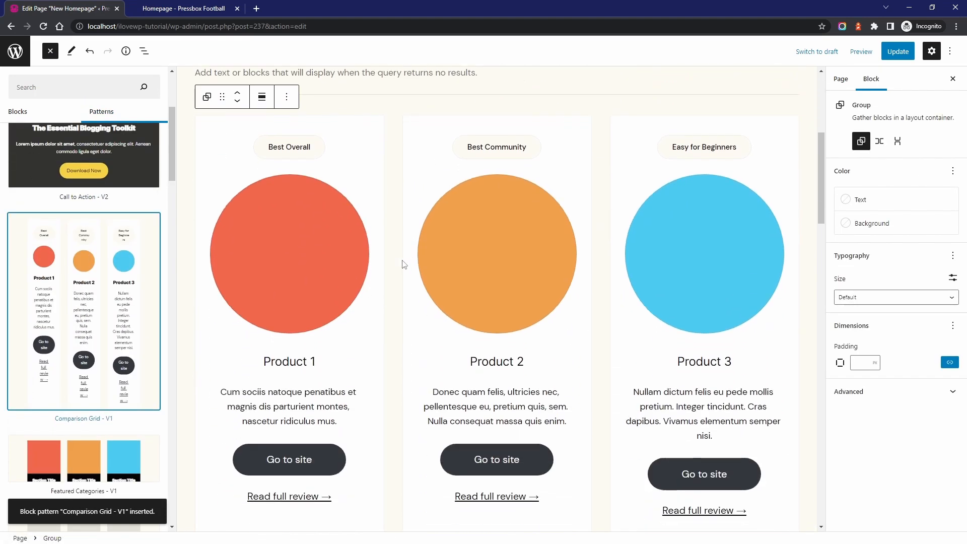
# Replace the Product 1 placeholder image in the comparison grid with the Chelsea crest photo from the Media Library
pyautogui.click(360, 255)
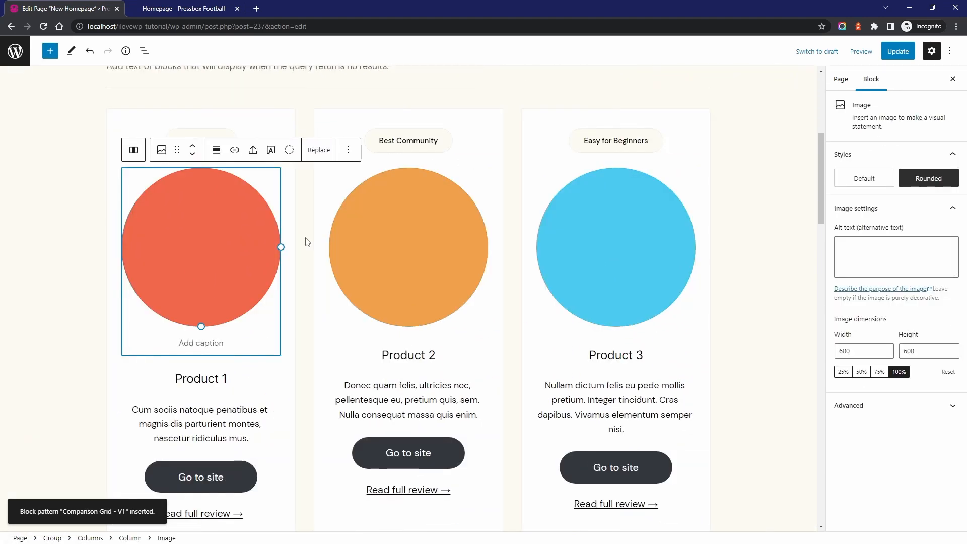
pyautogui.click(317, 151)
pyautogui.click(344, 181)
pyautogui.click(106, 85)
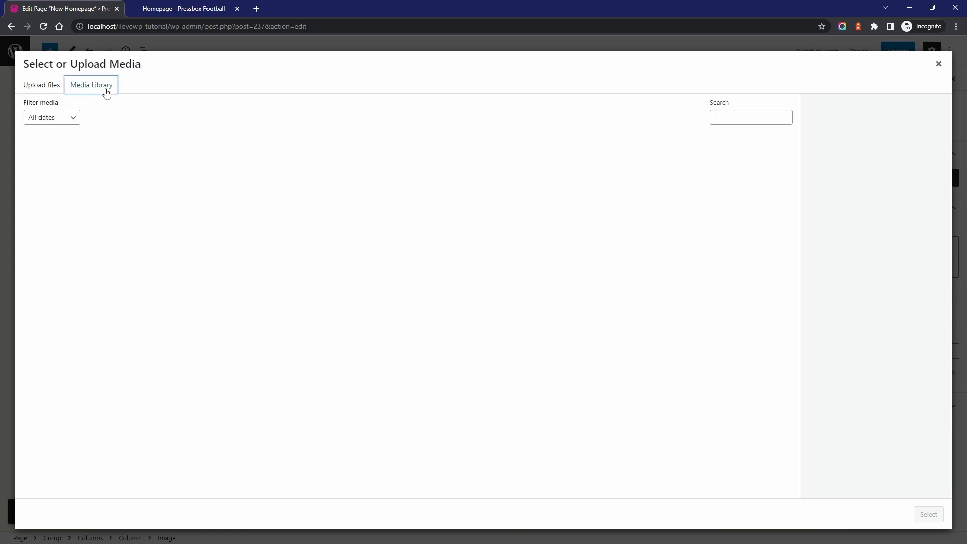
pyautogui.click(518, 252)
pyautogui.click(929, 514)
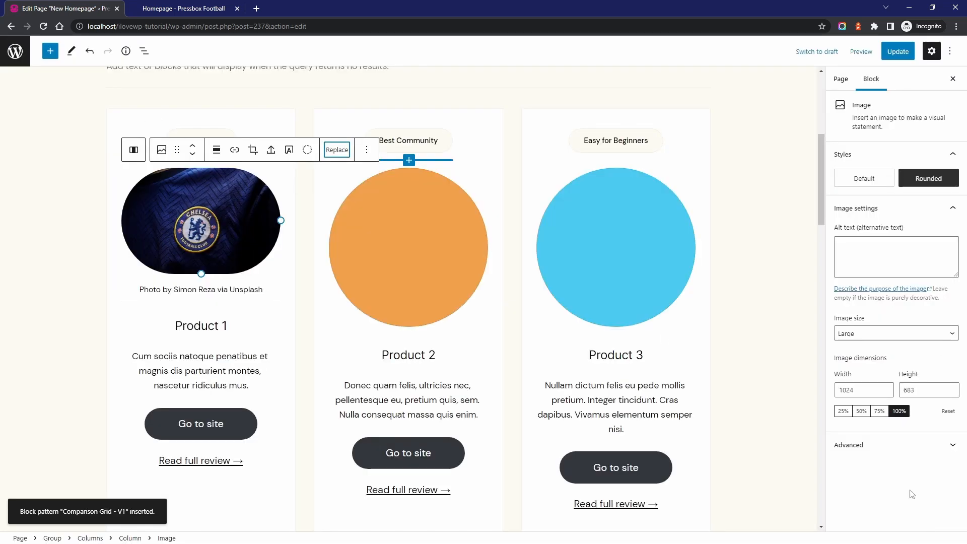
# Set the Product 1 image size to Pressbox: Square (570x570) and its style to Default
pyautogui.click(867, 335)
pyautogui.click(886, 402)
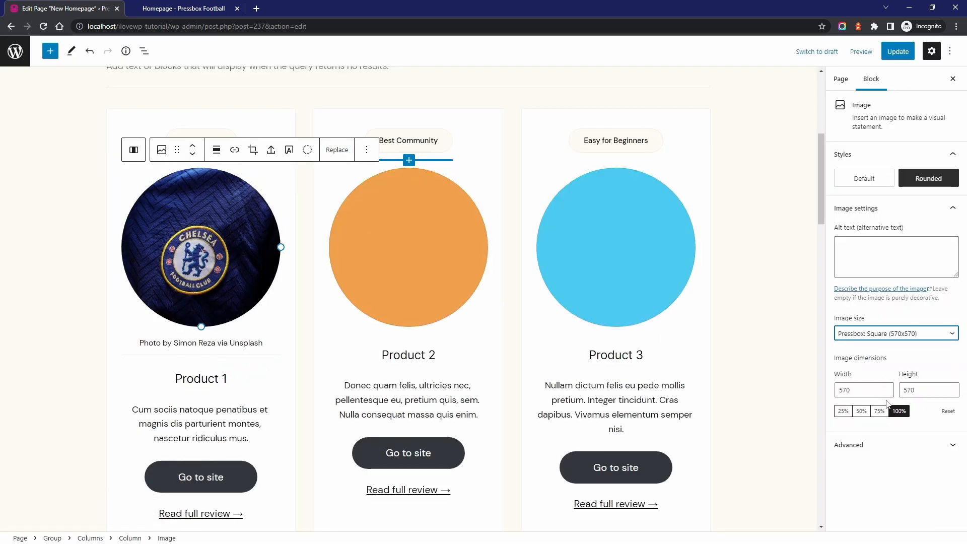
pyautogui.click(864, 178)
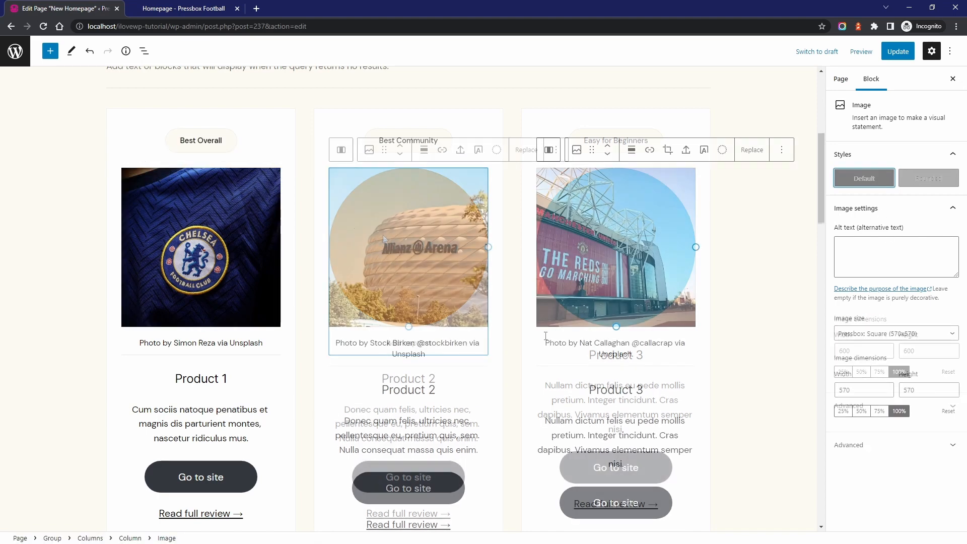
# Delete the photo credit captions under the three product images
pyautogui.moveTo(437, 353); pyautogui.dragTo(335, 343)
pyautogui.press('BackSpace')
pyautogui.moveTo(262, 355); pyautogui.dragTo(153, 358)
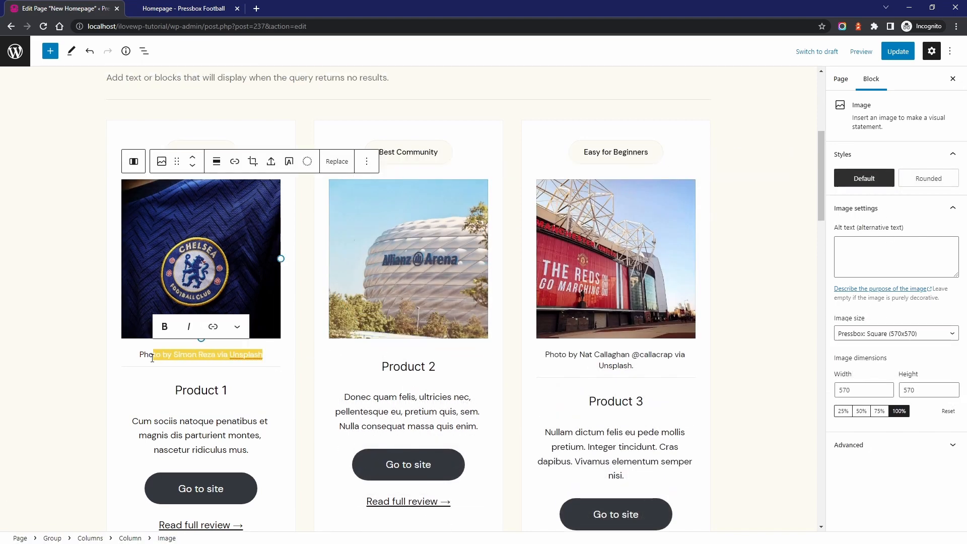
pyautogui.moveTo(646, 366); pyautogui.dragTo(540, 353)
pyautogui.press('BackSpace')
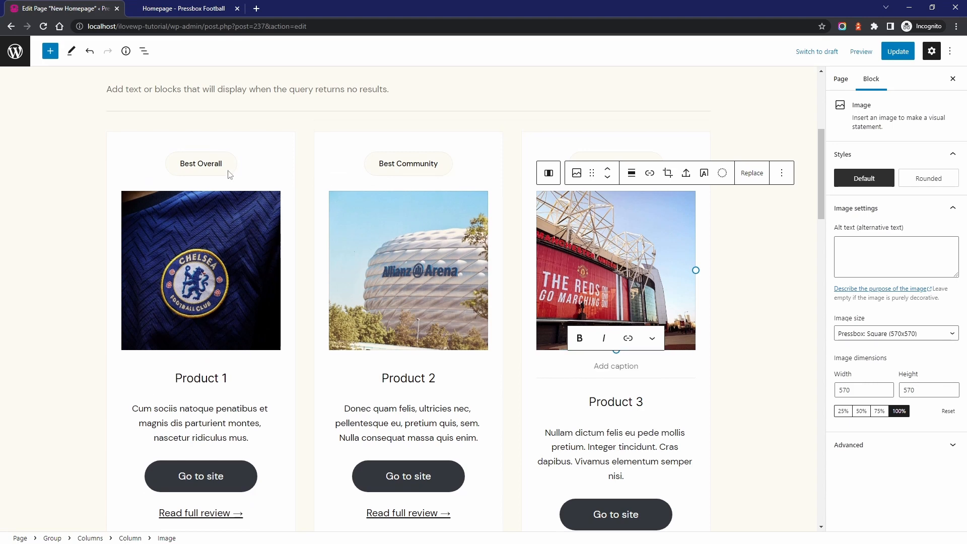
# Examine the editable badge labels and product headings in the three comparison columns
pyautogui.click(223, 162)
pyautogui.click(387, 161)
pyautogui.click(603, 163)
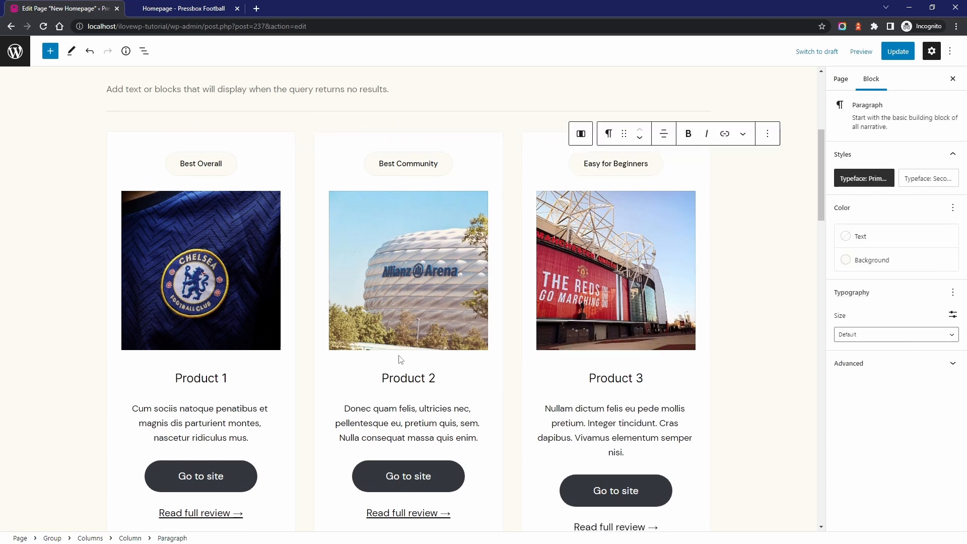
pyautogui.click(202, 378)
pyautogui.click(393, 378)
pyautogui.click(625, 379)
pyautogui.scroll(-2, 404, 373)
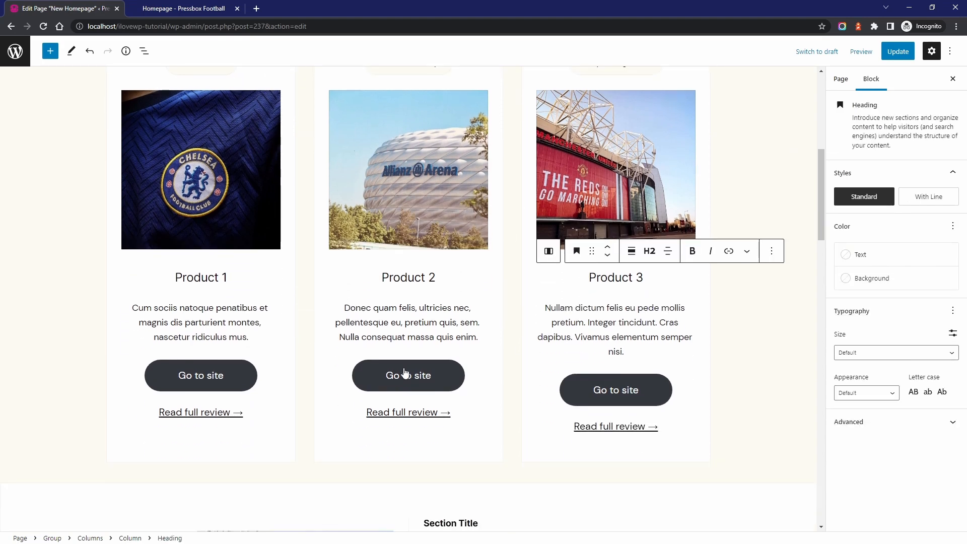
# Update the homepage and view it live to check the product comparison grid
pyautogui.click(897, 52)
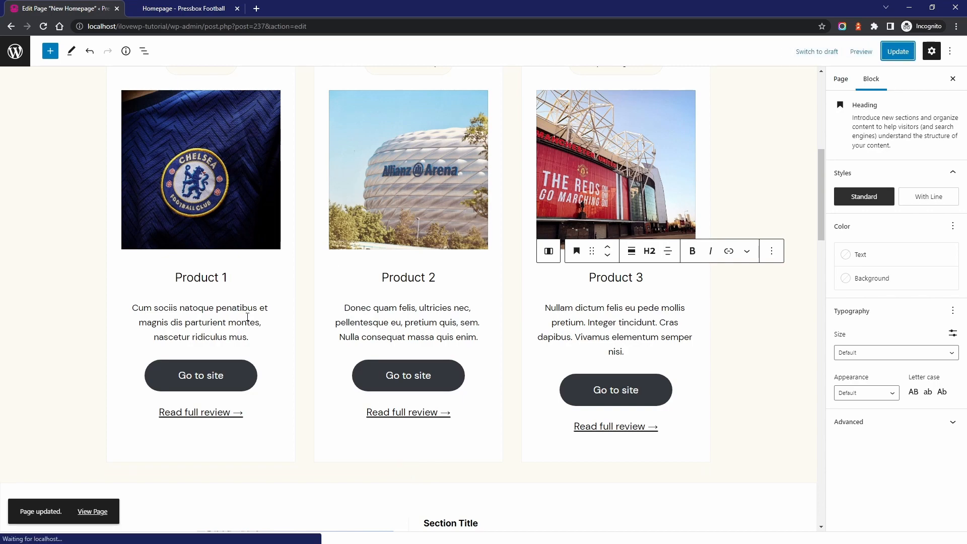
pyautogui.click(93, 511)
pyautogui.scroll(-5, 351, 259)
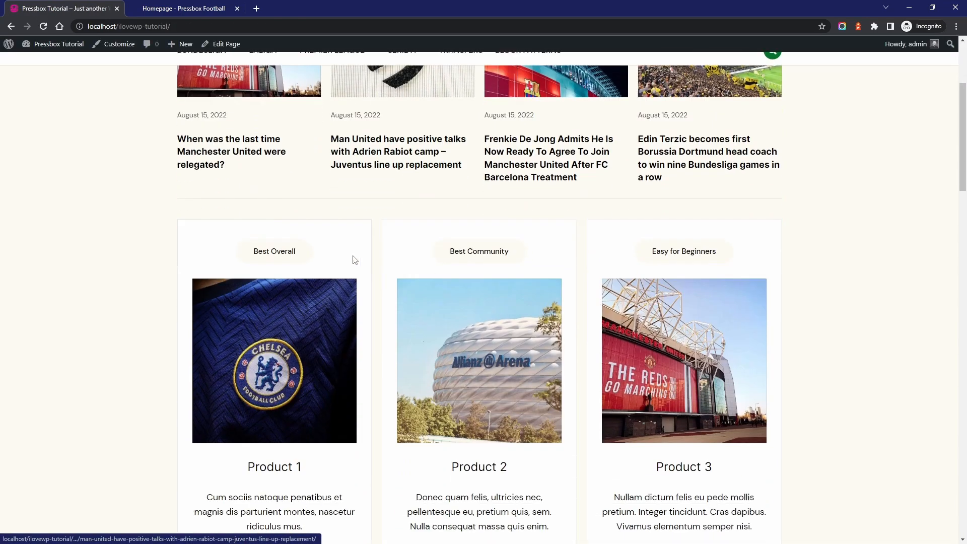
pyautogui.scroll(-1, 645, 271)
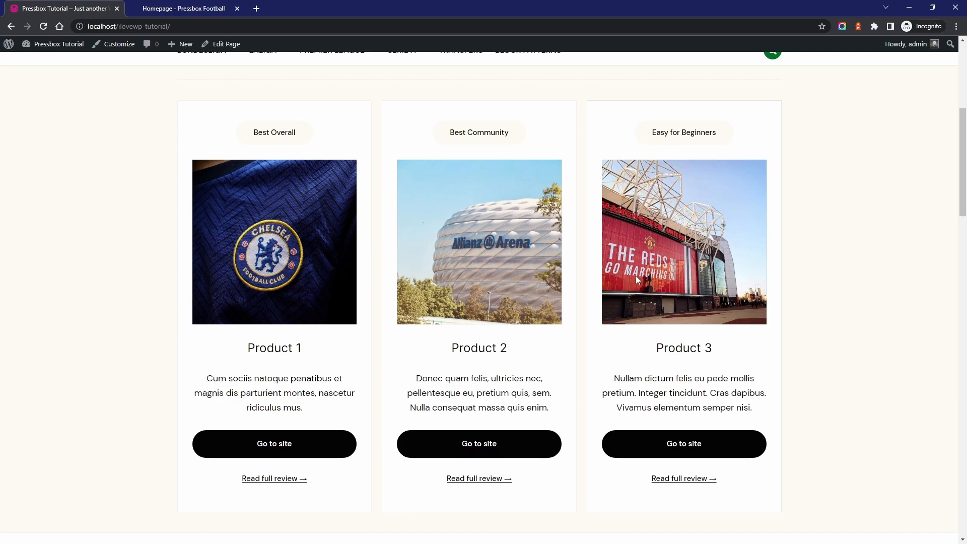
pyautogui.scroll(6, 636, 276)
# Open the Widgets screen and examine the Top Bar, Header Widgets and Footer Widgets areas
pyautogui.moveTo(47, 52)
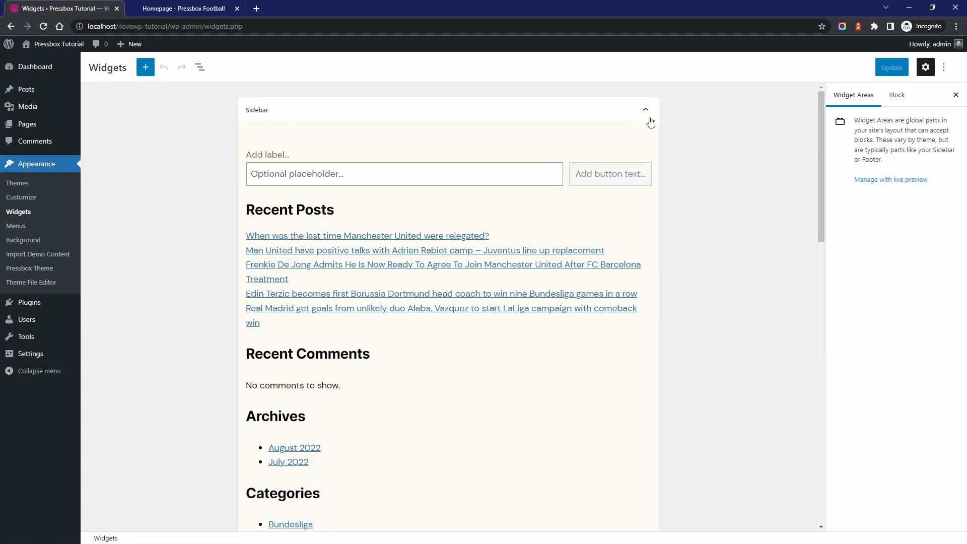
pyautogui.click(649, 114)
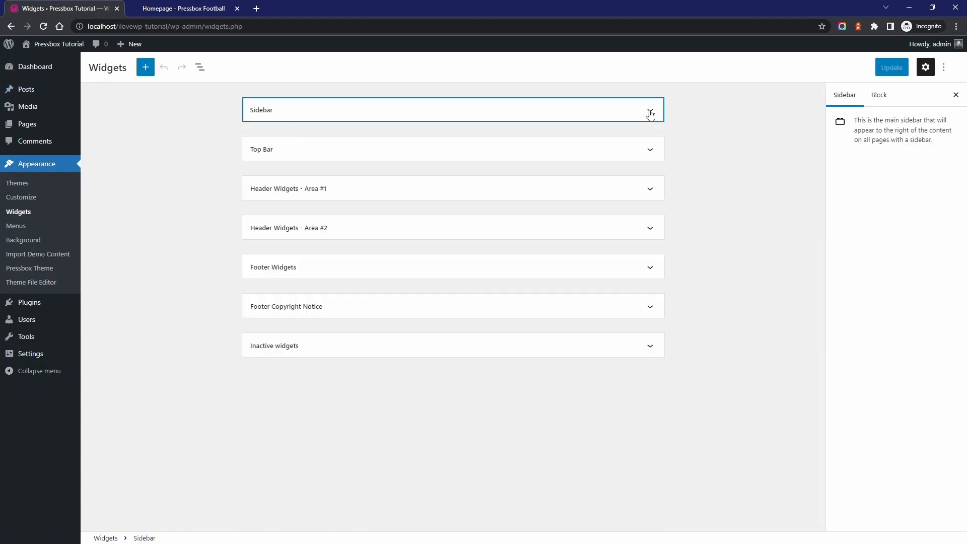
pyautogui.click(646, 151)
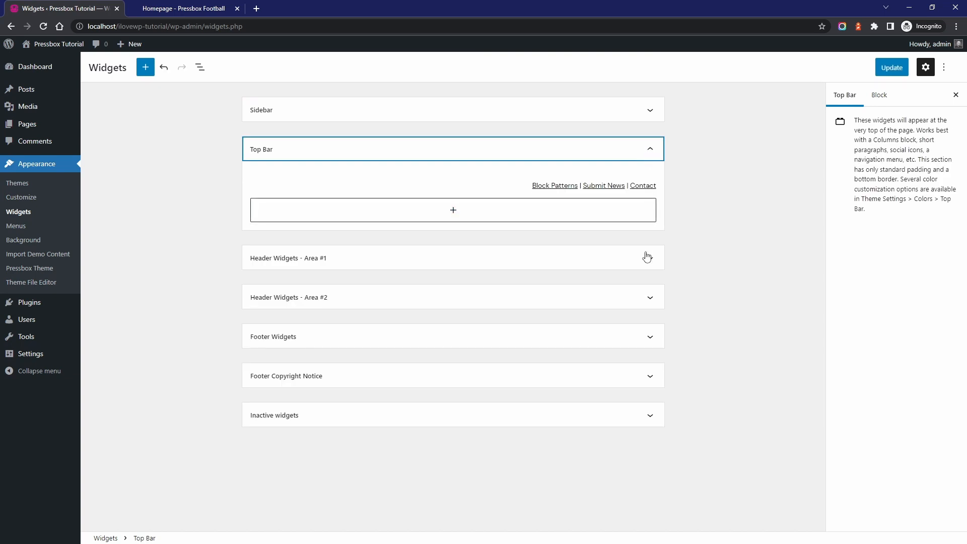
pyautogui.click(647, 258)
pyautogui.click(620, 395)
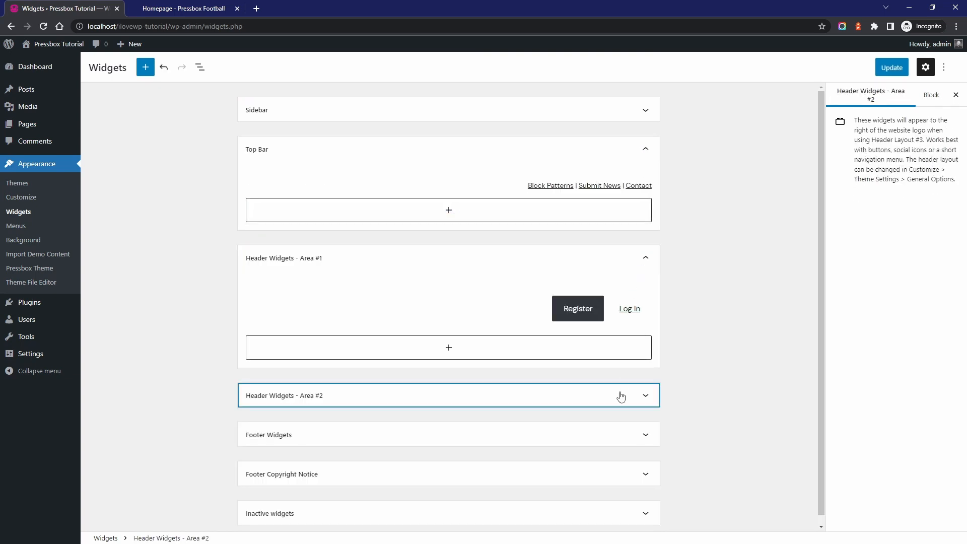
pyautogui.scroll(-1, 602, 385)
pyautogui.click(386, 435)
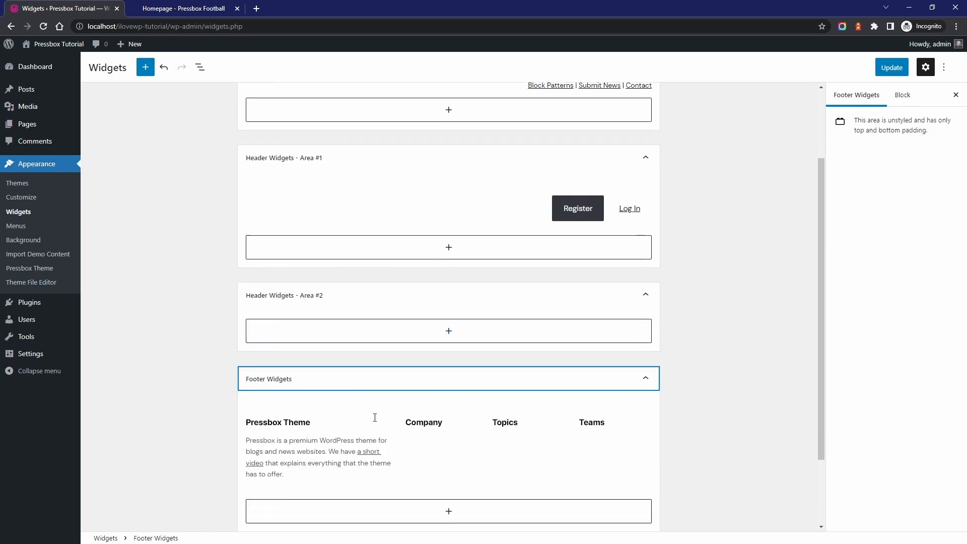
pyautogui.scroll(-1, 386, 369)
# Add a Navigation Menu widget with the Company menu under the Company heading in Footer Widgets
pyautogui.click(436, 342)
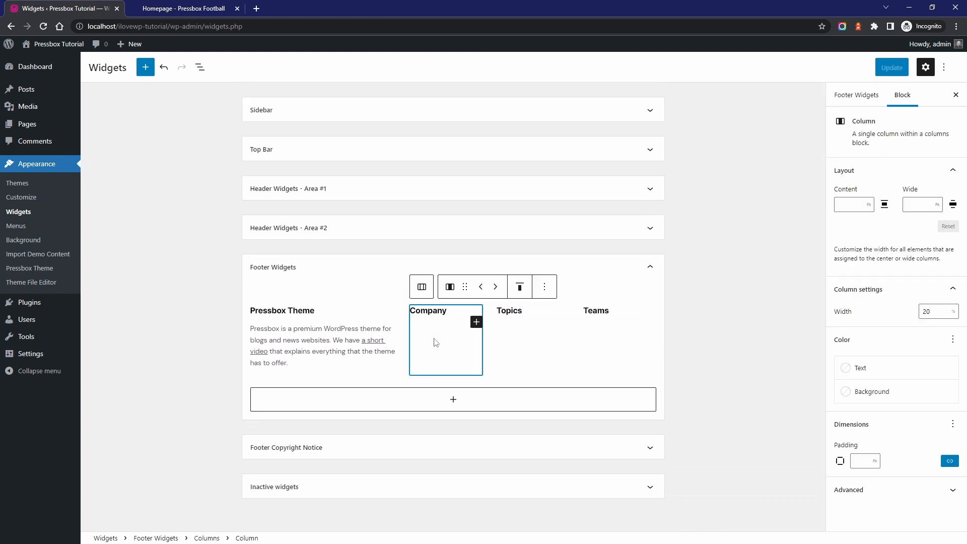
pyautogui.click(476, 323)
pyautogui.write('nav')
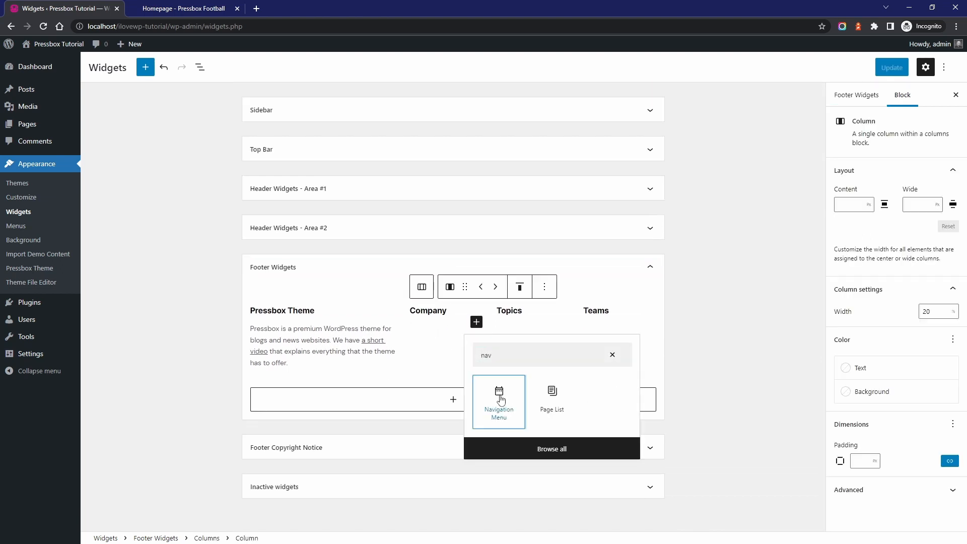
pyautogui.click(499, 398)
pyautogui.click(438, 423)
# Add a Navigation Menu widget with the Main Topics menu under the Topics heading in Footer Widgets
pyautogui.click(519, 363)
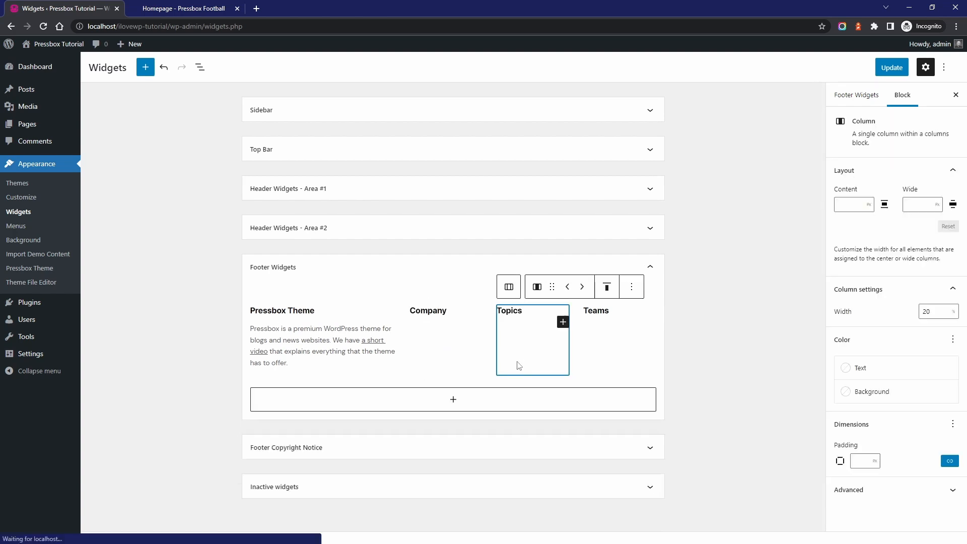
pyautogui.click(559, 322)
pyautogui.write('nav')
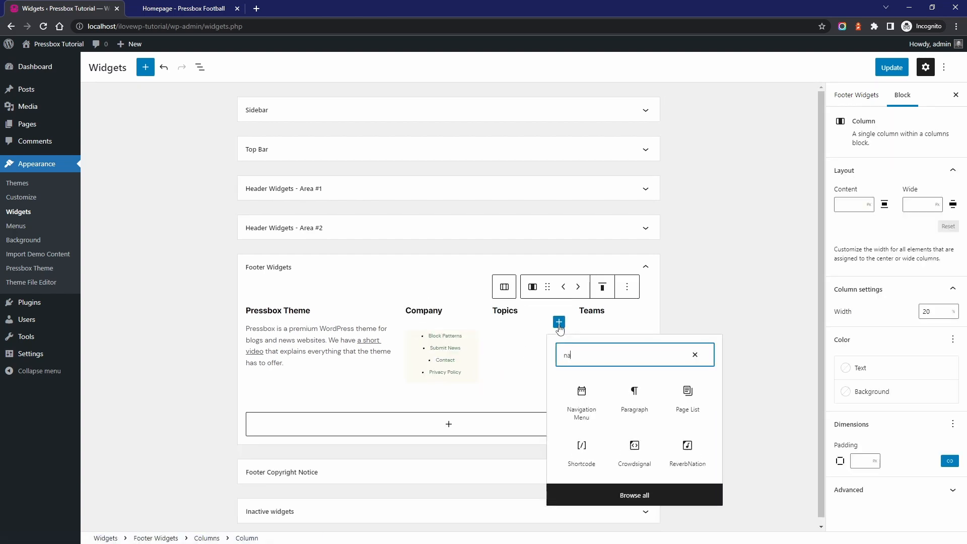
pyautogui.click(580, 398)
pyautogui.click(539, 423)
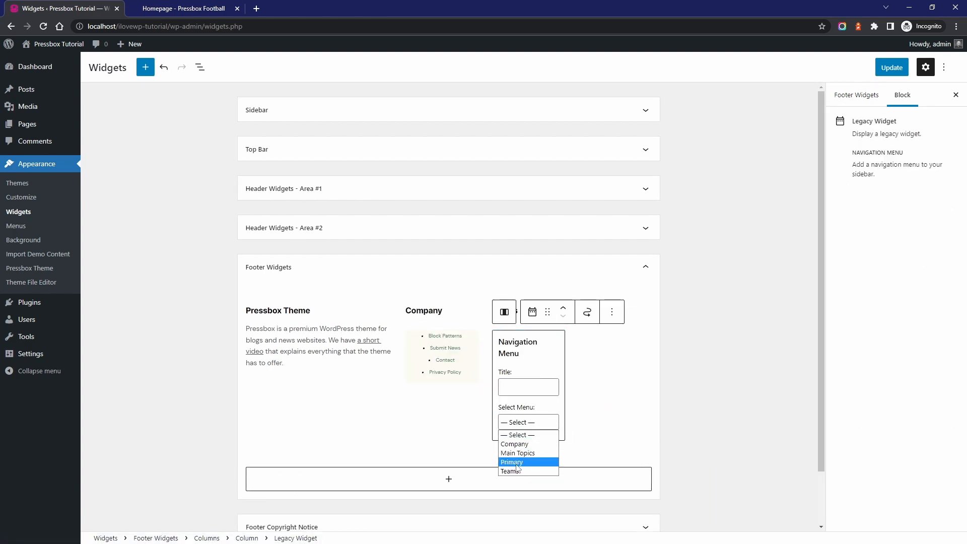
# Add a Navigation Menu widget with the Teams menu under the footer's Teams heading, and save the widgets
pyautogui.click(594, 363)
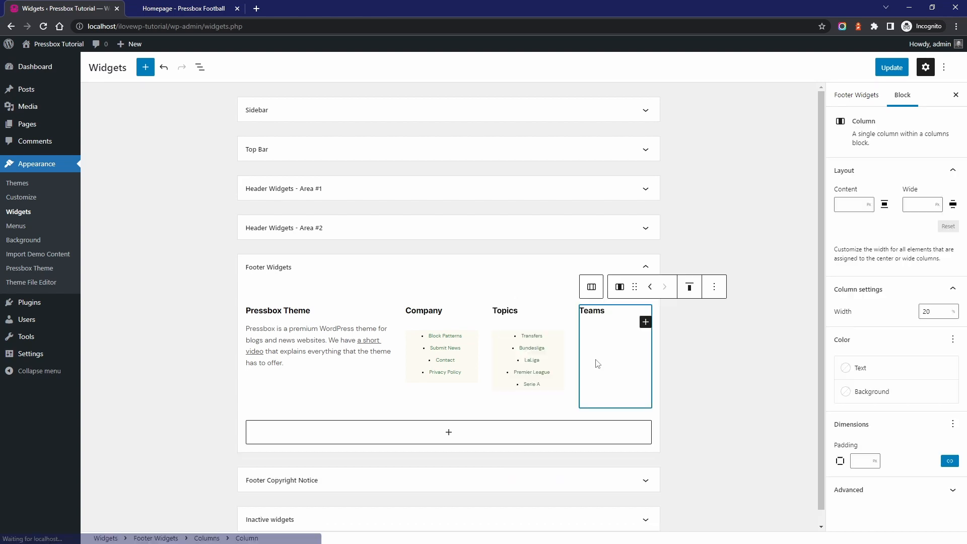
pyautogui.click(645, 322)
pyautogui.write('nav')
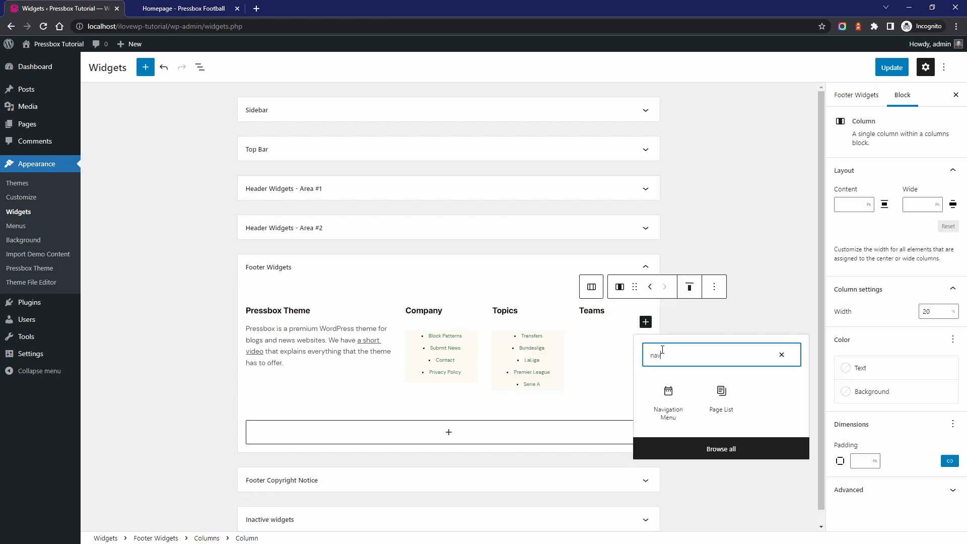
pyautogui.click(665, 405)
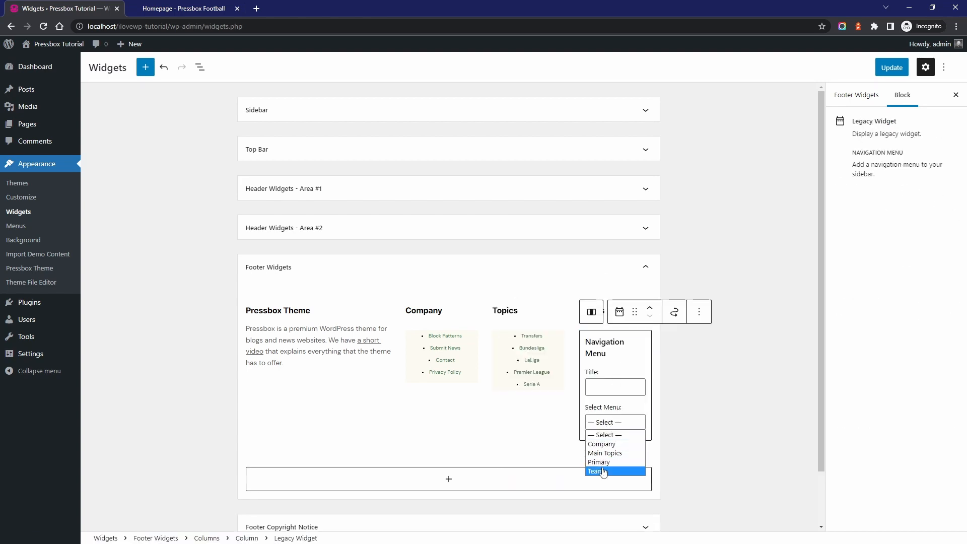
pyautogui.click(604, 472)
pyautogui.click(891, 67)
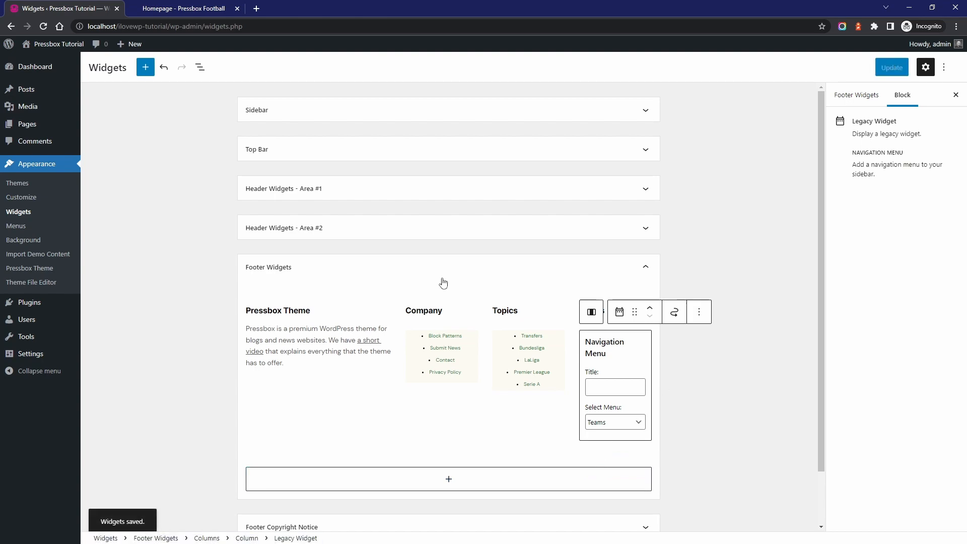
# Visit the live homepage and check the Company, Topics and Teams menus in the footer
pyautogui.click(54, 44)
pyautogui.scroll(-15, 428, 389)
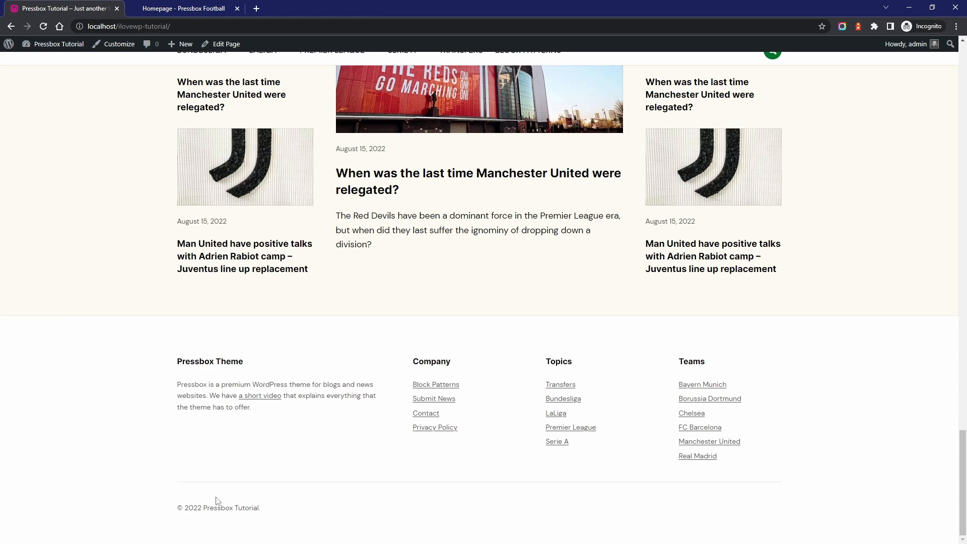
# Add a paragraph to the Footer Copyright Notice widget area reading "This is a custom copyright notice that can be customized as I want."
pyautogui.moveTo(73, 47)
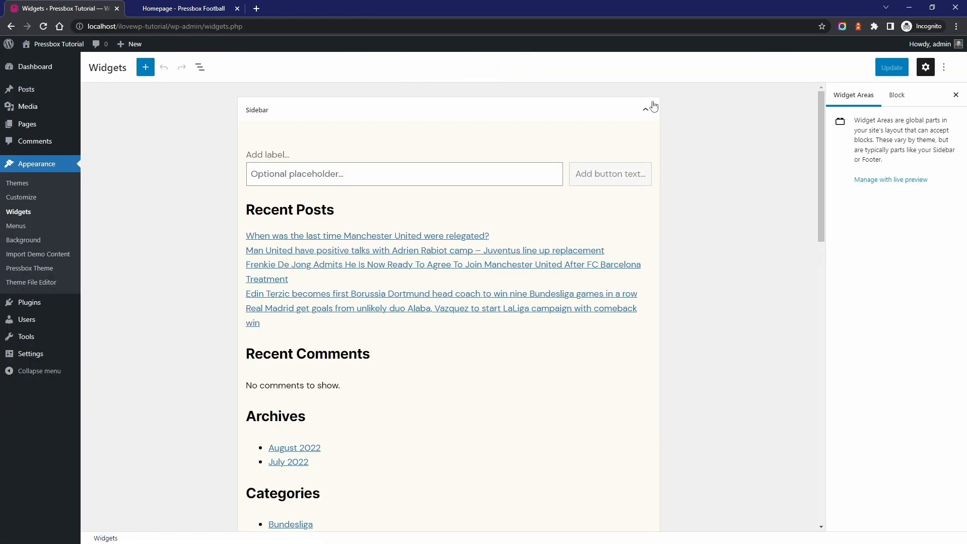
pyautogui.click(649, 108)
pyautogui.click(380, 306)
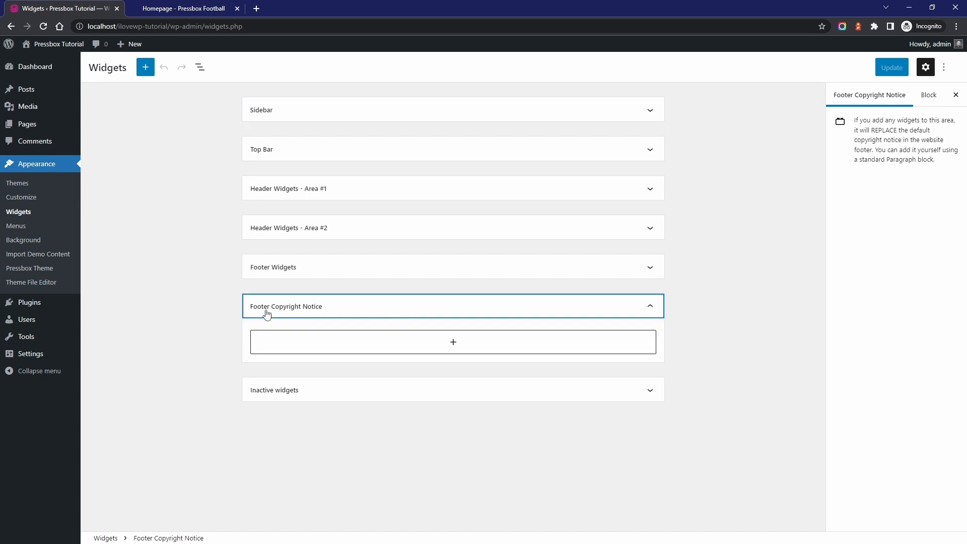
pyautogui.click(335, 347)
pyautogui.click(393, 422)
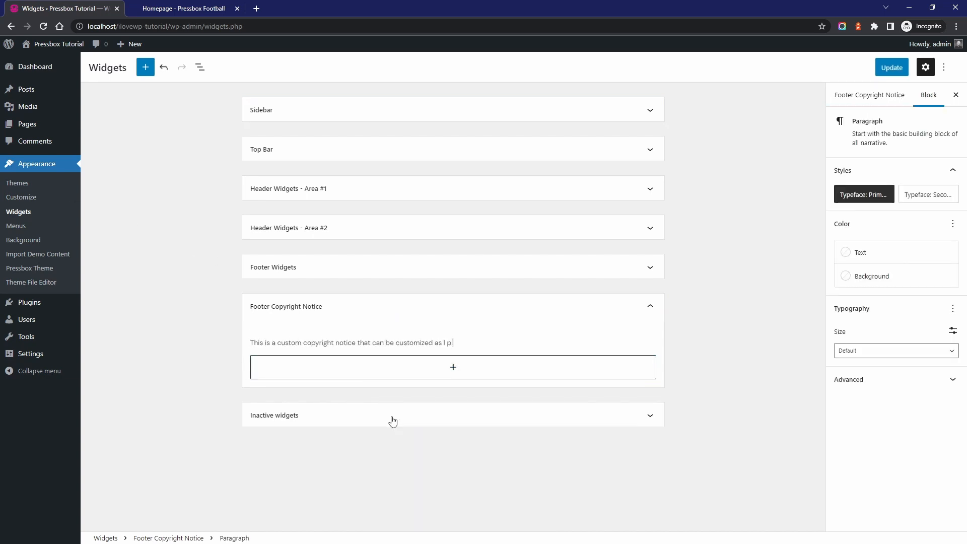
pyautogui.write('want.')
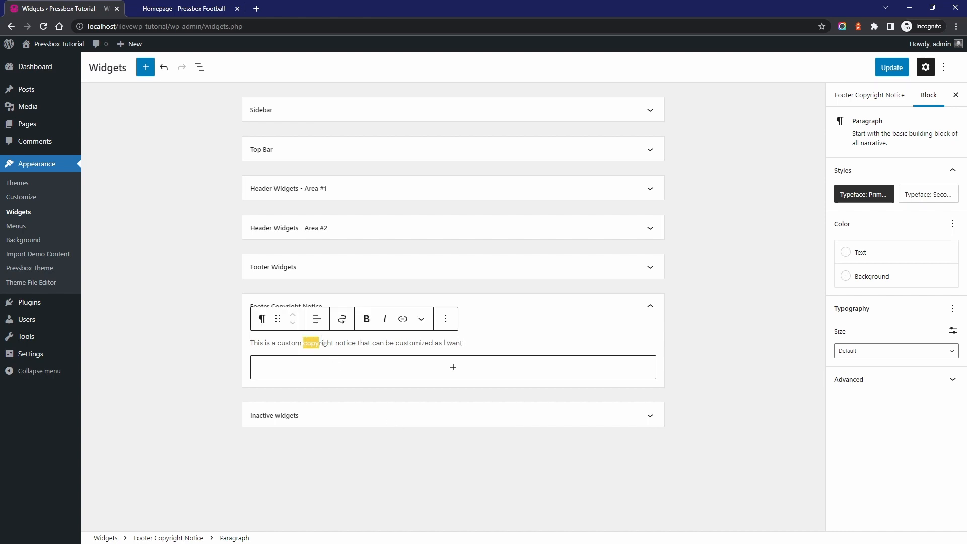
# Make "copyright notice" bold, turn the word "customized" into a link, and save the widgets
pyautogui.click(361, 325)
pyautogui.click(402, 341)
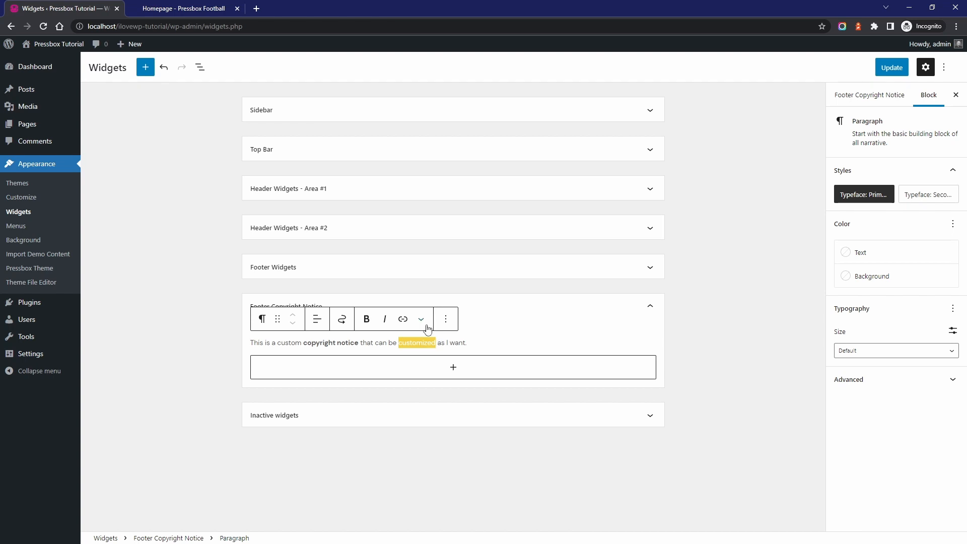
pyautogui.click(403, 319)
pyautogui.click(491, 373)
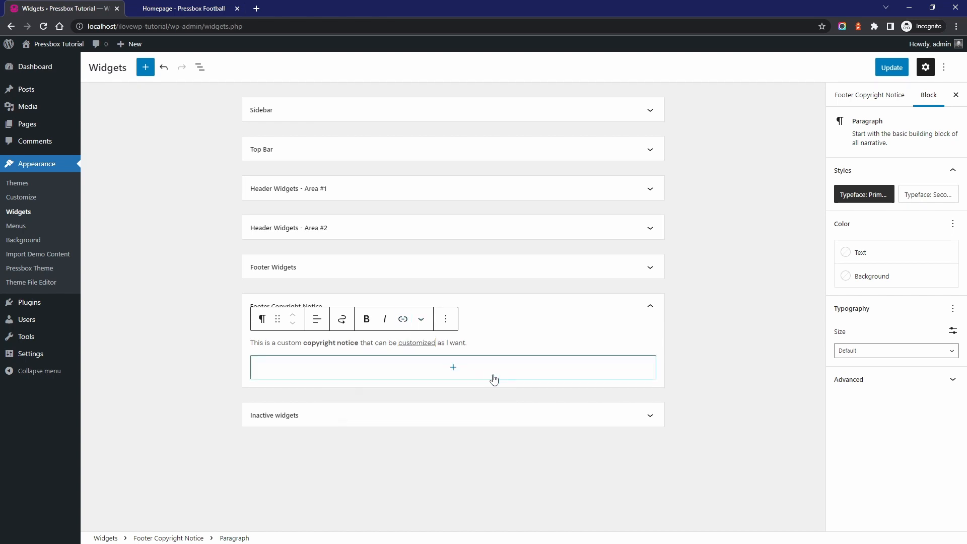
pyautogui.click(893, 68)
# Visit the live site and check the custom copyright notice in the footer
pyautogui.moveTo(56, 44)
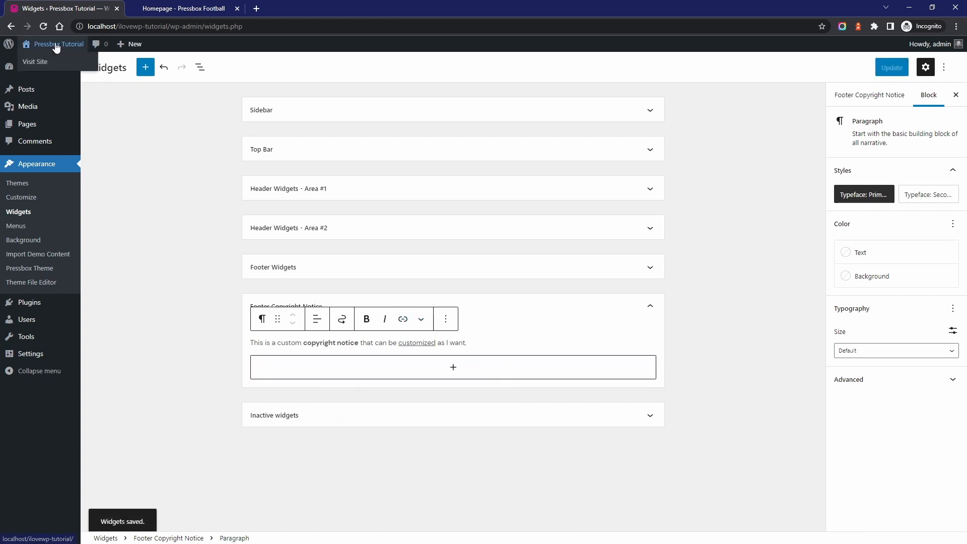
pyautogui.click(36, 60)
pyautogui.scroll(-10, 444, 314)
pyautogui.scroll(-1, 446, 327)
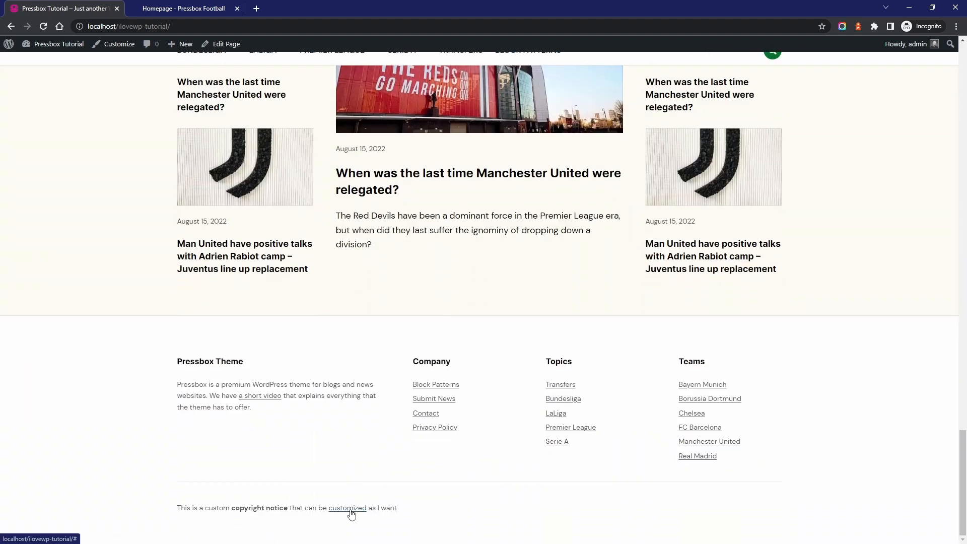
pyautogui.press('Home')
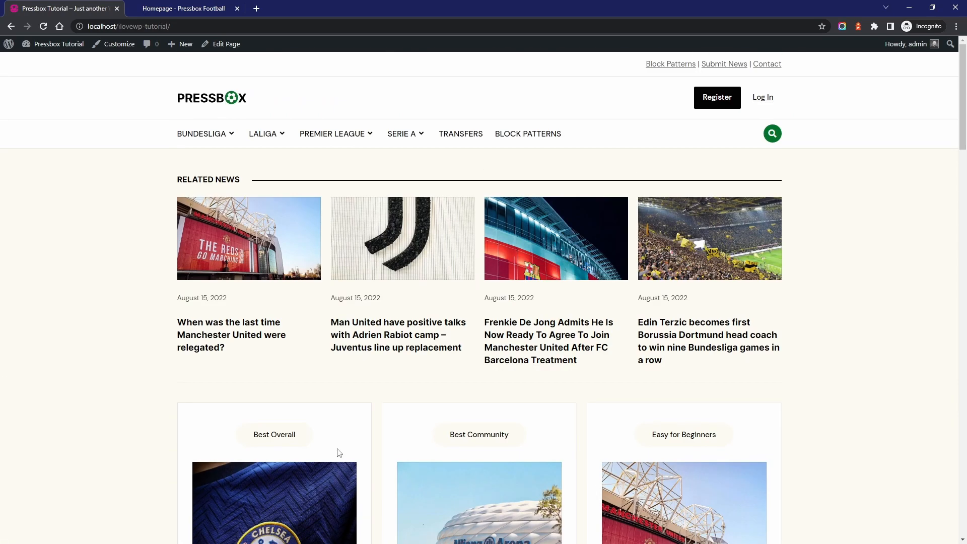
# Open the Customizer for the homepage and view the logo and title options under Site Identity
pyautogui.click(112, 45)
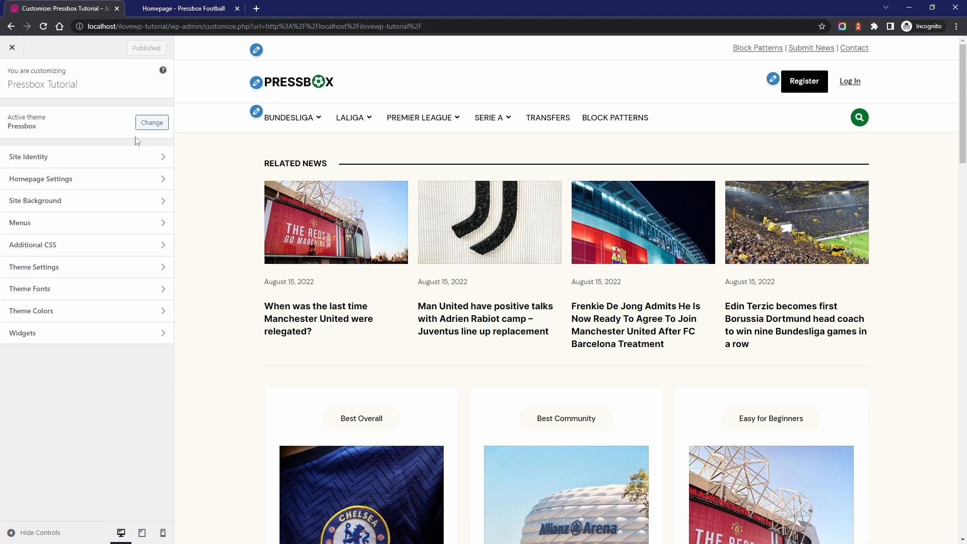
pyautogui.click(139, 157)
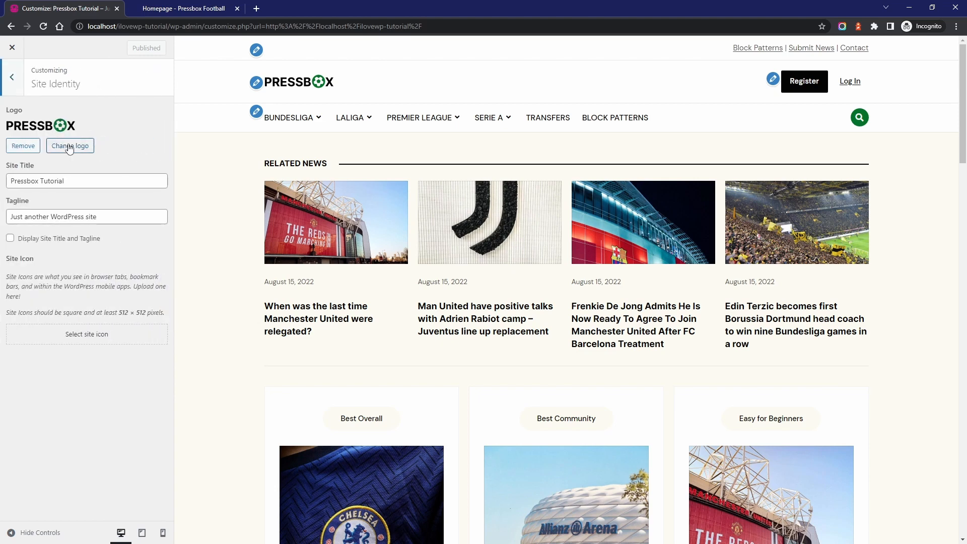
pyautogui.click(14, 79)
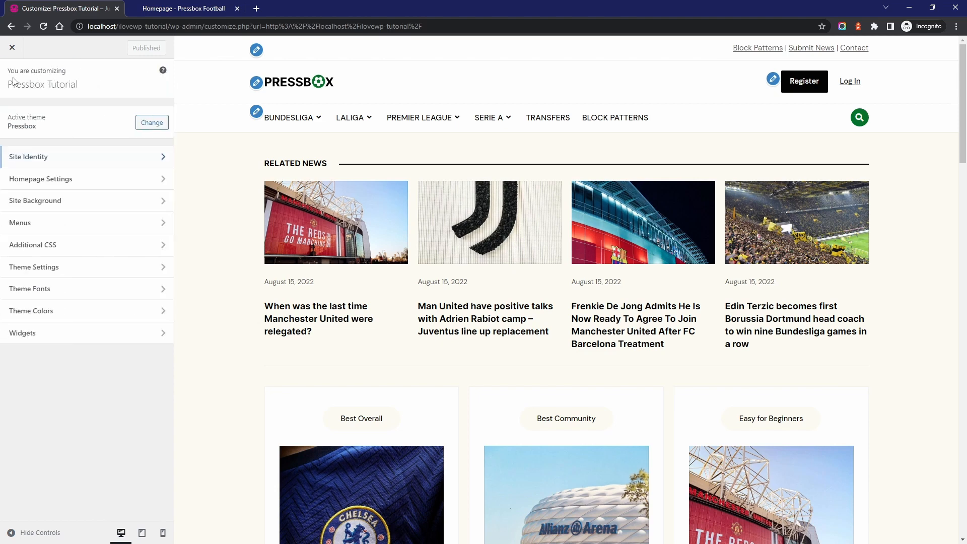
# Try header layouts Version 2 and Version 3 in the theme's General Options, and set the layout back to Version 1
pyautogui.click(59, 268)
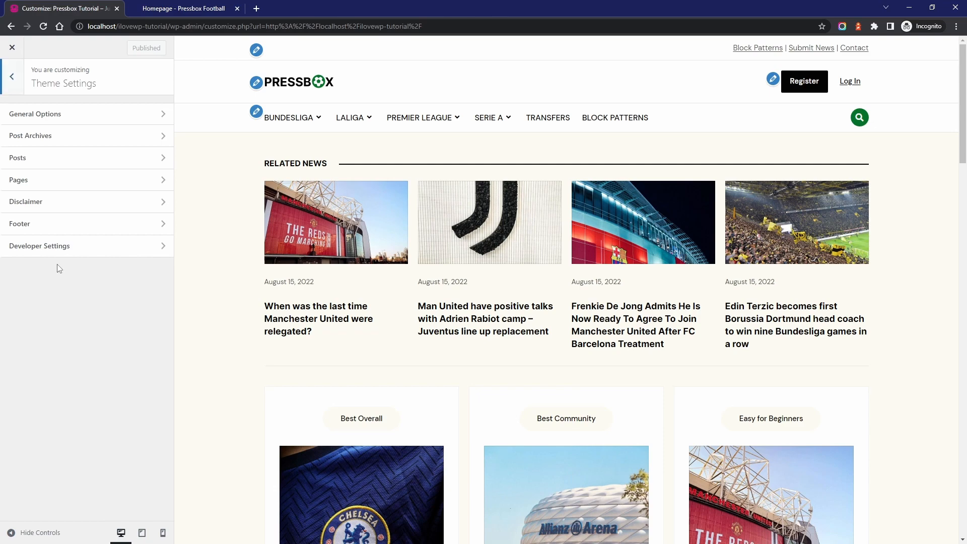
pyautogui.click(31, 115)
pyautogui.click(41, 141)
pyautogui.click(35, 159)
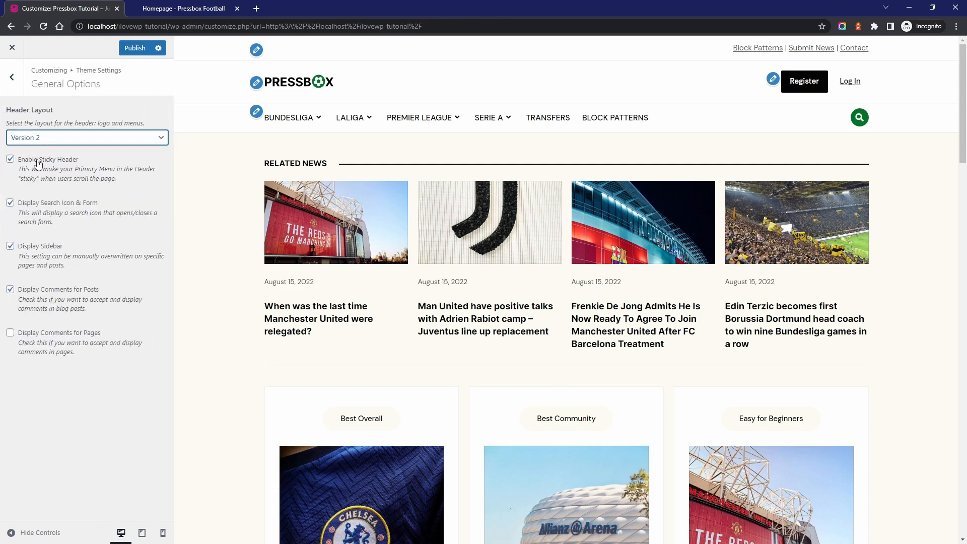
pyautogui.click(47, 141)
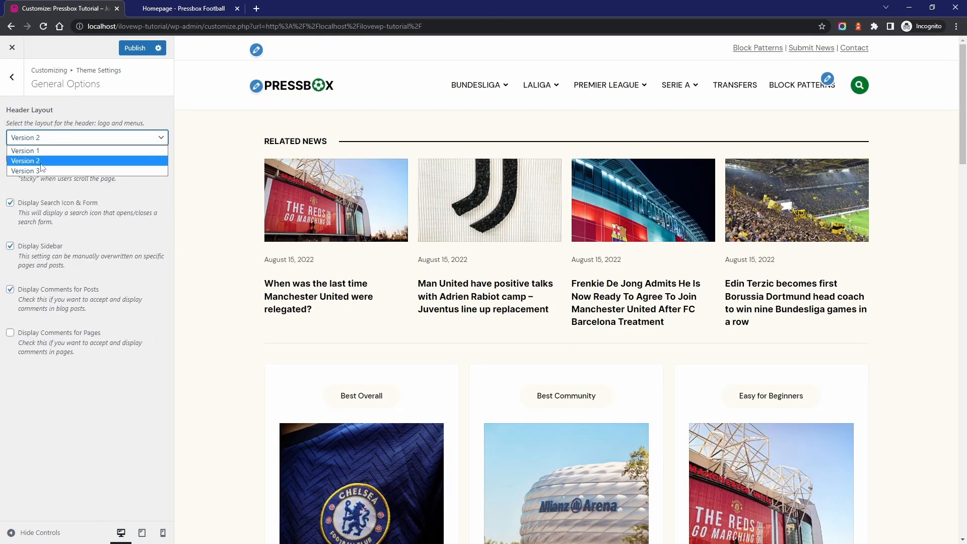
pyautogui.click(40, 170)
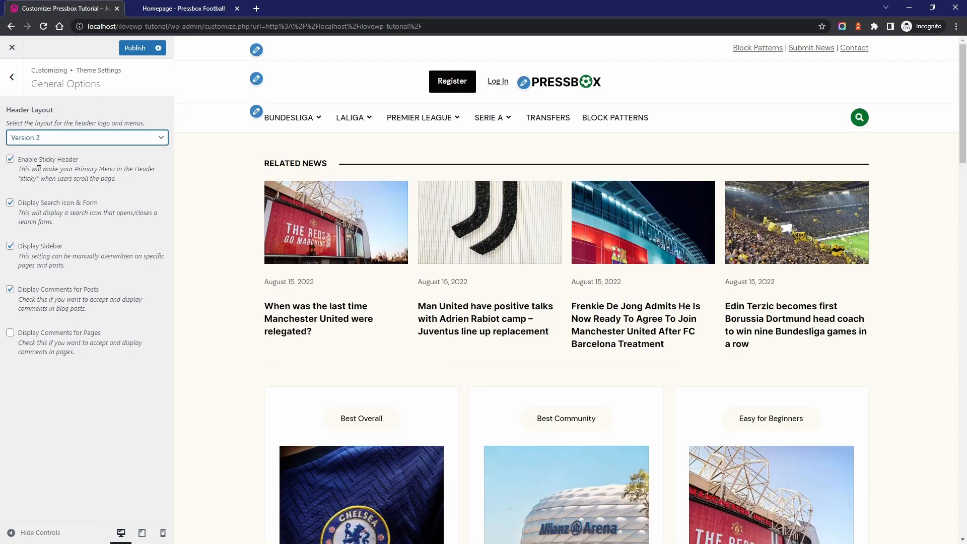
pyautogui.click(40, 137)
pyautogui.click(42, 151)
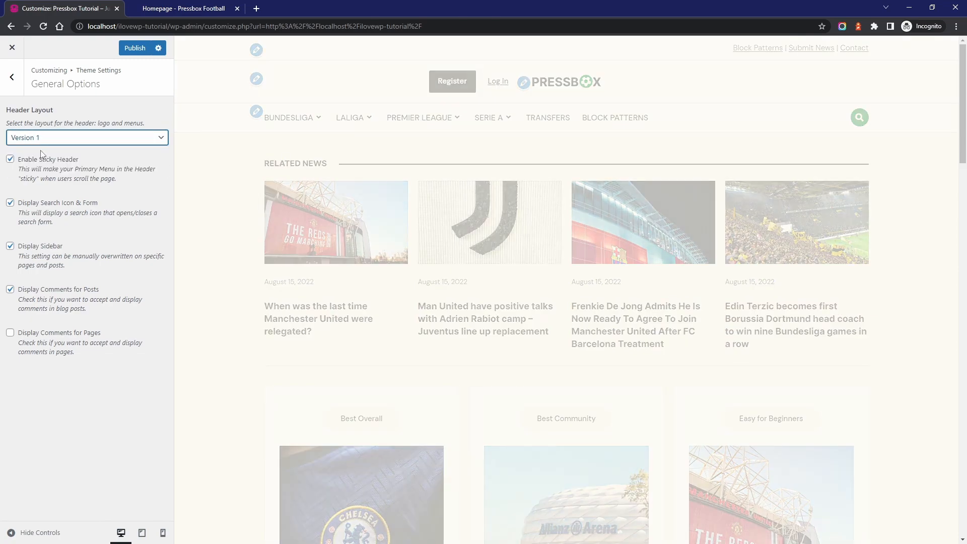
# Turn the sticky header off and back on, checking each state by scrolling the preview
pyautogui.click(43, 160)
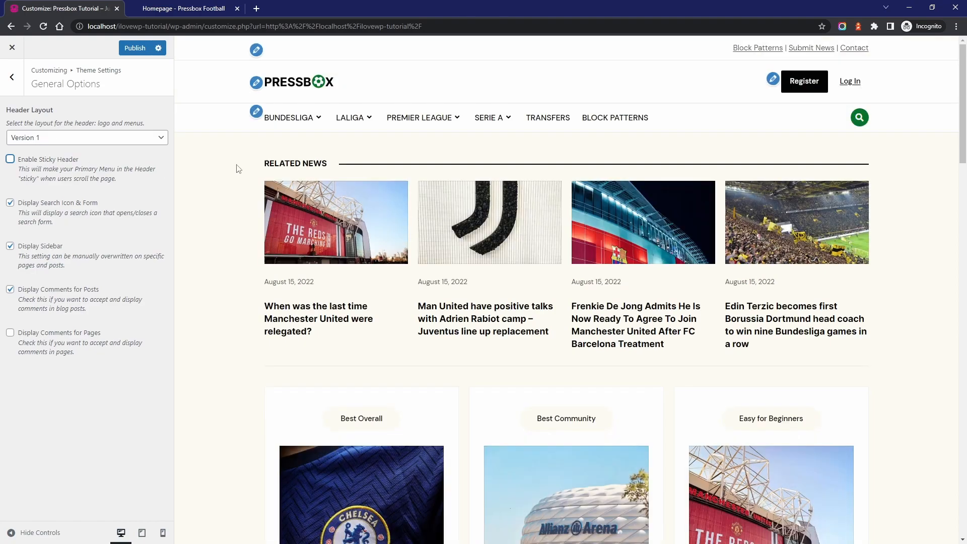
pyautogui.scroll(-5, 238, 169)
pyautogui.scroll(5, 231, 164)
pyautogui.click(56, 160)
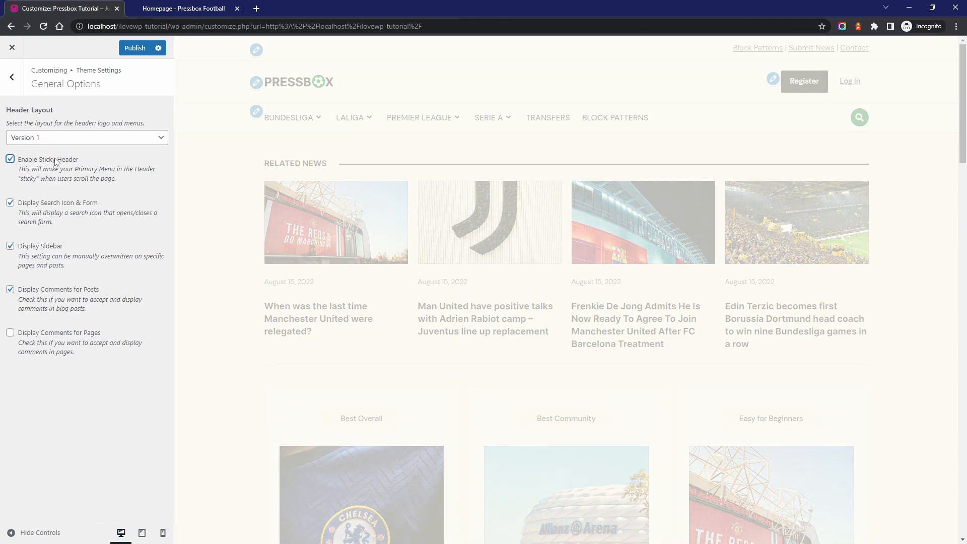
pyautogui.scroll(-5, 232, 166)
pyautogui.scroll(5, 232, 166)
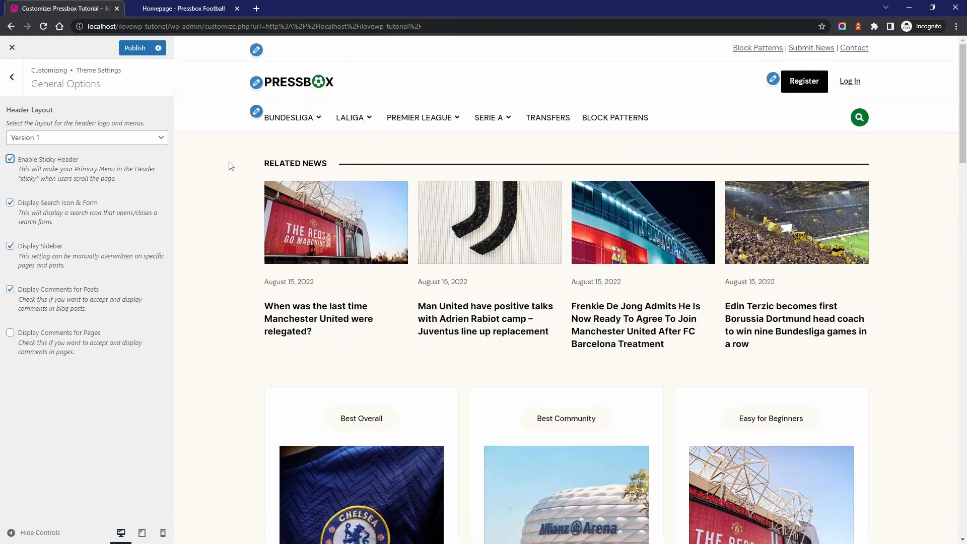
# Switch the search icon and form display off and on again, and open and close the header search form
pyautogui.click(72, 205)
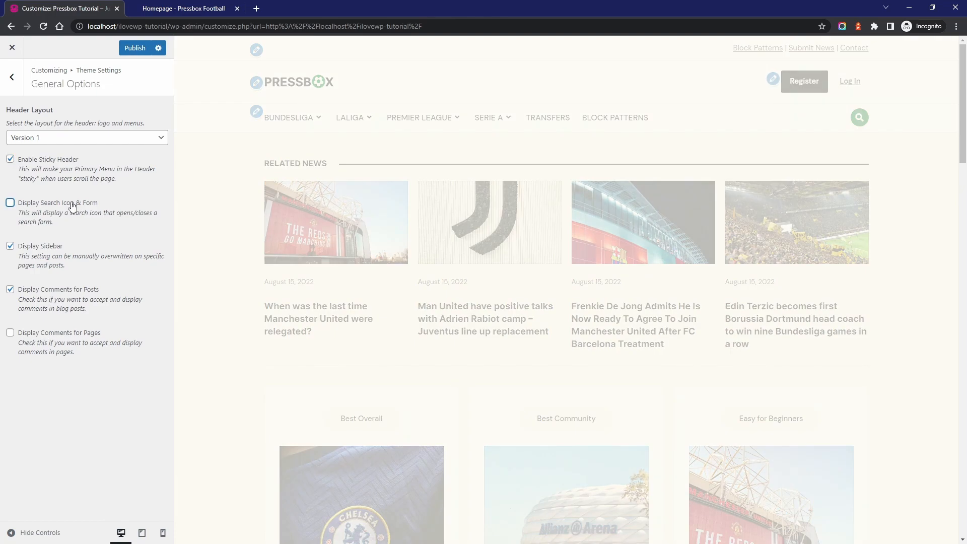
pyautogui.click(72, 205)
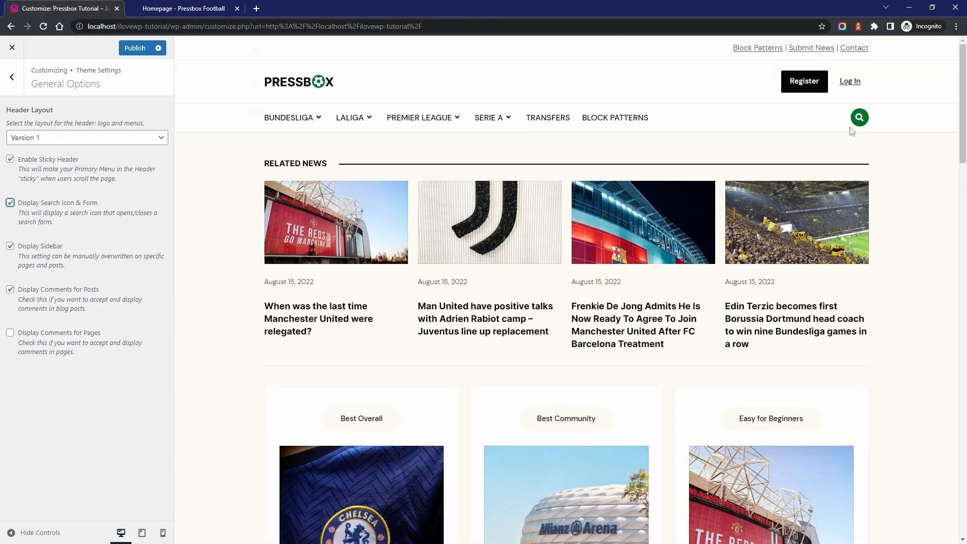
pyautogui.click(859, 118)
pyautogui.click(861, 119)
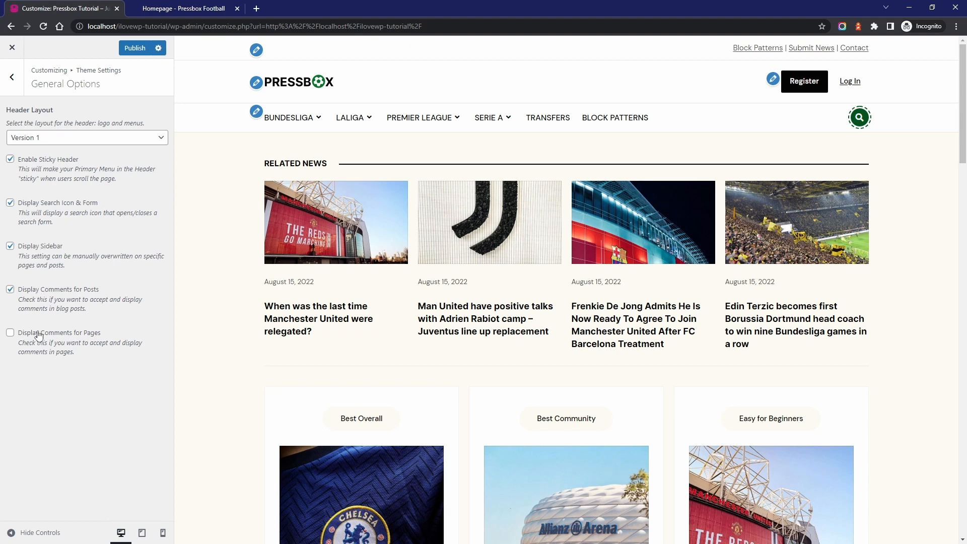
# Open the Post Archives theme settings and load the Premier League category page in the preview
pyautogui.click(13, 78)
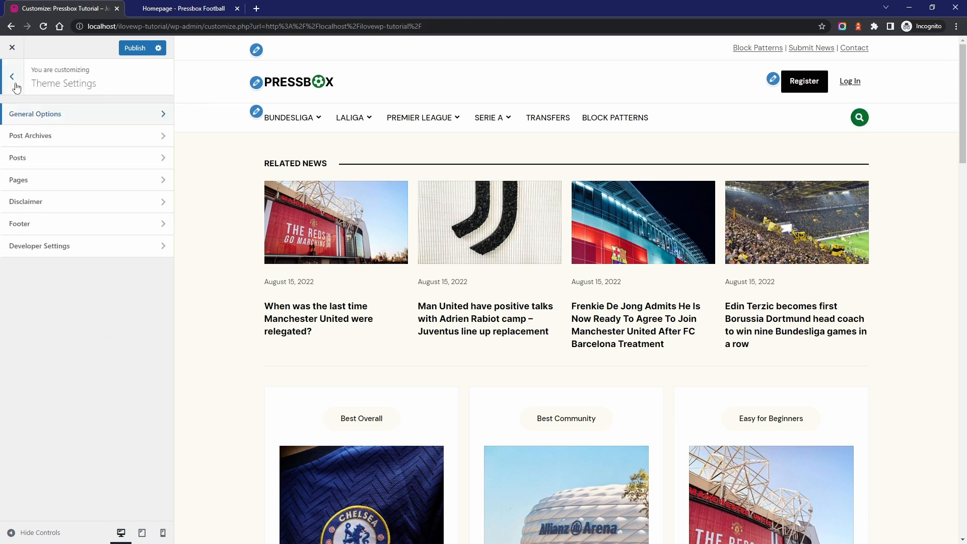
pyautogui.click(36, 136)
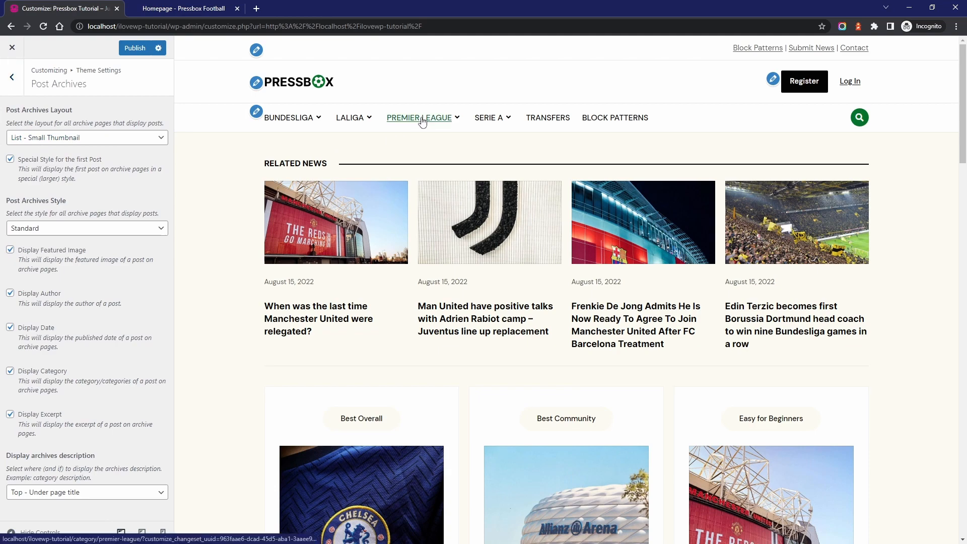
pyautogui.click(422, 120)
pyautogui.scroll(-5, 388, 161)
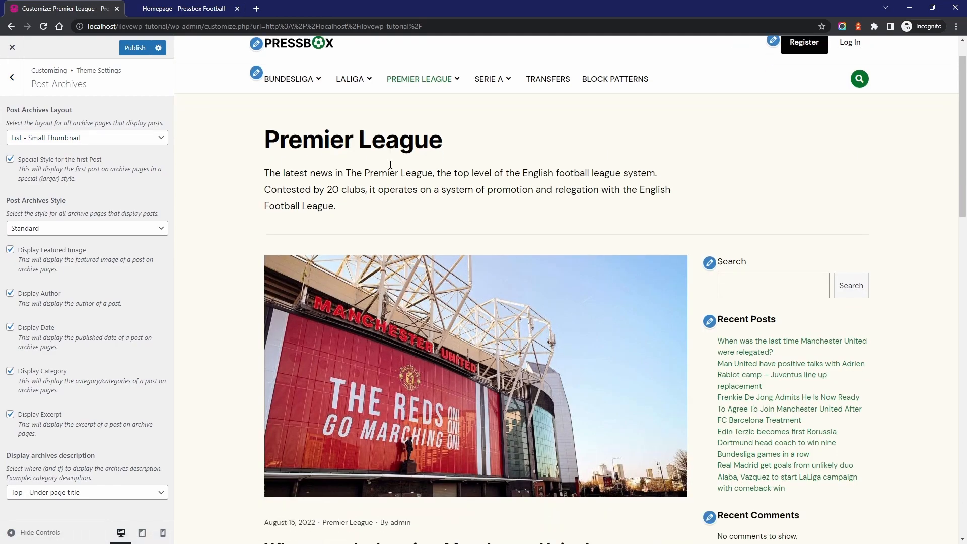
# Disable the special style for the first post and check the archive preview
pyautogui.click(78, 161)
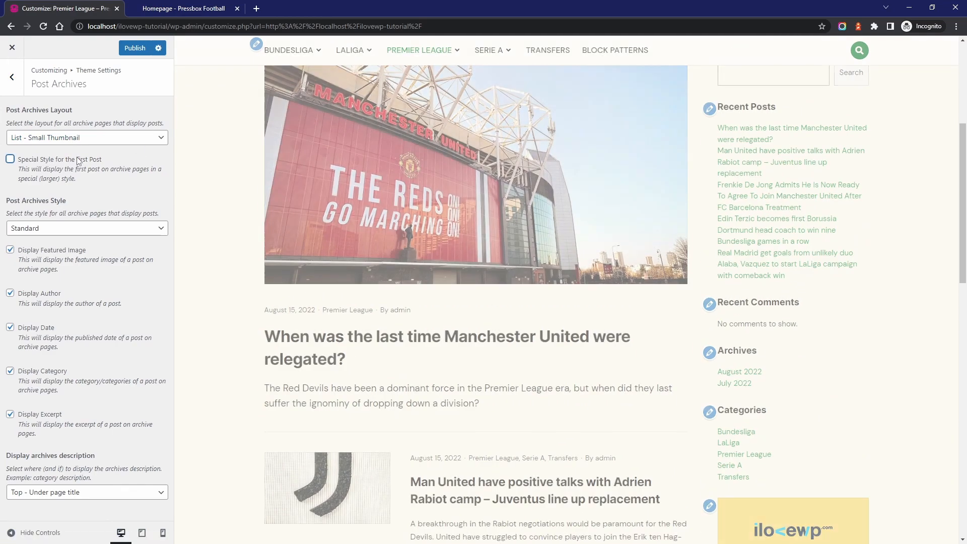
pyautogui.scroll(-4, 413, 243)
pyautogui.scroll(5, 413, 244)
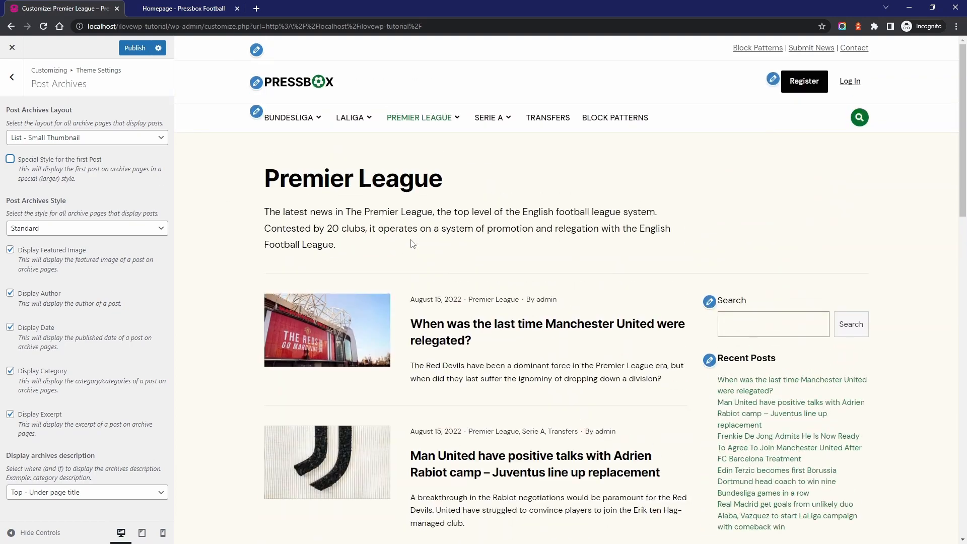
# Try the List - Full Width post archives layout and examine it in the preview
pyautogui.click(69, 143)
pyautogui.click(63, 158)
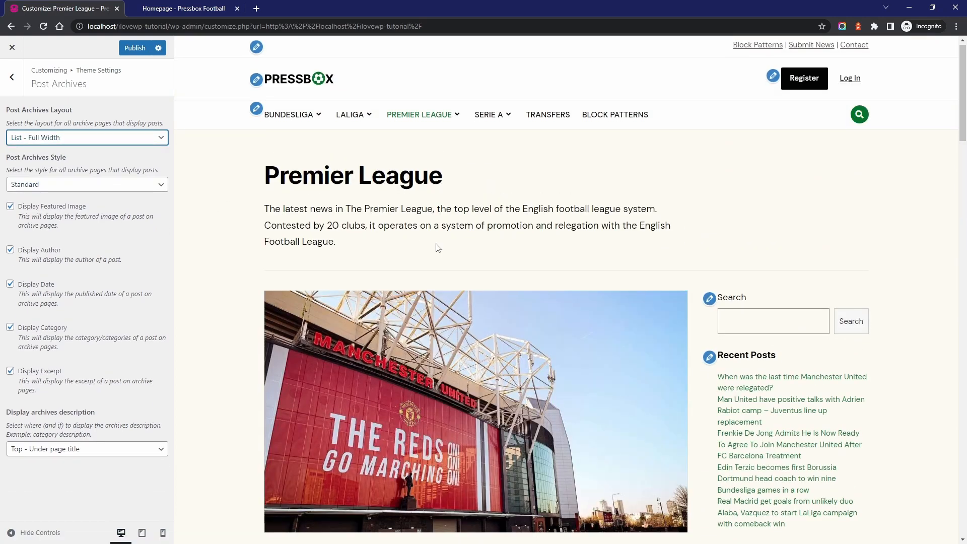
pyautogui.scroll(-5, 438, 248)
pyautogui.scroll(6, 438, 248)
# Try the post archives layout with 2 columns, and switch it to Columns - 3 columns
pyautogui.click(89, 143)
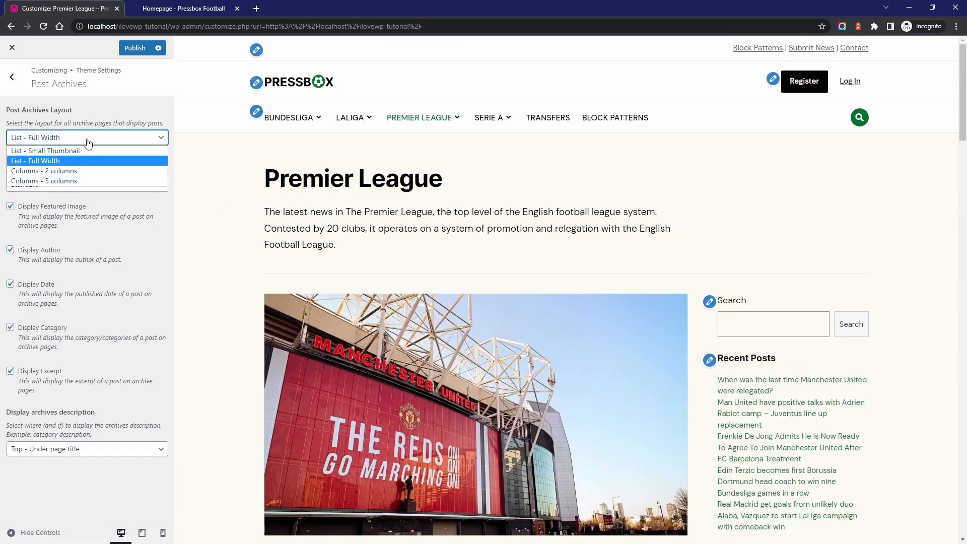
pyautogui.click(55, 171)
pyautogui.scroll(-3, 508, 225)
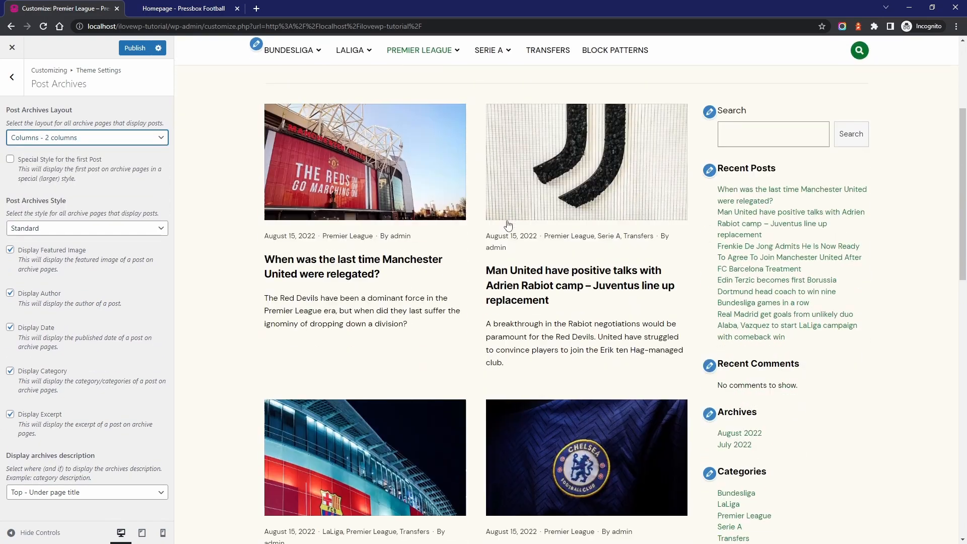
pyautogui.scroll(-2, 508, 225)
pyautogui.scroll(3, 508, 225)
pyautogui.click(65, 141)
pyautogui.click(60, 182)
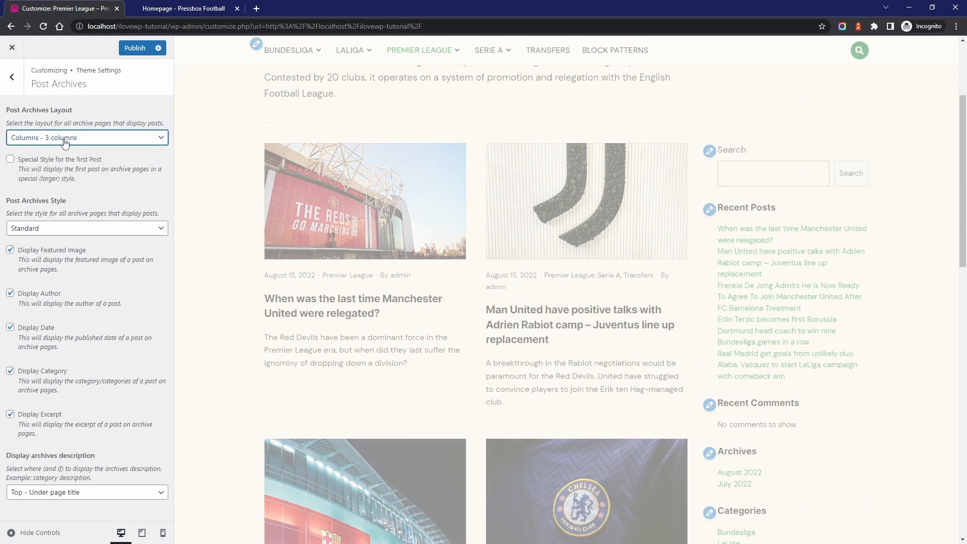
# Set the post archives layout to Columns - 2 columns and enable the special style for the first post
pyautogui.click(64, 141)
pyautogui.click(54, 173)
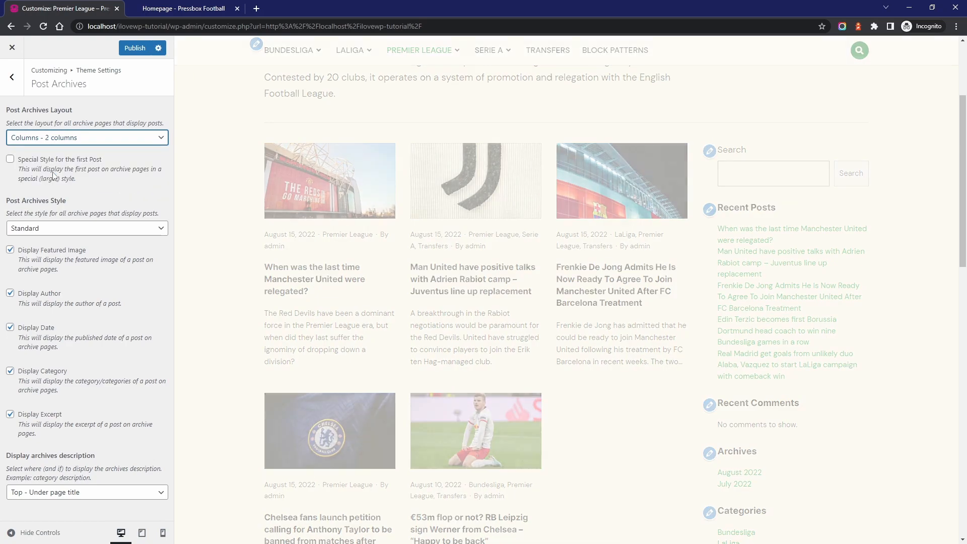
pyautogui.click(50, 159)
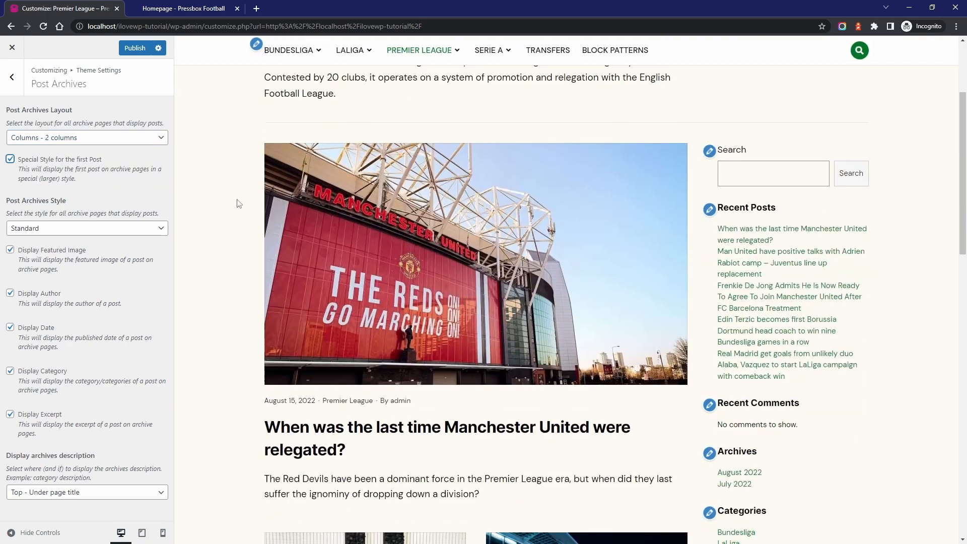
# Try the Card post archives style, examine it in the preview, and return the style to Standard
pyautogui.scroll(-6, 239, 204)
pyautogui.click(40, 228)
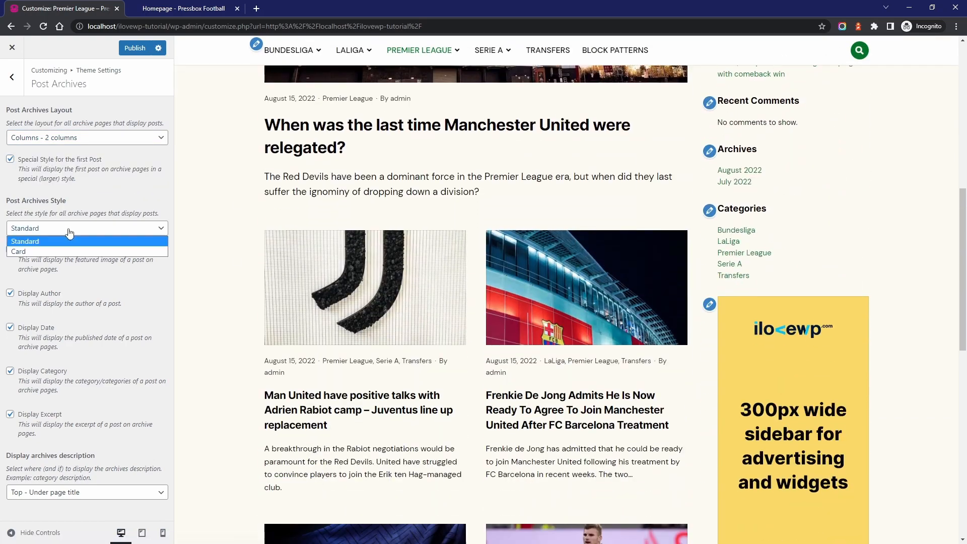
pyautogui.click(39, 250)
pyautogui.scroll(-6, 442, 263)
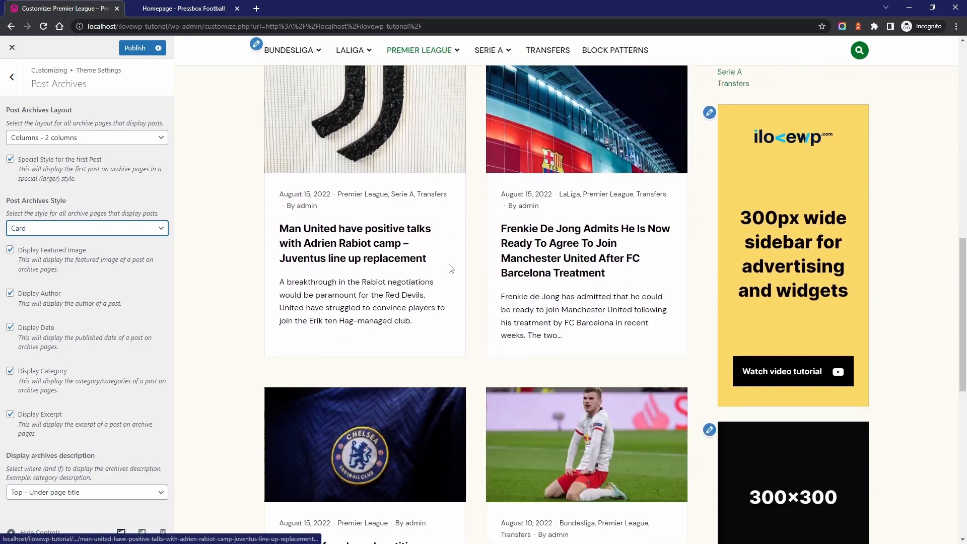
pyautogui.scroll(-5, 486, 308)
pyautogui.scroll(6, 486, 280)
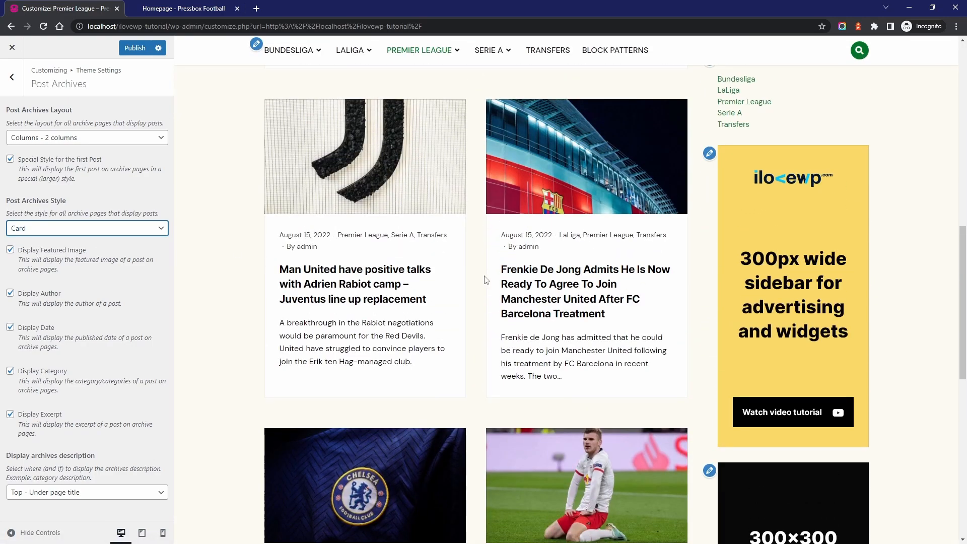
pyautogui.scroll(13, 484, 270)
pyautogui.scroll(-6, 485, 270)
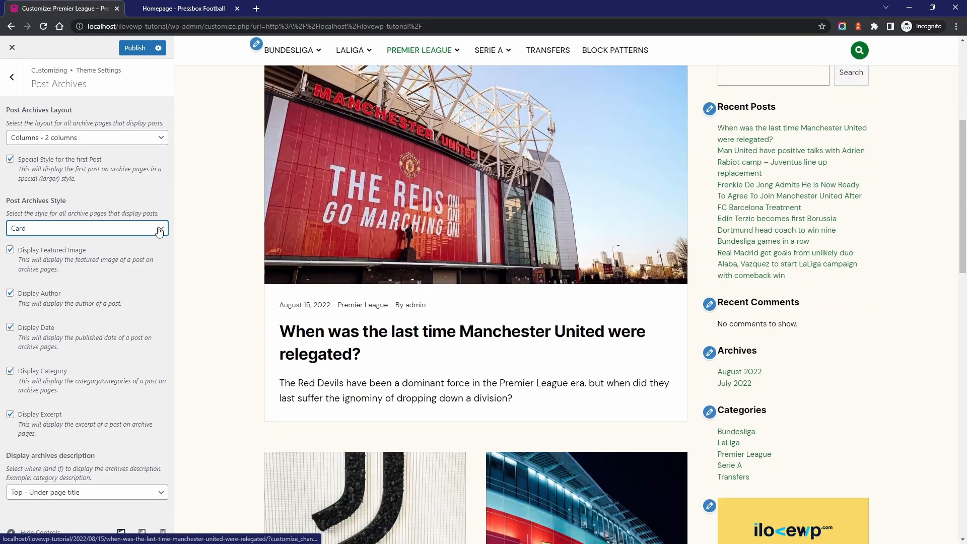
pyautogui.click(83, 229)
pyautogui.click(41, 240)
# Set the post archives layout to List - Small Thumbnail and check the archive preview
pyautogui.click(68, 139)
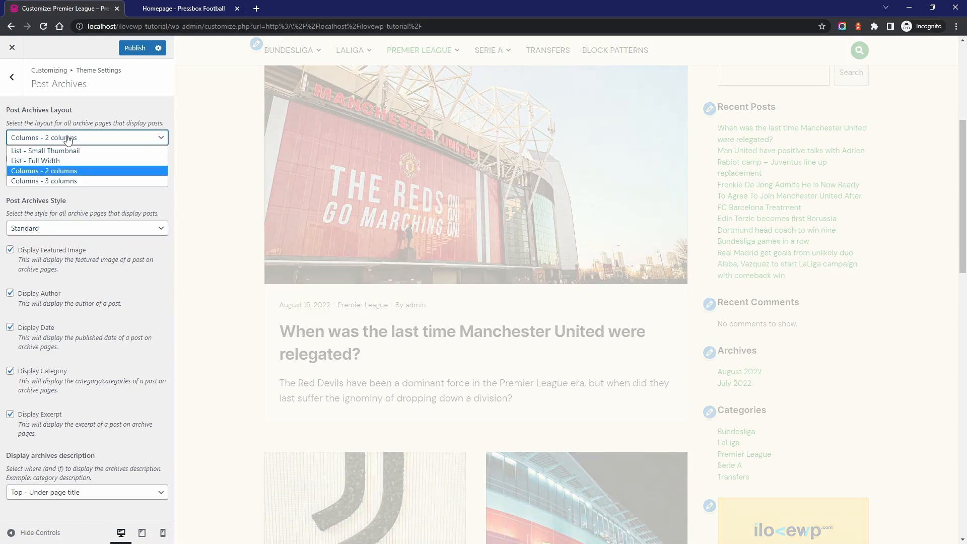
pyautogui.click(48, 151)
pyautogui.scroll(-1, 365, 215)
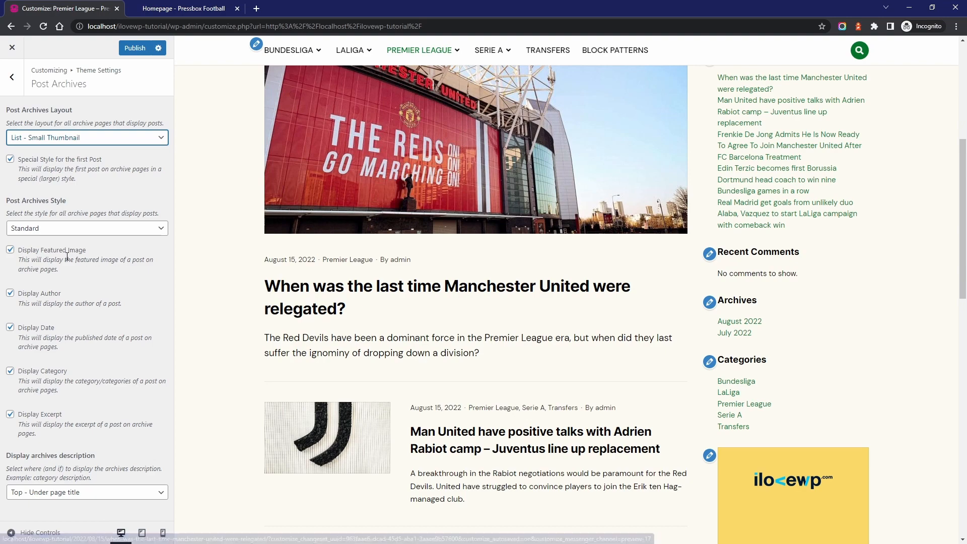
pyautogui.scroll(6, 296, 241)
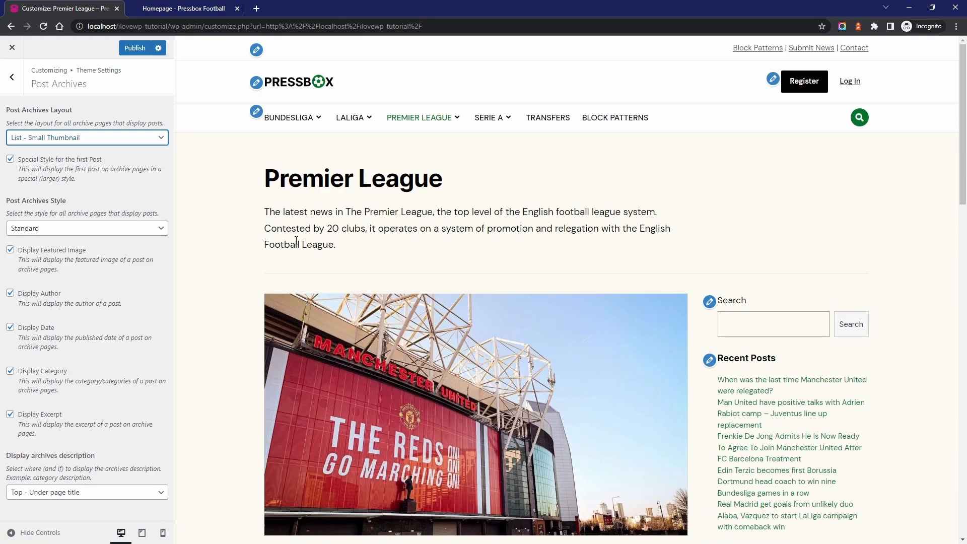
# Try displaying the archives description at Bottom - After pagination, and return it to Top - Under page title
pyautogui.click(48, 493)
pyautogui.click(45, 524)
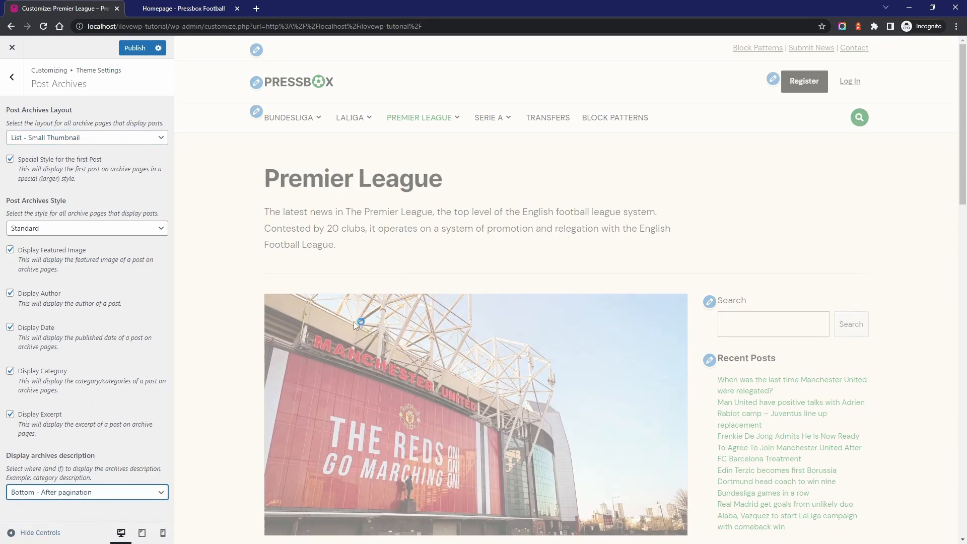
pyautogui.scroll(-20, 409, 212)
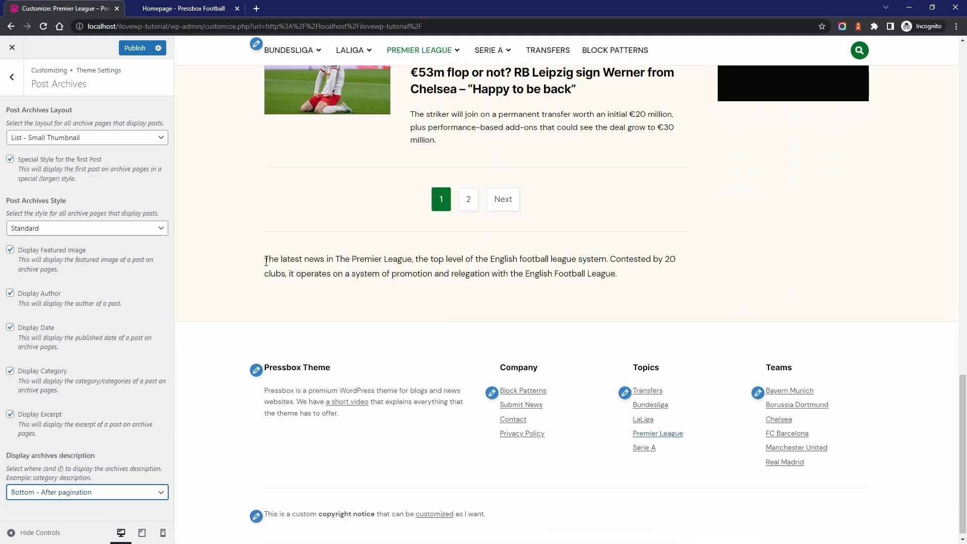
pyautogui.click(73, 497)
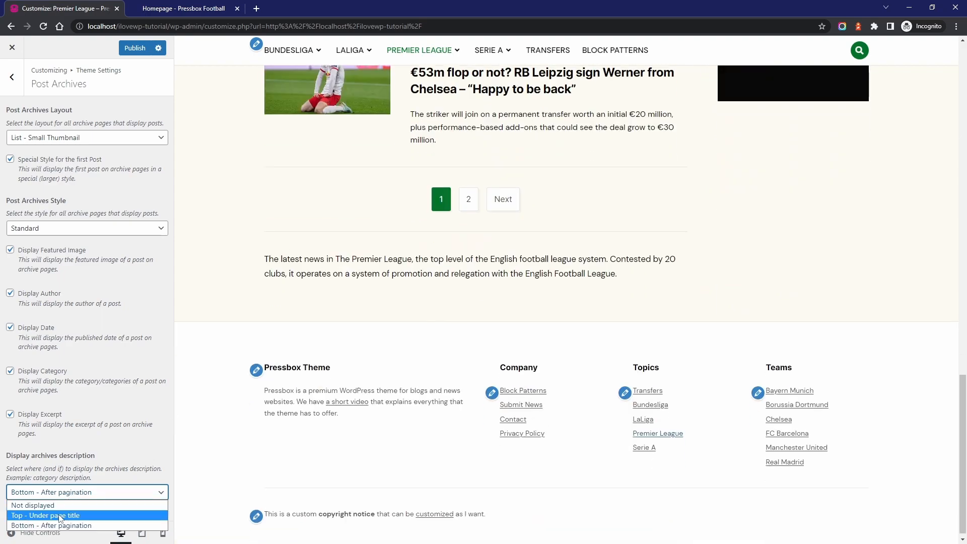
pyautogui.click(45, 515)
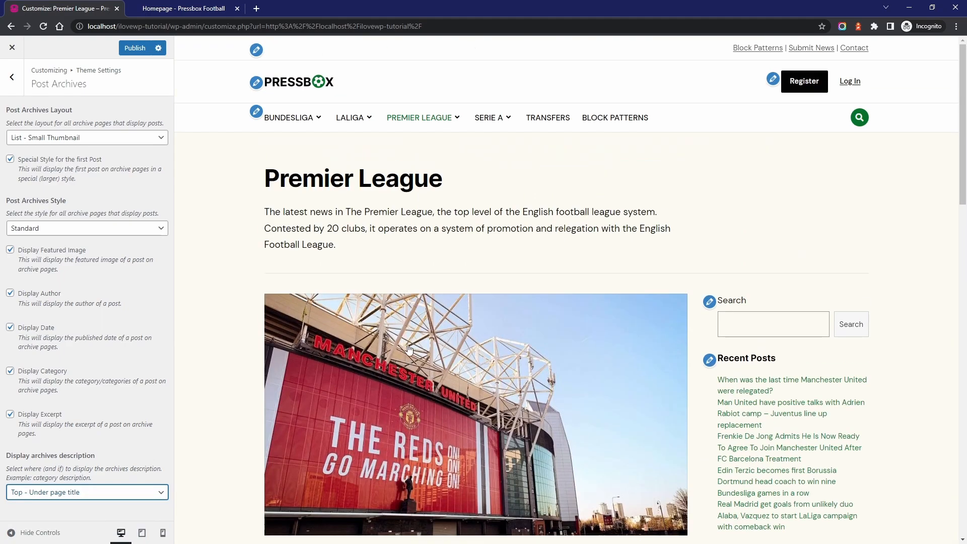
# Set the primary typeface to IBM Plex Sans in the Quick Styling section of the theme fonts
pyautogui.click(12, 78)
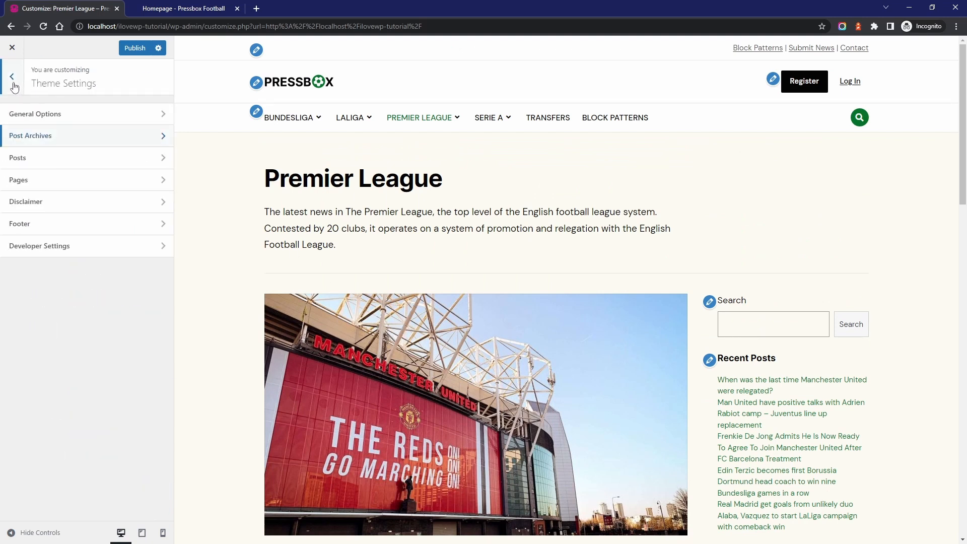
pyautogui.click(13, 83)
pyautogui.click(41, 287)
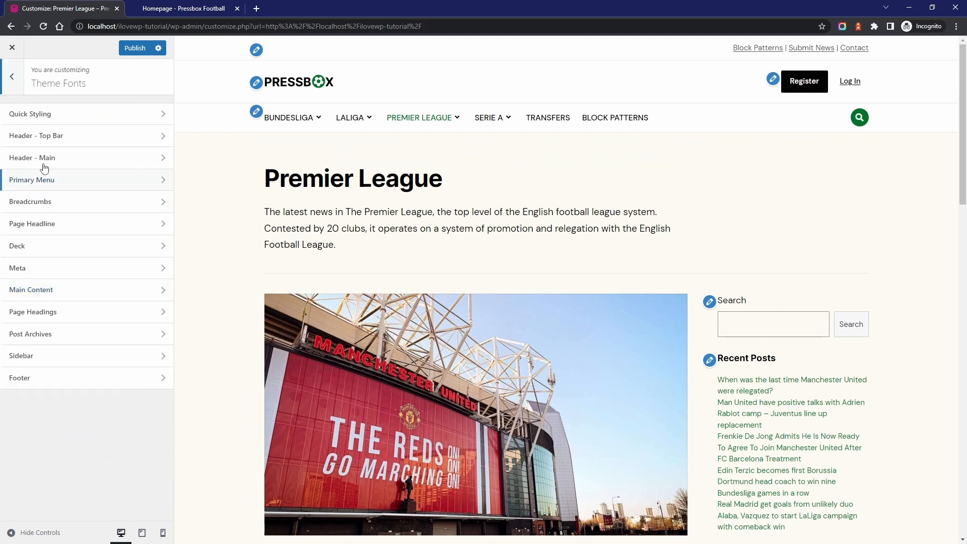
pyautogui.click(40, 115)
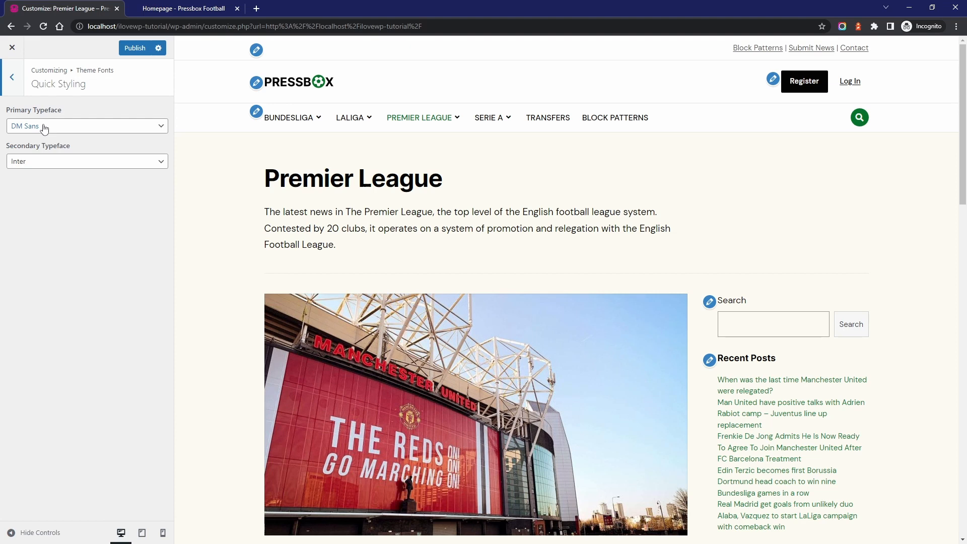
pyautogui.click(44, 127)
pyautogui.scroll(-10, 90, 210)
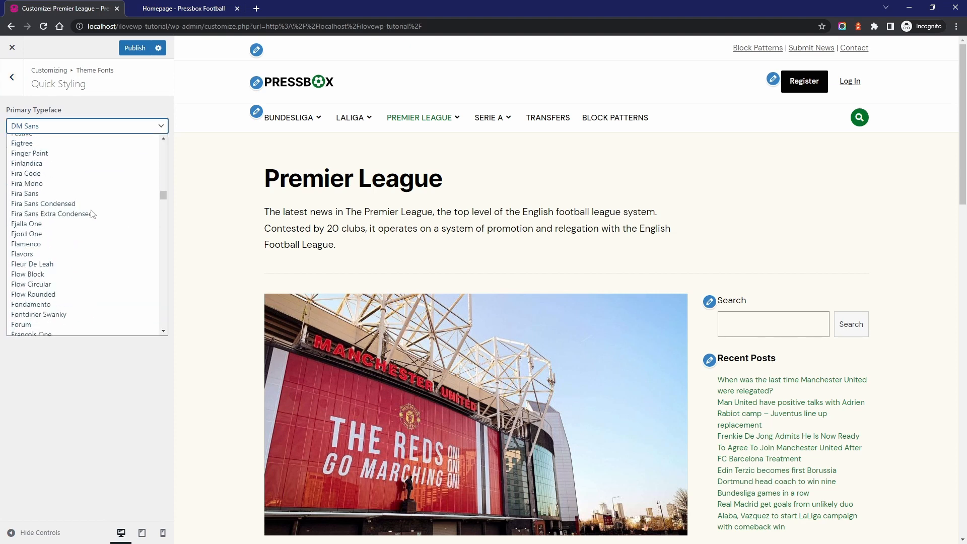
pyautogui.scroll(-15, 89, 211)
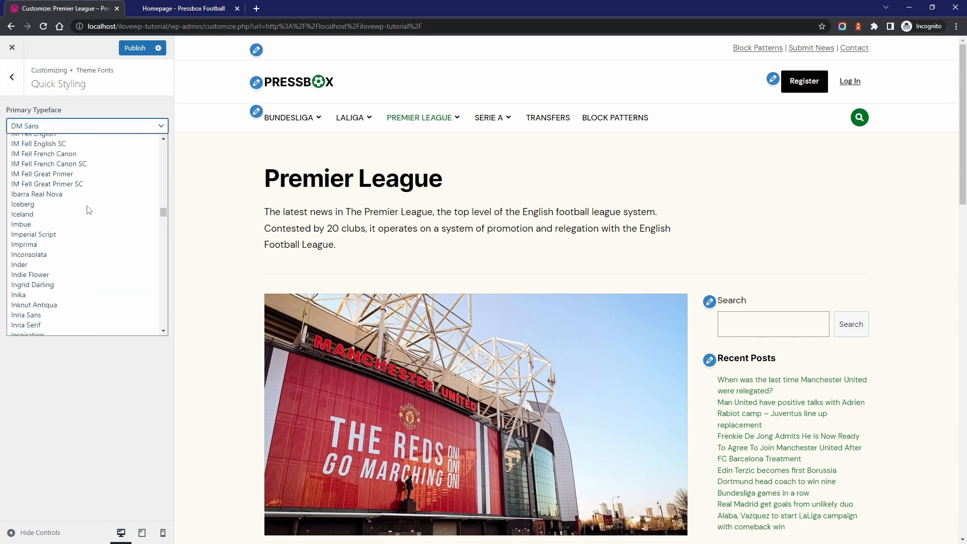
pyautogui.click(56, 218)
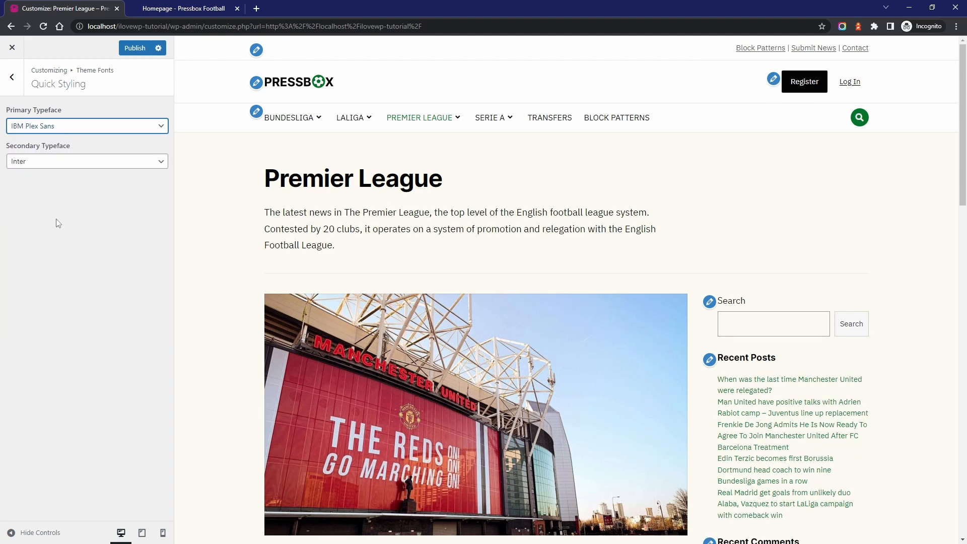
# Set the secondary typeface to Montserrat
pyautogui.click(54, 162)
pyautogui.scroll(-15, 63, 277)
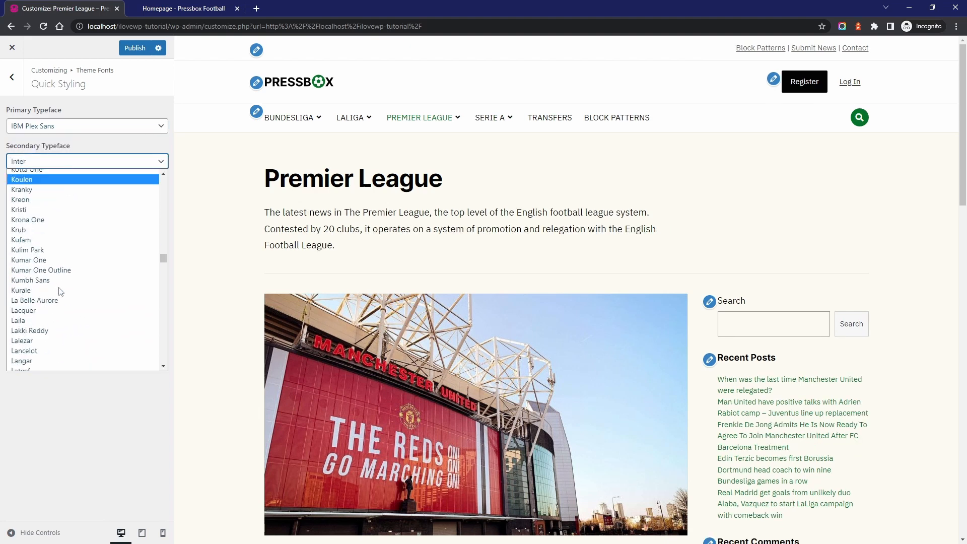
pyautogui.scroll(-10, 59, 291)
pyautogui.click(50, 288)
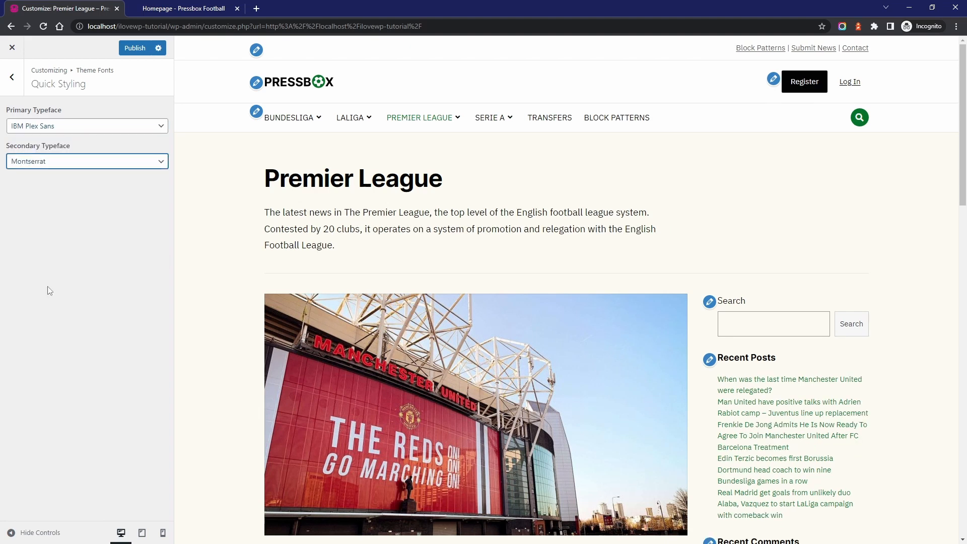
# Set the primary menu's top-level font weight to Bold and its text transform to None
pyautogui.click(12, 78)
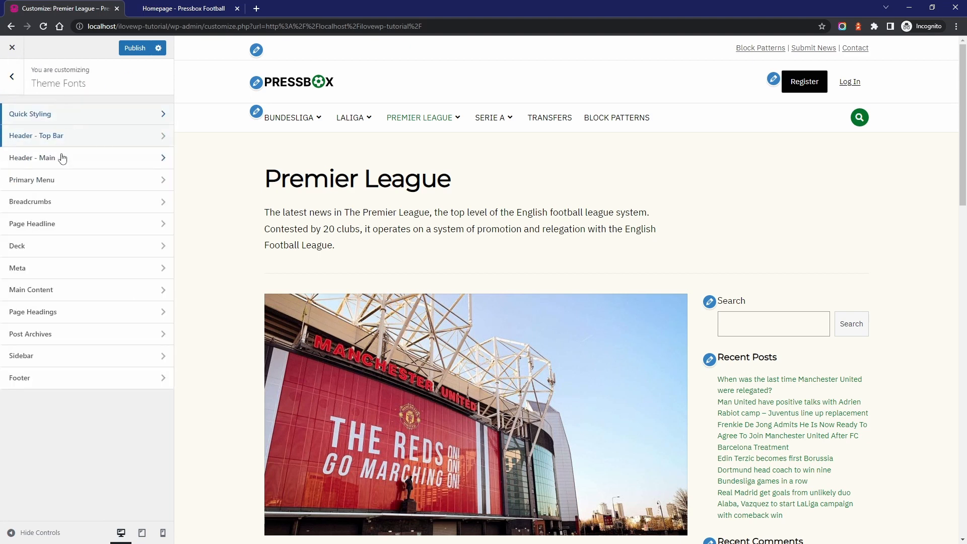
pyautogui.click(57, 187)
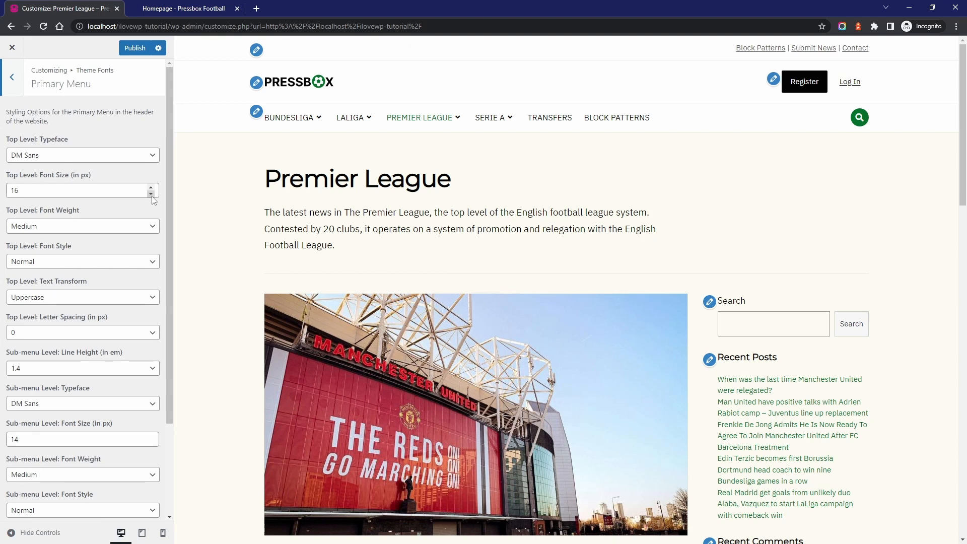
pyautogui.click(108, 226)
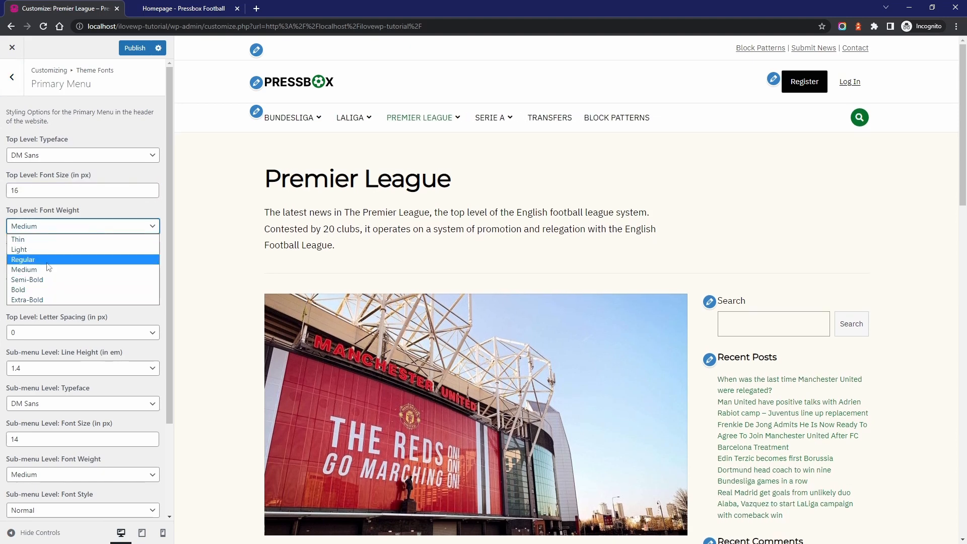
pyautogui.click(34, 291)
pyautogui.click(51, 297)
pyautogui.click(40, 308)
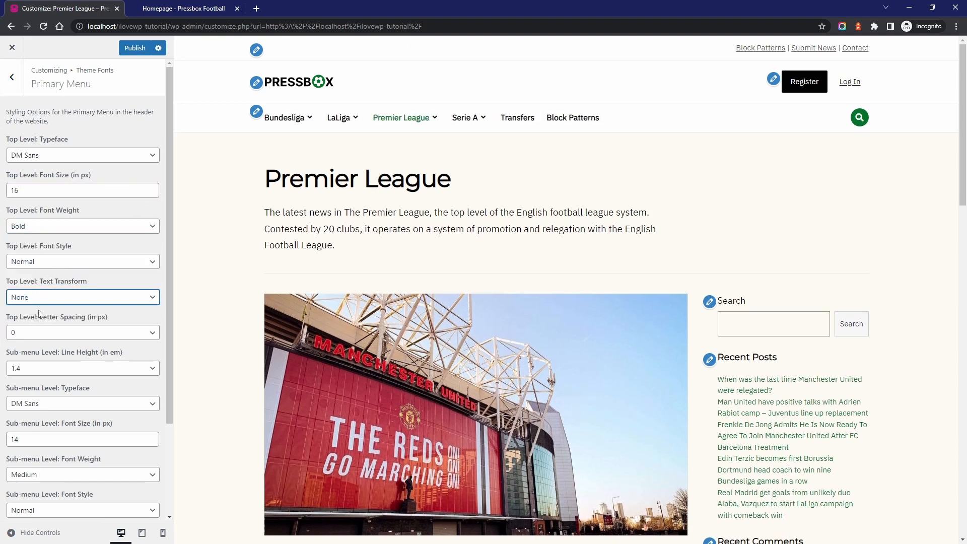
# Set the deck font size to 16 px, try the Bold weight, and return the weight to Regular
pyautogui.click(12, 79)
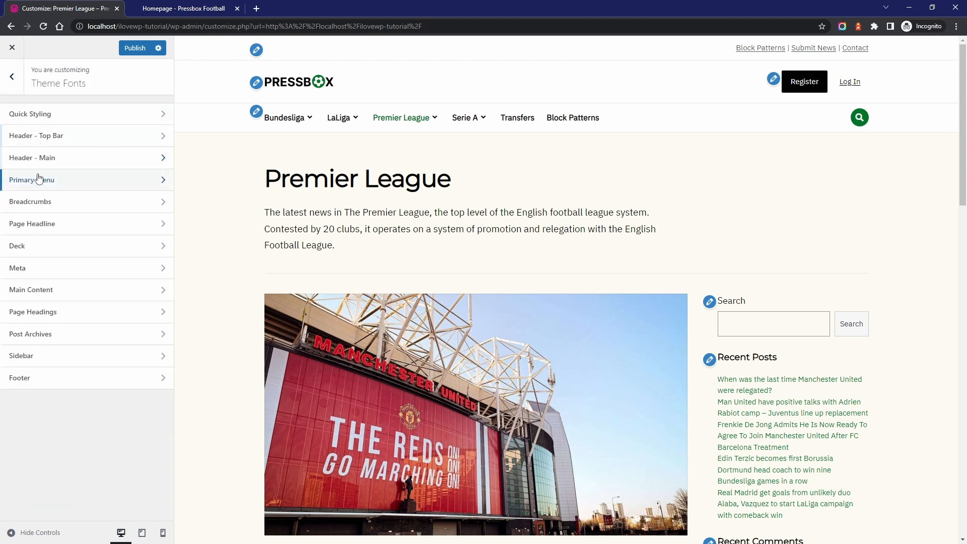
pyautogui.click(44, 250)
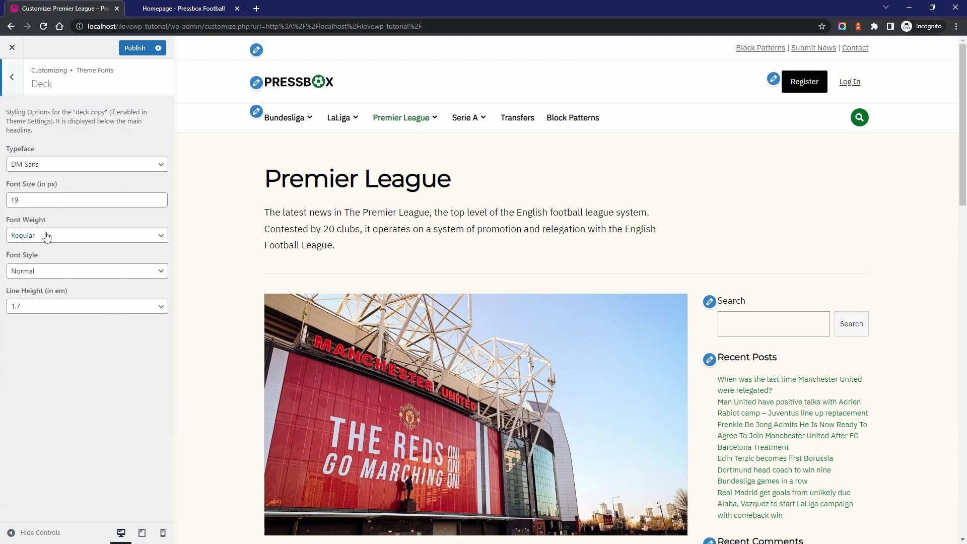
pyautogui.click(160, 203)
pyautogui.click(160, 204)
pyautogui.click(159, 203)
pyautogui.click(85, 235)
pyautogui.click(26, 299)
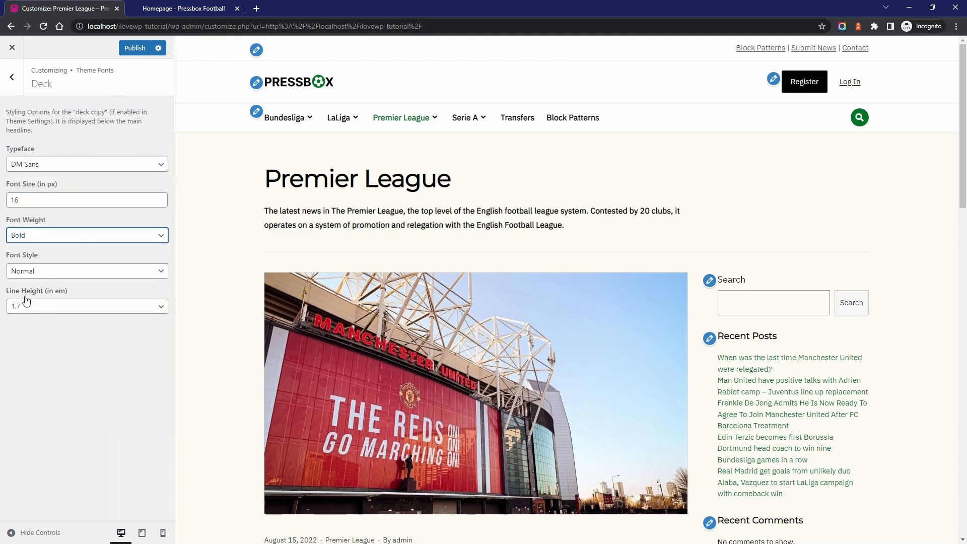
pyautogui.click(37, 238)
pyautogui.click(28, 269)
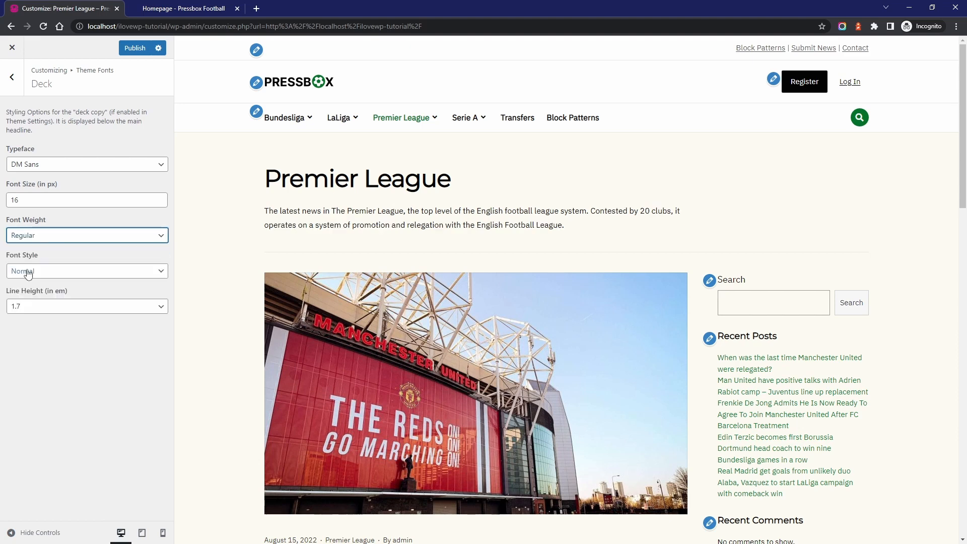
# Set the Link color to the palette's red in the Quick Styling section of the theme colors
pyautogui.click(16, 93)
pyautogui.click(15, 76)
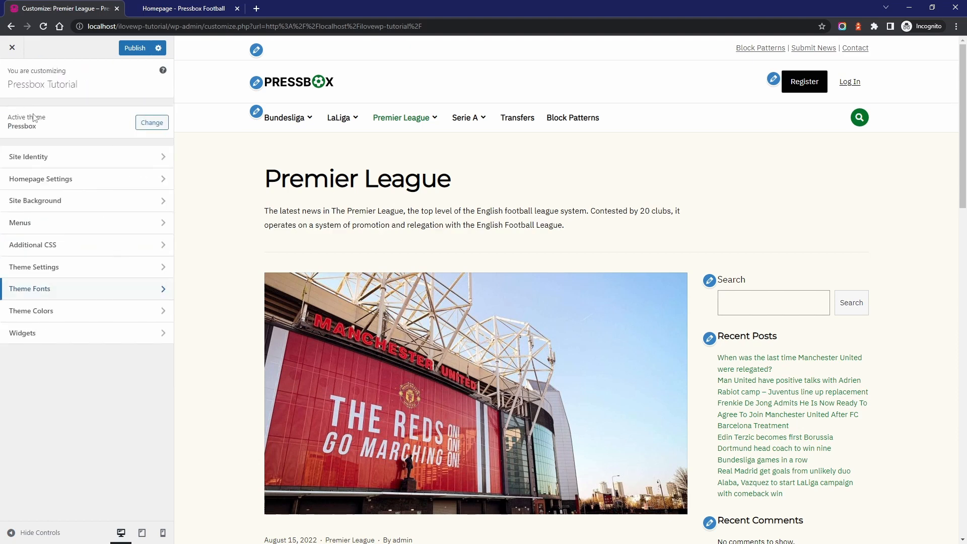
pyautogui.click(56, 315)
pyautogui.click(45, 115)
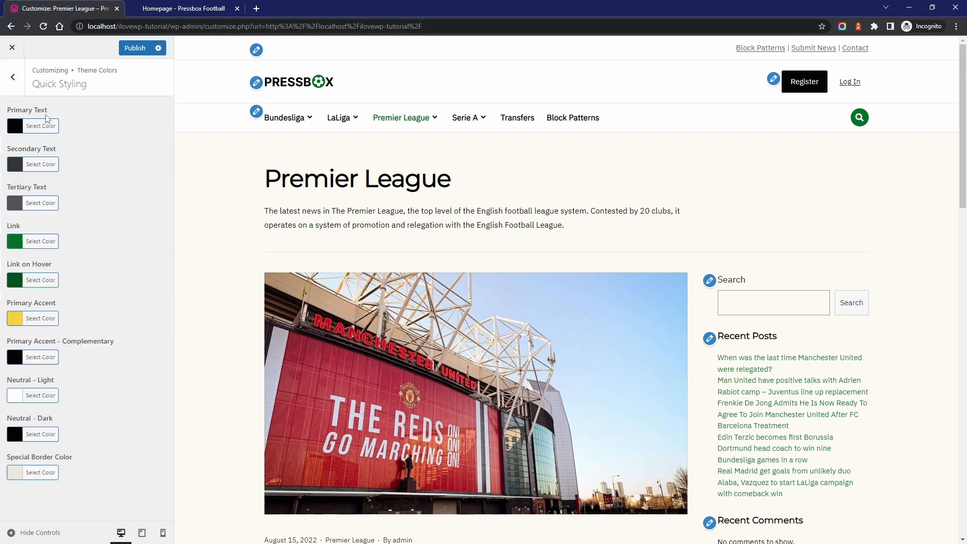
pyautogui.click(37, 243)
pyautogui.click(40, 359)
pyautogui.click(61, 241)
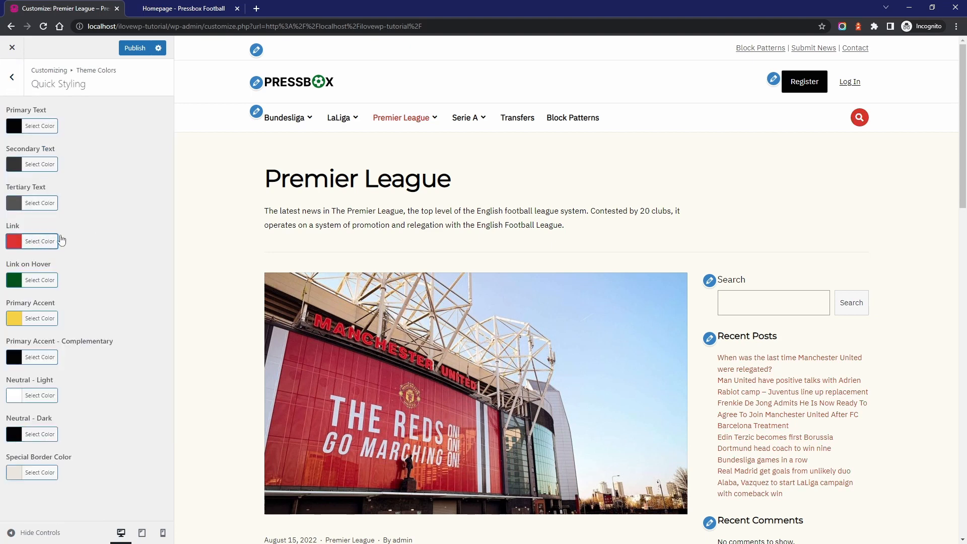
# Set the Link on Hover color to the palette's blue
pyautogui.click(33, 285)
pyautogui.click(87, 396)
pyautogui.click(45, 286)
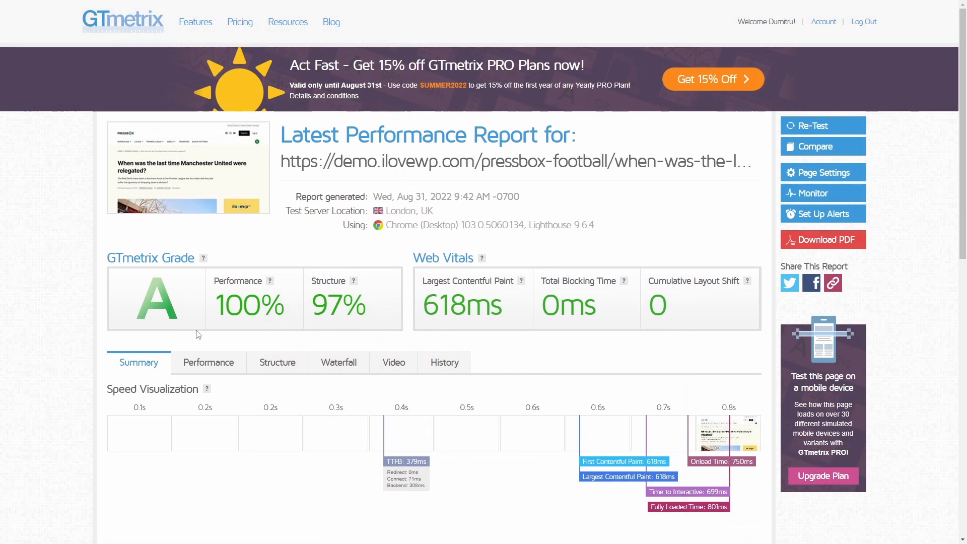
# Review the performance metrics and browser timings in the GTmetrix report for the demo article
pyautogui.click(199, 364)
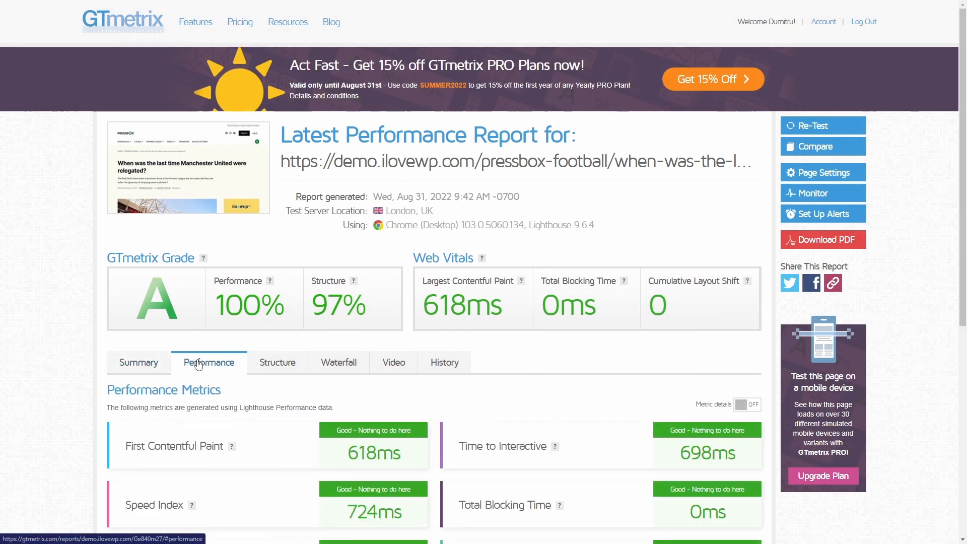
pyautogui.scroll(-7, 63, 285)
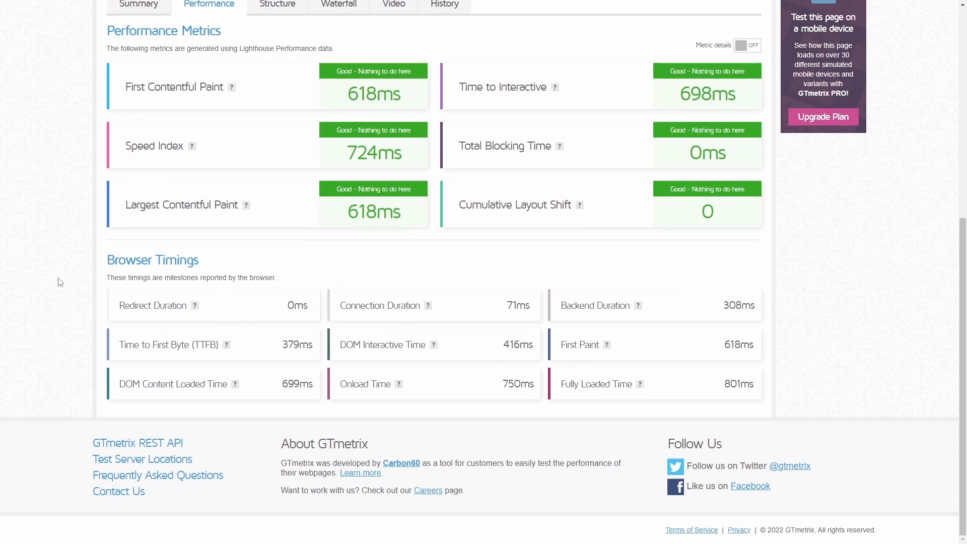
pyautogui.scroll(7, 59, 280)
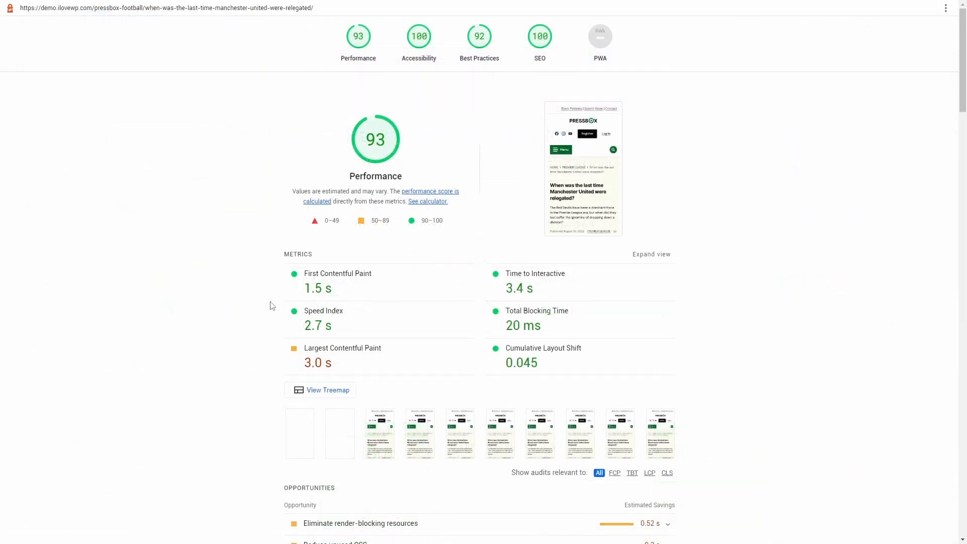
# Examine the metrics, opportunities and diagnostics in the demo article's Lighthouse report
pyautogui.scroll(-3, 226, 316)
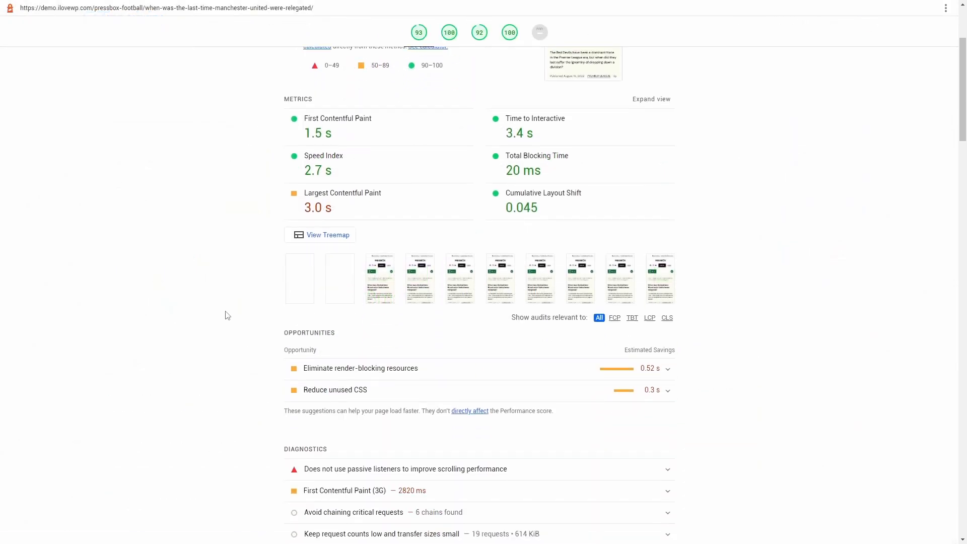
pyautogui.scroll(-3, 226, 297)
pyautogui.scroll(6, 222, 287)
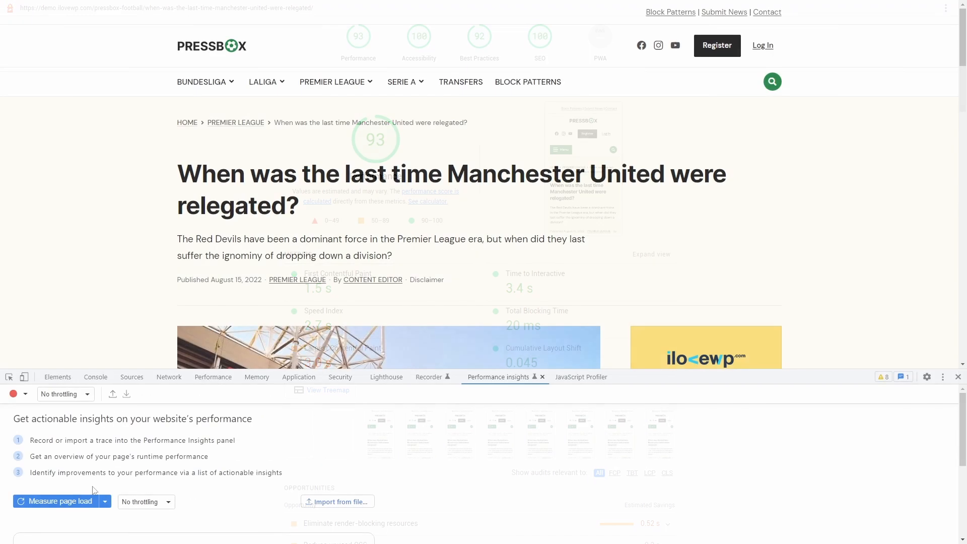
# Measure the demo article's page load in Chrome DevTools Performance insights without throttling, and enlarge the results area
pyautogui.click(76, 502)
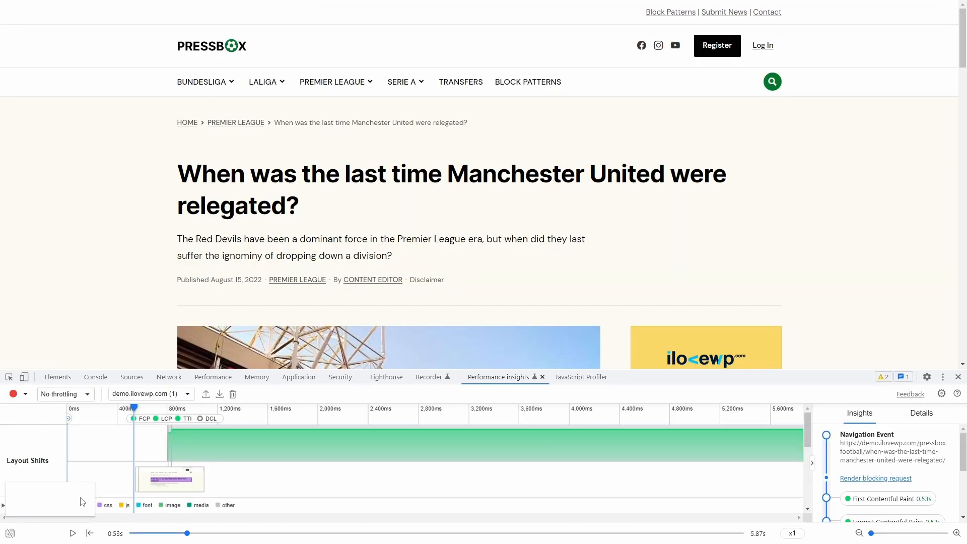
pyautogui.moveTo(240, 369); pyautogui.dragTo(236, 189)
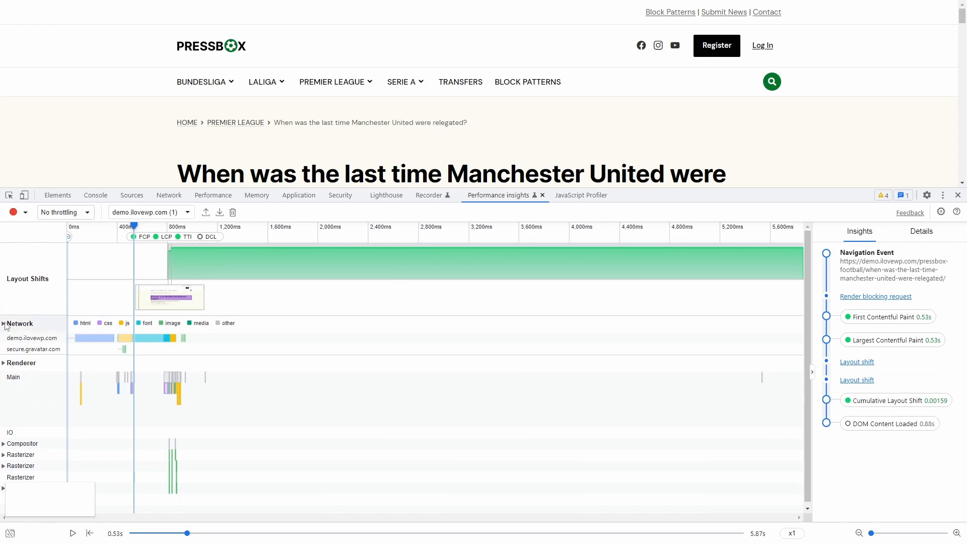